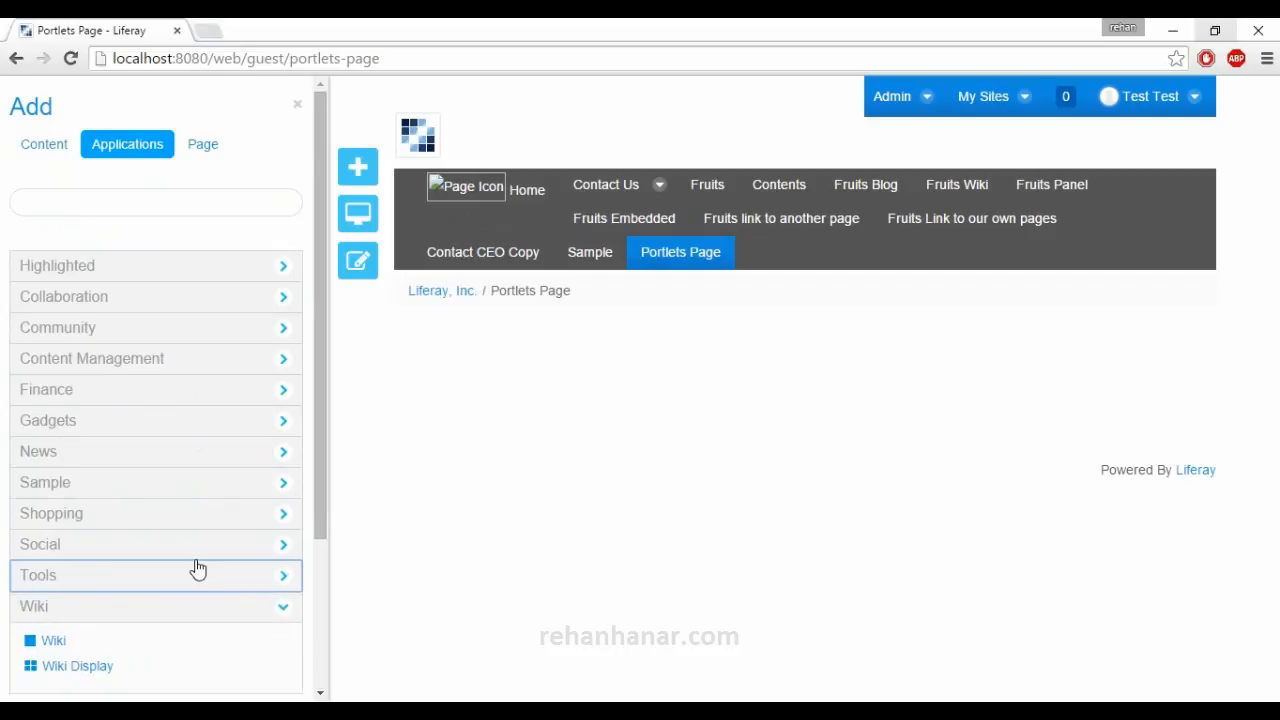
Examine which portlets the Wiki, Collaboration and Highlighted application categories offer.
click(193, 528)
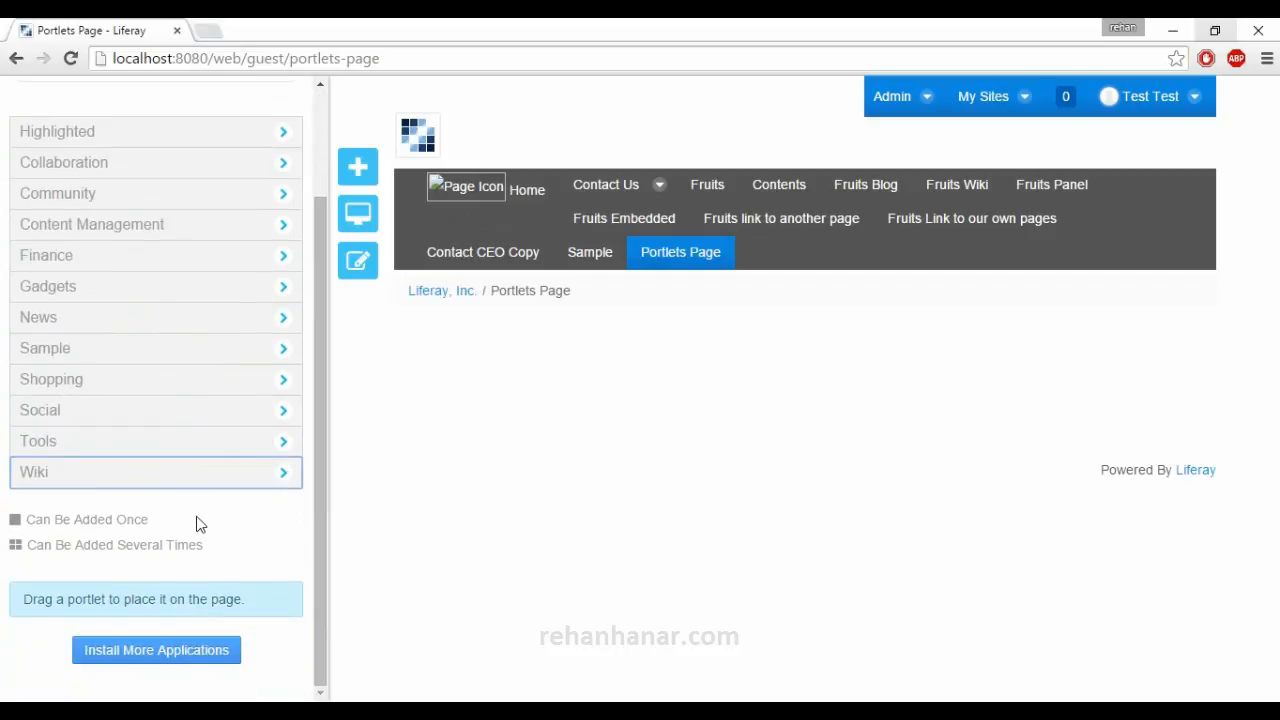
scroll(163, 348, up, 2)
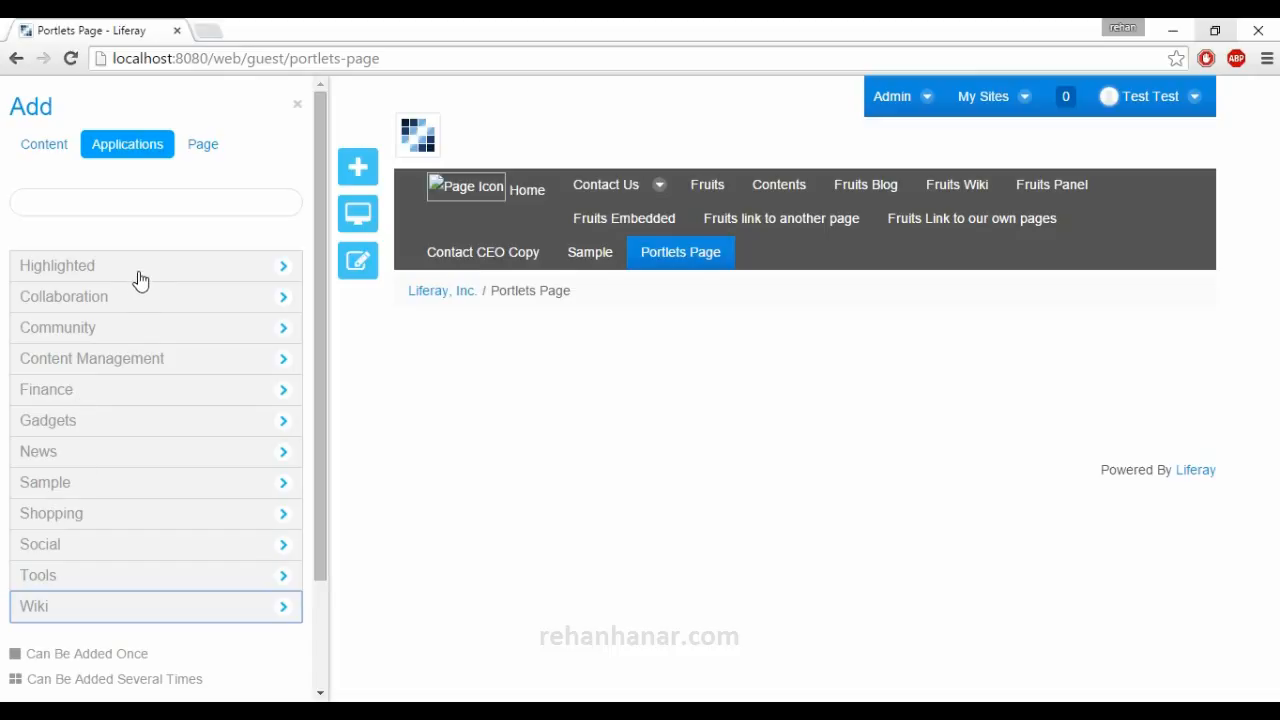
click(132, 606)
click(132, 608)
click(157, 305)
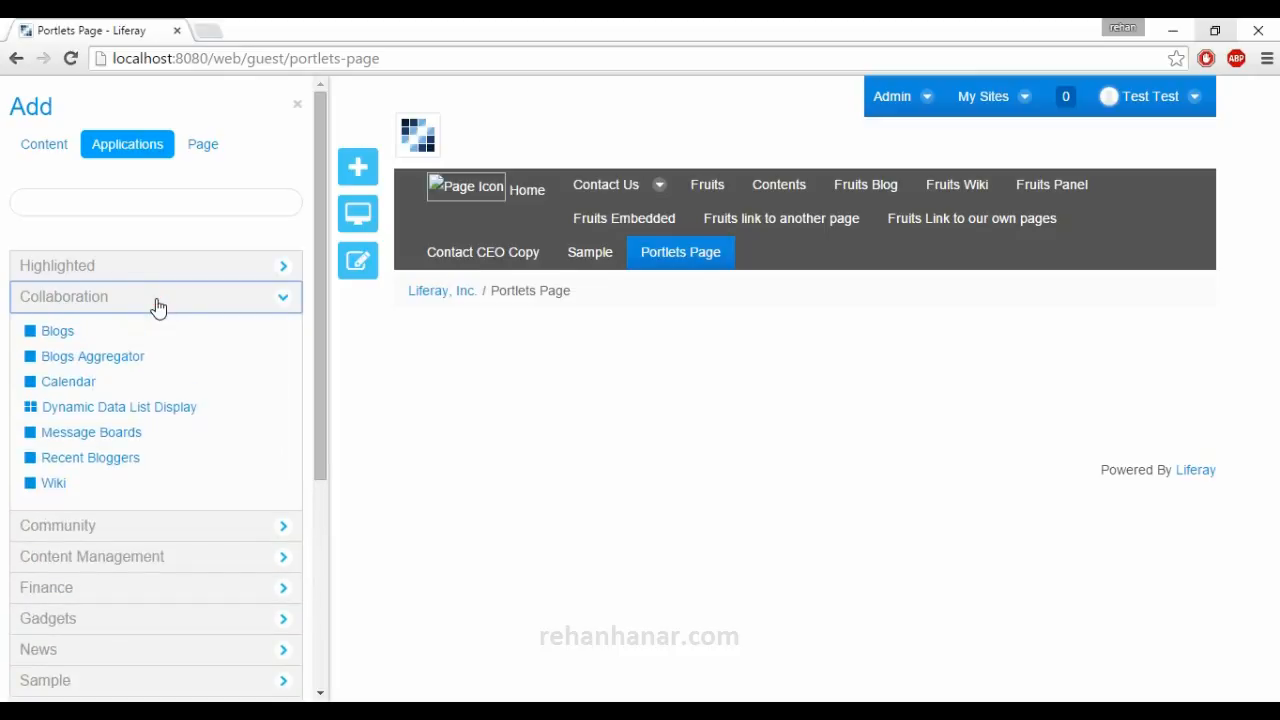
click(157, 305)
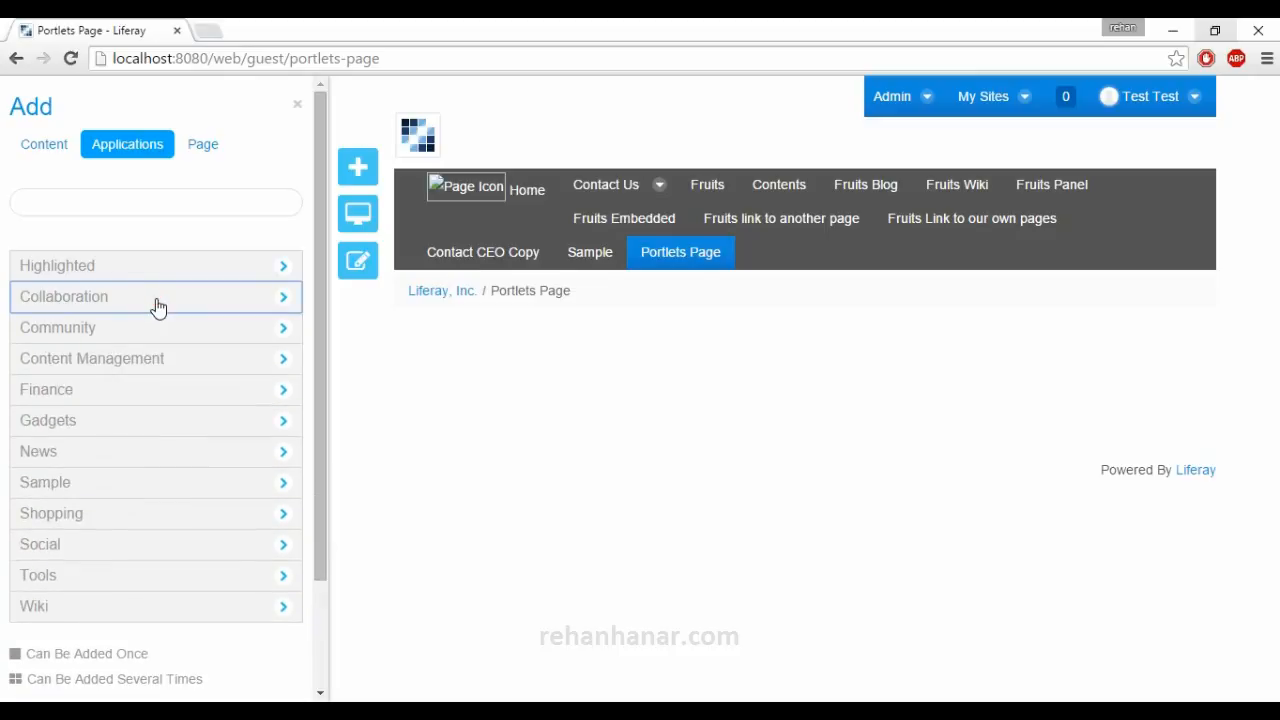
click(126, 265)
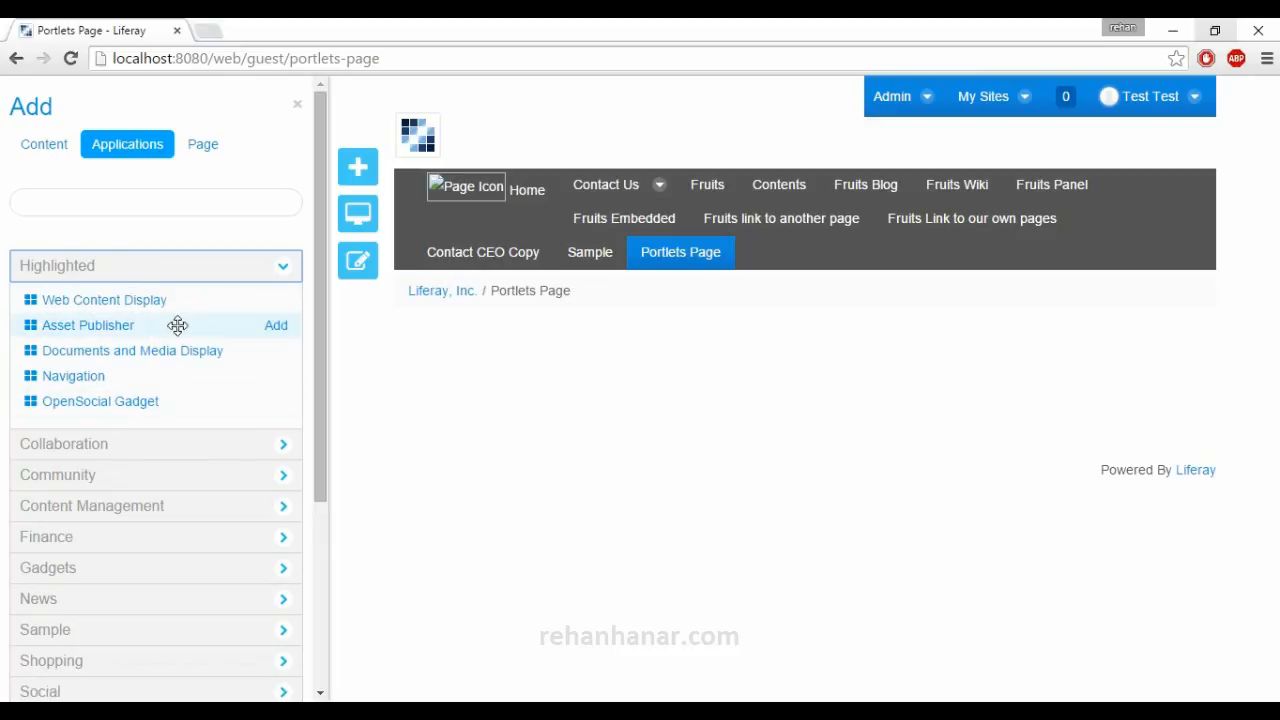
click(190, 275)
click(192, 277)
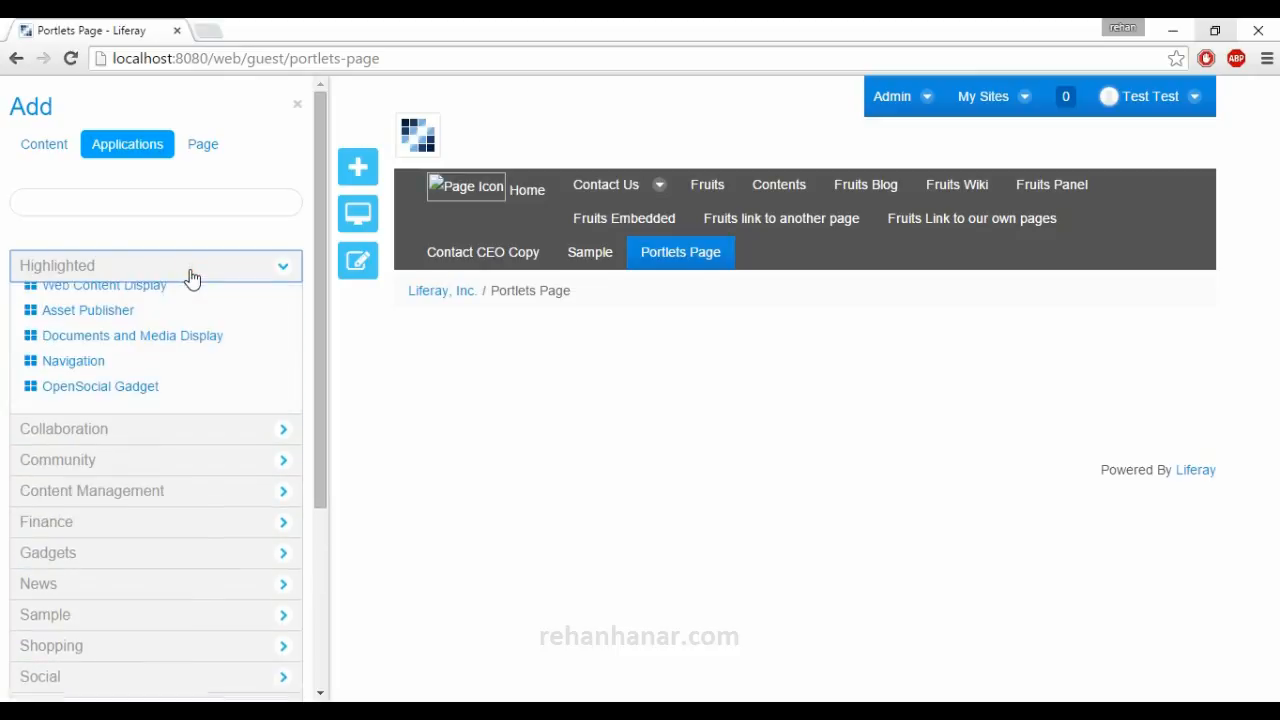
click(190, 275)
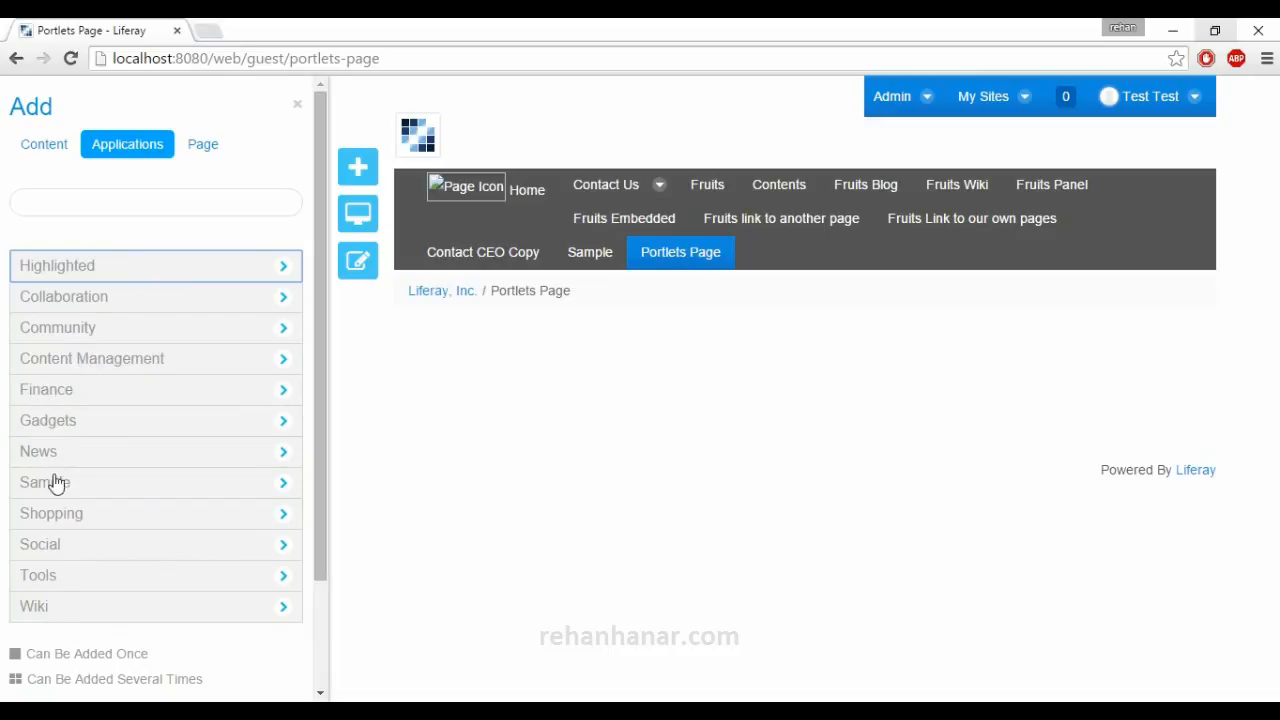
Look through the portlets in the Finance and Content Management categories, leaving only Finance expanded.
click(50, 398)
mouse_move(108, 418)
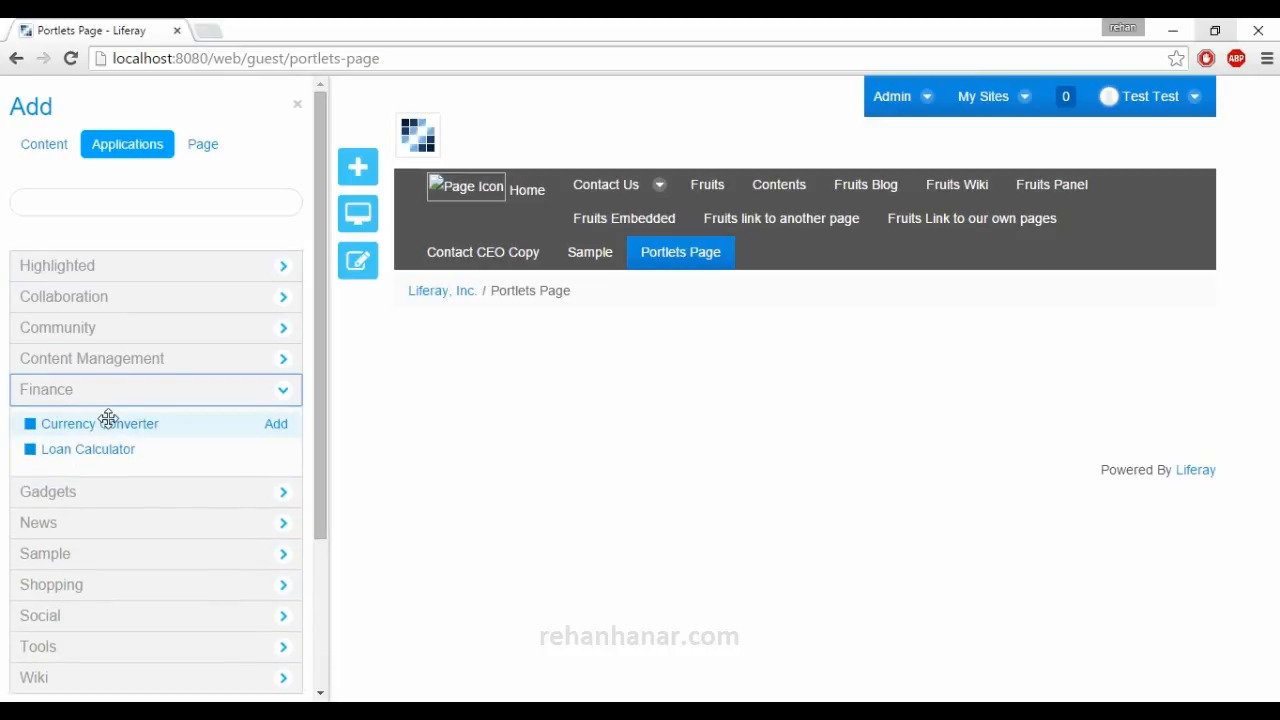
click(108, 358)
scroll(125, 352, down, 1)
scroll(131, 349, down, 4)
scroll(129, 349, up, 5)
scroll(134, 357, down, 2)
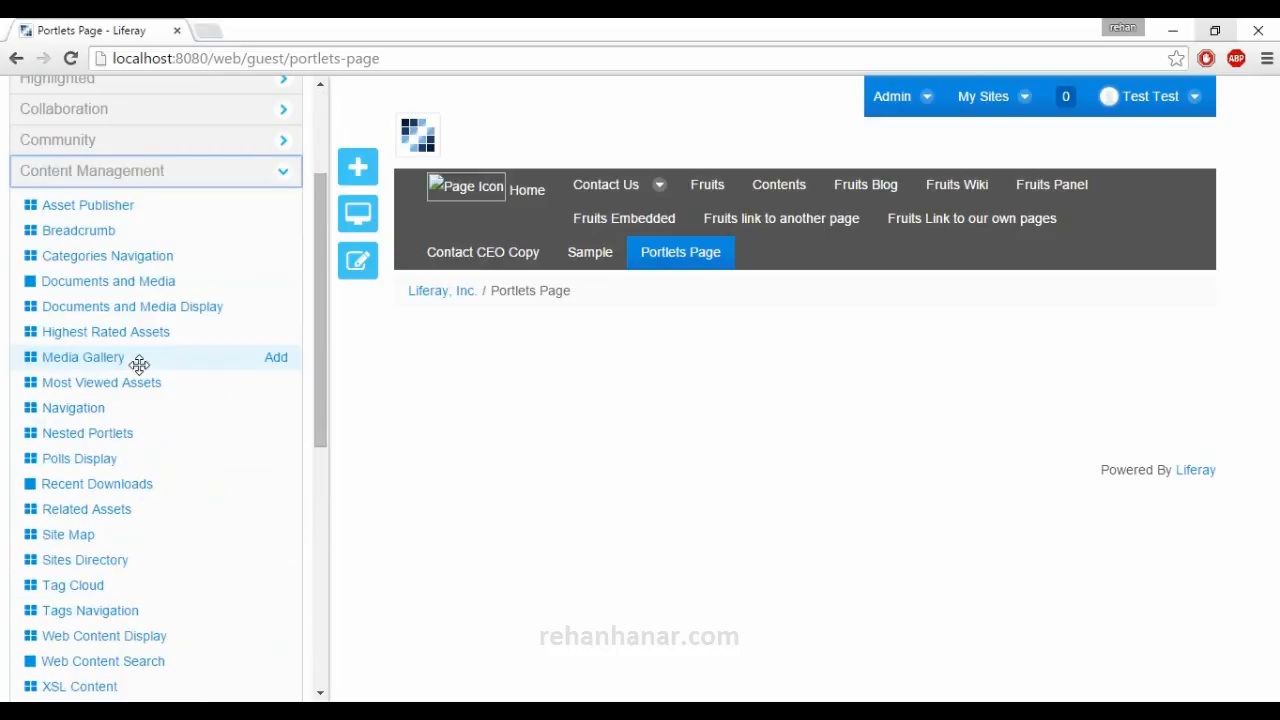
scroll(139, 364, up, 1)
click(129, 277)
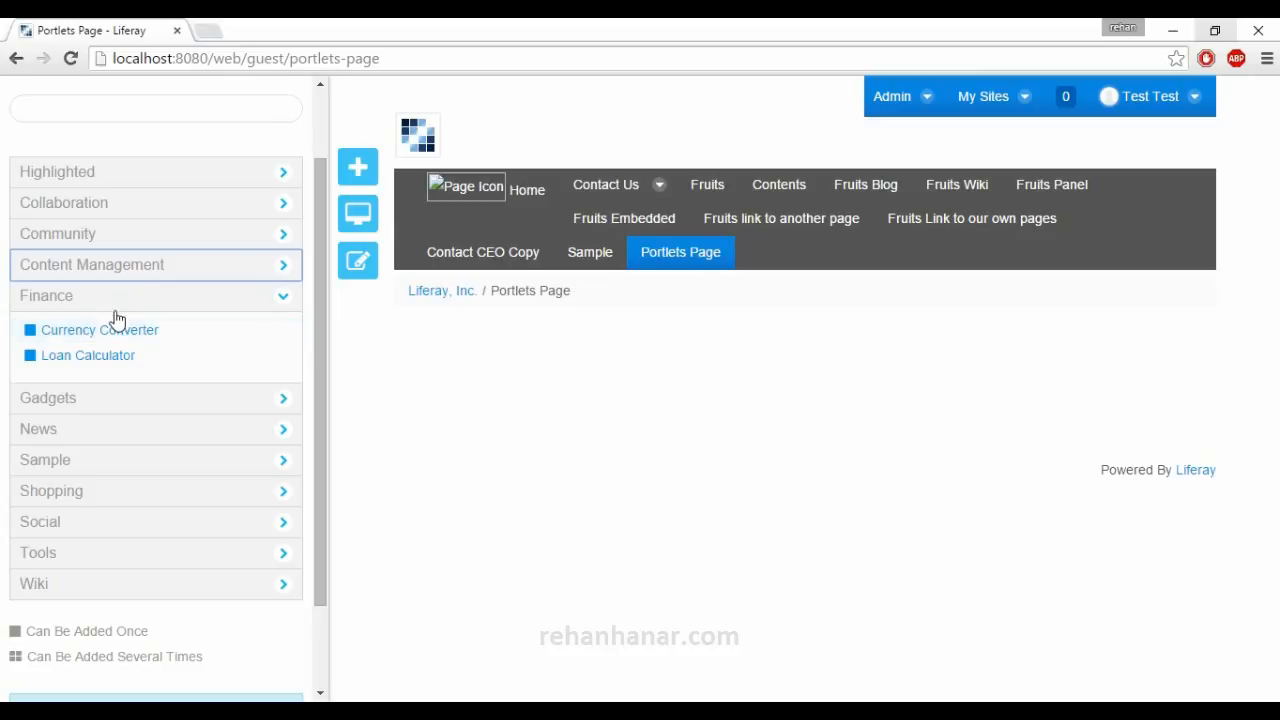
Add the Currency Converter portlet to the left column of the Portlets Page and open its options.
mouse_move(107, 327)
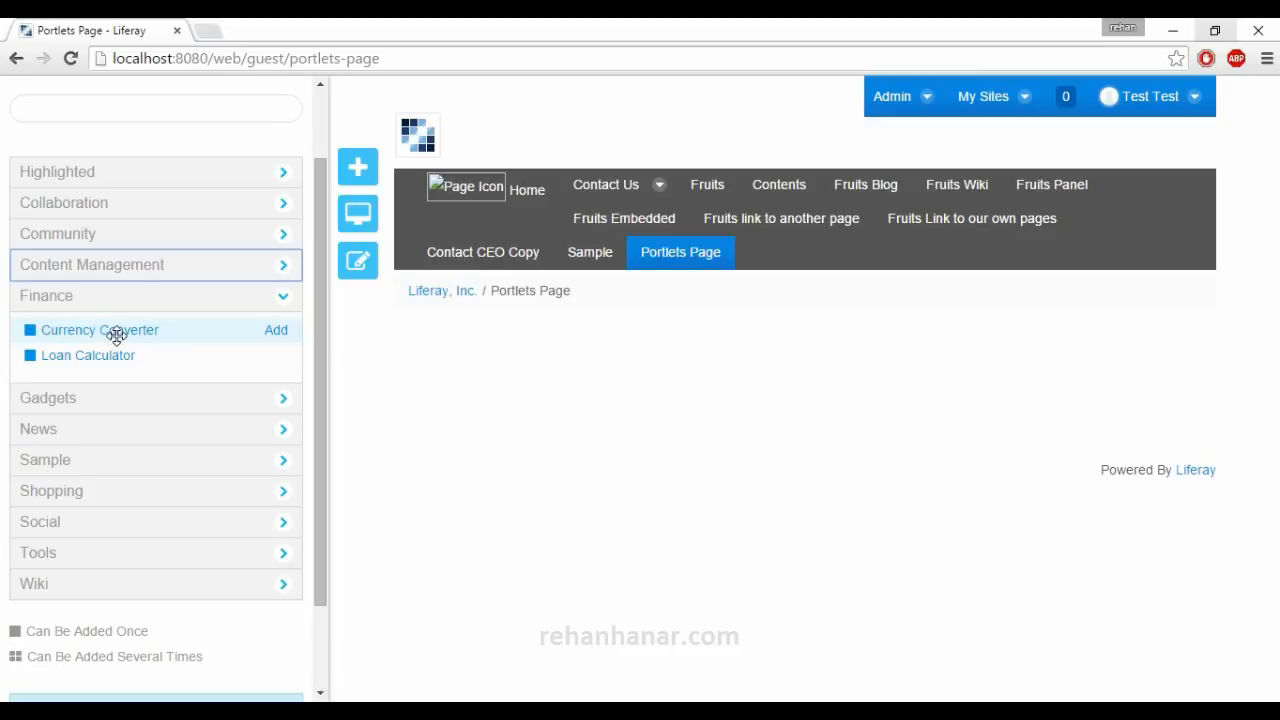
drag(119, 333, 637, 363)
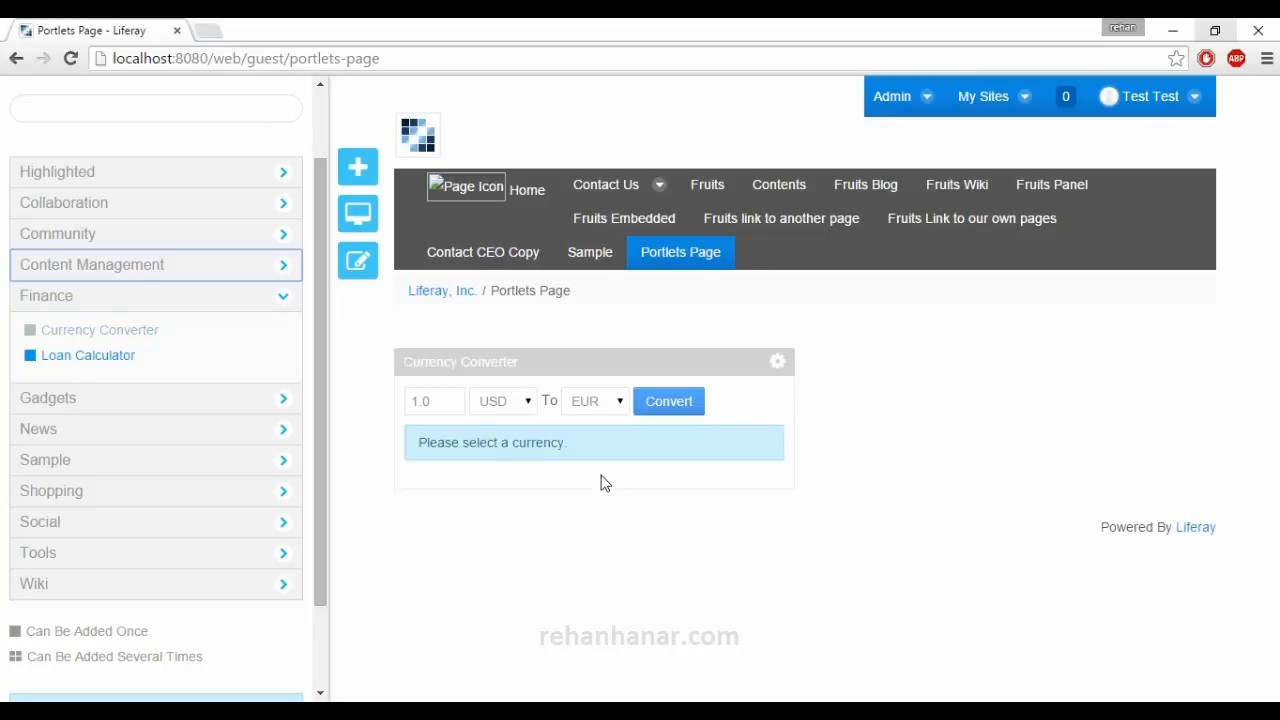
double_click(443, 403)
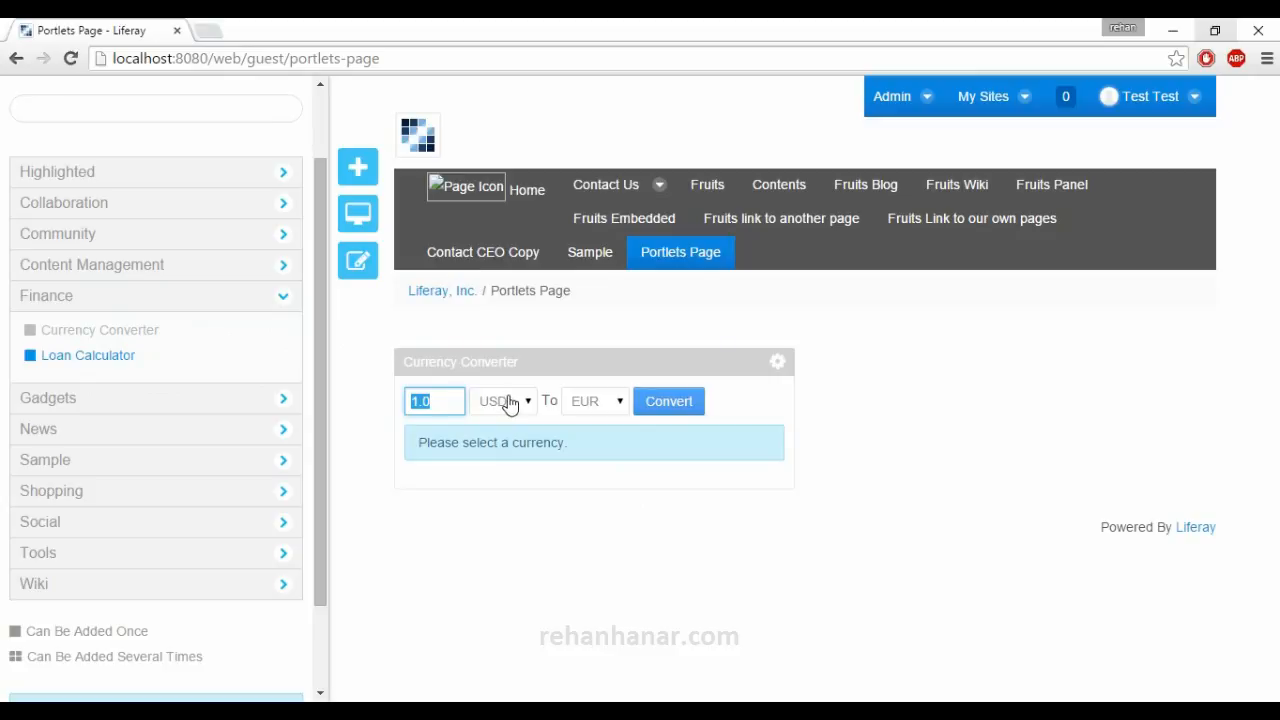
click(546, 440)
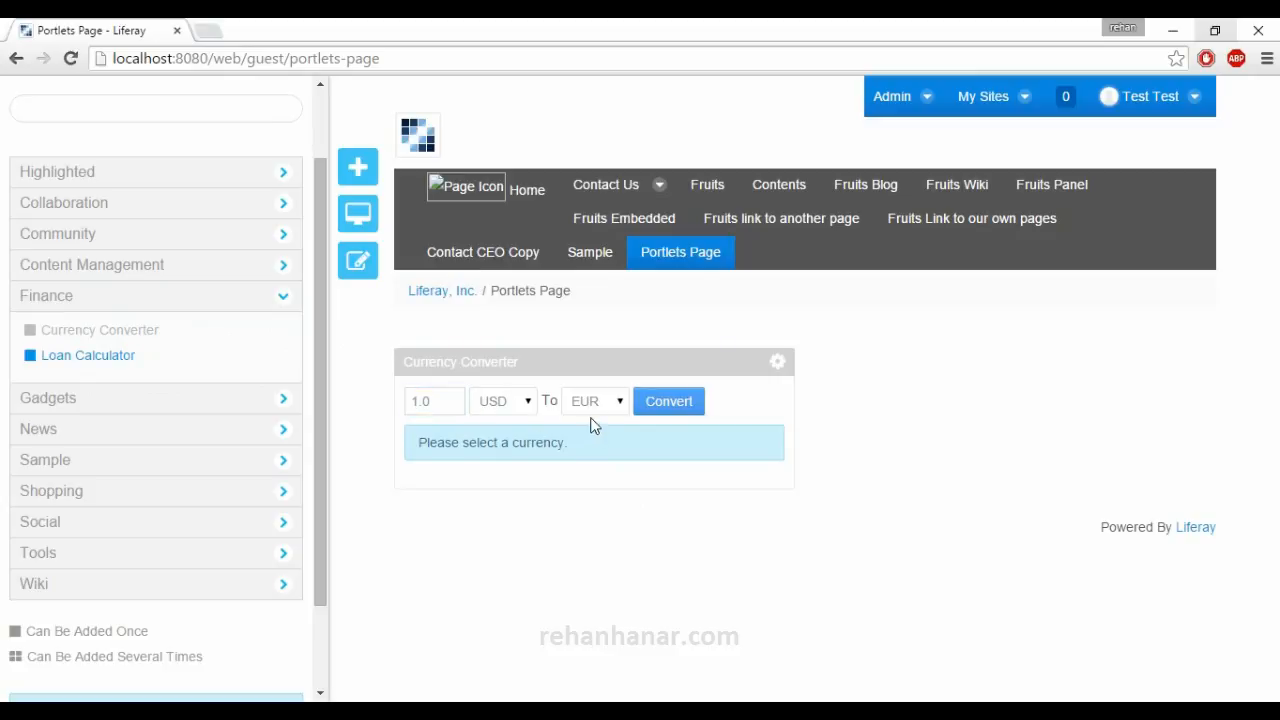
click(779, 364)
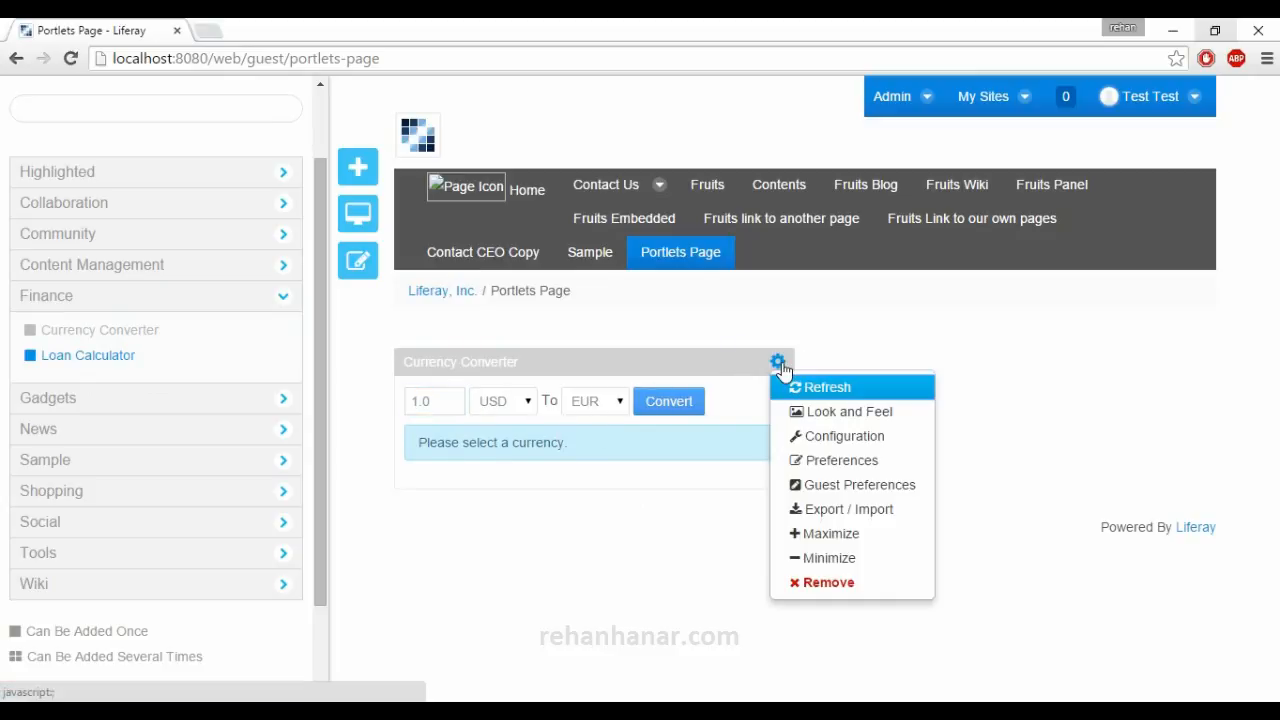
Convert 1.0 USD to CZK in the Currency Converter portlet.
click(529, 401)
scroll(495, 290, up, 4)
scroll(495, 290, down, 2)
click(588, 403)
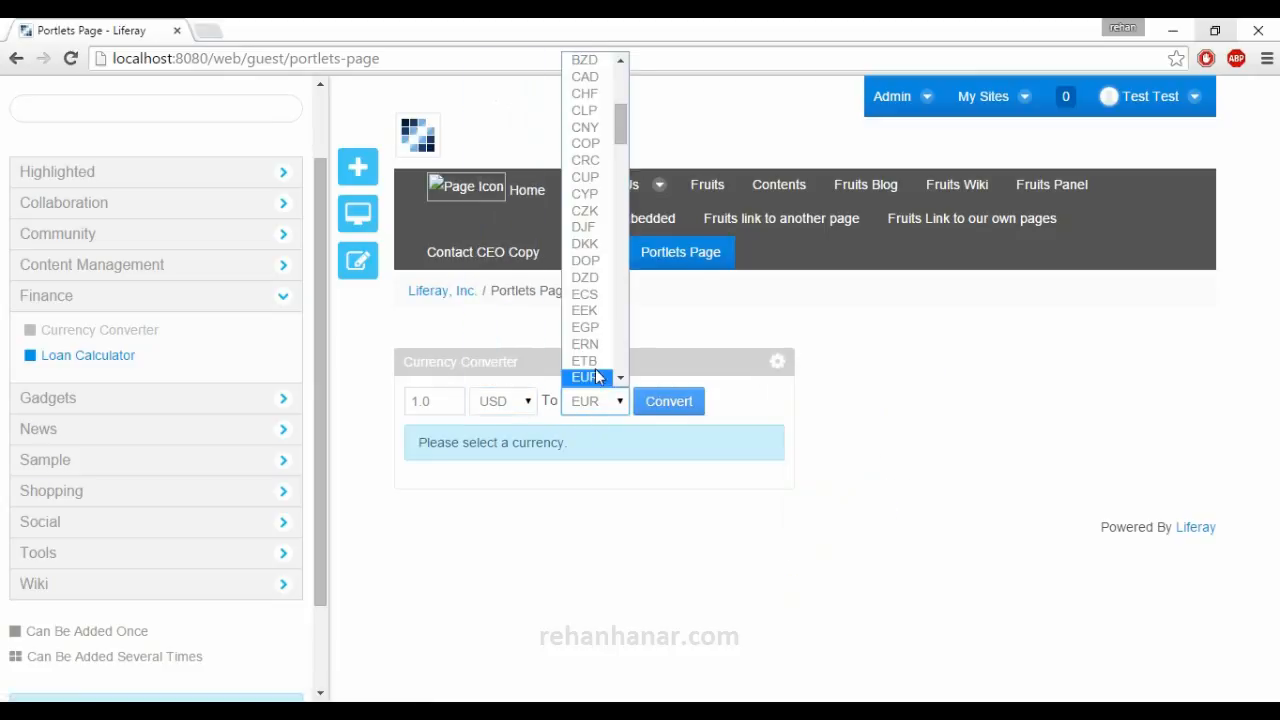
click(607, 214)
click(646, 412)
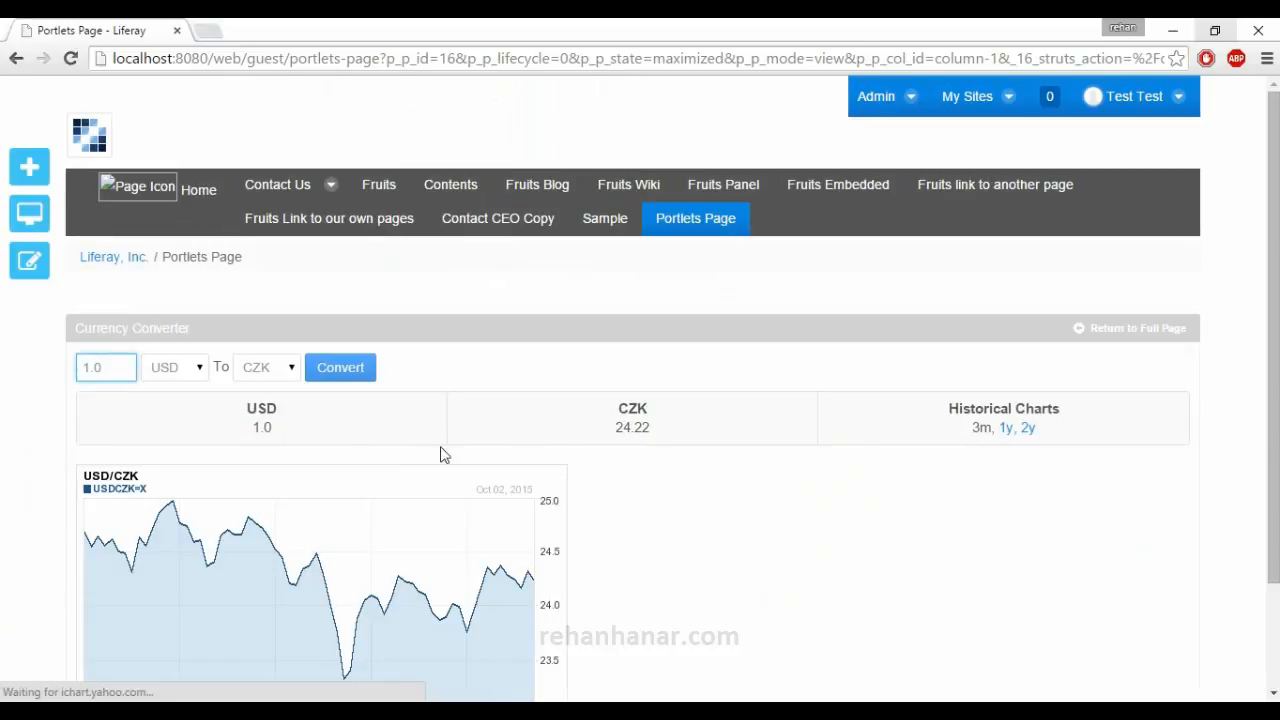
Examine the USD to CZK conversion result and its exchange rate chart.
scroll(397, 434, down, 1)
scroll(397, 440, down, 1)
scroll(208, 444, up, 2)
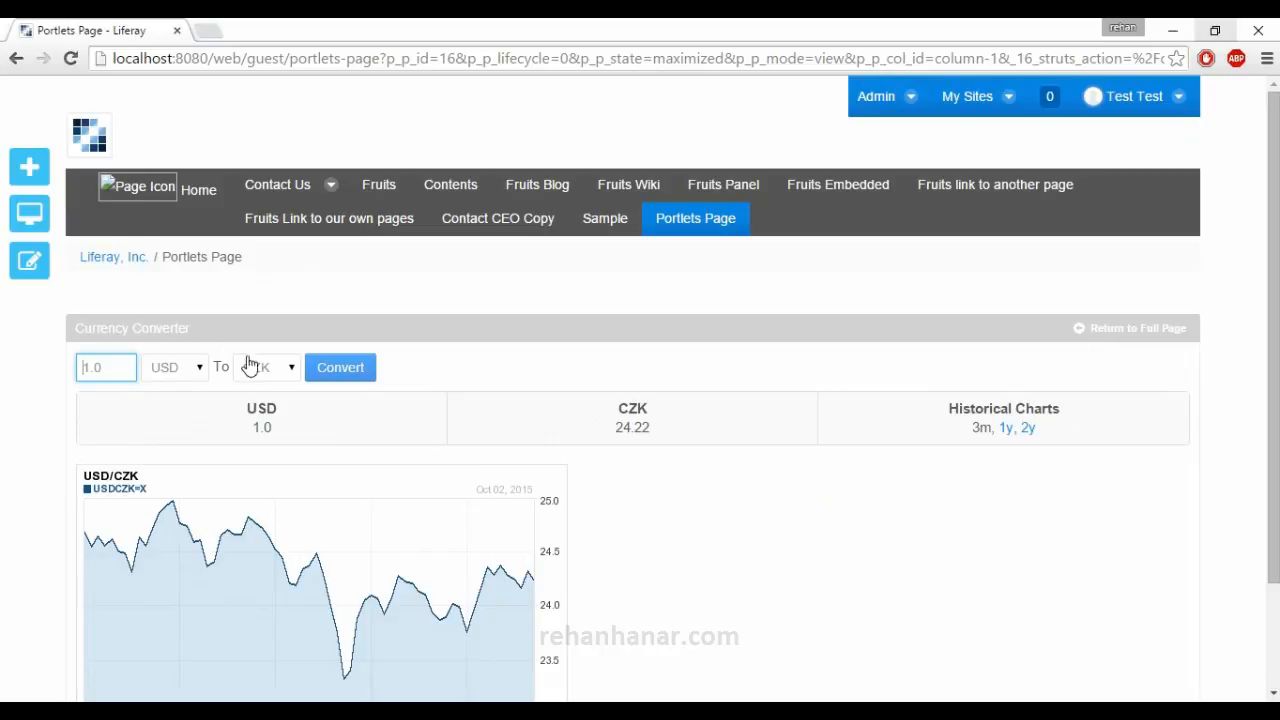
scroll(260, 370, down, 1)
scroll(270, 372, up, 1)
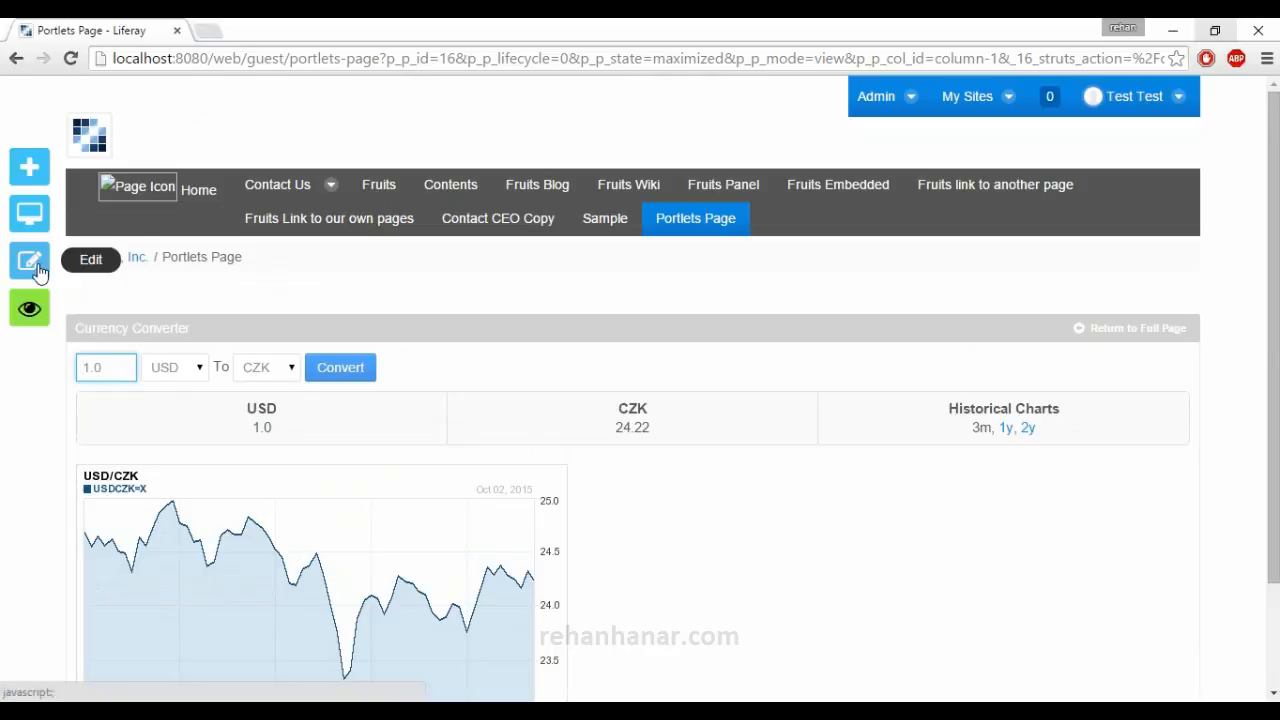
Return from the maximized Currency Converter to the normal Portlets Page view.
click(30, 180)
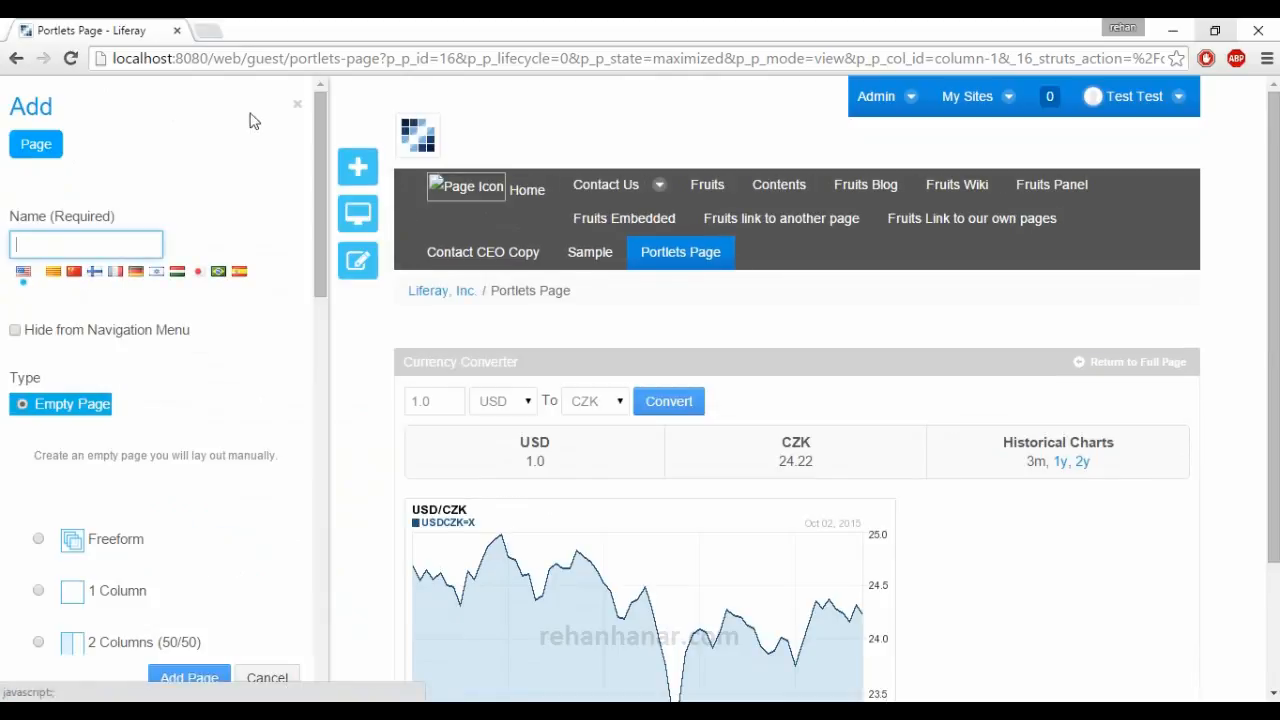
click(300, 108)
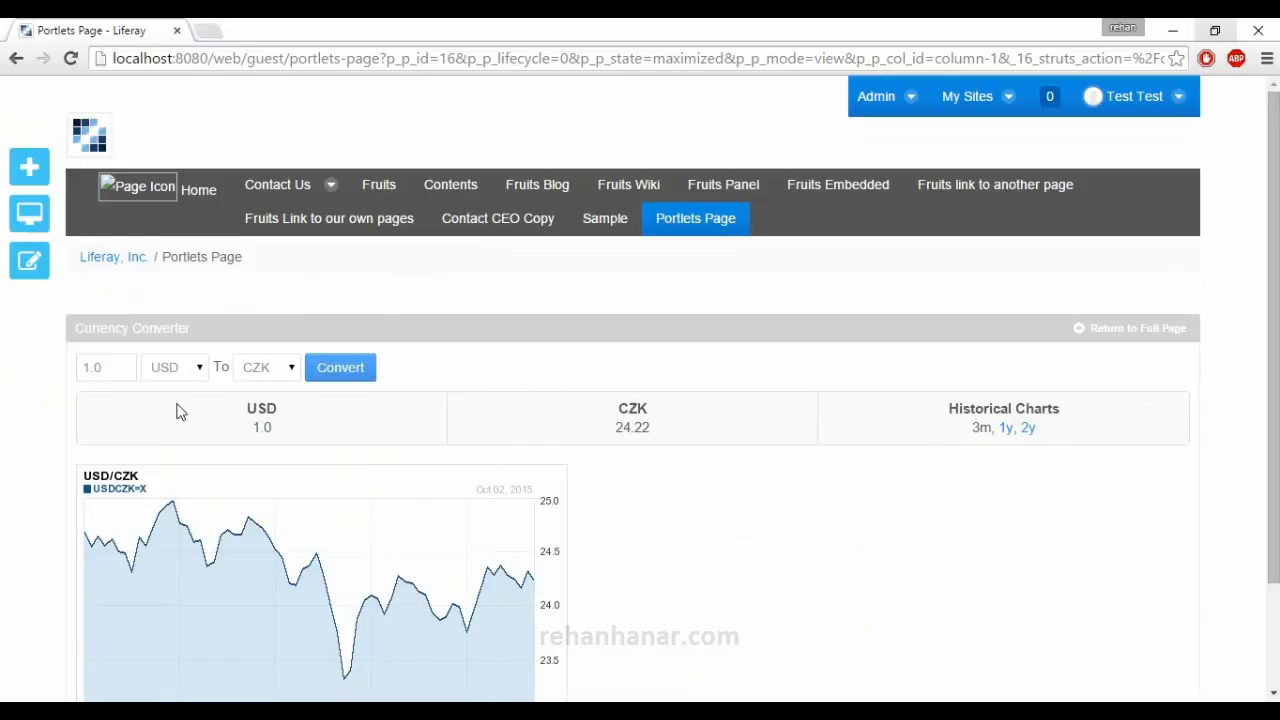
scroll(175, 410, down, 1)
scroll(171, 409, up, 1)
click(15, 57)
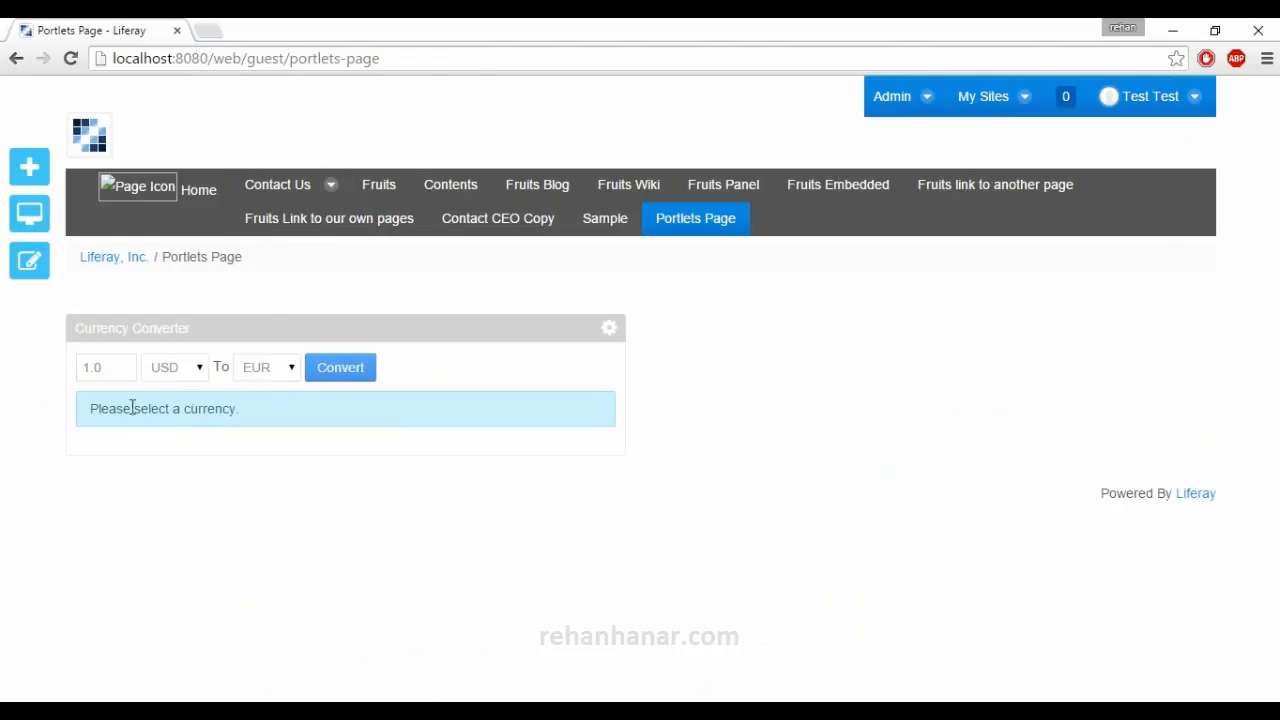
Add the Loan Calculator portlet from the Finance category to the right column of the page.
click(38, 172)
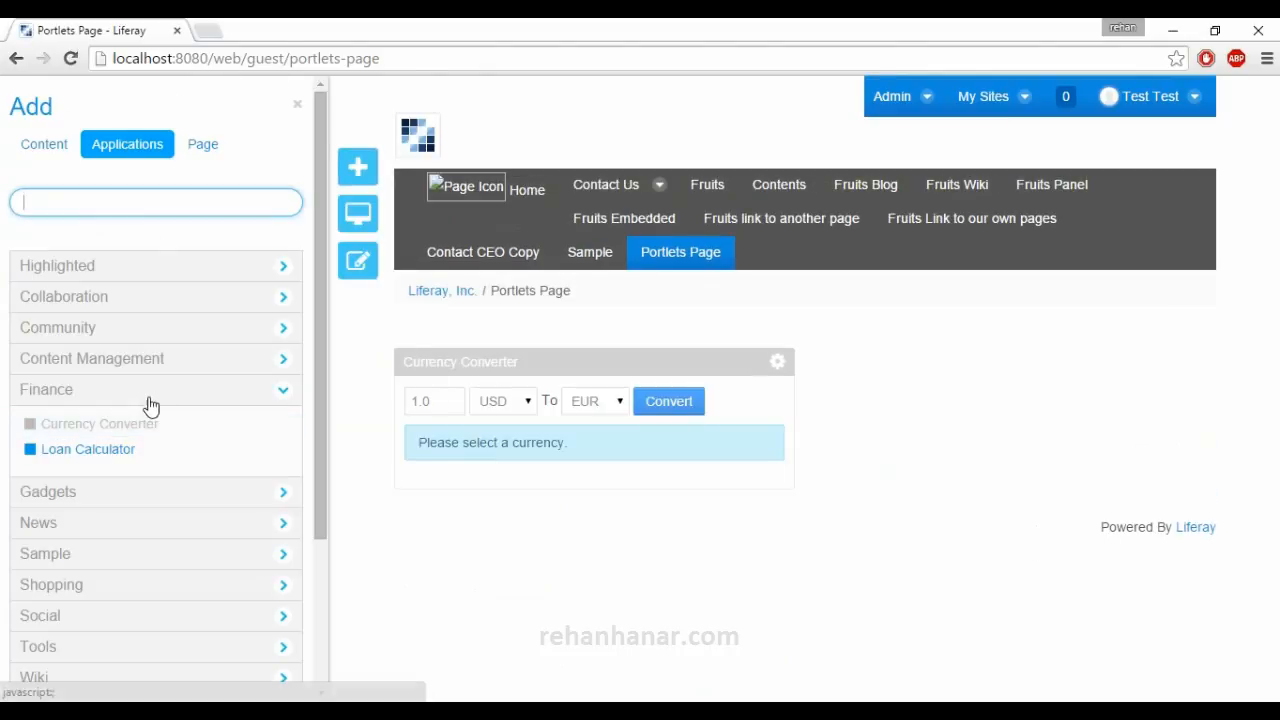
mouse_move(132, 446)
drag(115, 455, 1045, 378)
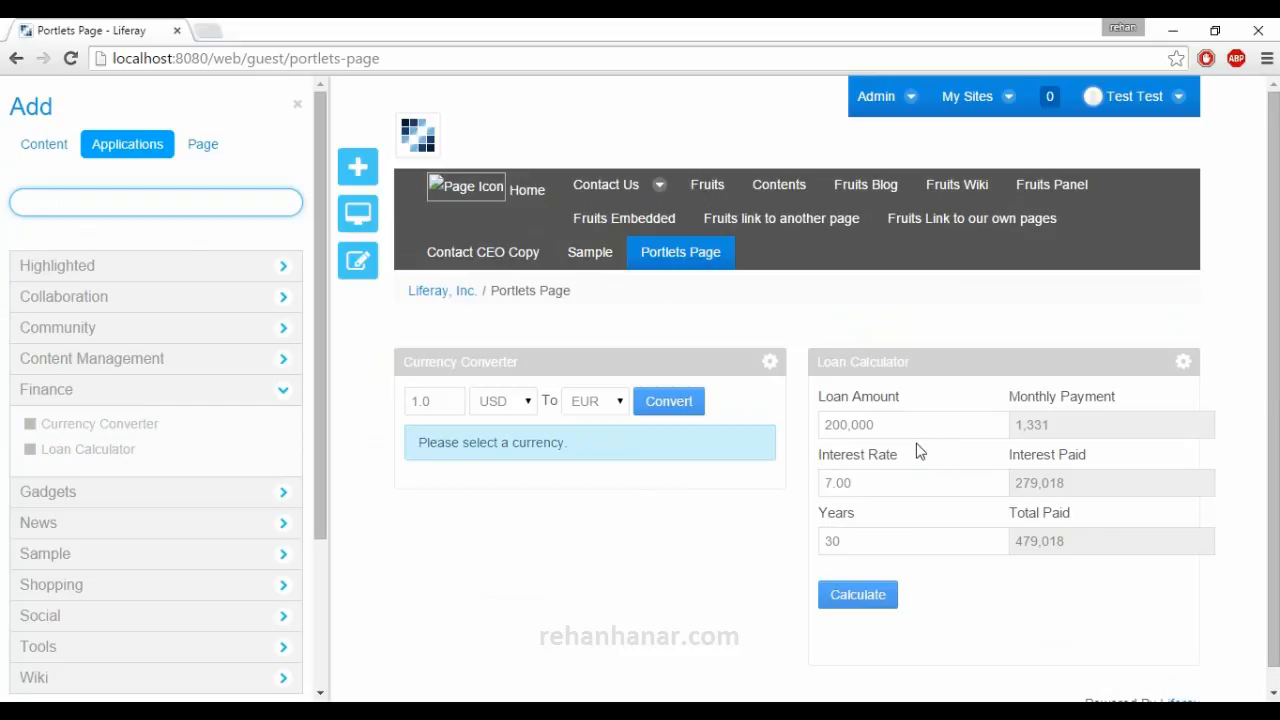
Calculate the loan with a loan amount of 100000 in the Loan Calculator portlet.
drag(888, 425, 799, 415)
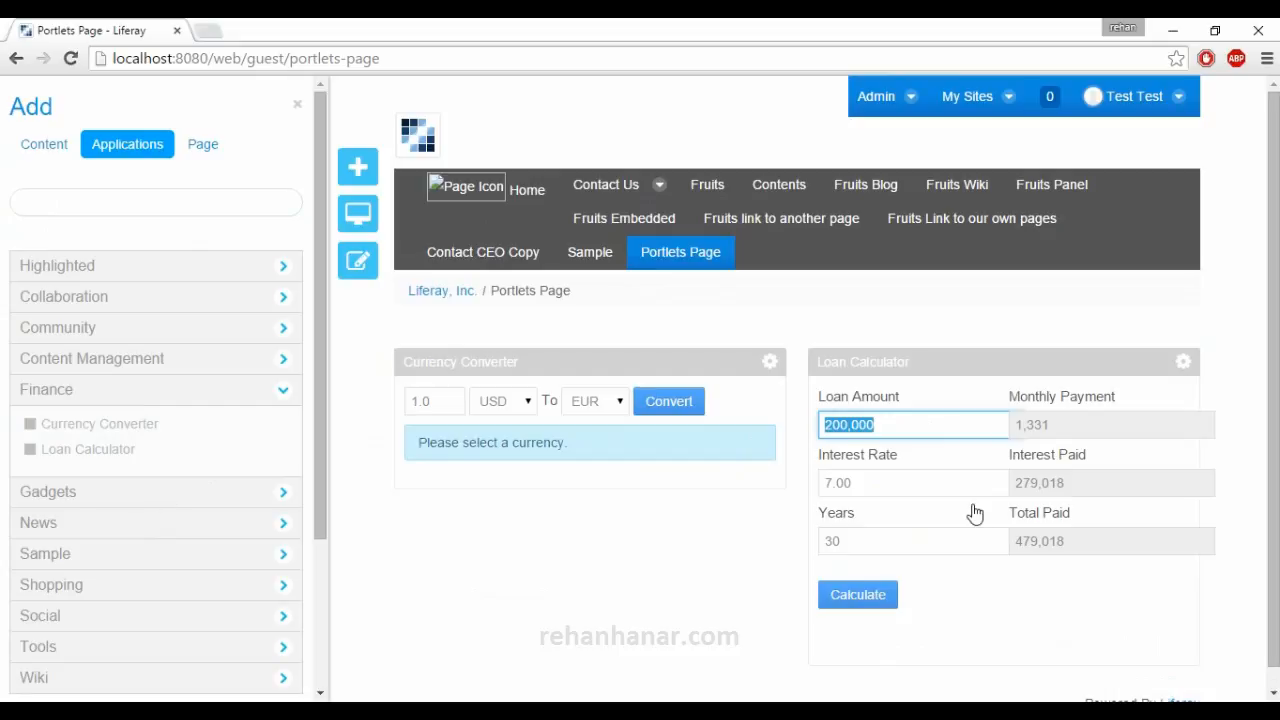
scroll(975, 514, down, 1)
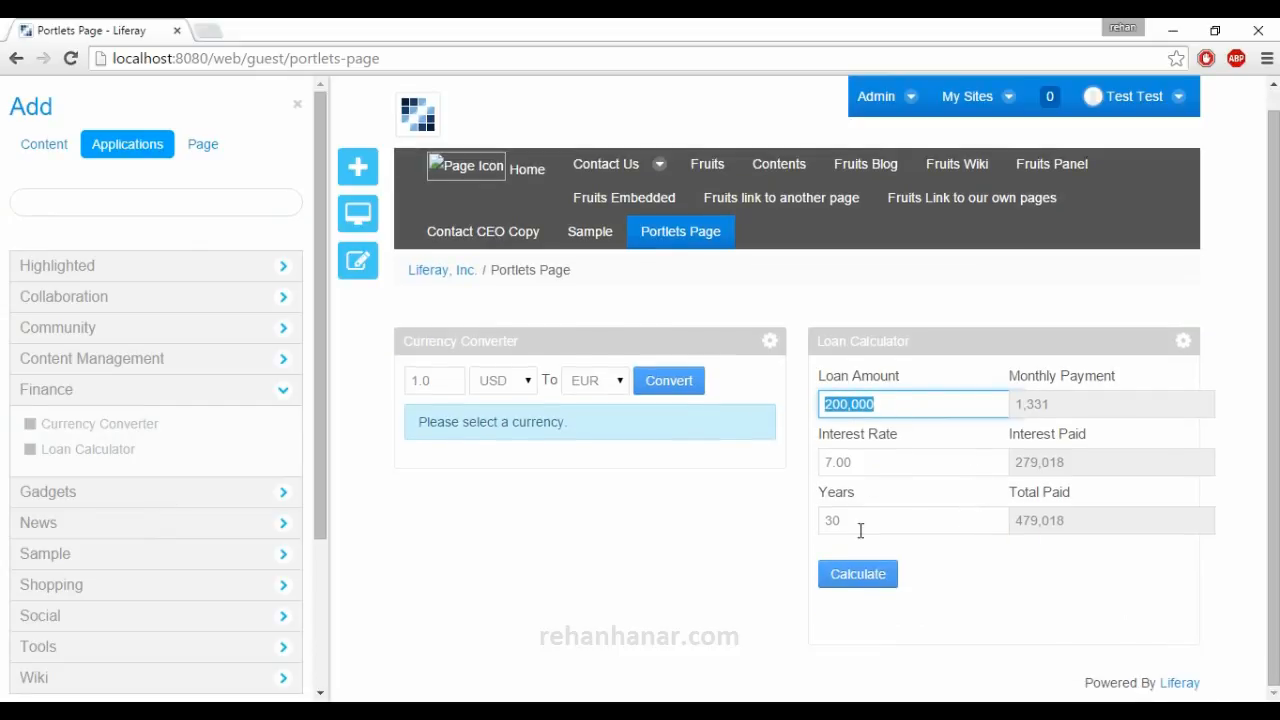
click(1060, 404)
click(879, 527)
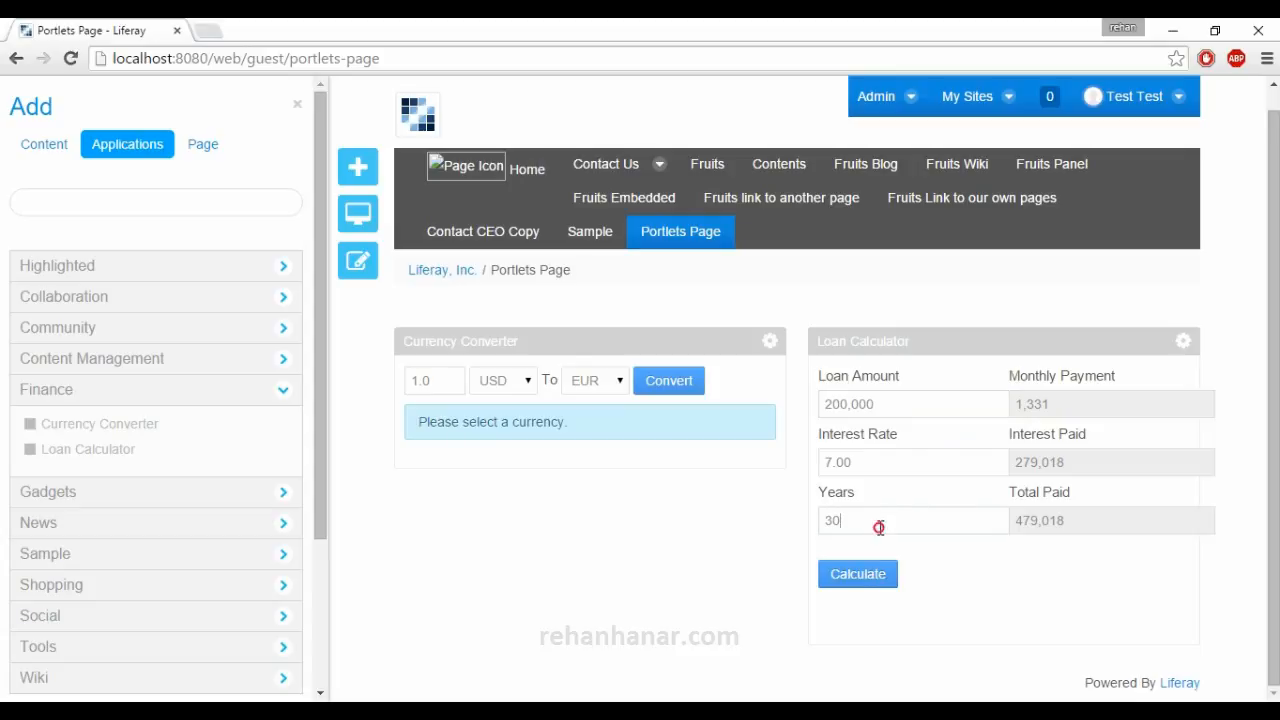
click(853, 574)
click(880, 570)
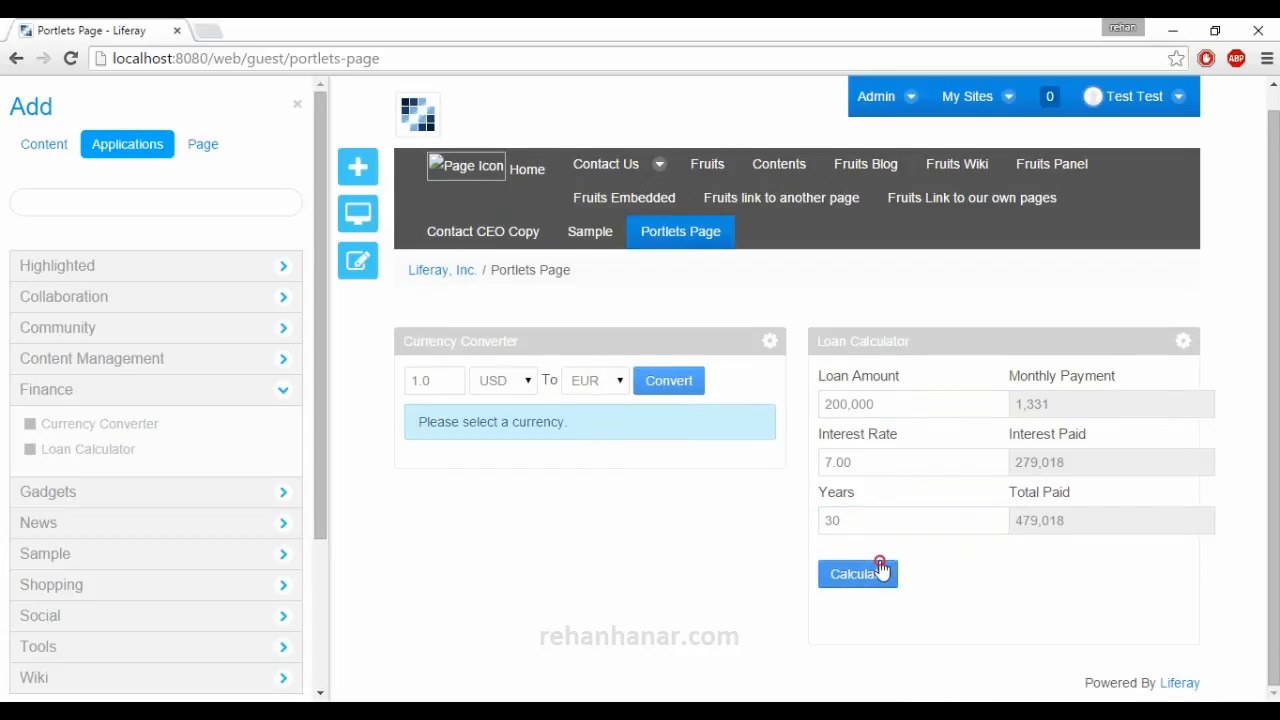
Collapse the Finance category and add the OpenSocial Gadget portlet below the Currency Converter.
click(146, 399)
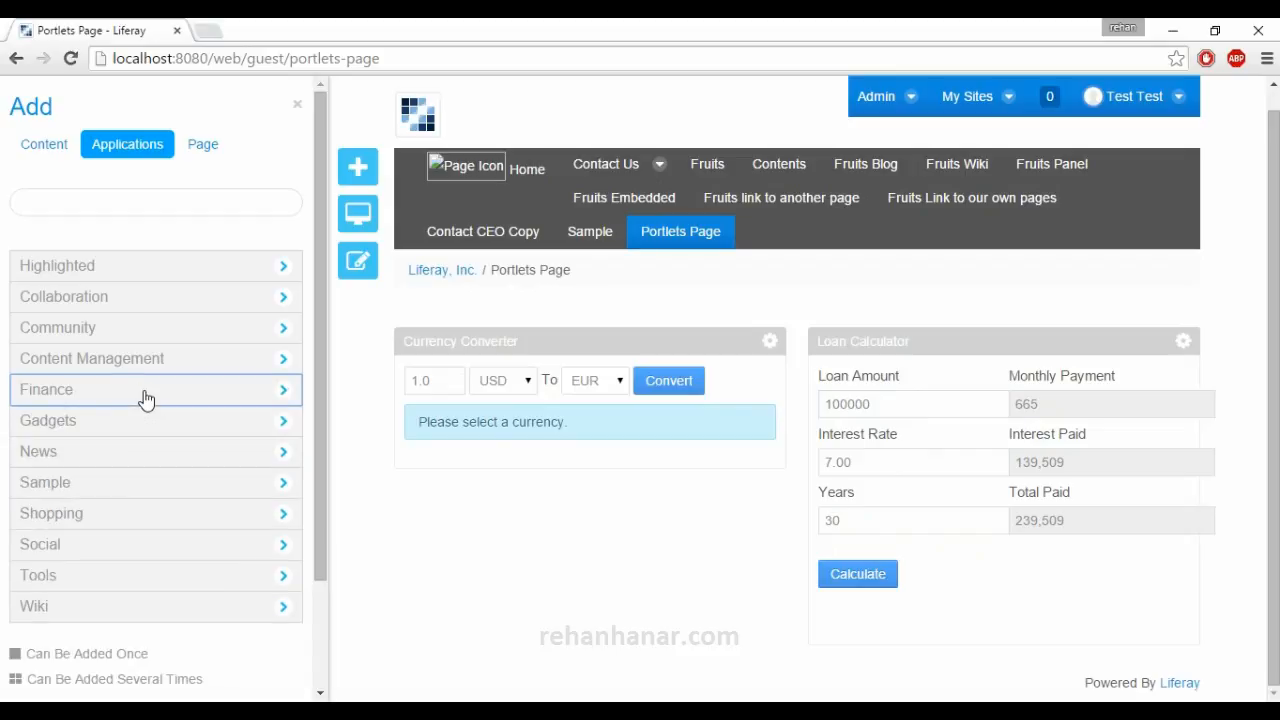
click(141, 422)
mouse_move(131, 455)
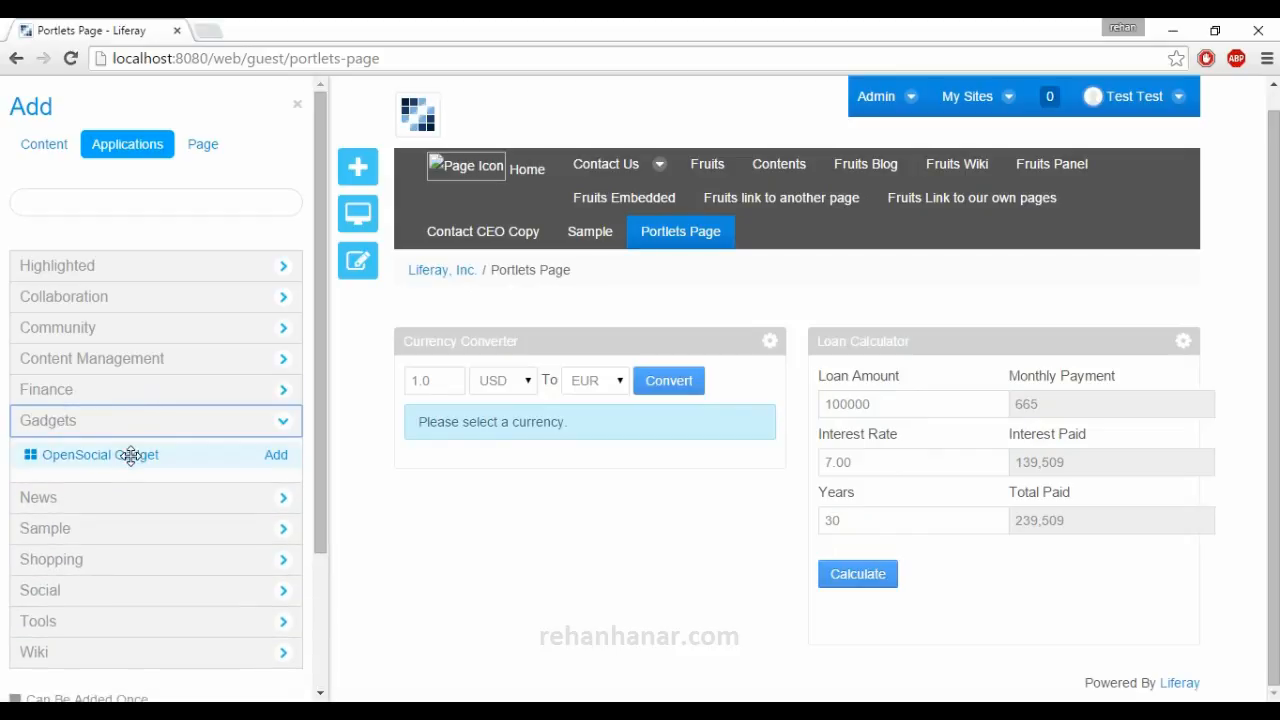
drag(134, 457, 595, 484)
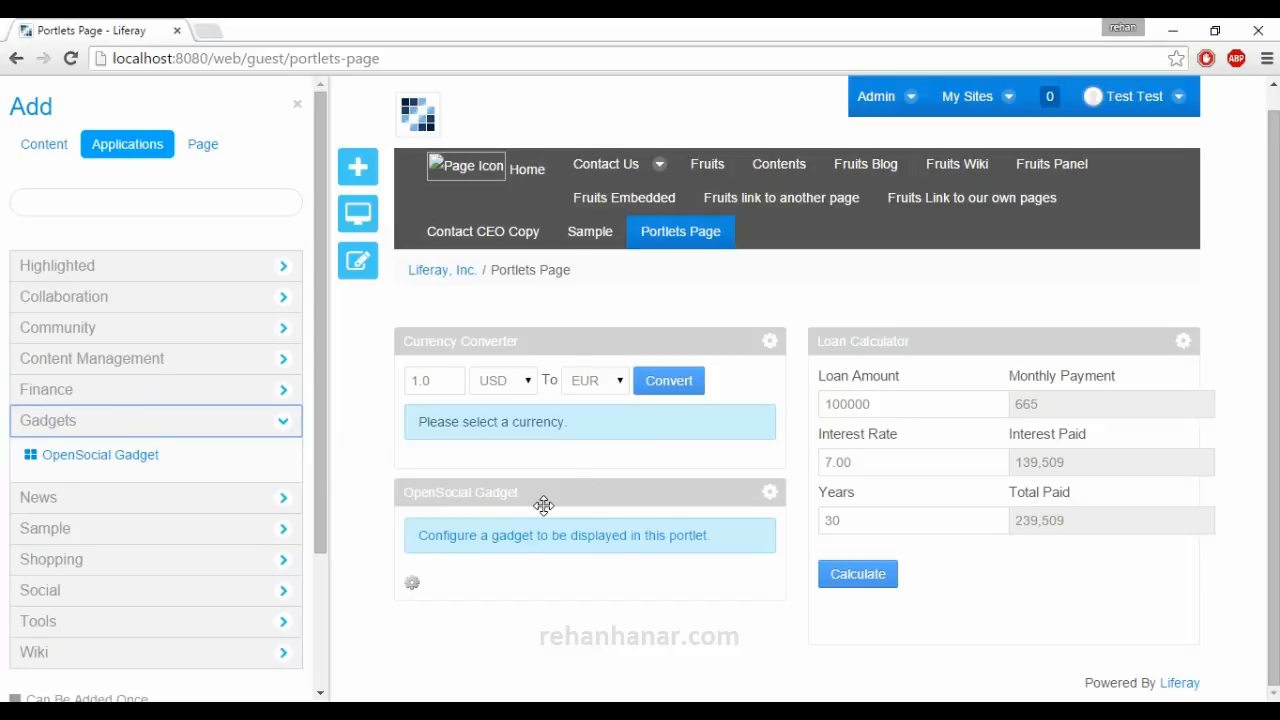
Compare the Finance and Content Management portlets to see which can be added once or several times.
click(206, 423)
click(224, 434)
click(154, 391)
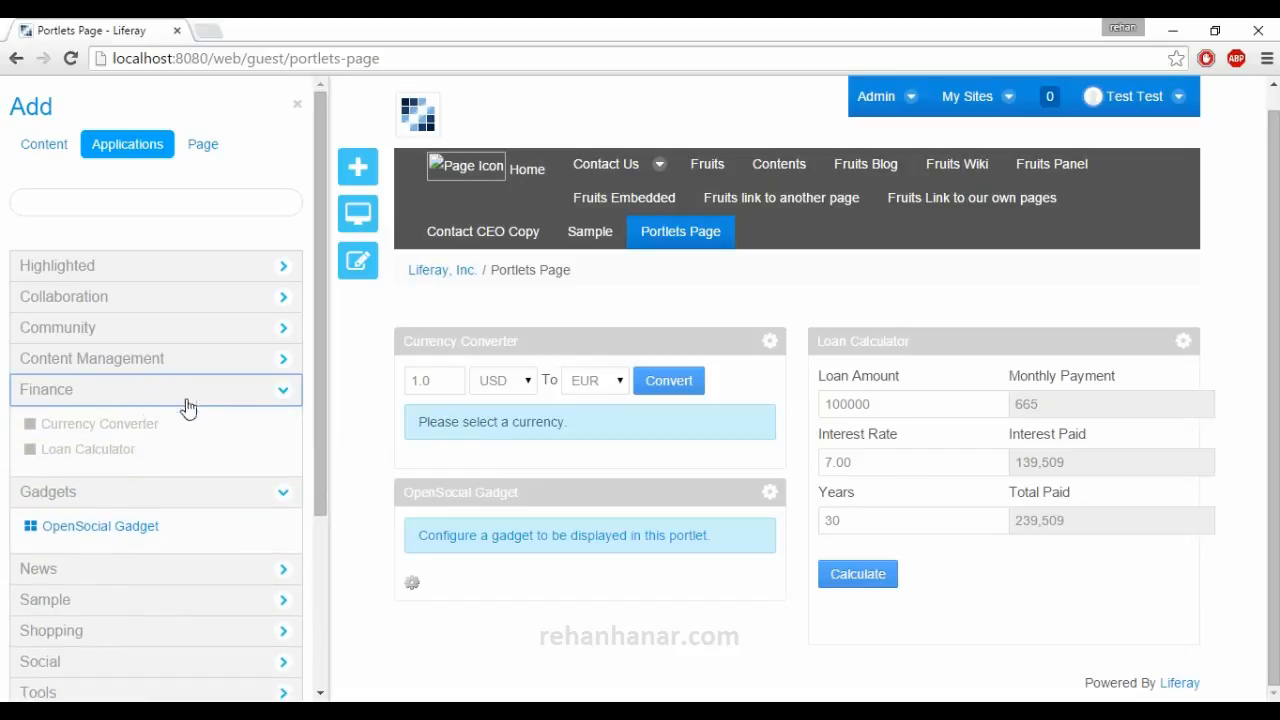
click(106, 360)
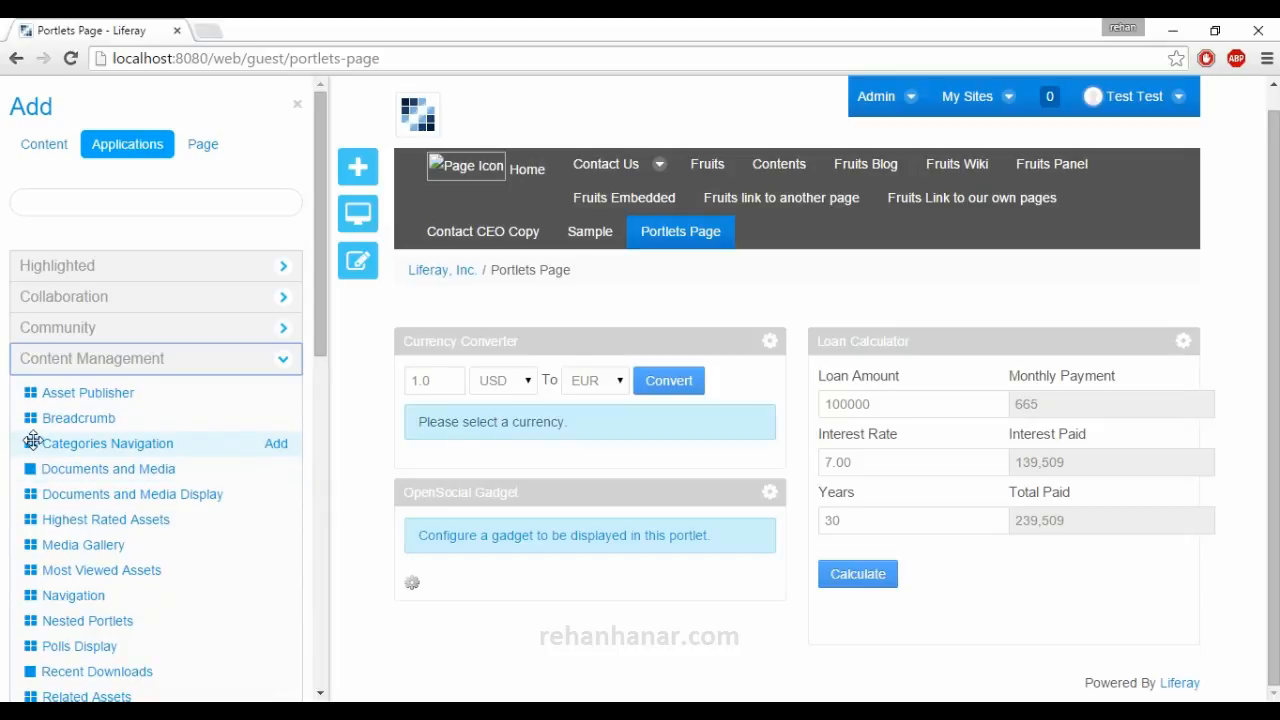
click(85, 358)
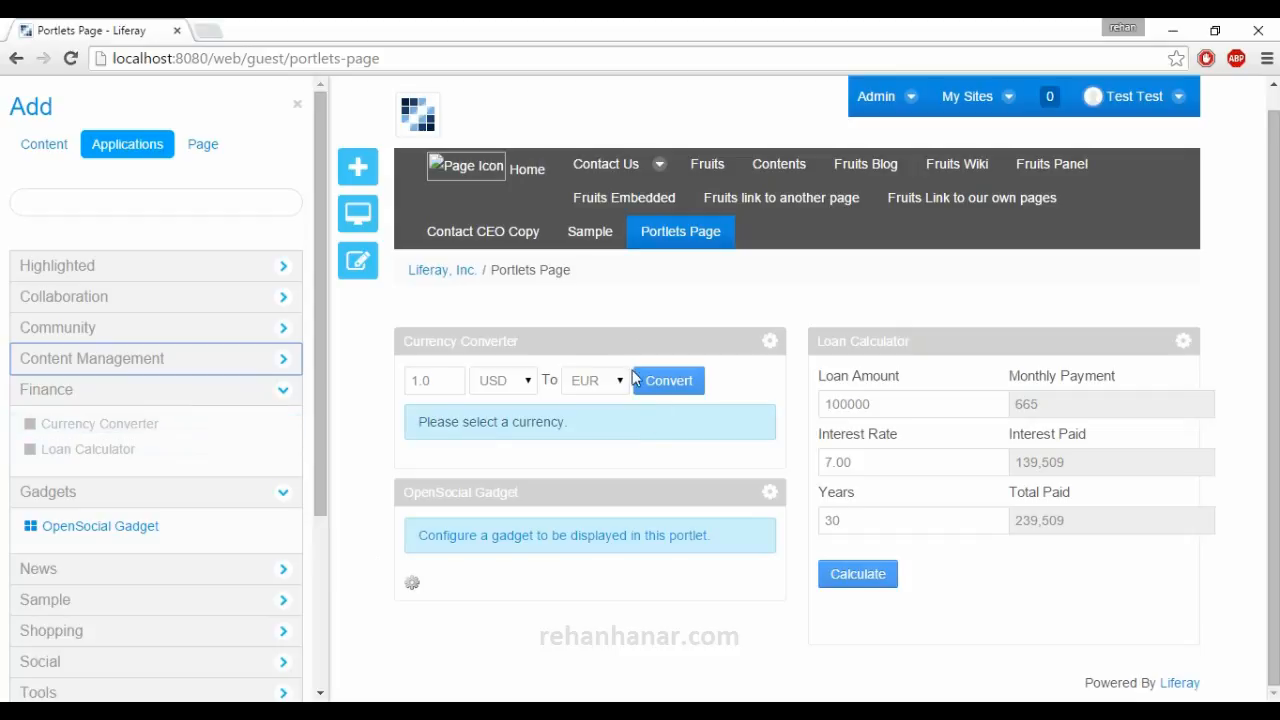
Try to add the Currency Converter portlet to the page a second time, below the OpenSocial Gadget.
drag(44, 430, 610, 572)
click(433, 553)
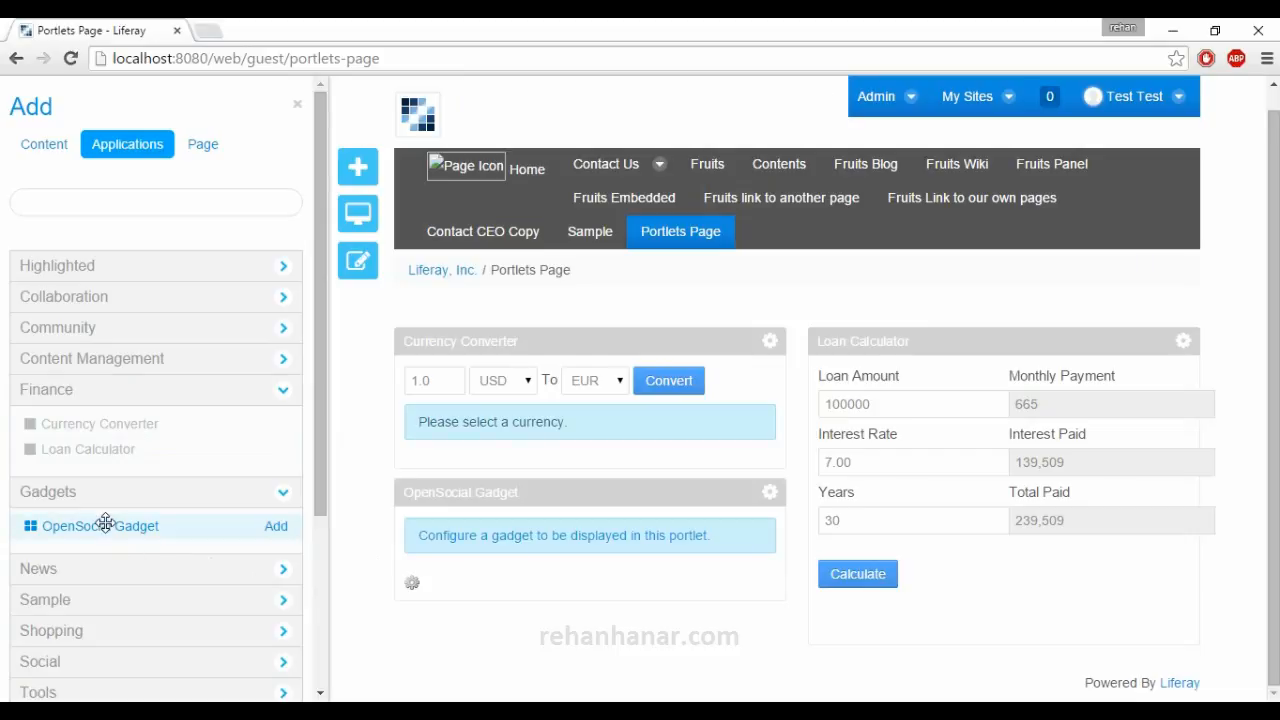
Add a second OpenSocial Gadget portlet below the first one and collapse the Gadgets and Finance categories.
drag(105, 525, 520, 630)
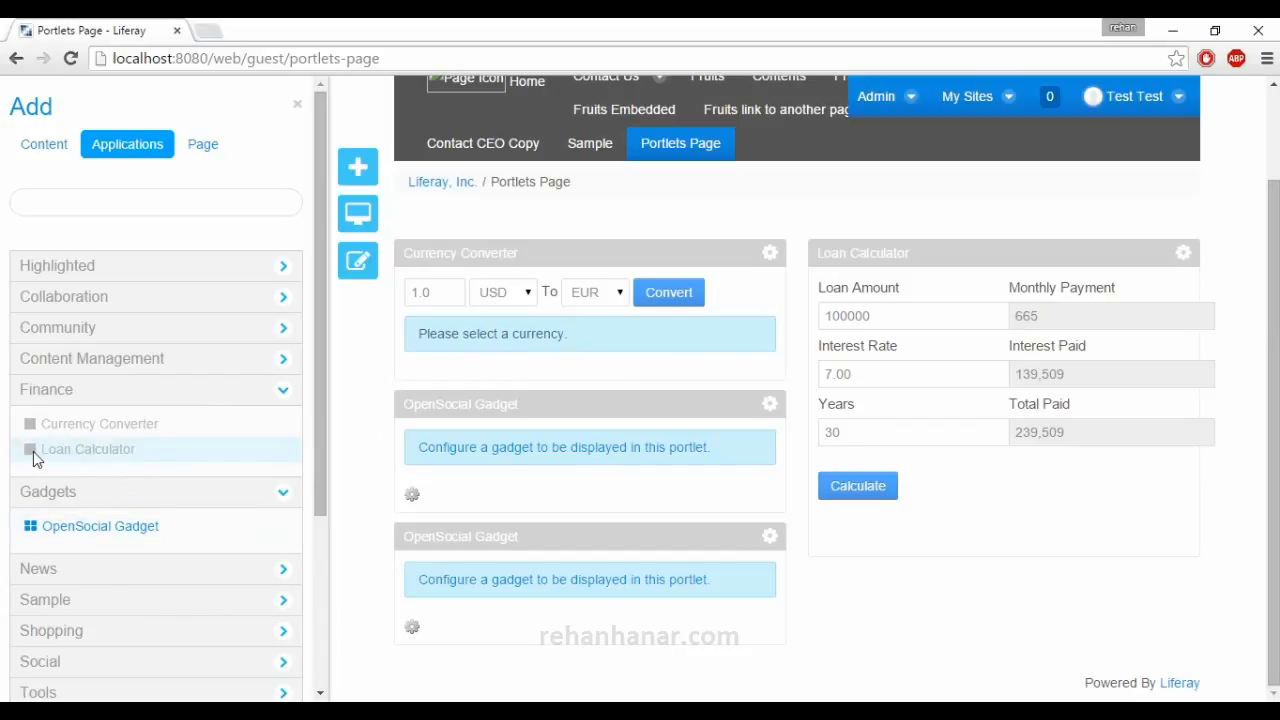
click(128, 499)
click(135, 399)
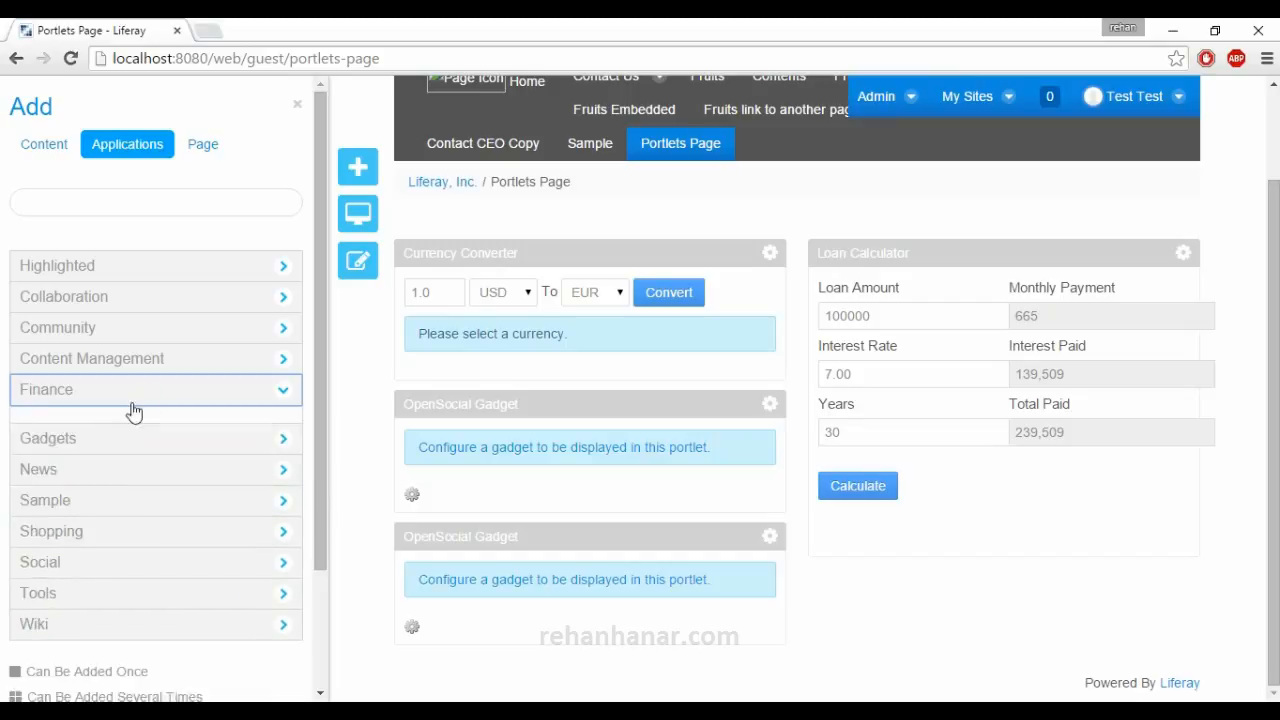
Expand the News category and add the Alerts portlet below the Loan Calculator.
click(127, 452)
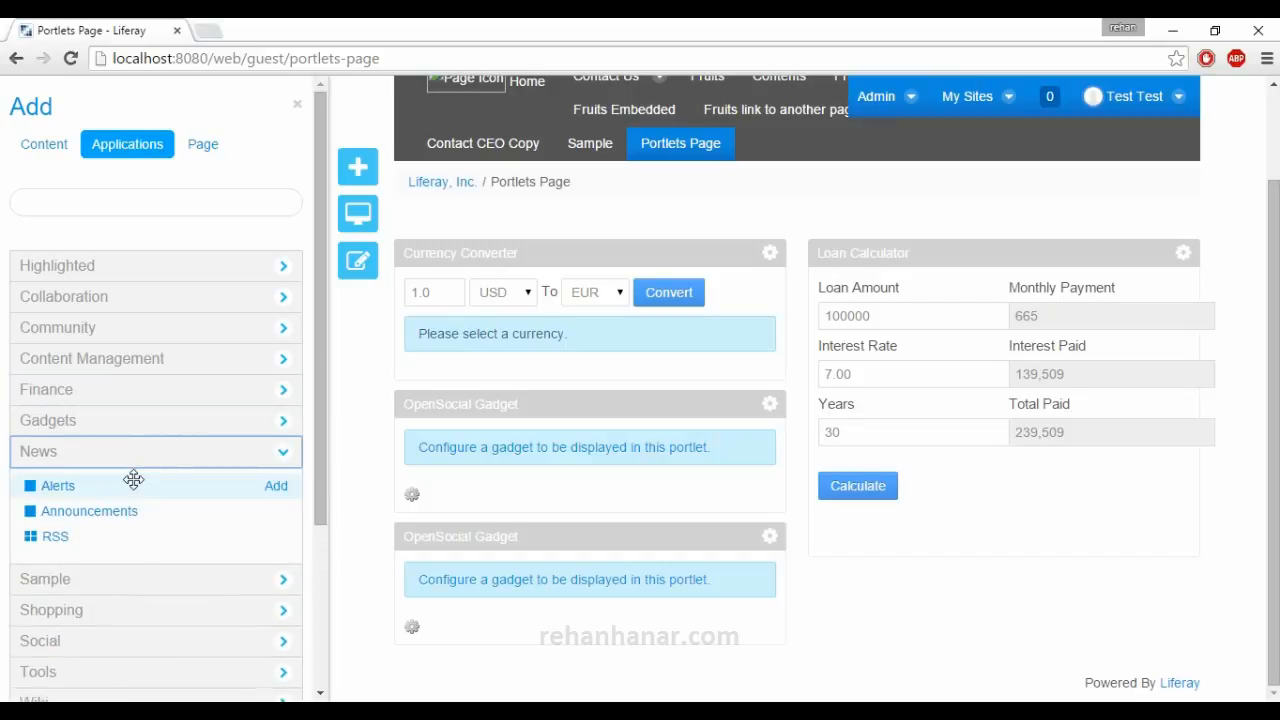
scroll(134, 480, down, 2)
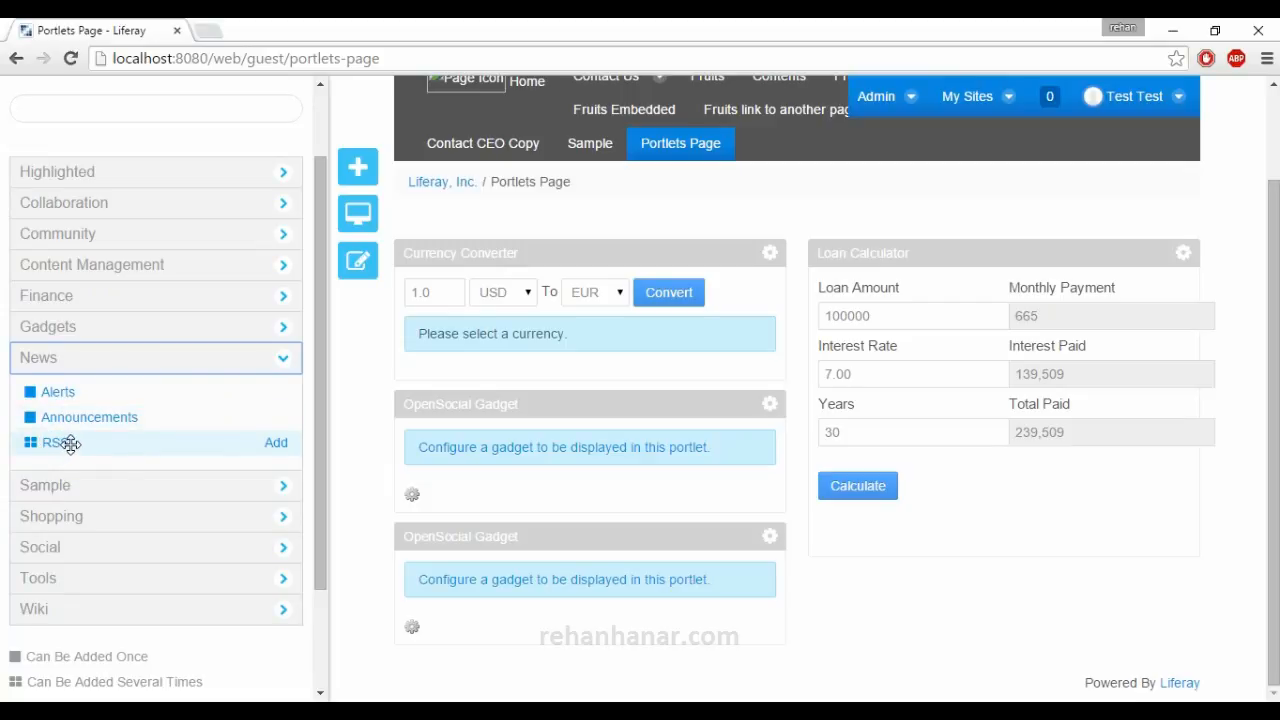
scroll(72, 448, down, 2)
drag(79, 297, 910, 590)
scroll(1024, 606, down, 2)
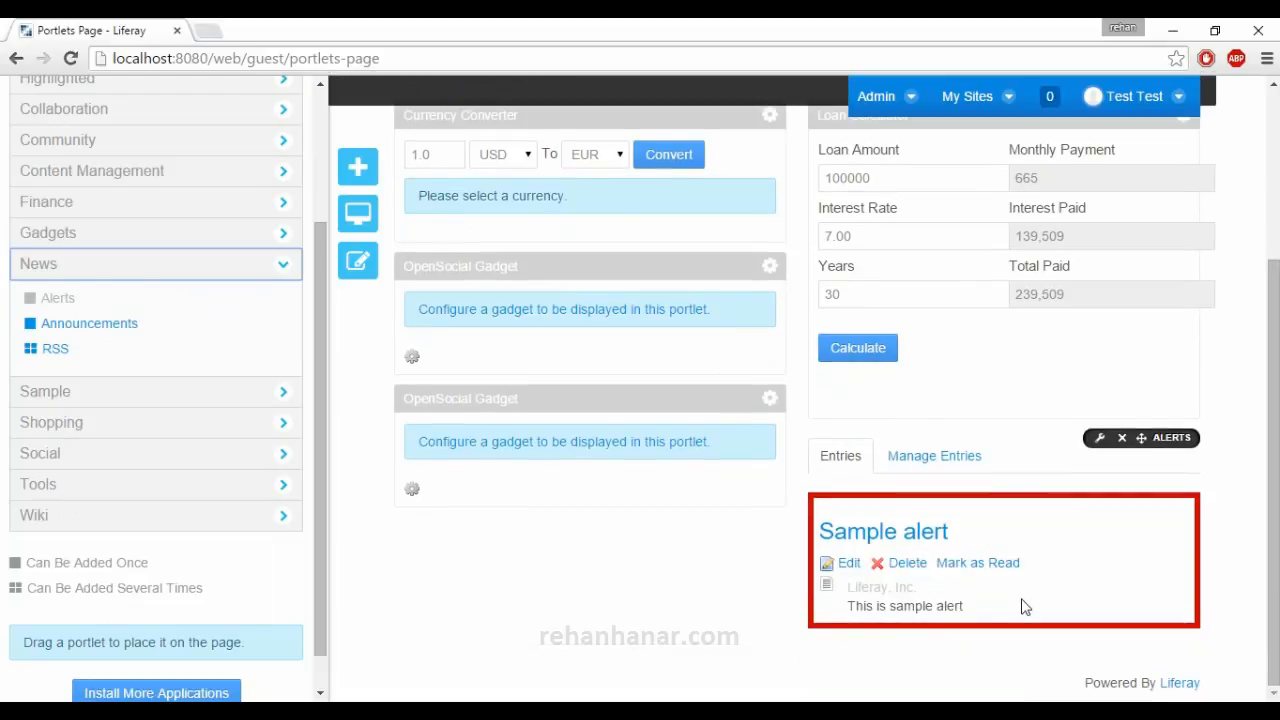
Delete the existing Sample alert entry from the Alerts portlet and confirm the deletion.
click(912, 562)
click(680, 191)
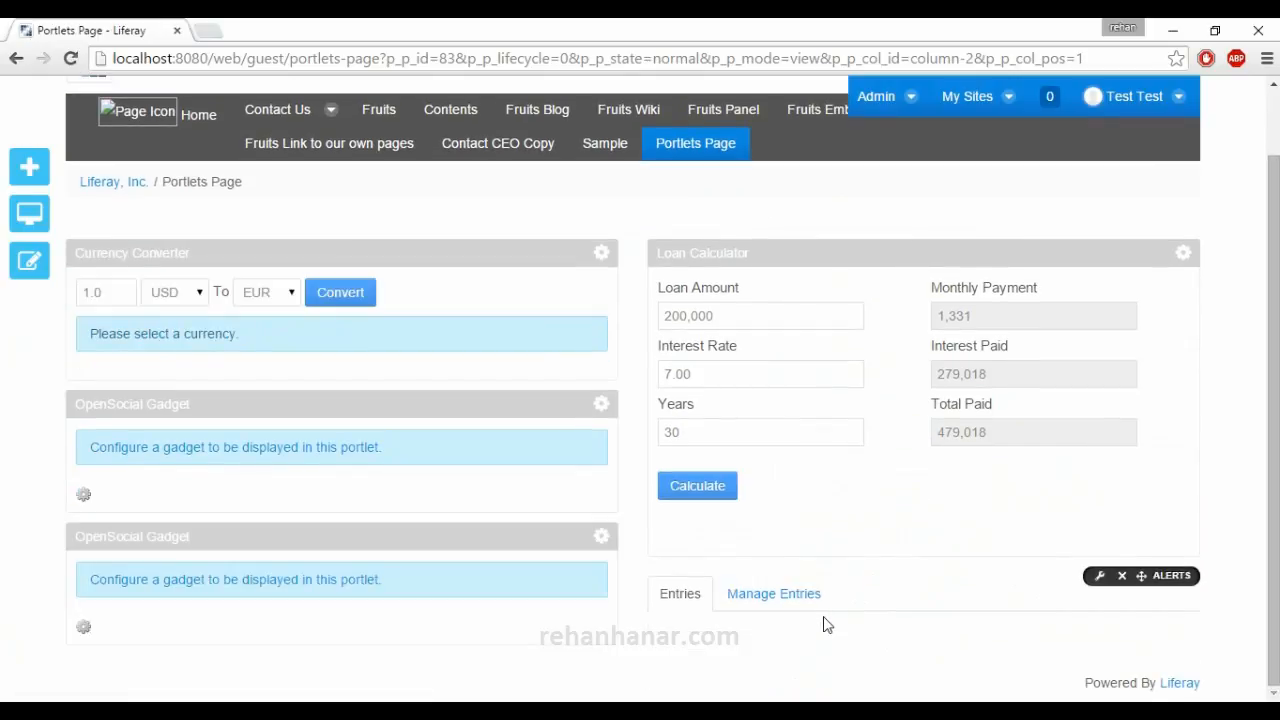
In the Alerts portlet's entry management, set the distribution scope to the Liferay, Inc. site and start a new entry.
click(757, 596)
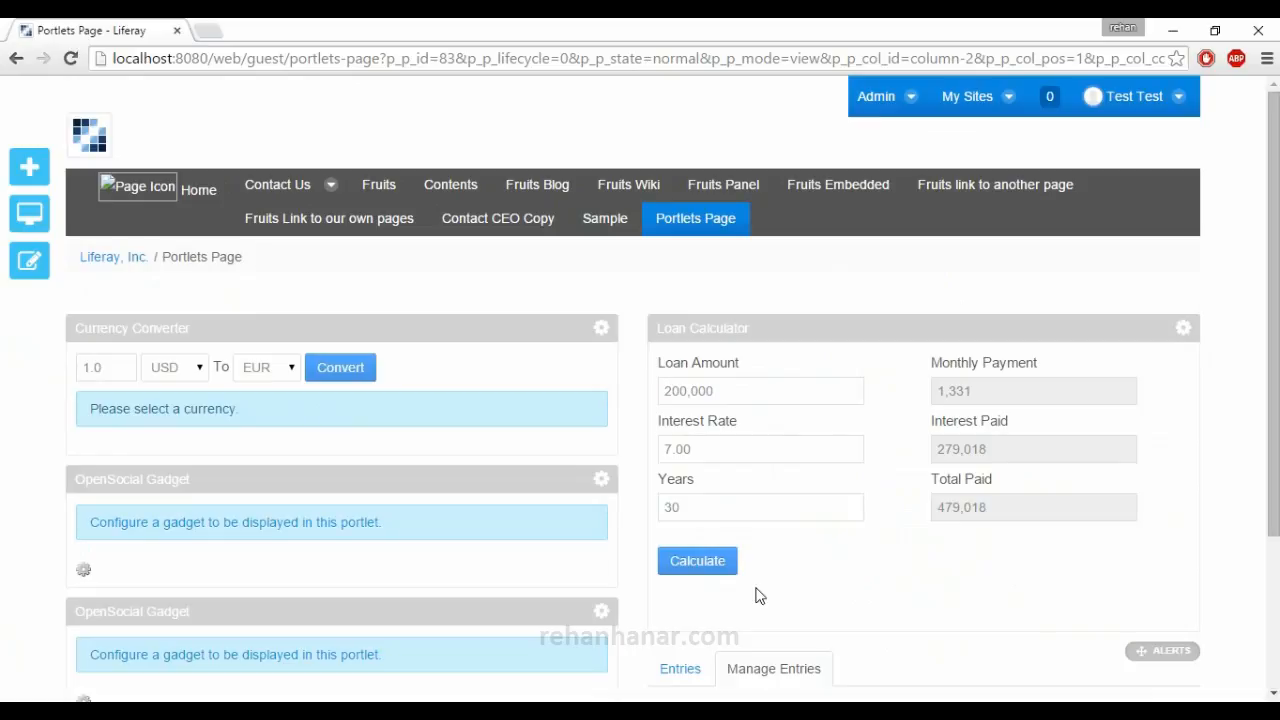
scroll(757, 596, down, 2)
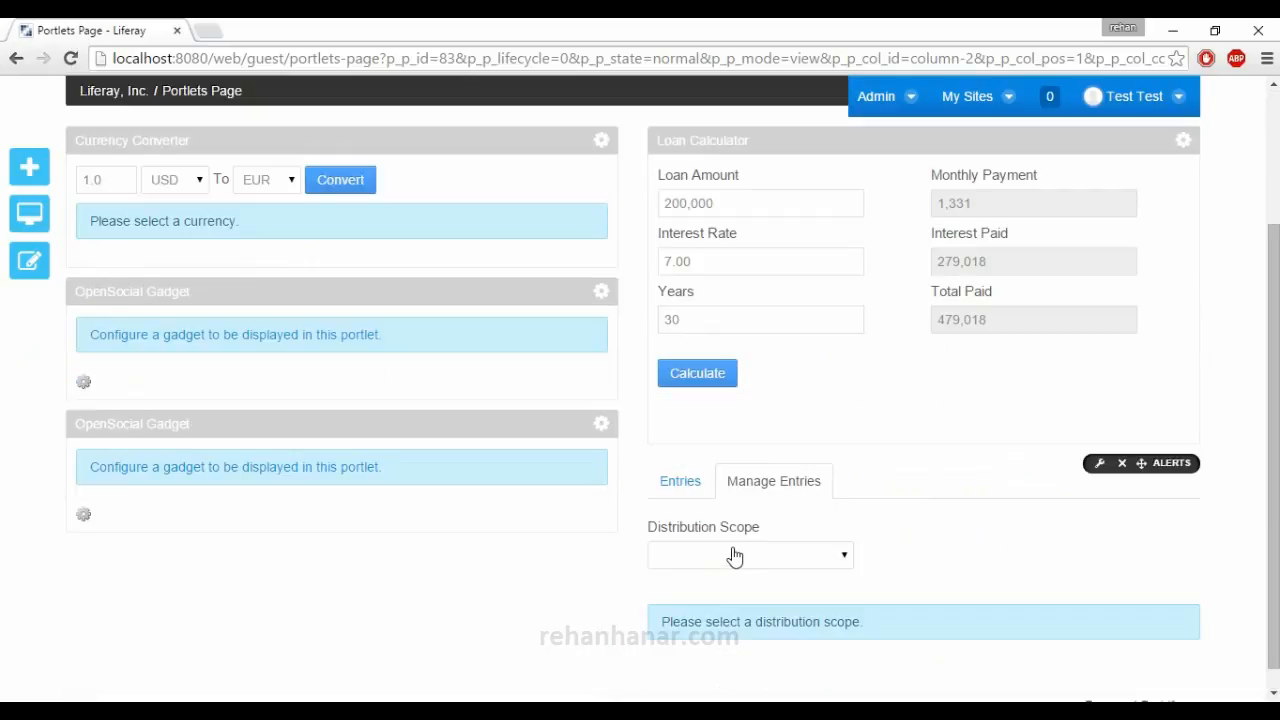
click(738, 556)
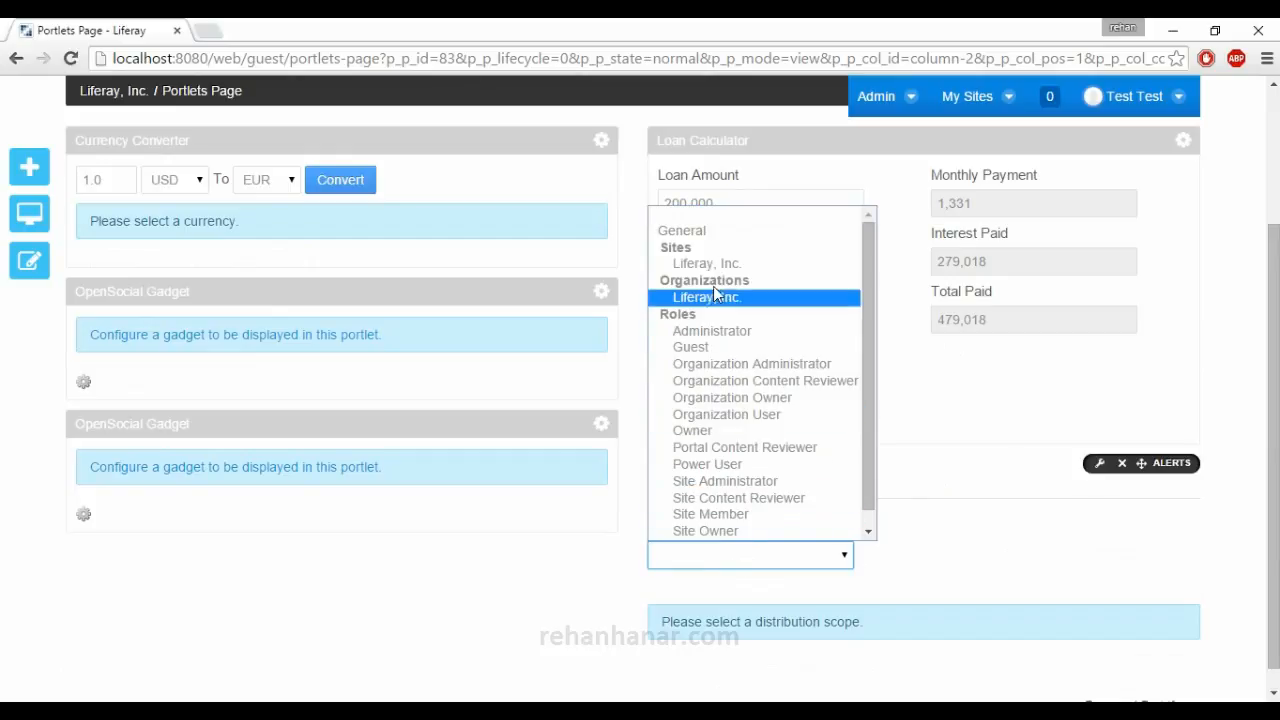
click(740, 264)
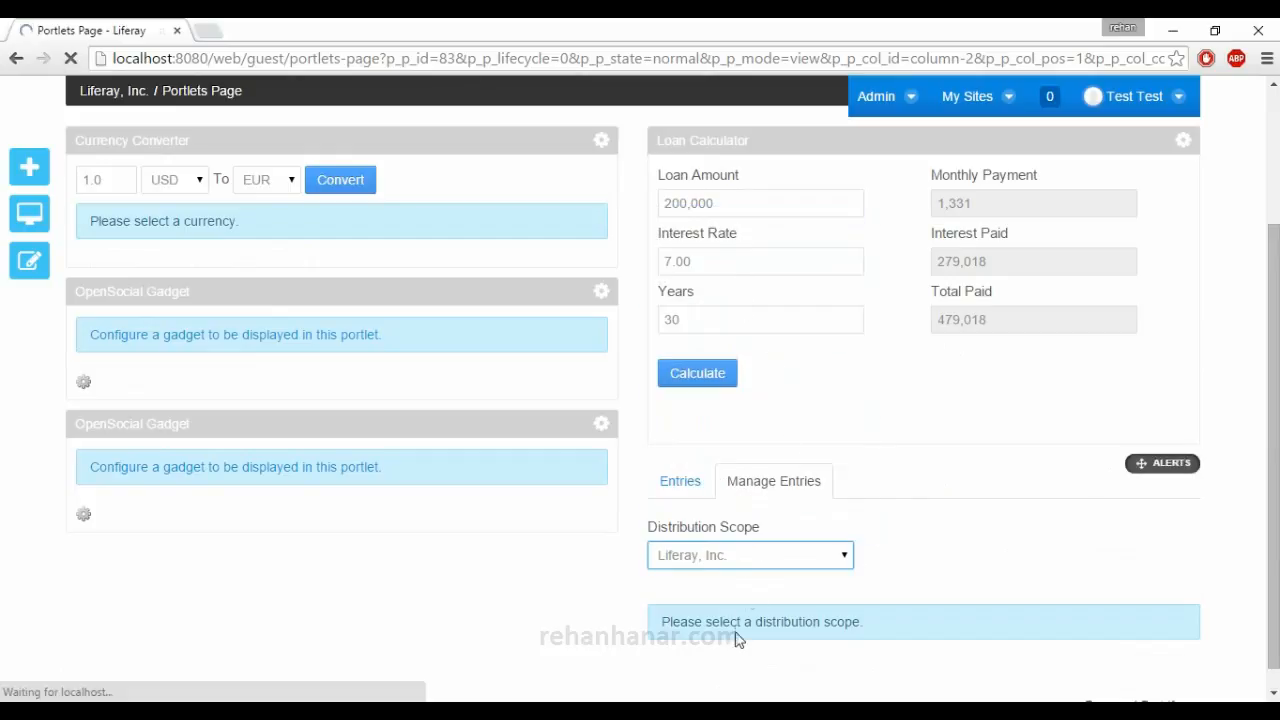
scroll(763, 577, down, 3)
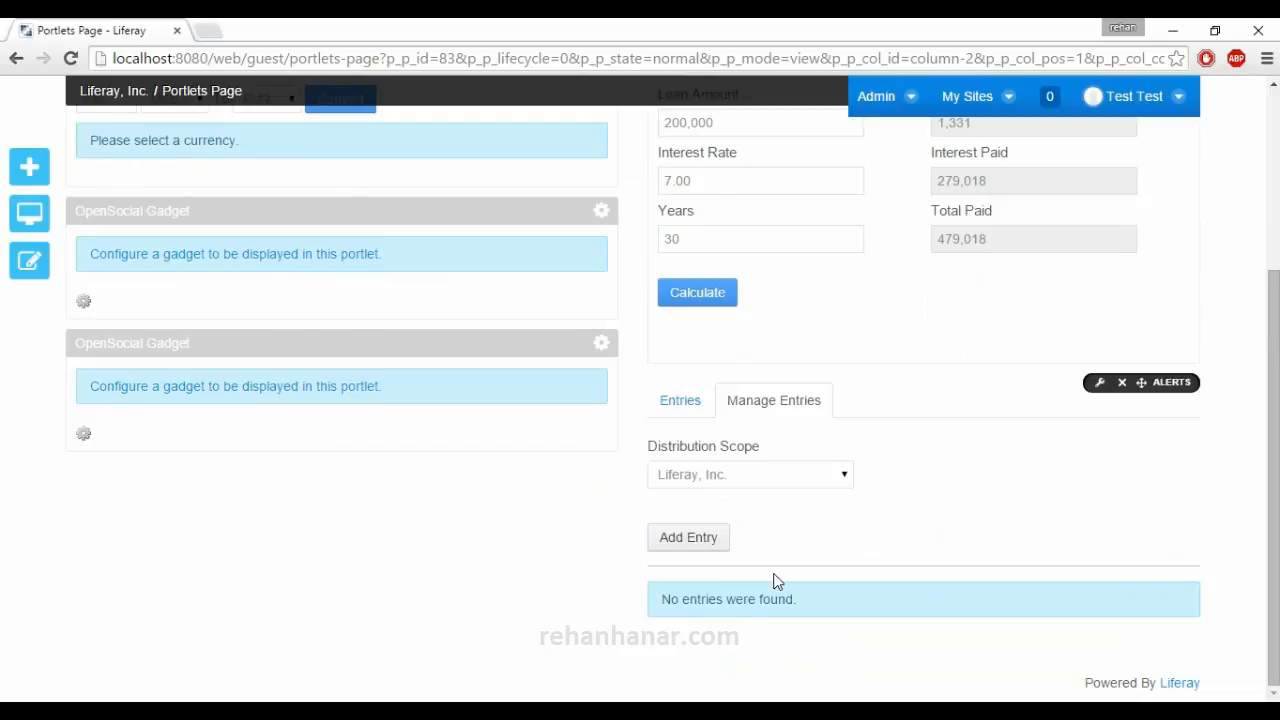
click(700, 540)
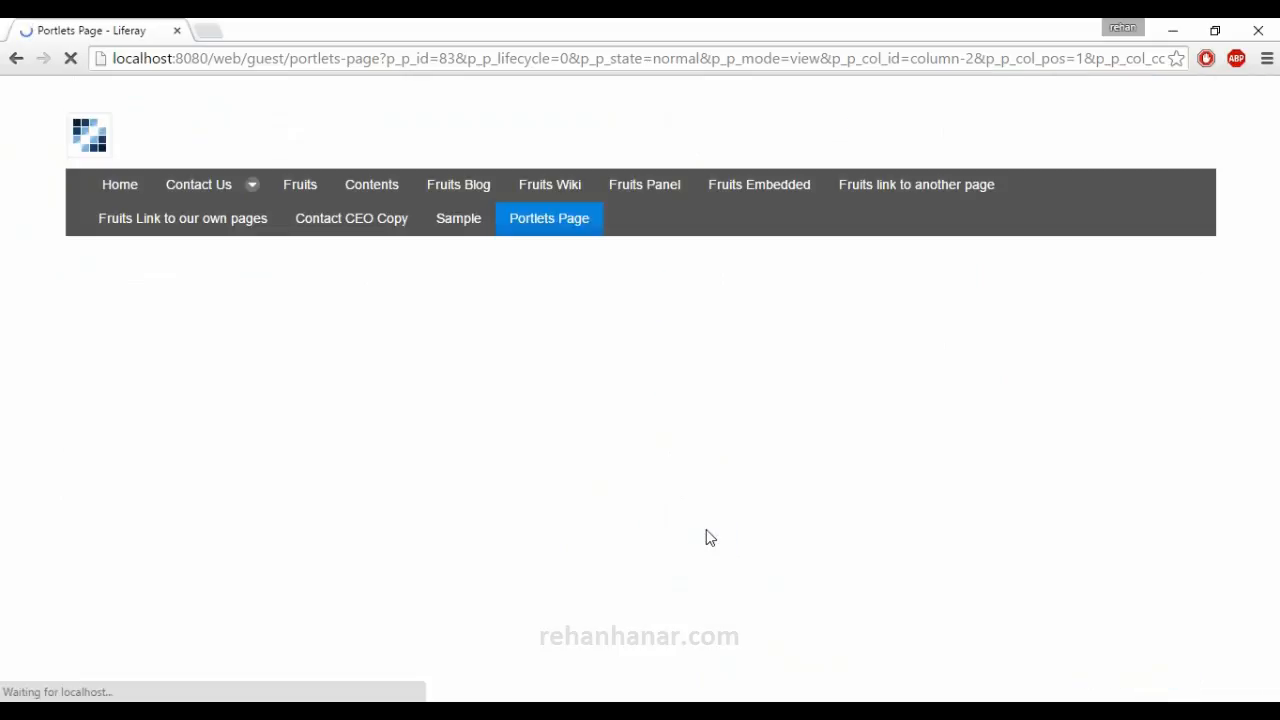
scroll(723, 577, down, 3)
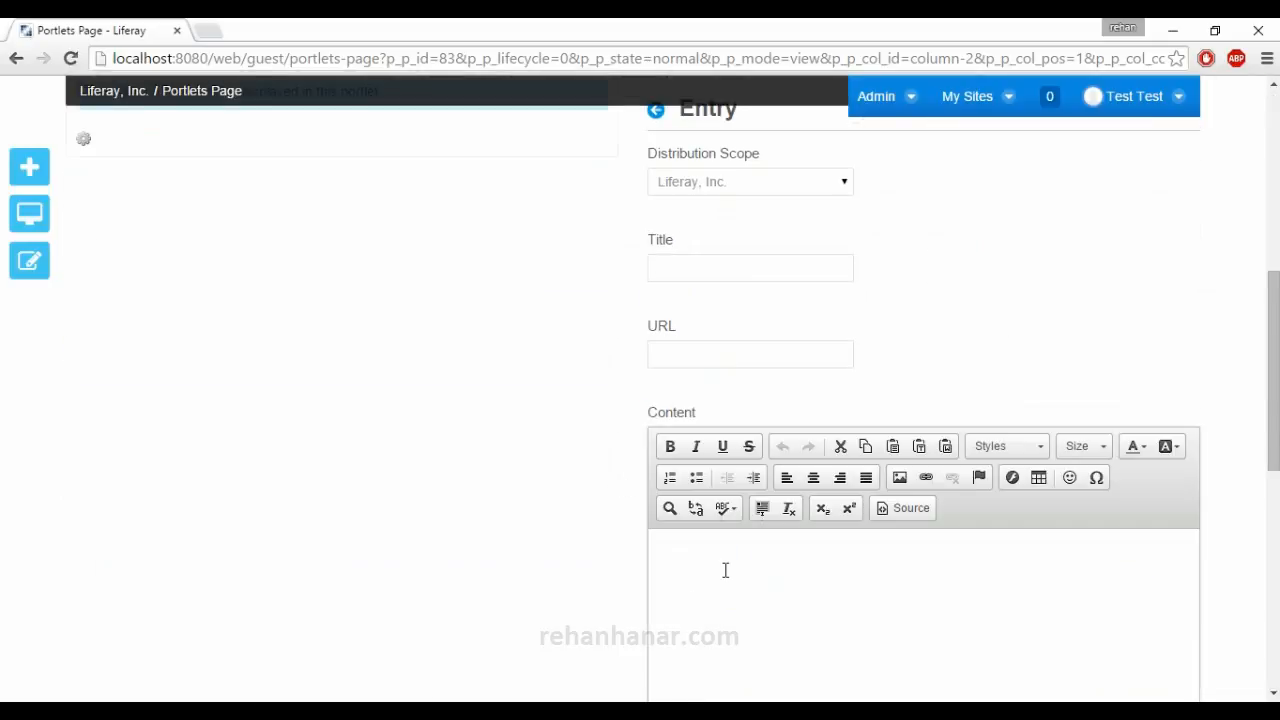
scroll(730, 537, up, 2)
click(718, 455)
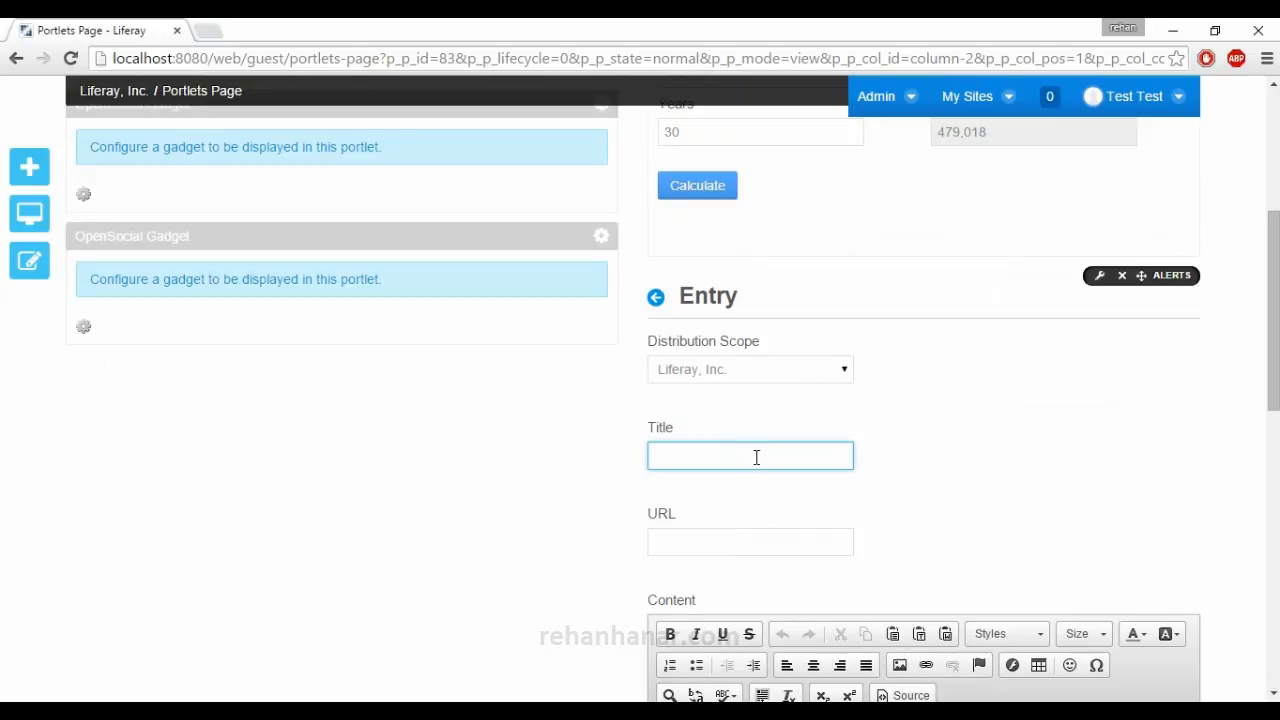
text(Sample A)
key(Down)
key(Tab)
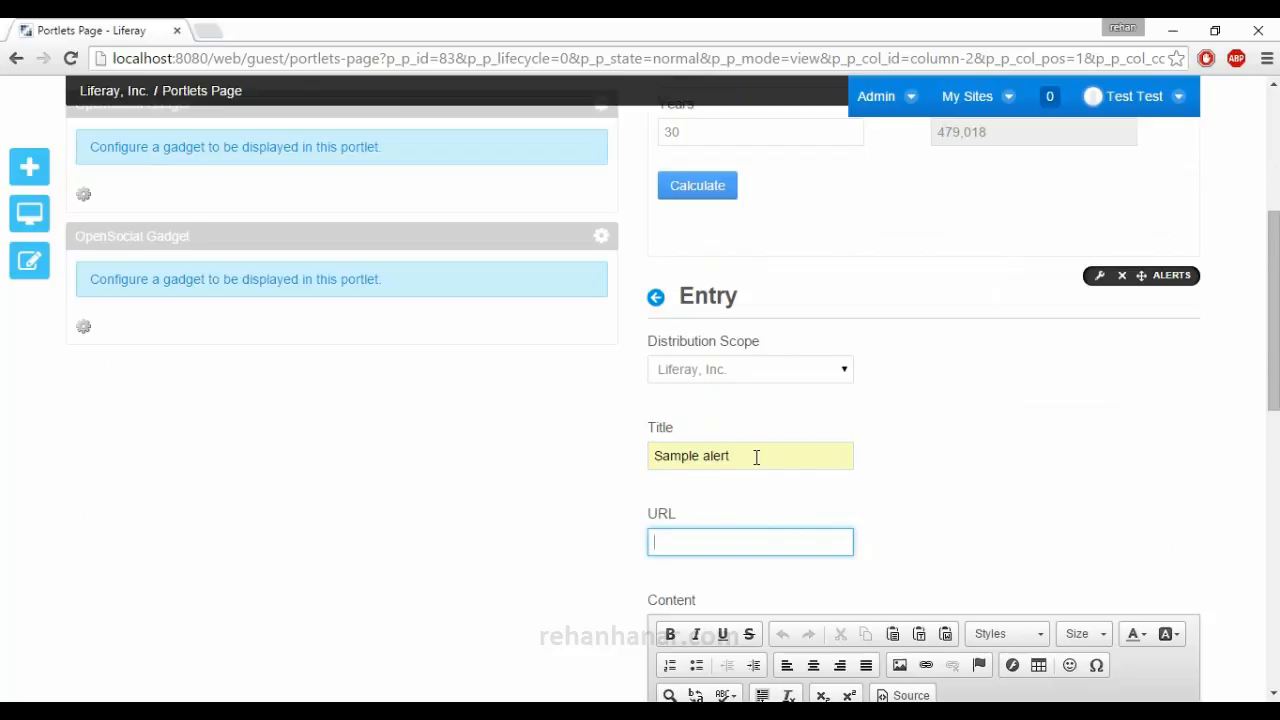
text(http)
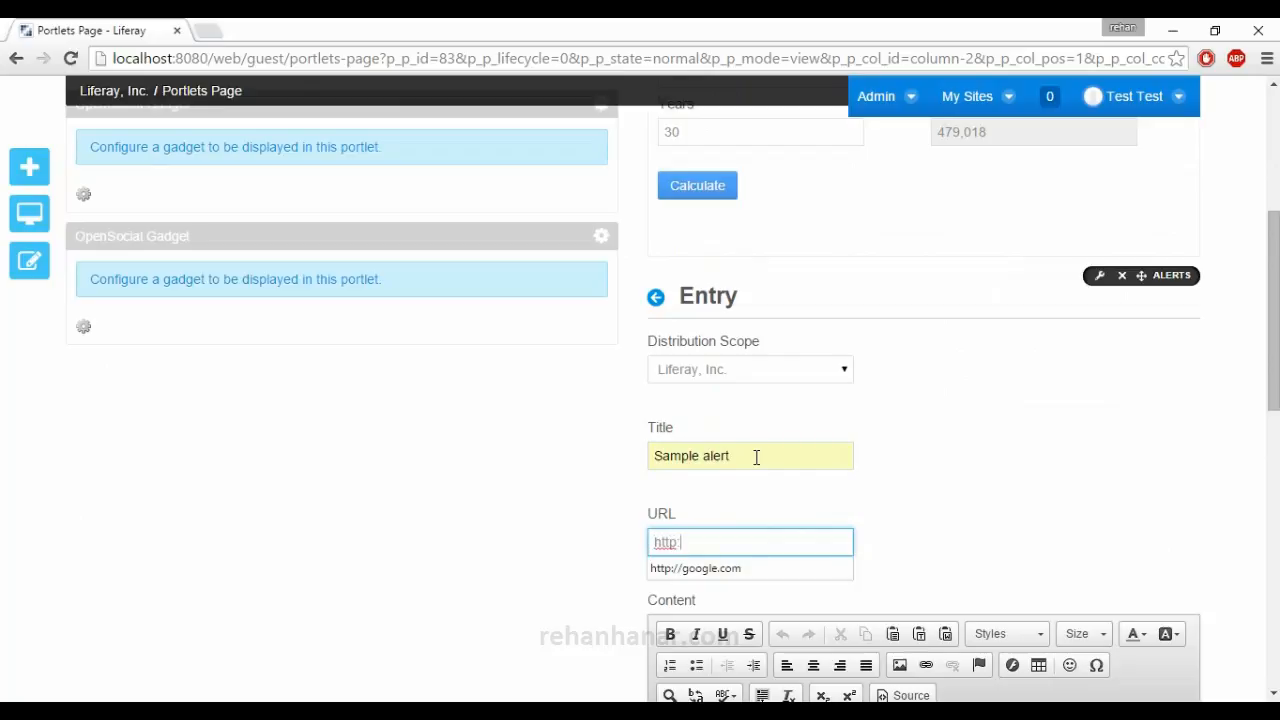
text(://)
key(Down)
key(Return)
Enter "This Website will be shutdown in 10 minutes sorry for the inconvenience" as the alert's content and briefly check its source view.
scroll(764, 512, down, 2)
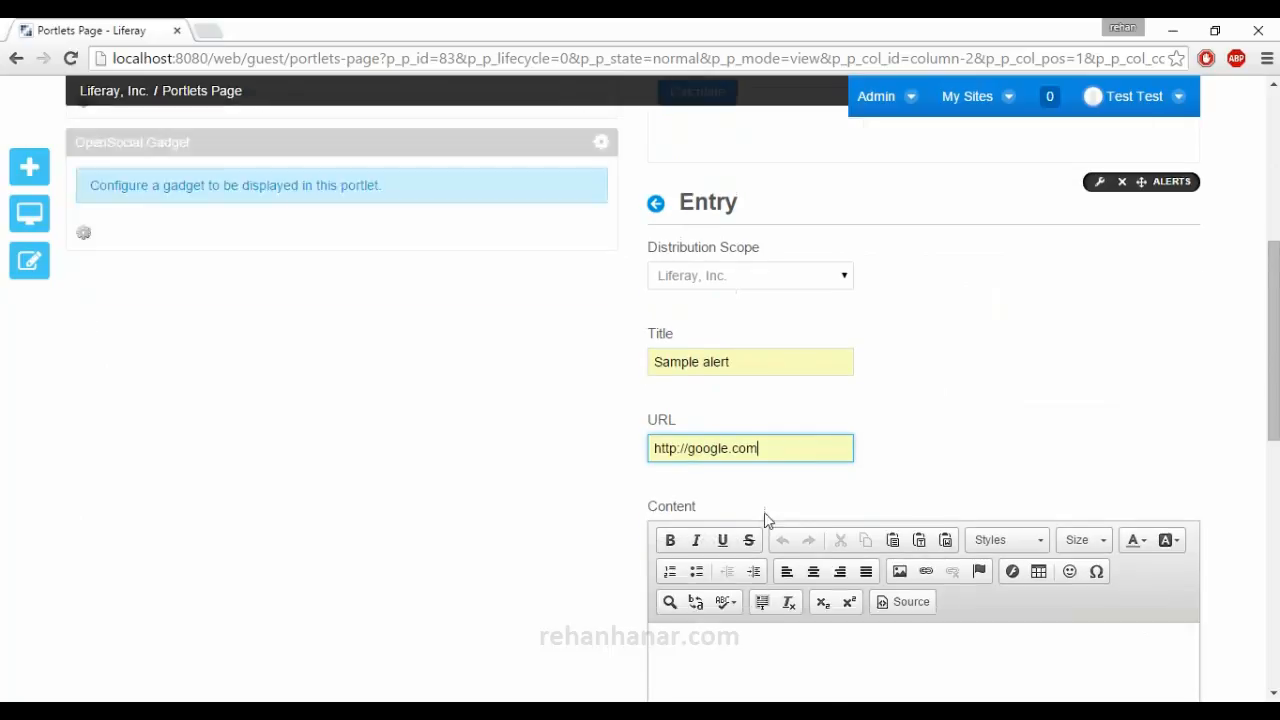
click(758, 575)
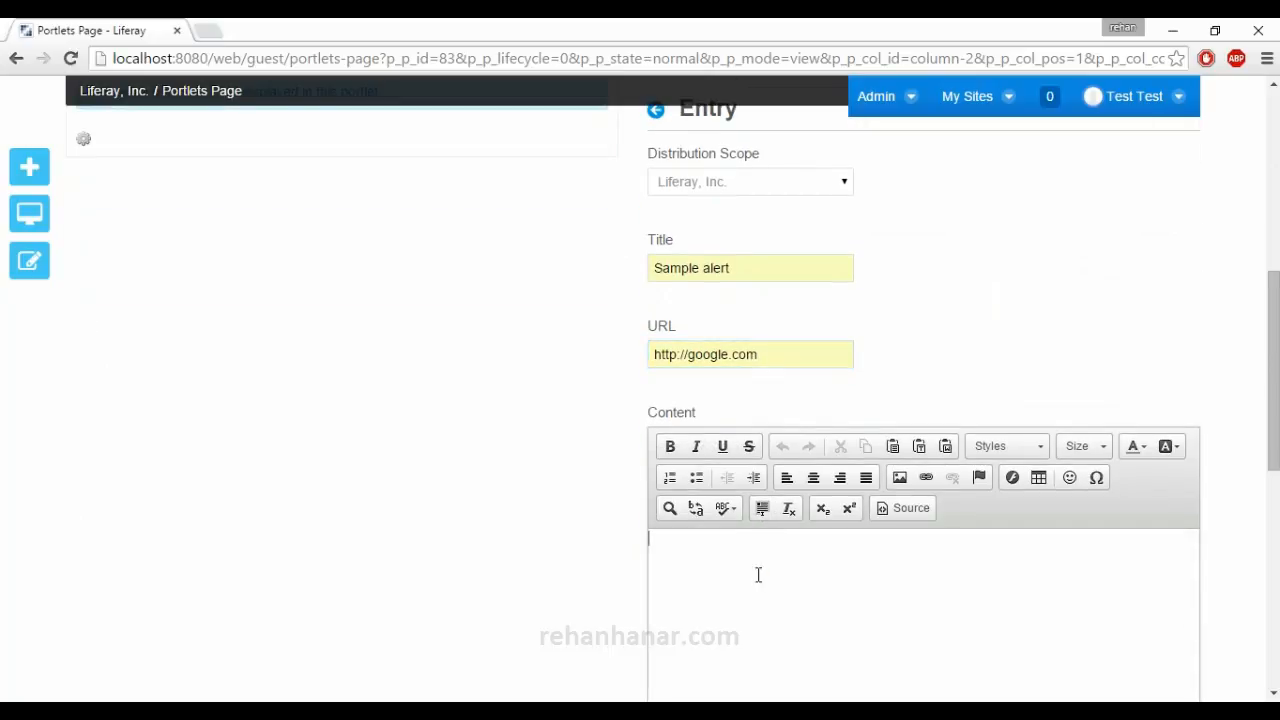
text(This Website will be shutdown in 10 minutes sorry for the inconvenience)
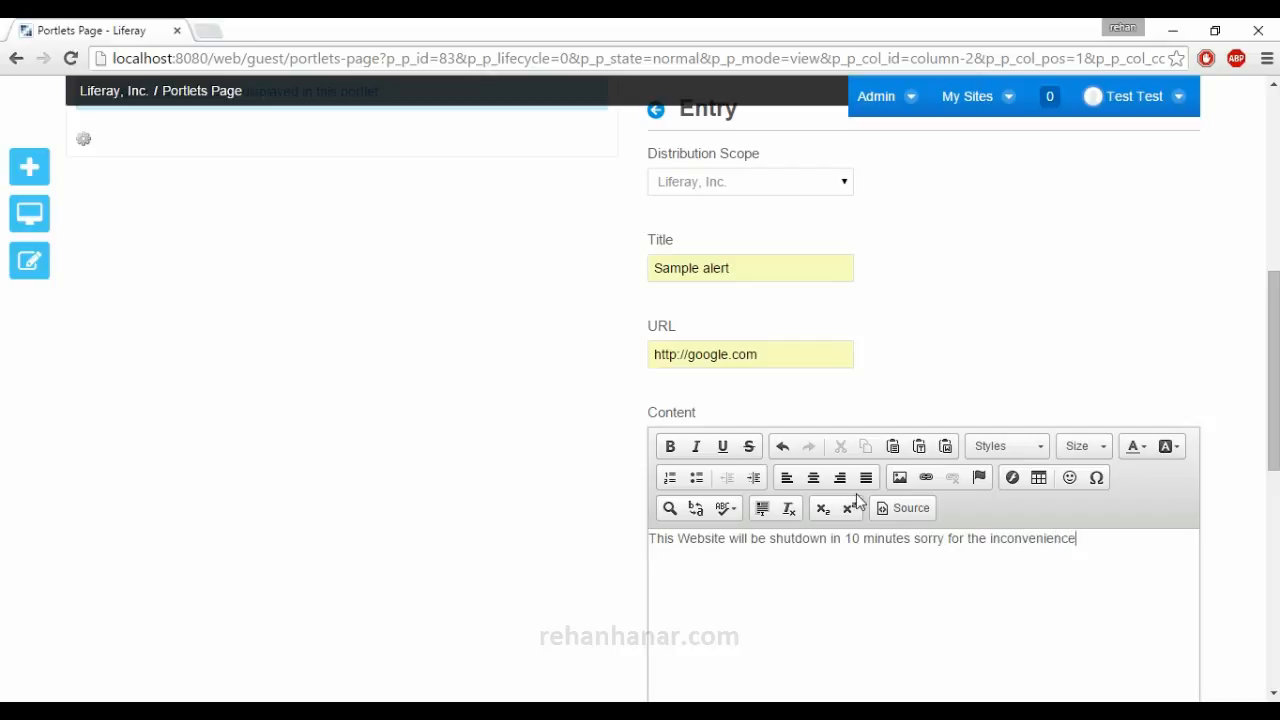
click(900, 508)
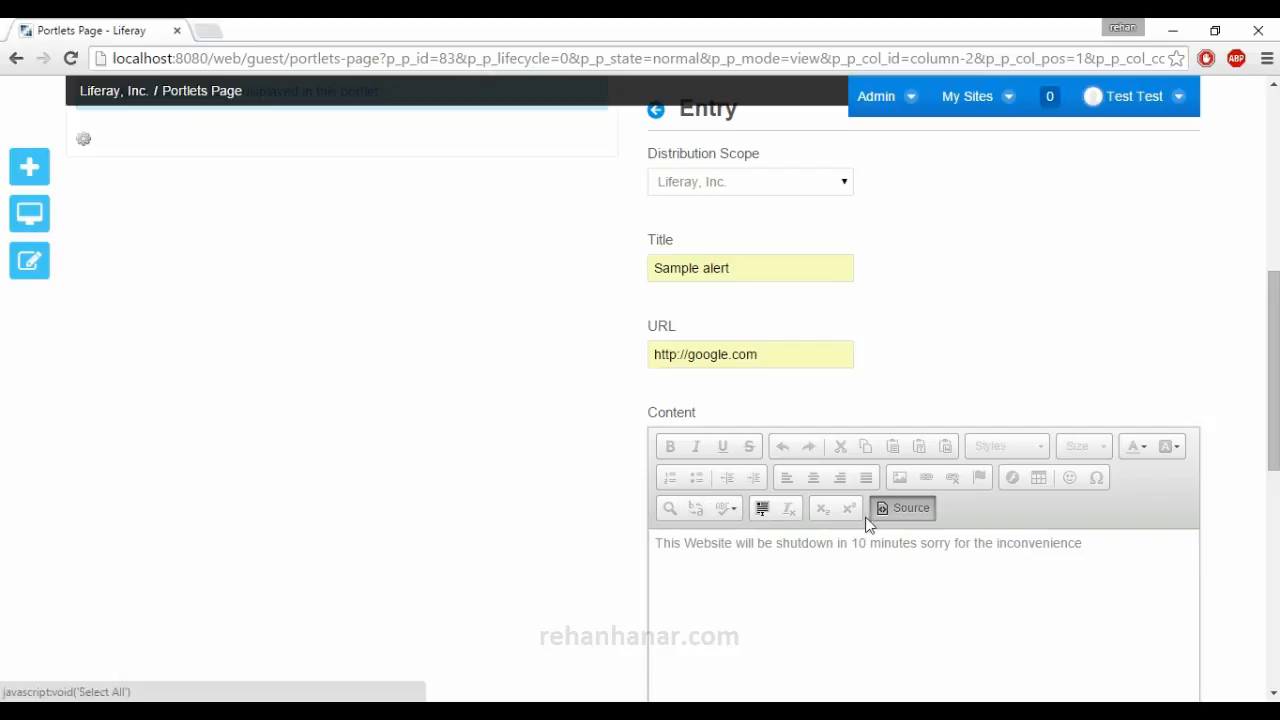
click(890, 515)
Keep the alert's type as General, set its priority to Important and save the entry.
scroll(883, 531, down, 3)
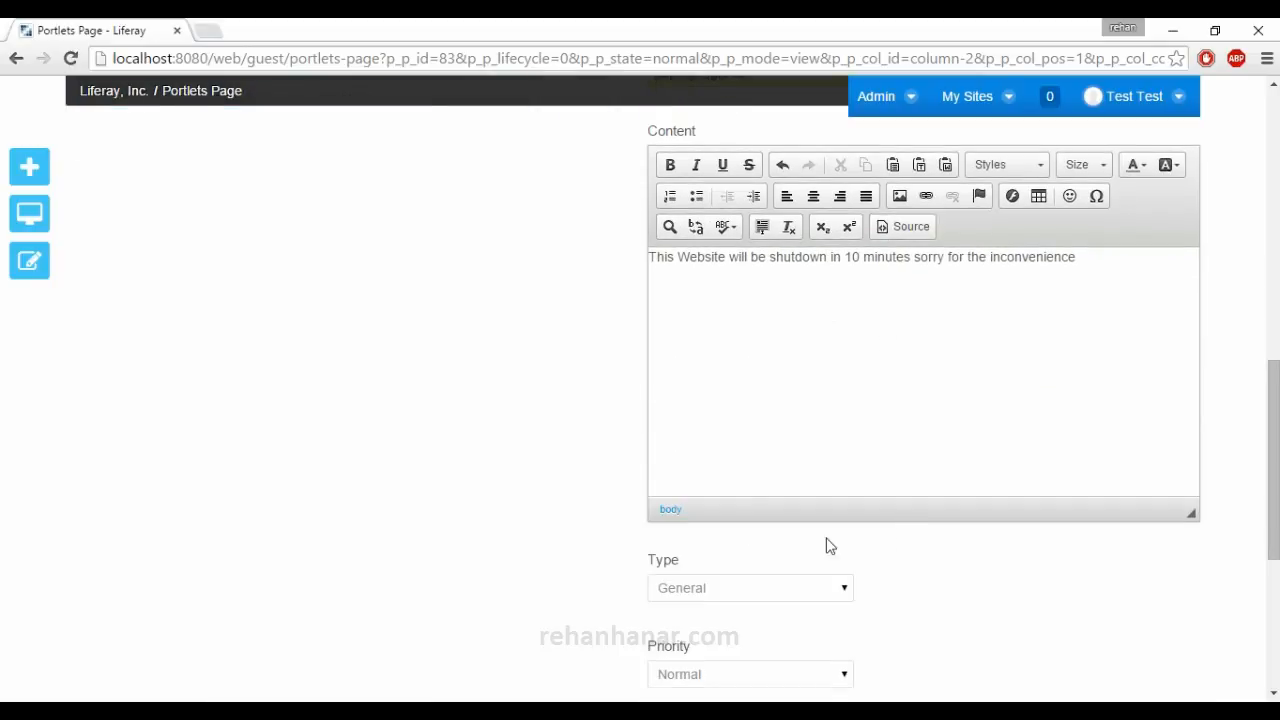
scroll(793, 538, down, 1)
click(766, 497)
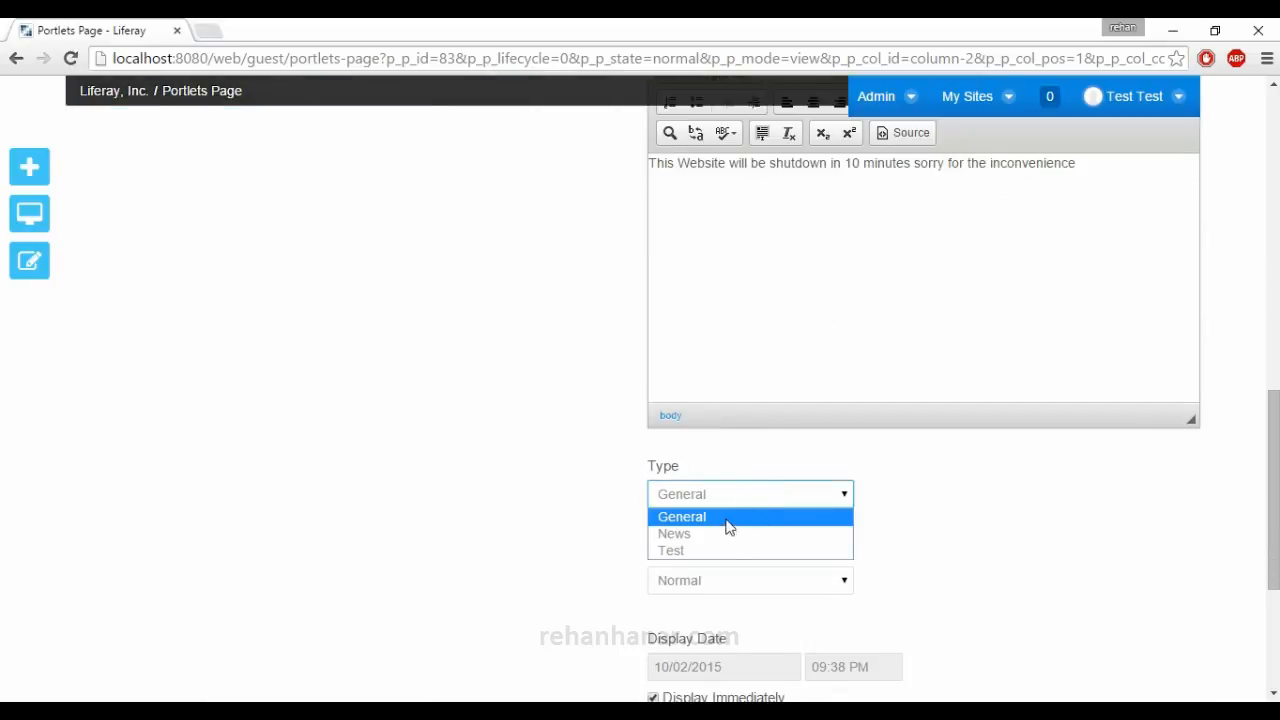
click(620, 525)
scroll(634, 523, down, 1)
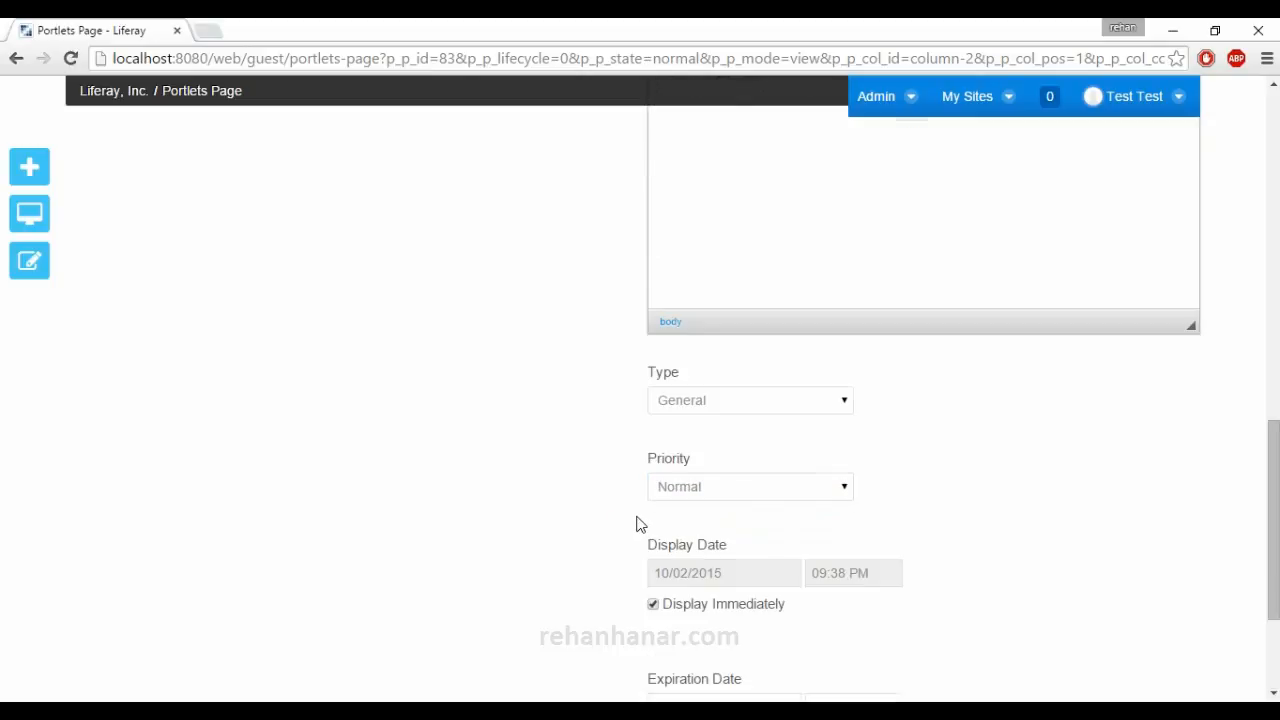
click(740, 500)
click(737, 527)
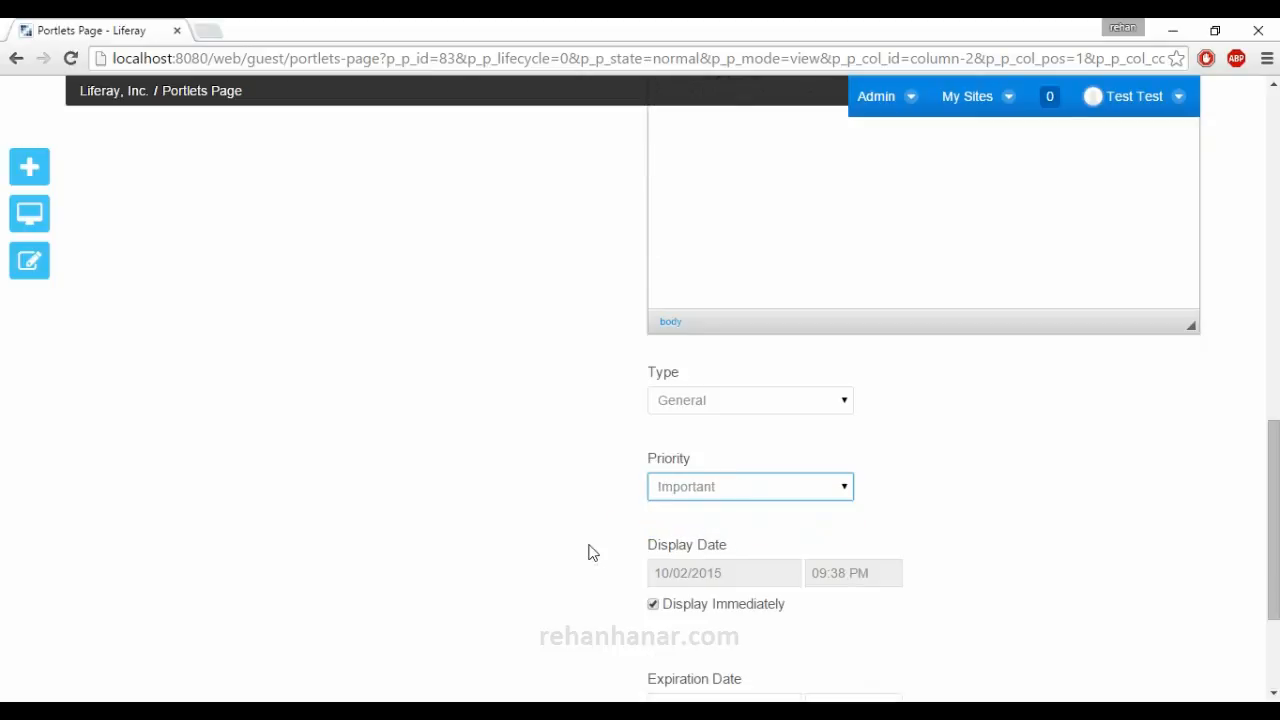
scroll(590, 552, down, 2)
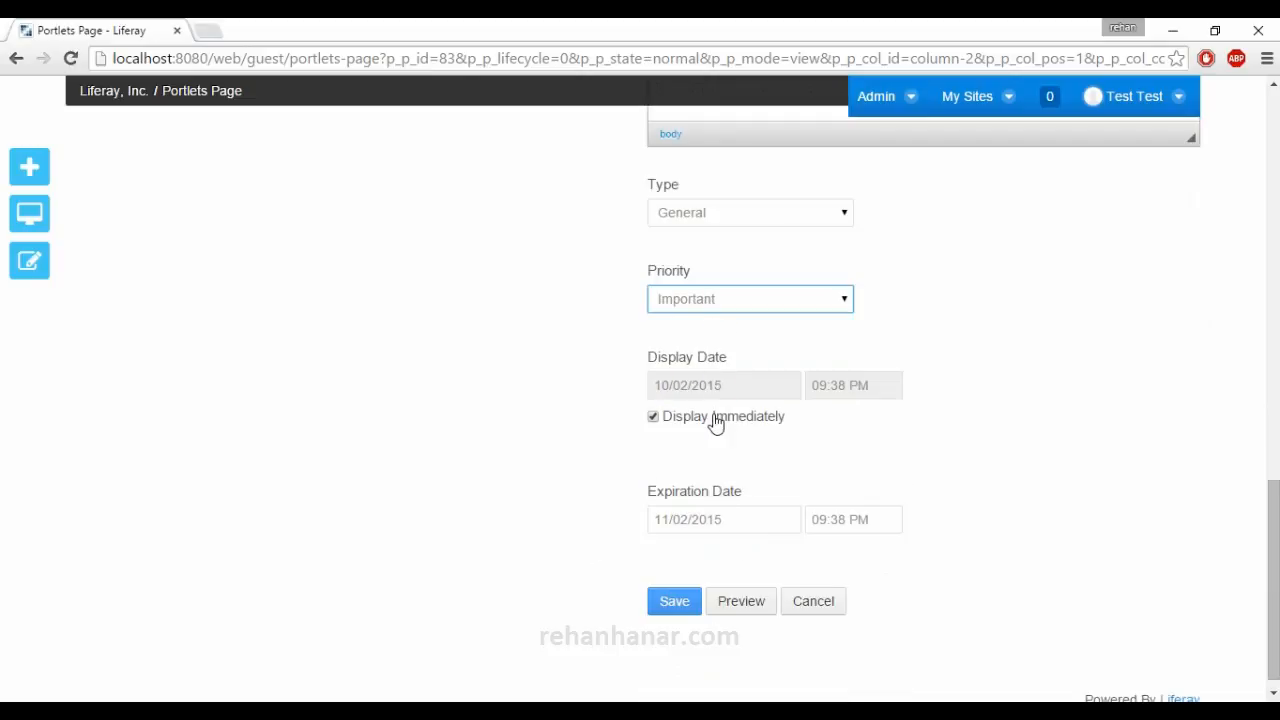
click(687, 600)
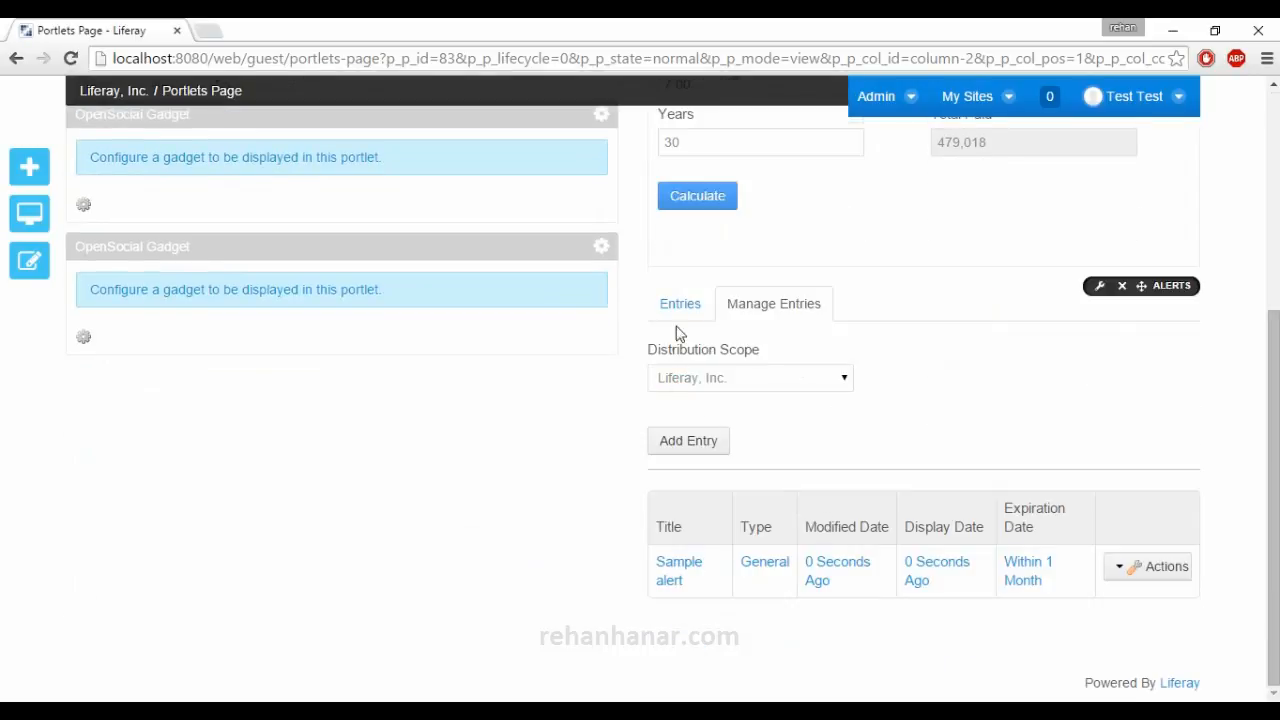
Show the Alerts portlet's entries and examine how the new Sample alert is displayed on the page.
click(684, 304)
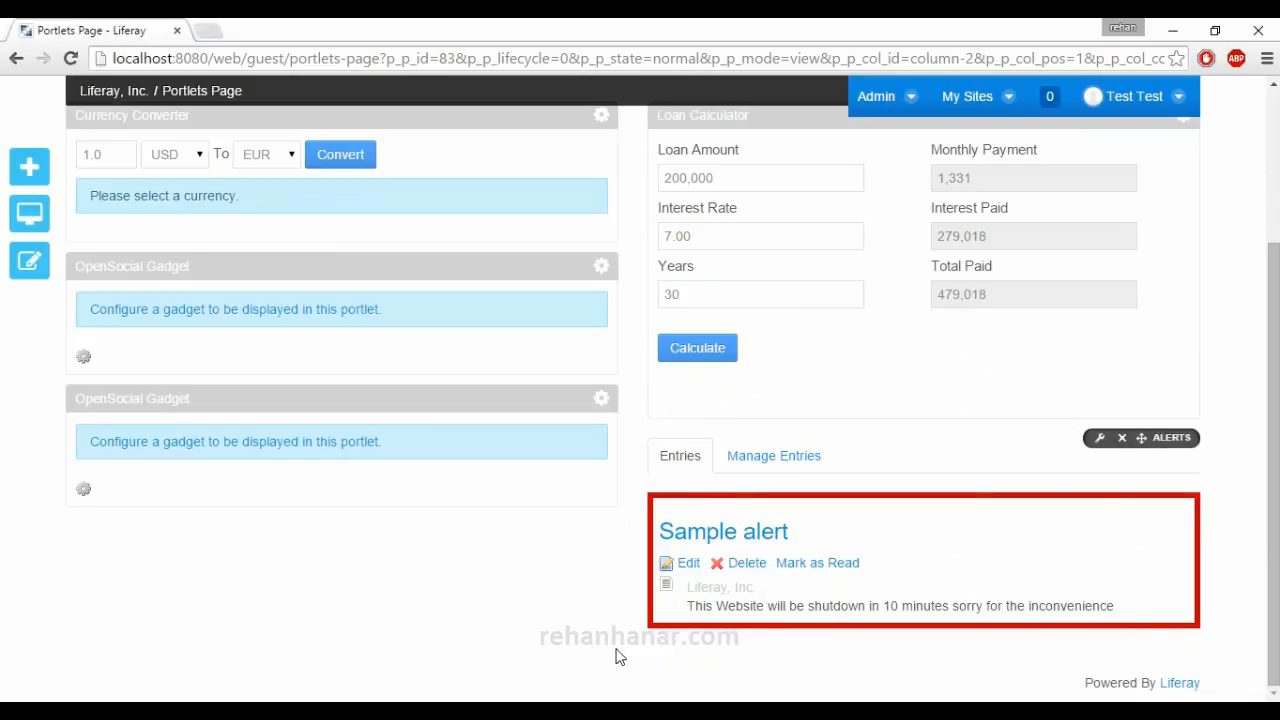
scroll(942, 519, up, 3)
scroll(941, 519, down, 3)
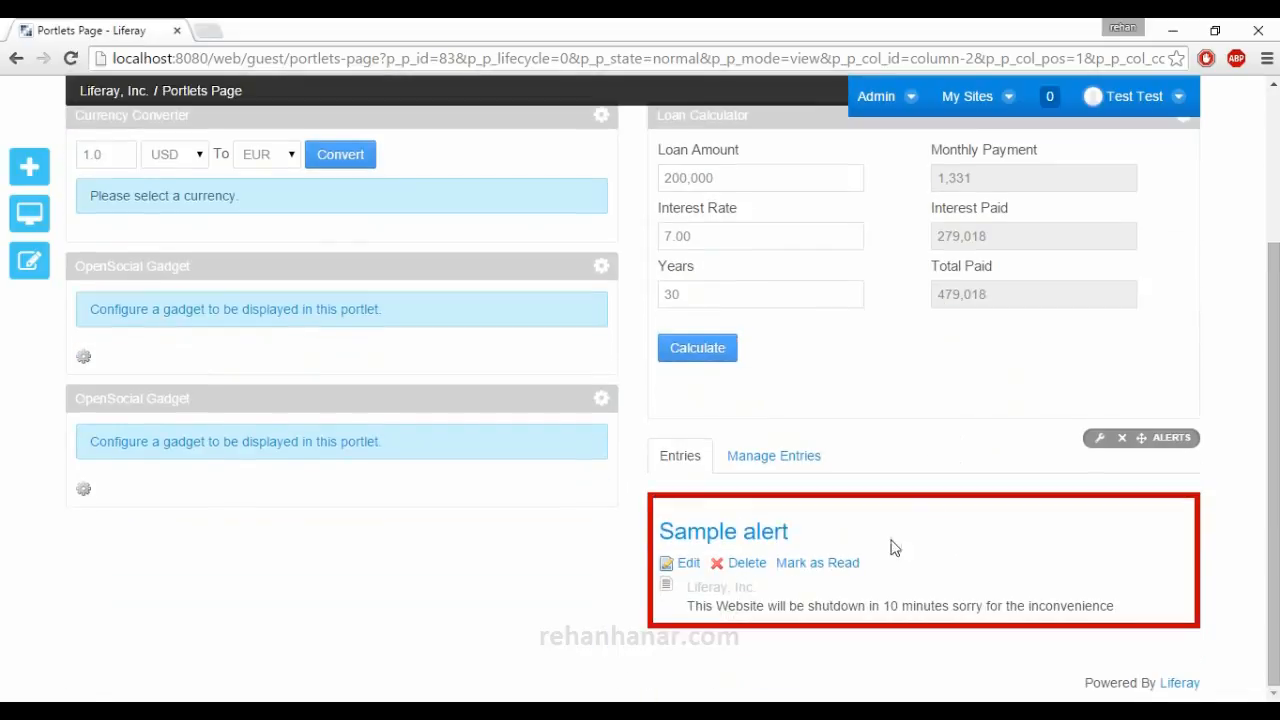
scroll(500, 551, up, 3)
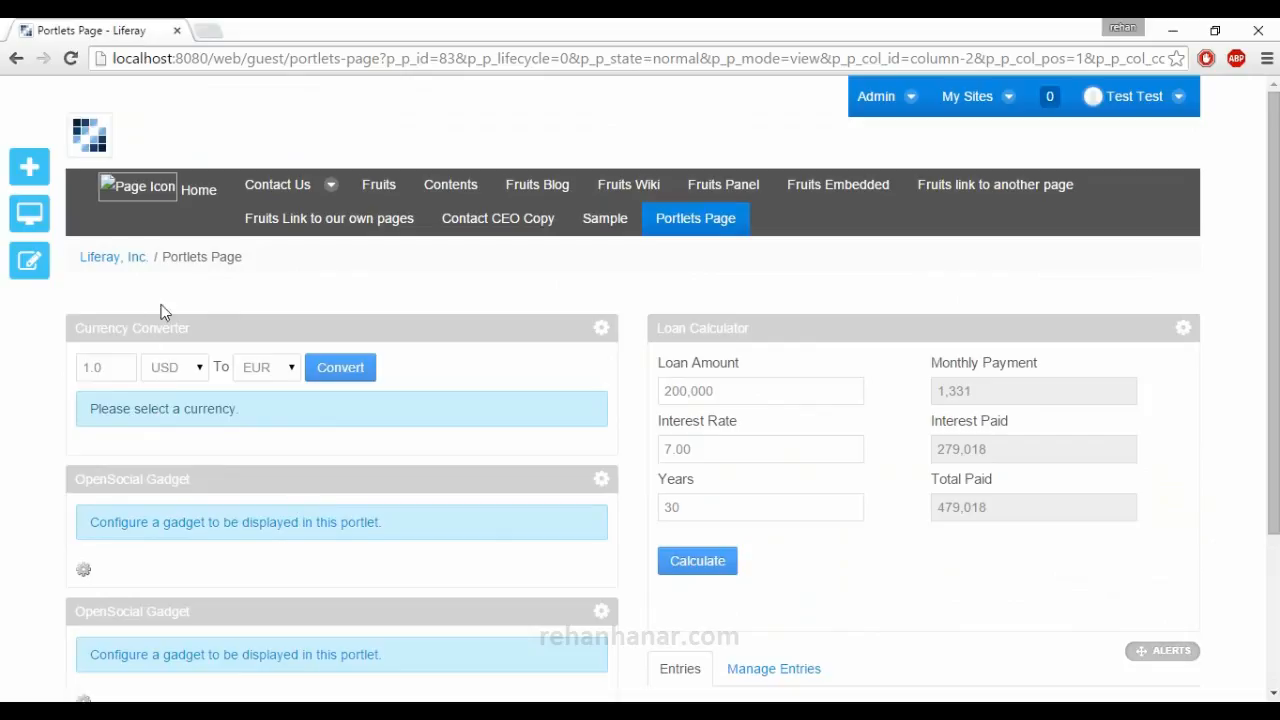
scroll(386, 431, down, 3)
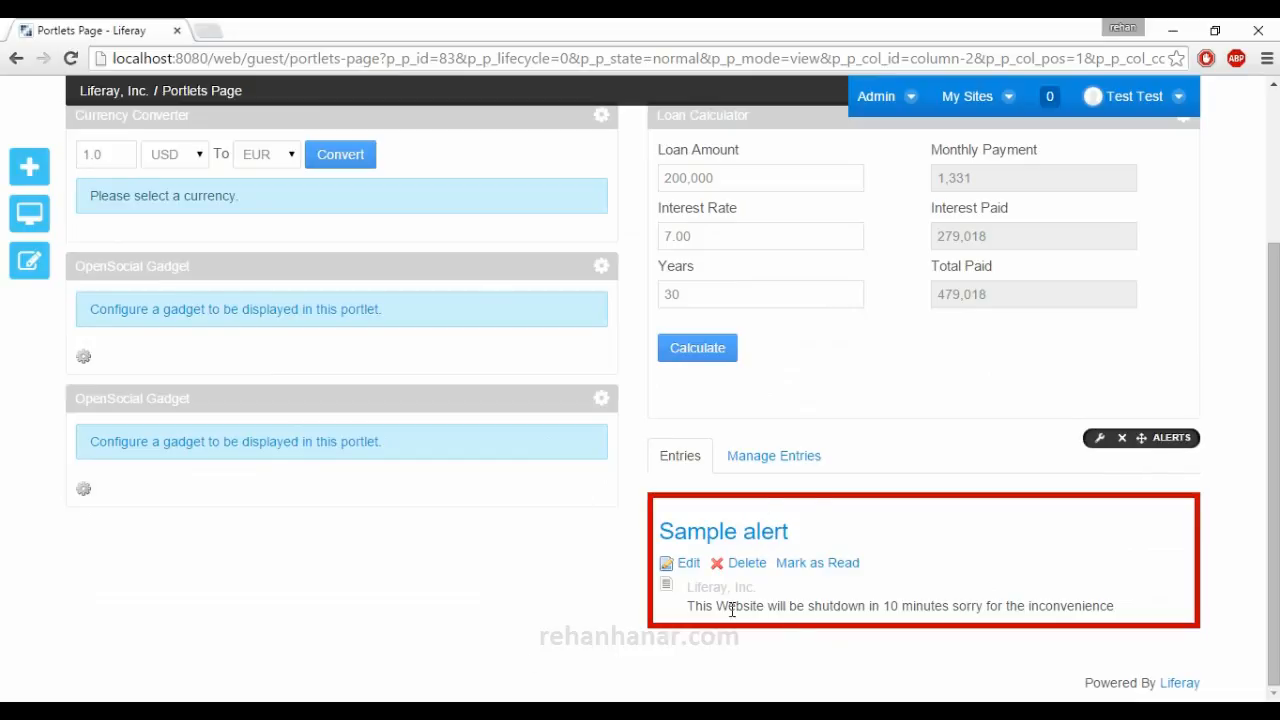
scroll(826, 623, up, 3)
scroll(826, 629, down, 3)
Add the Announcements portlet below the second OpenSocial Gadget and look over its Sample News entry.
click(29, 166)
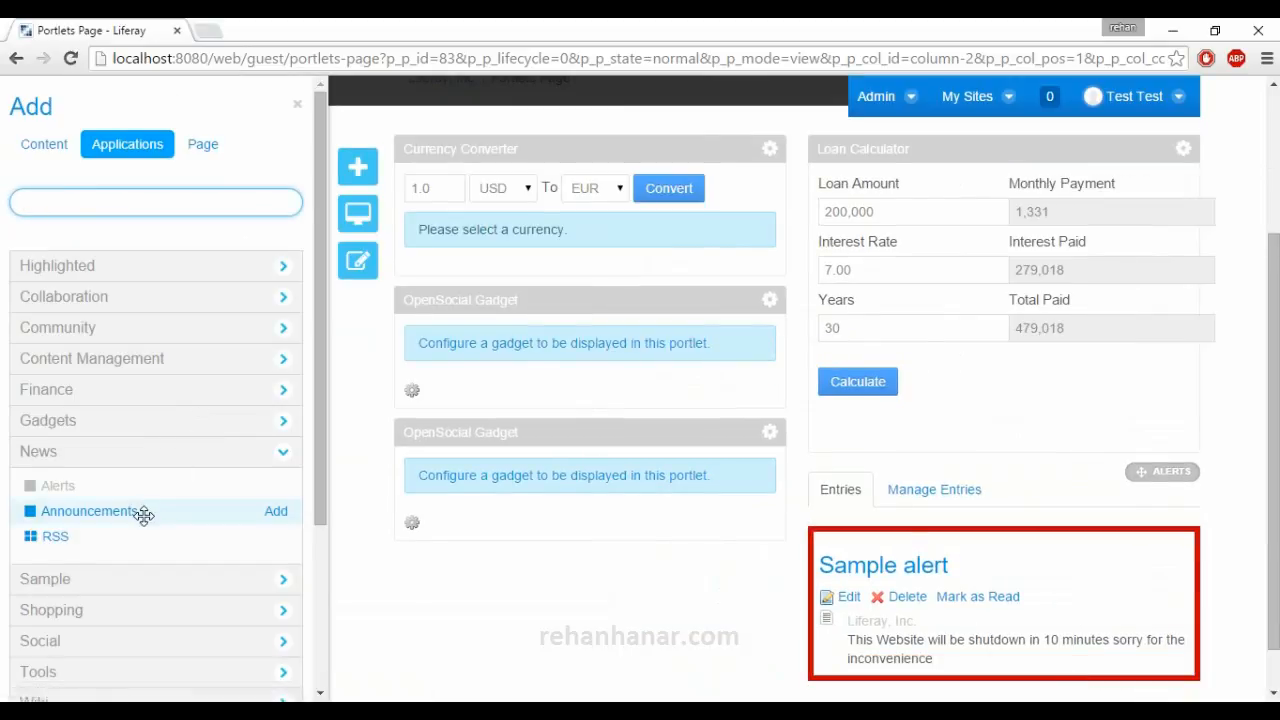
drag(89, 510, 586, 563)
scroll(540, 525, down, 2)
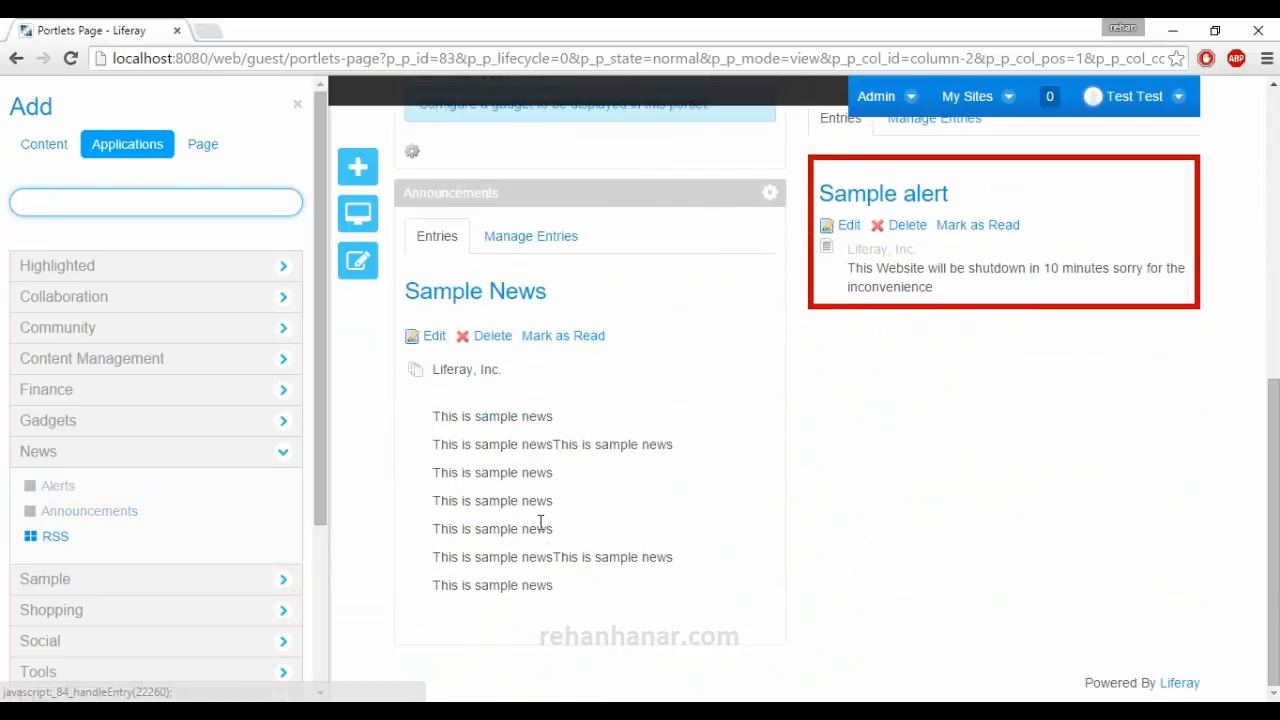
scroll(523, 520, up, 3)
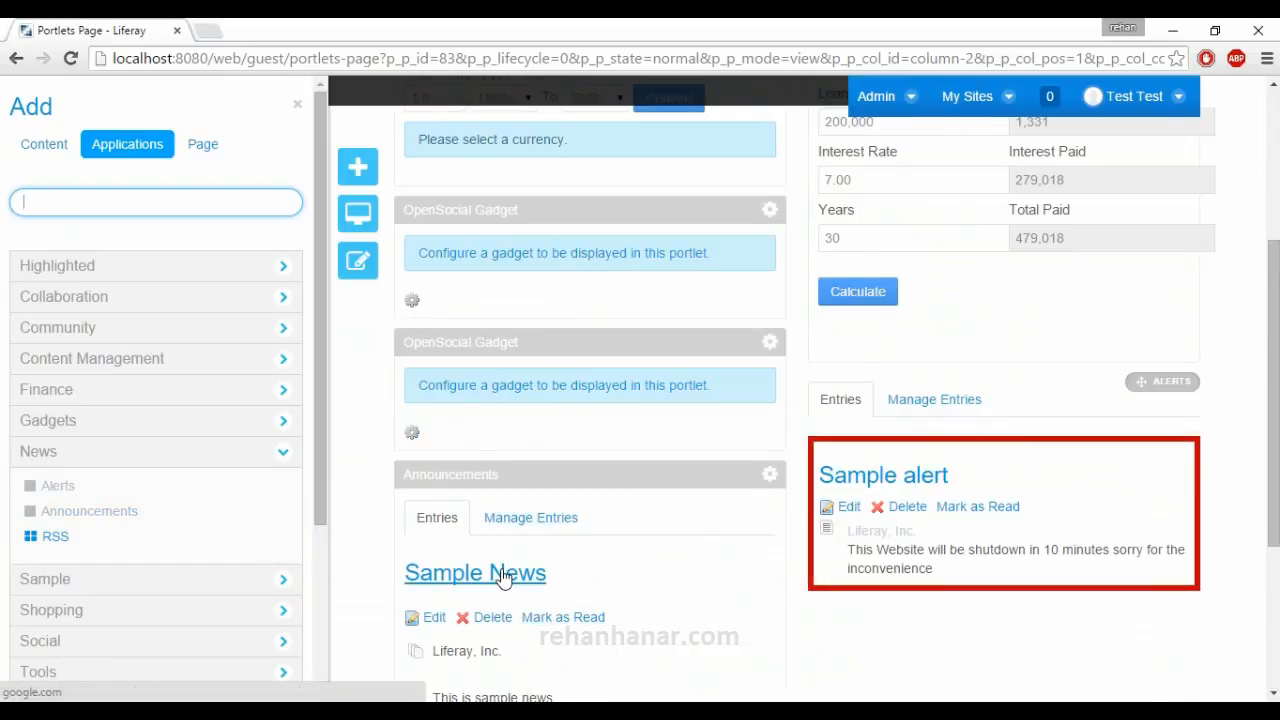
scroll(536, 558, down, 2)
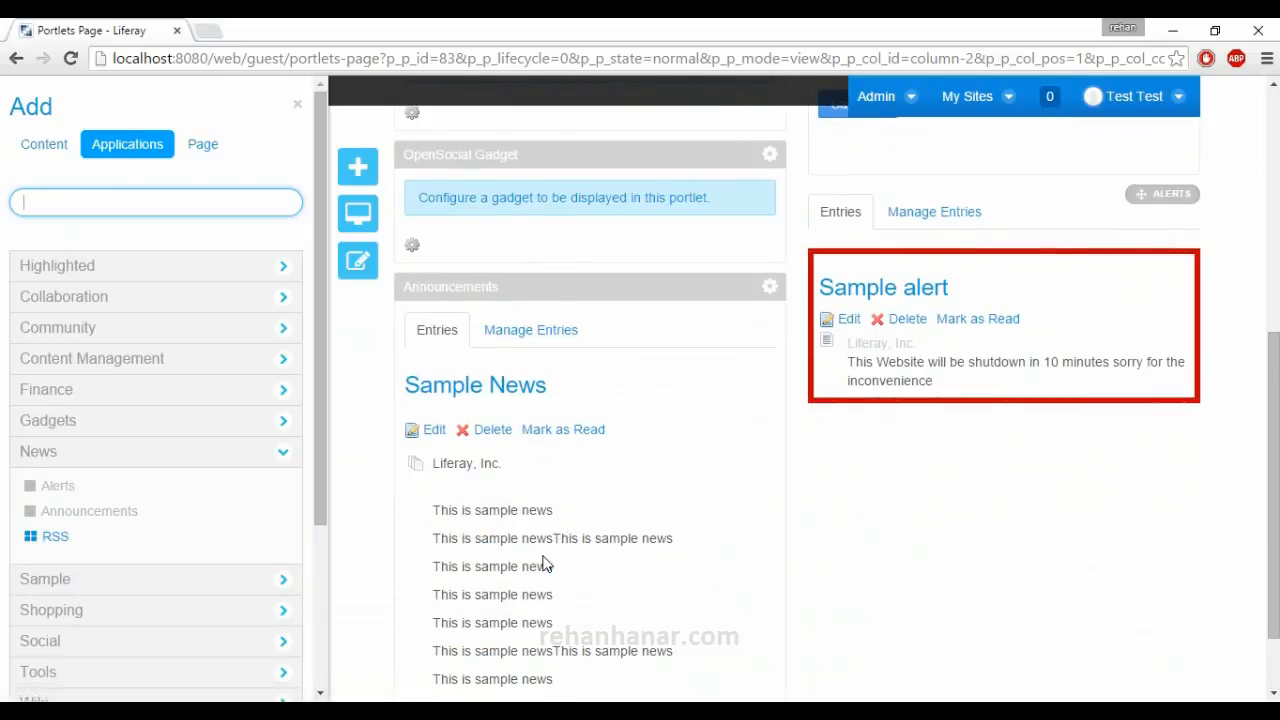
Start a new entry in the Announcements portlet with its distribution scope set to Guest.
scroll(560, 495, down, 1)
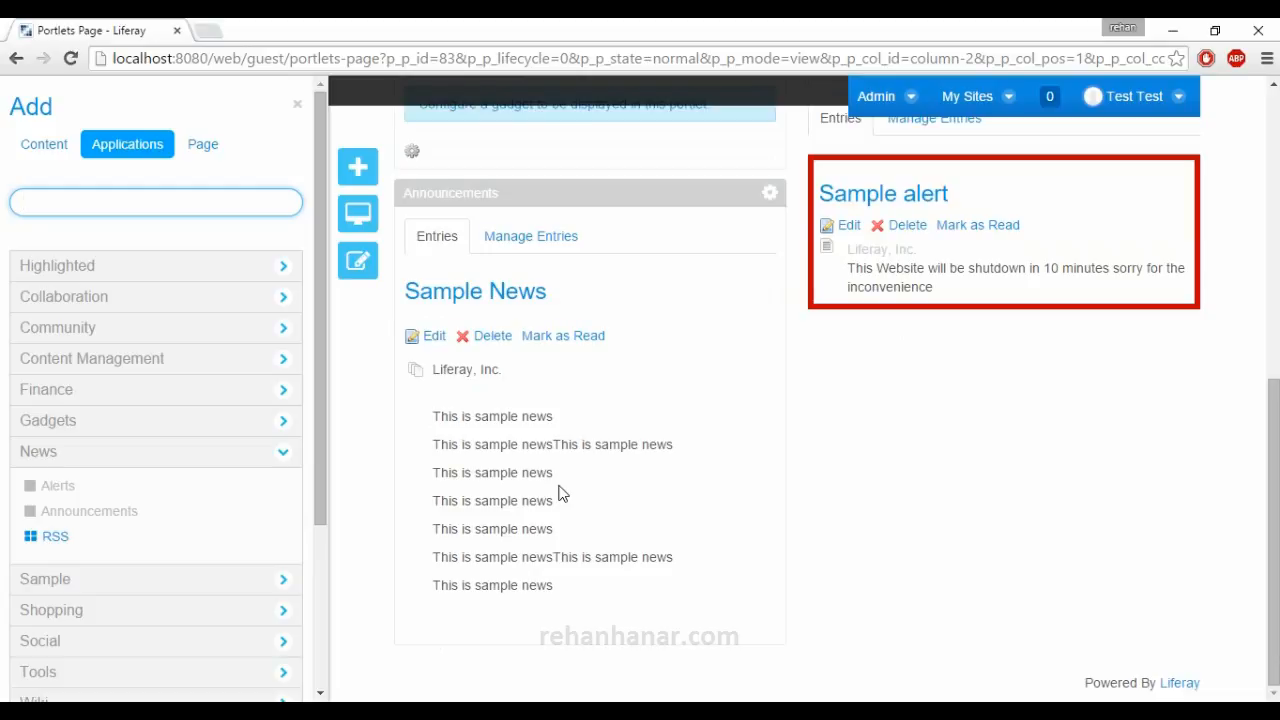
click(530, 236)
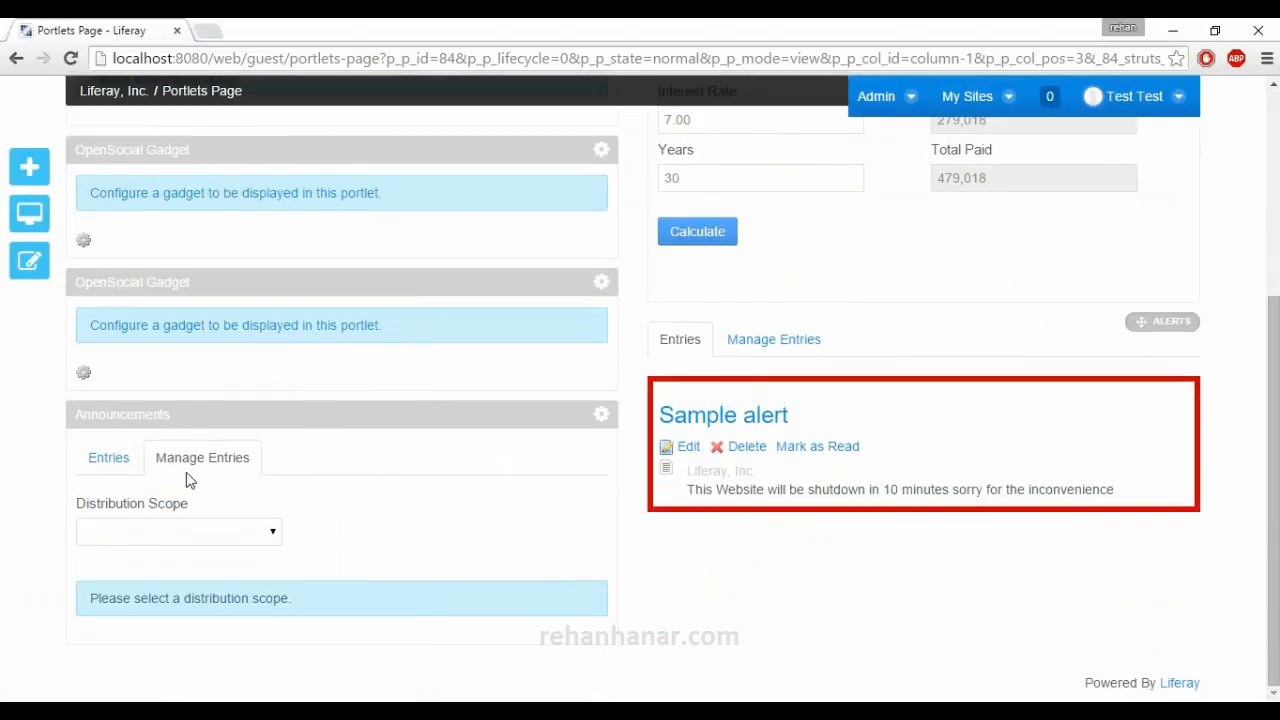
click(246, 531)
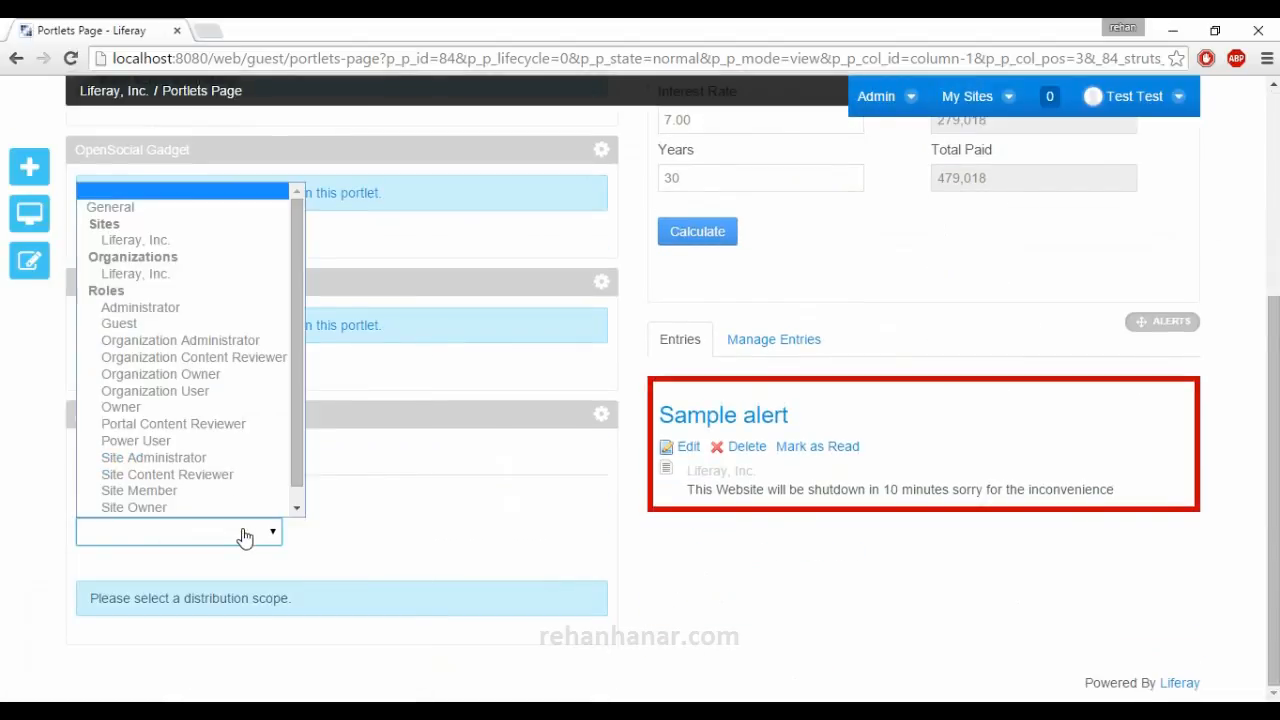
click(160, 324)
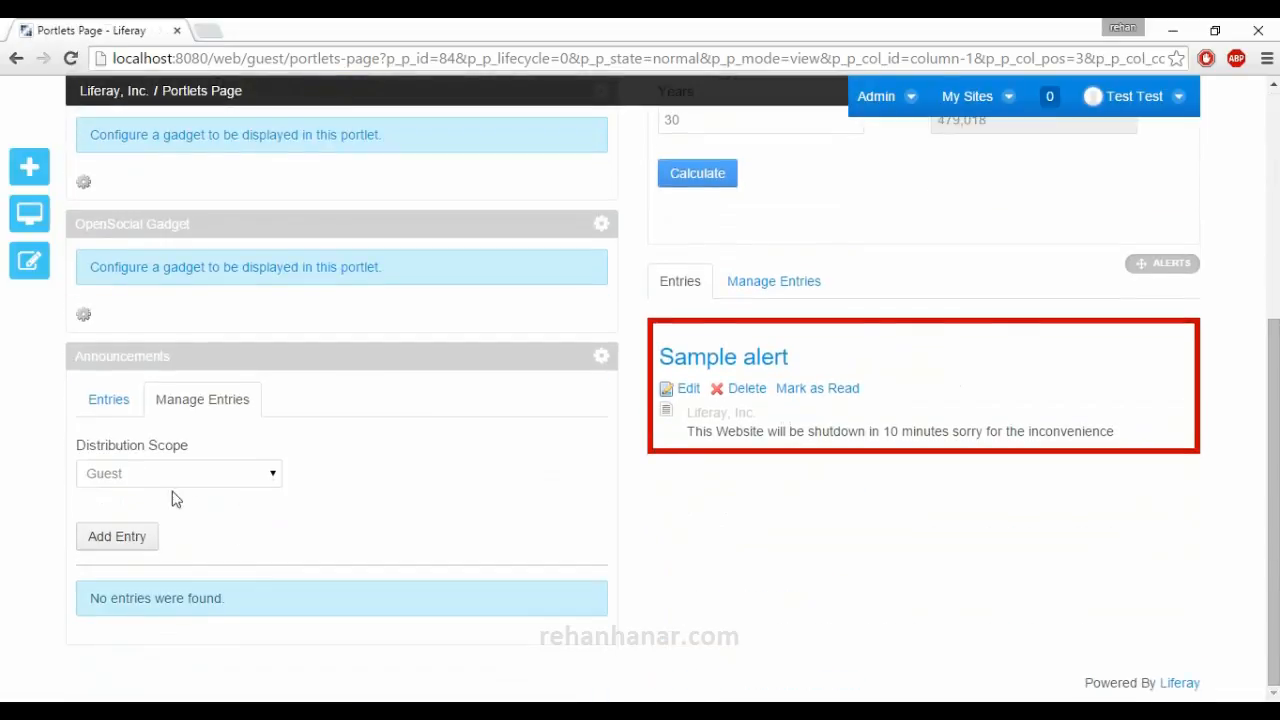
click(90, 540)
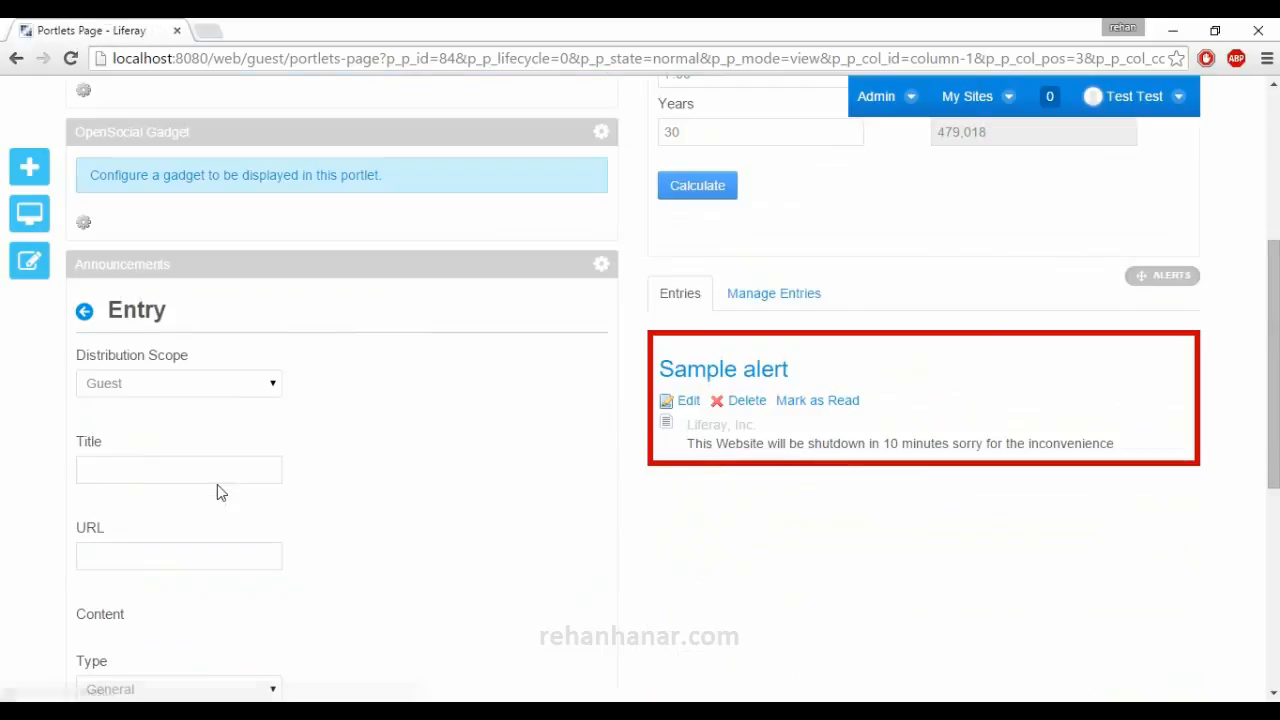
click(176, 478)
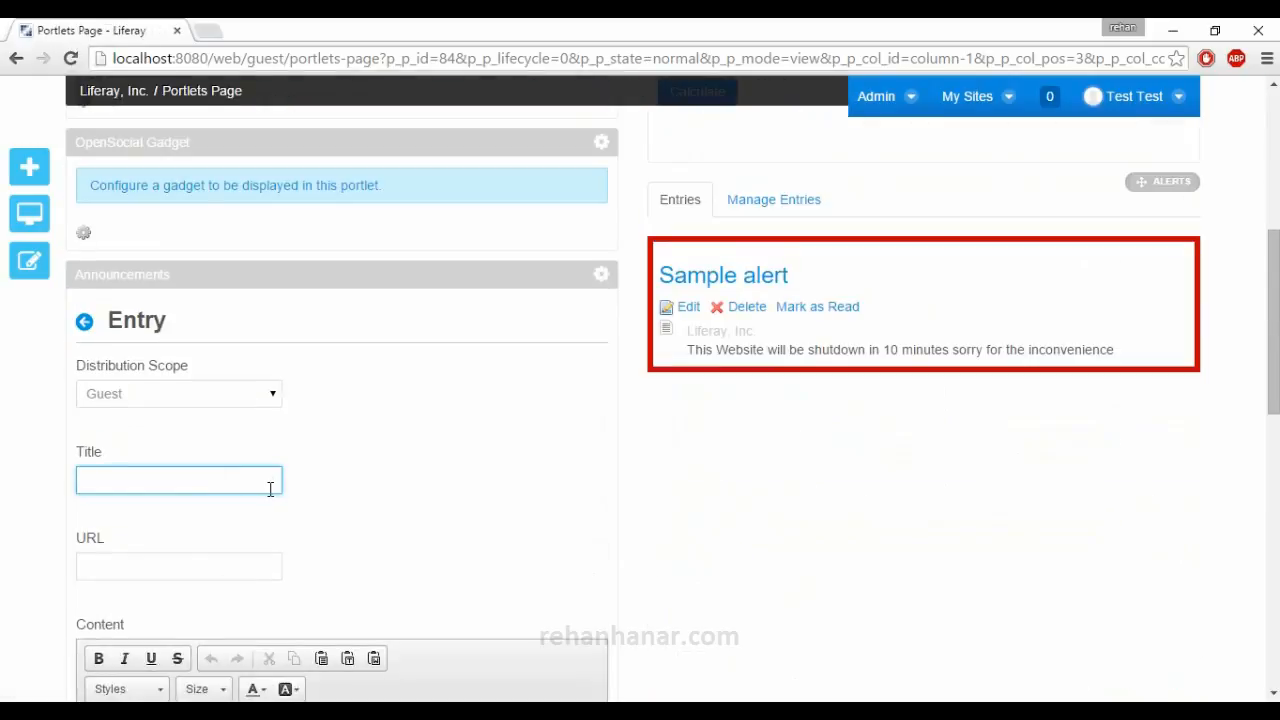
text(Sample)
text(Announcement)
key(Tab)
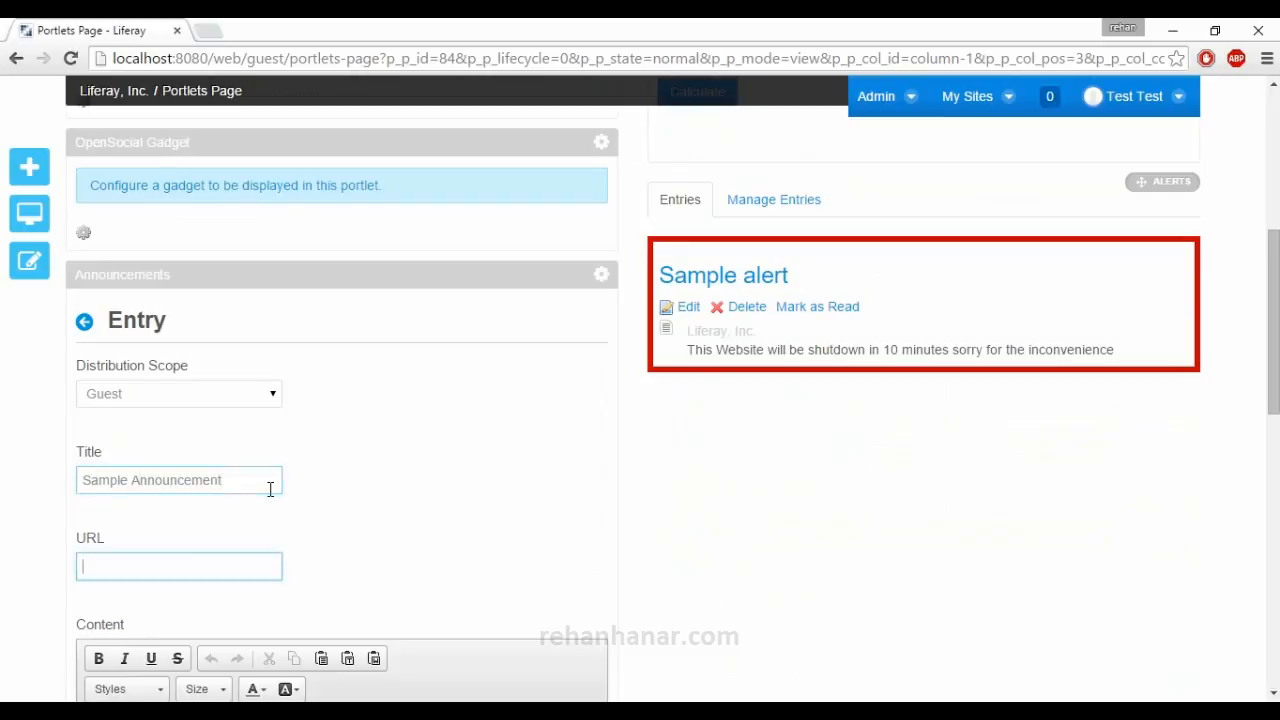
text(http://)
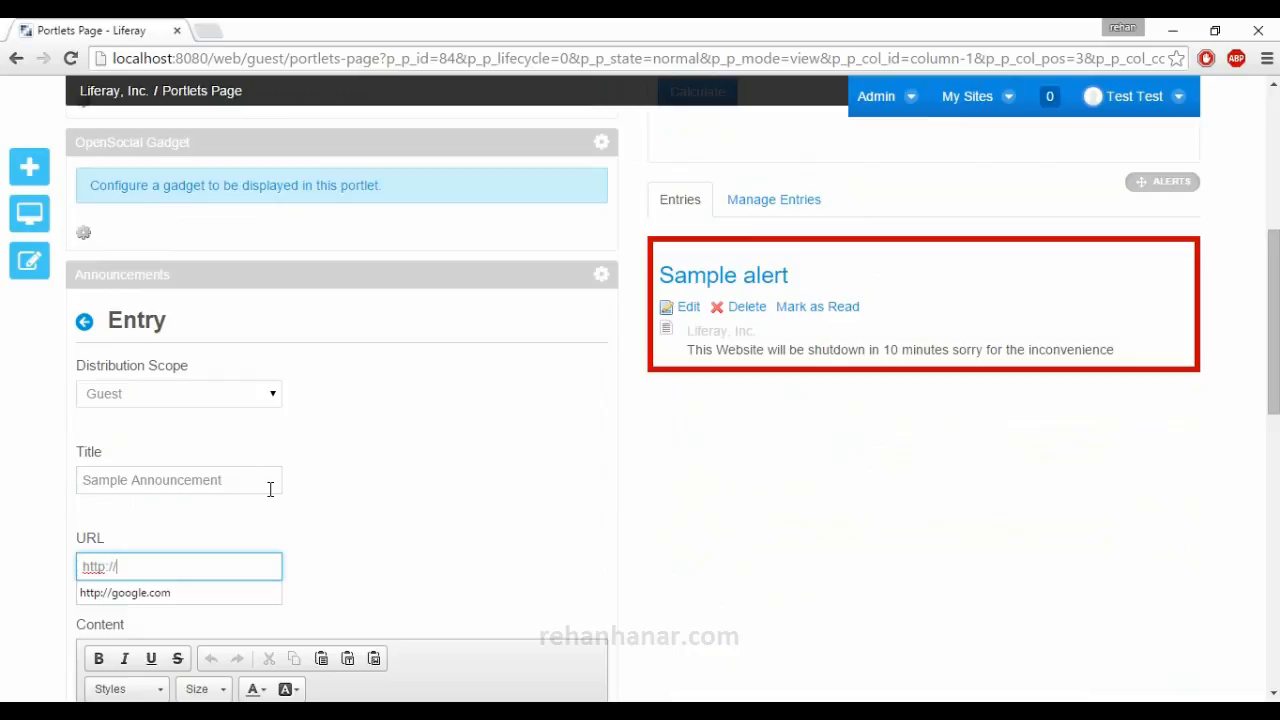
key(Down)
key(Tab)
Enter "Today DJ at 10th floor with Our Team So be there at 6pm" as the content, save the announcement and show the portlet's entries.
scroll(262, 492, down, 2)
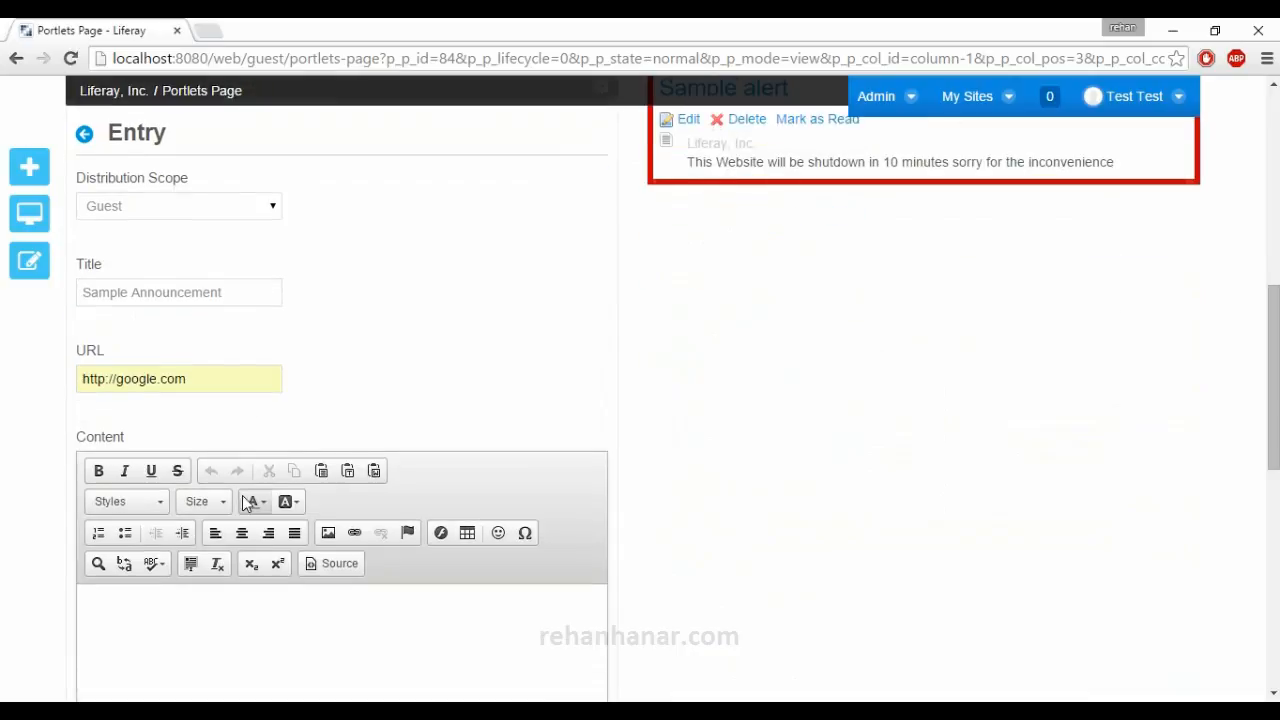
scroll(175, 618, down, 2)
text(Tod)
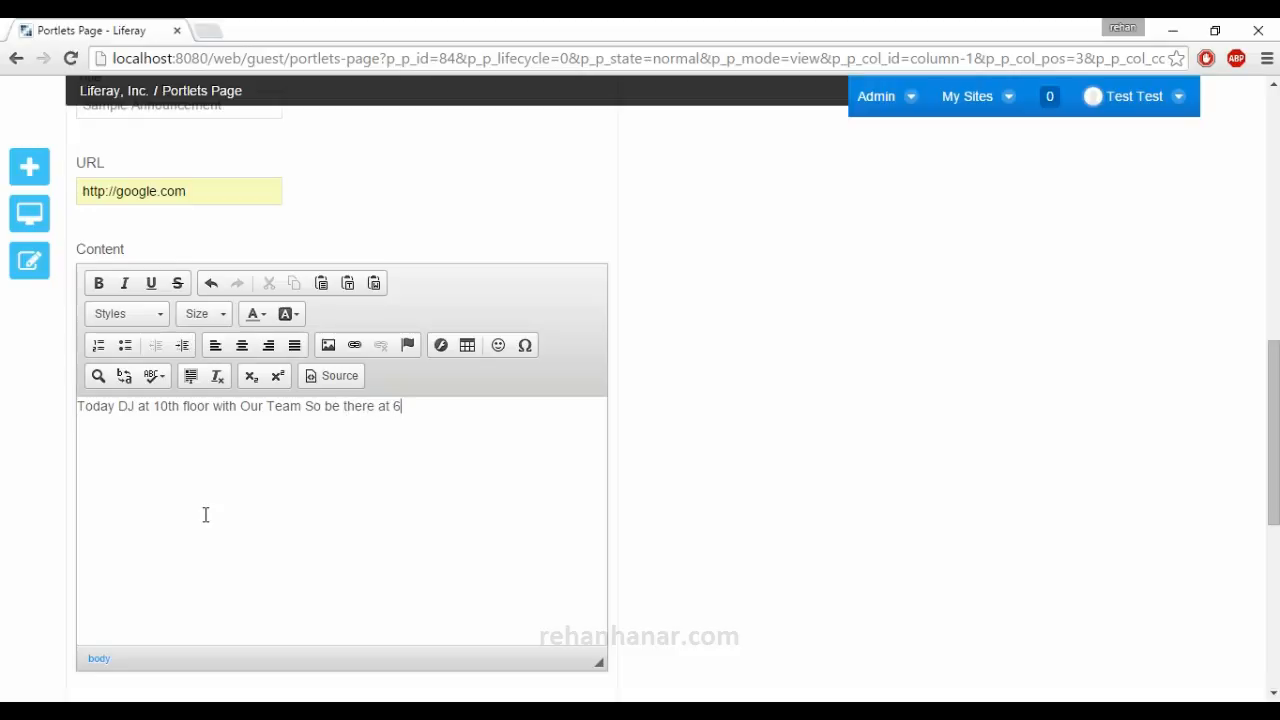
scroll(220, 540, down, 2)
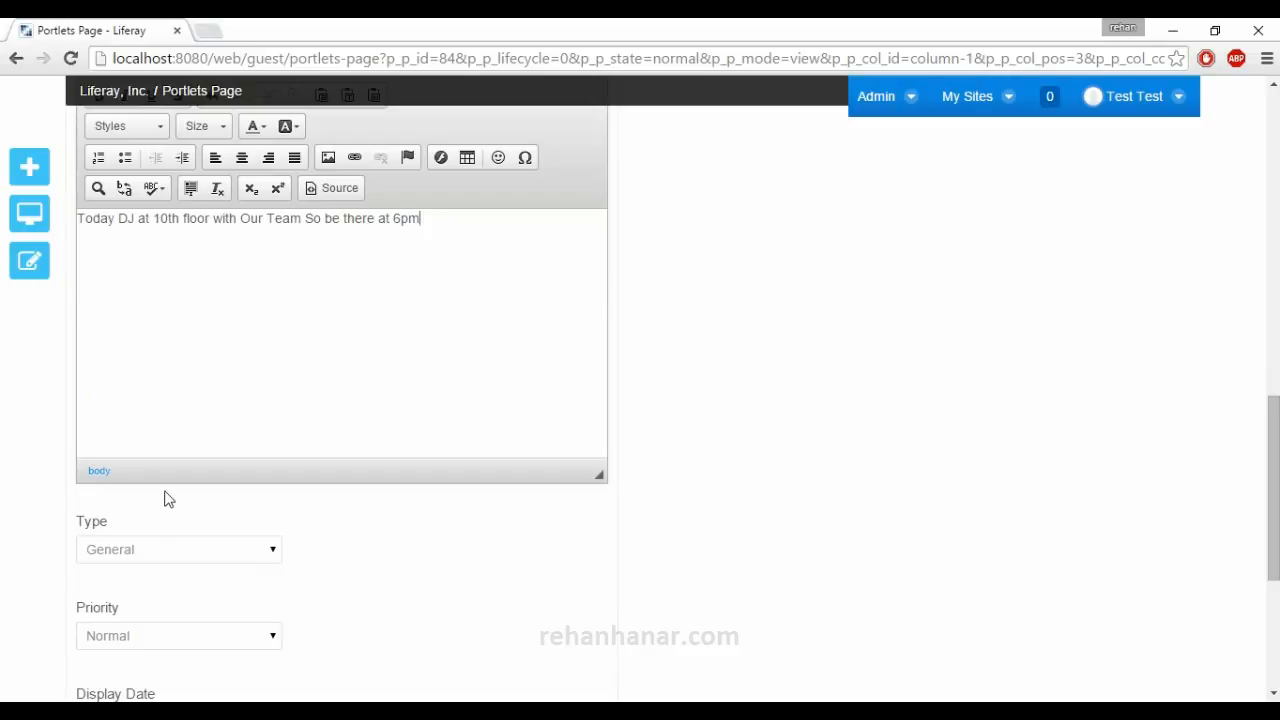
scroll(180, 480, down, 3)
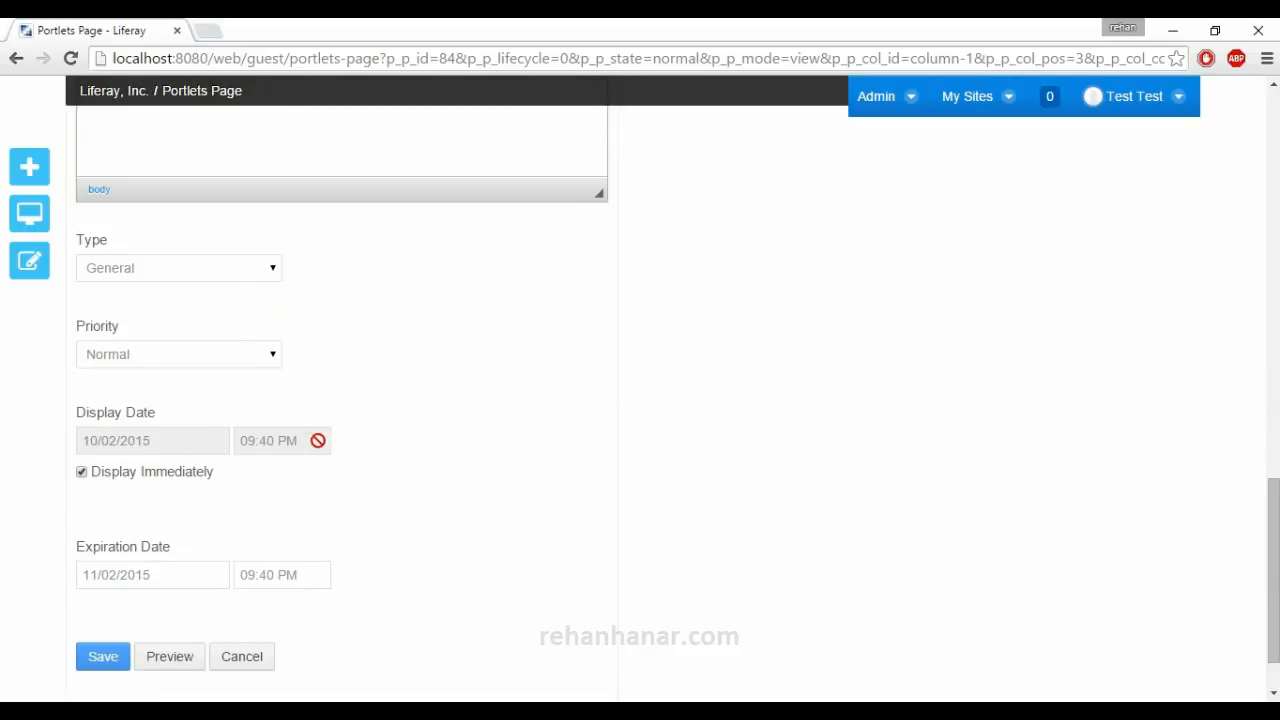
click(116, 657)
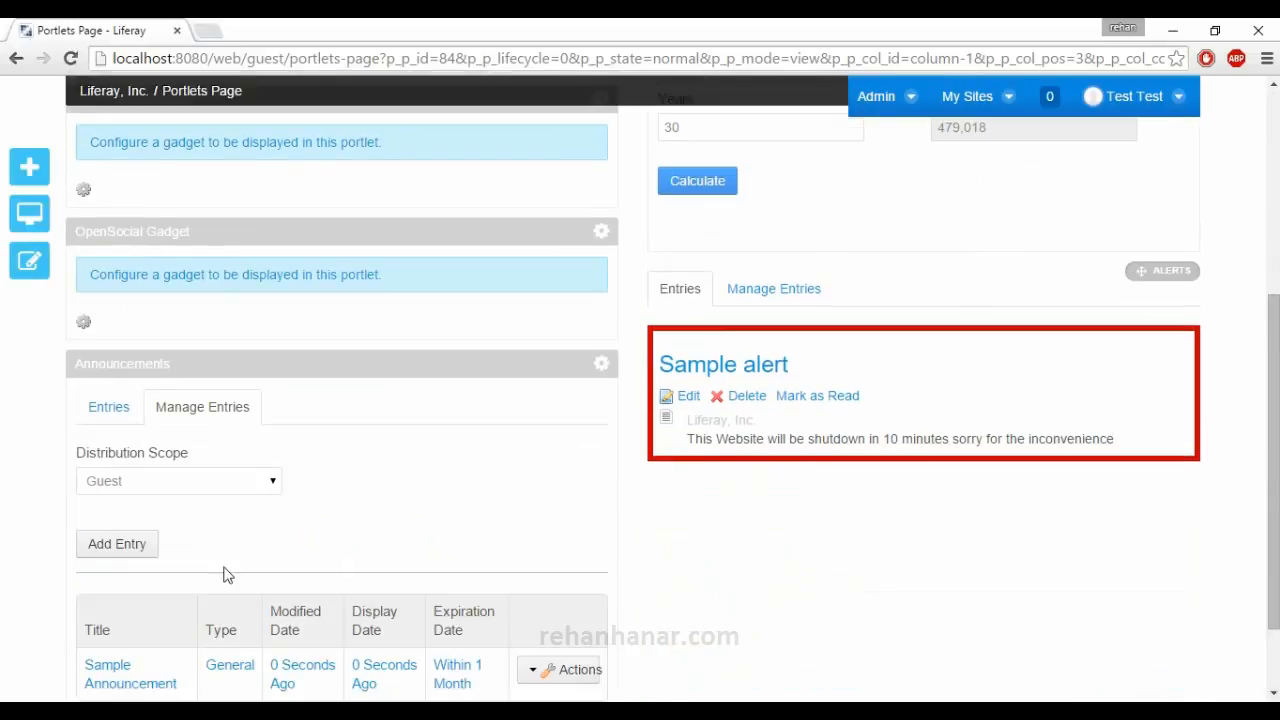
click(106, 406)
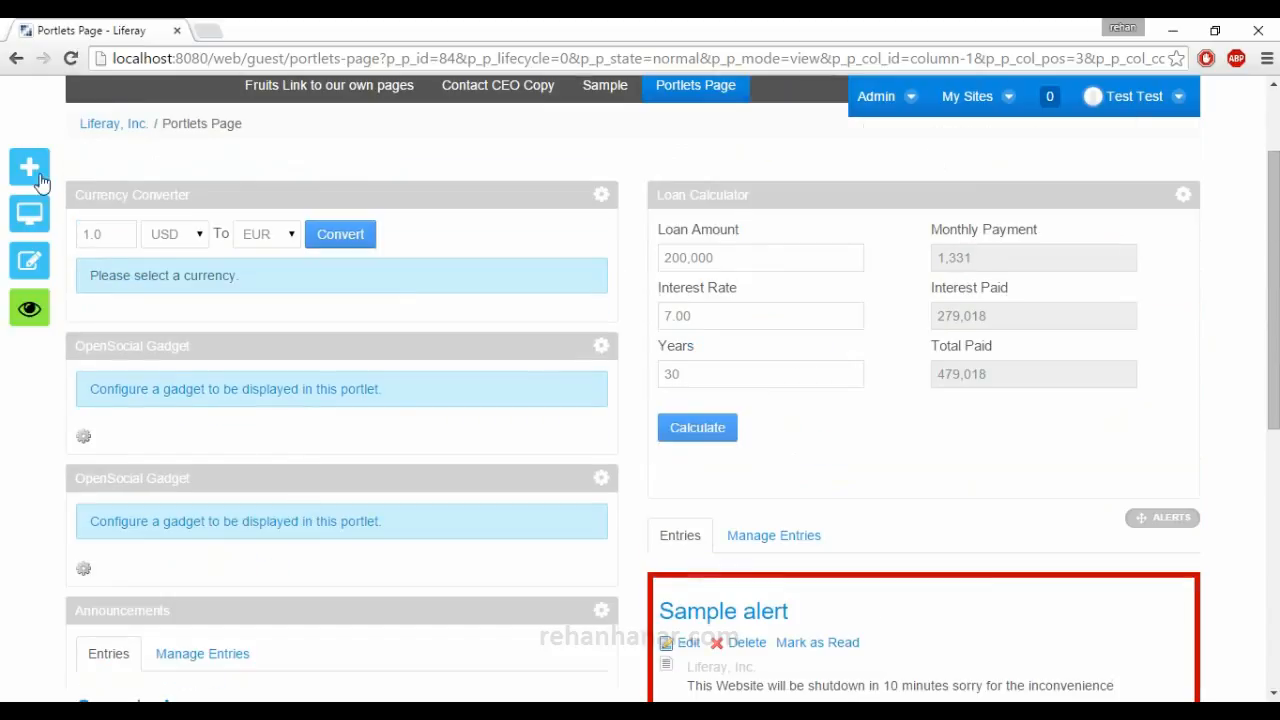
Add the RSS portlet below the Alerts portlet and look over its news feeds.
click(31, 165)
mouse_move(60, 533)
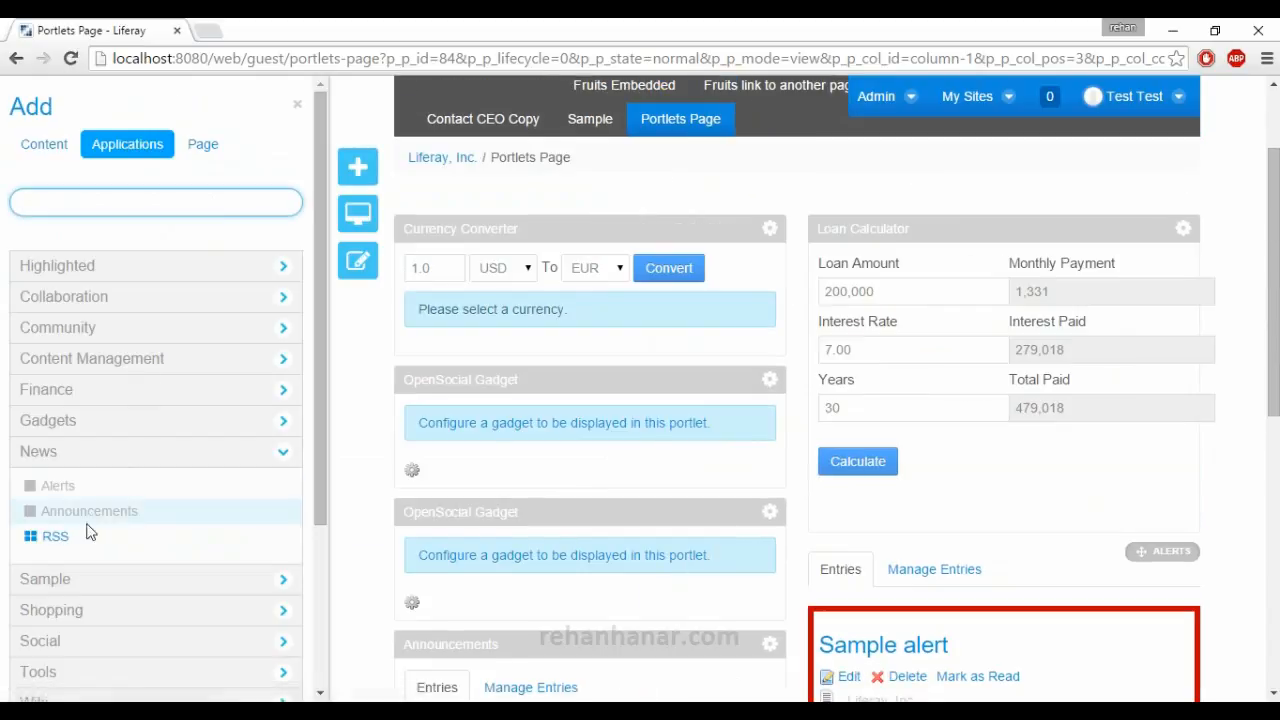
scroll(94, 537, down, 2)
drag(70, 310, 944, 608)
scroll(946, 612, down, 5)
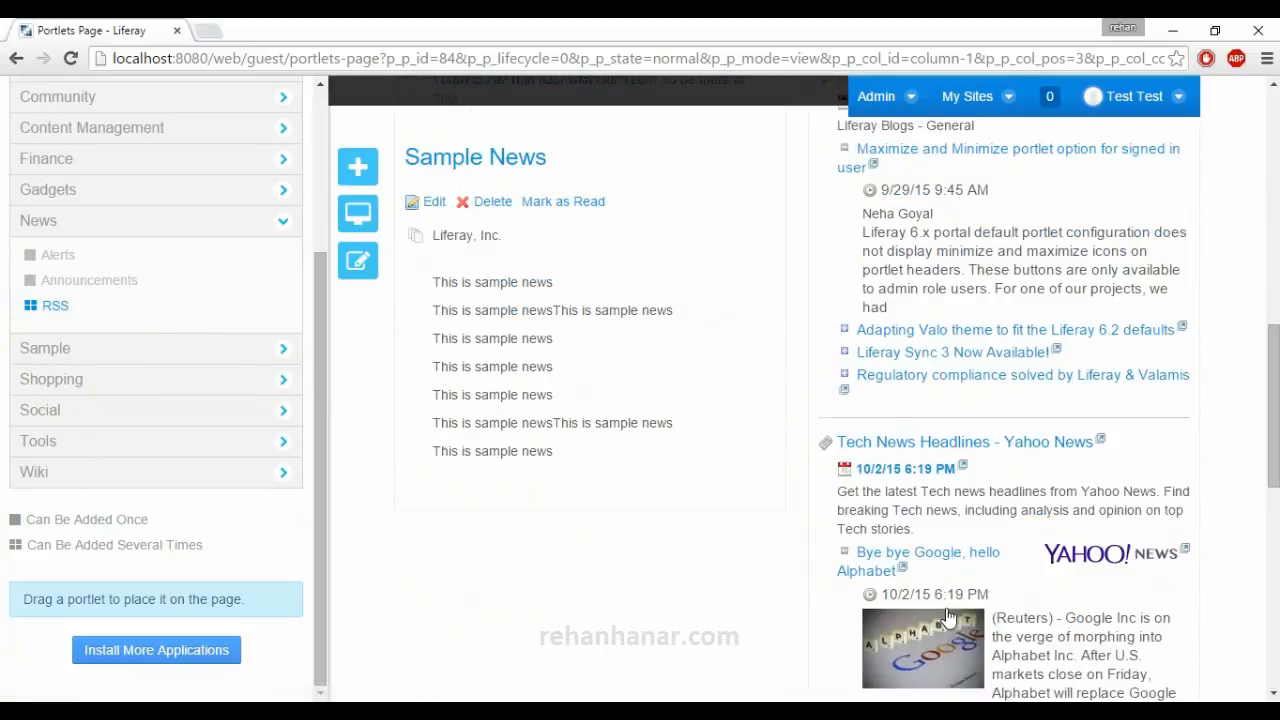
scroll(948, 618, down, 7)
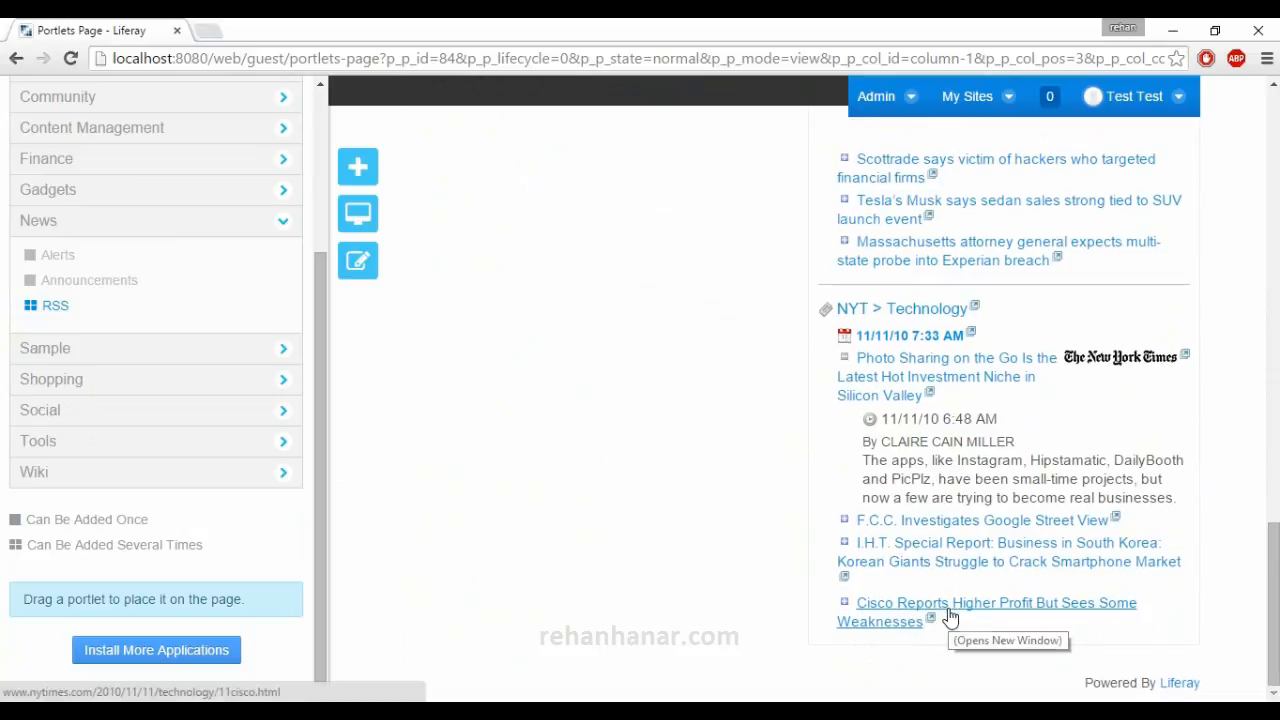
scroll(948, 618, up, 10)
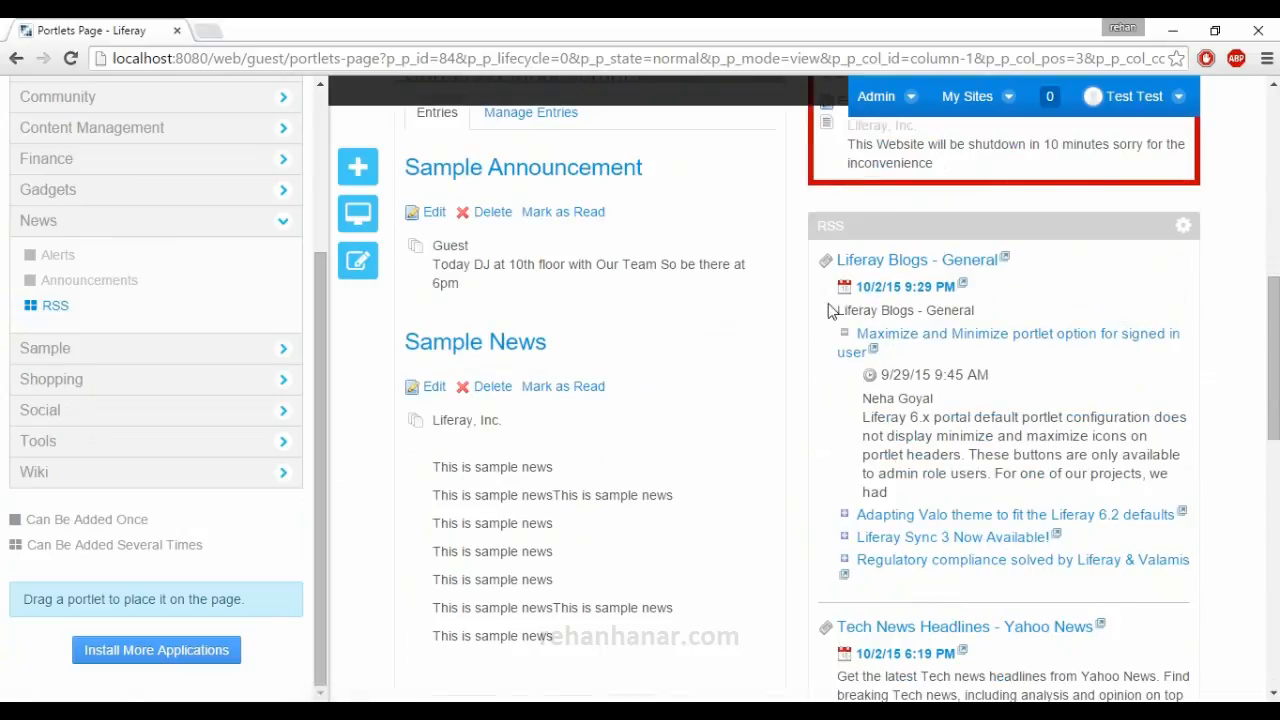
Add a second RSS portlet below the Announcements portlet and try to place a further one in the same column.
scroll(578, 395, down, 1)
scroll(695, 425, down, 2)
drag(123, 313, 618, 414)
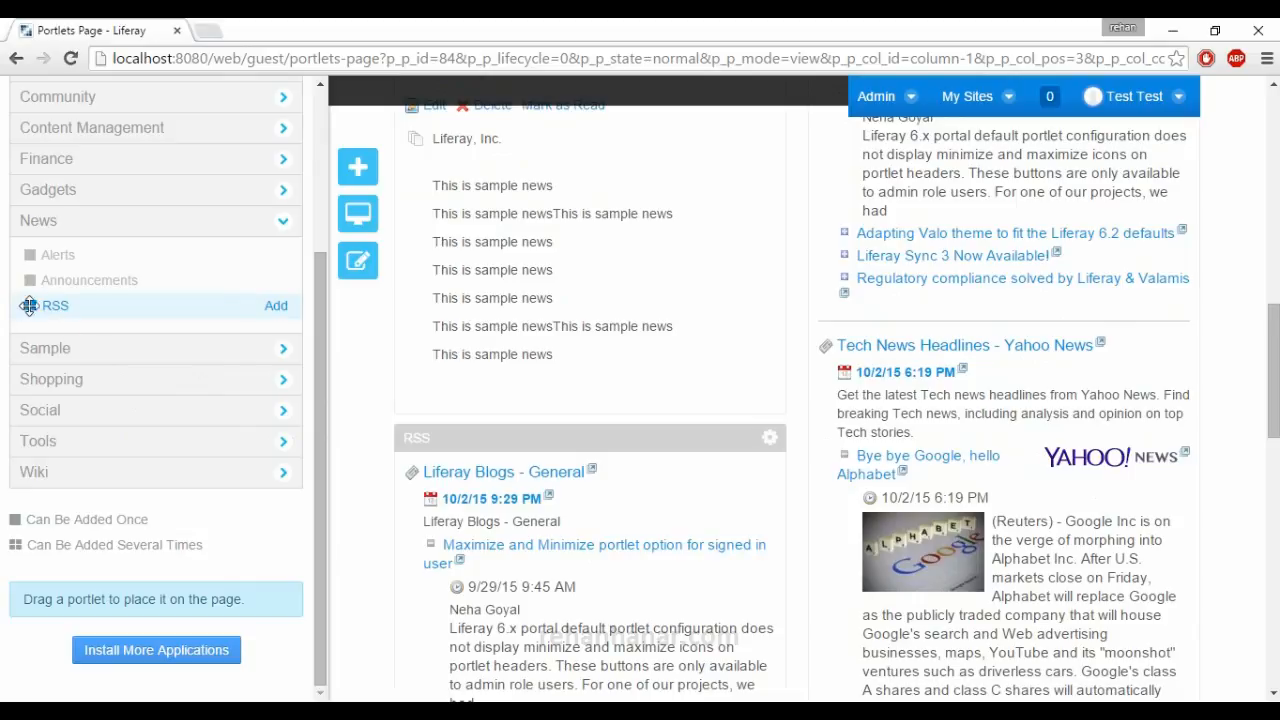
scroll(120, 337, down, 5)
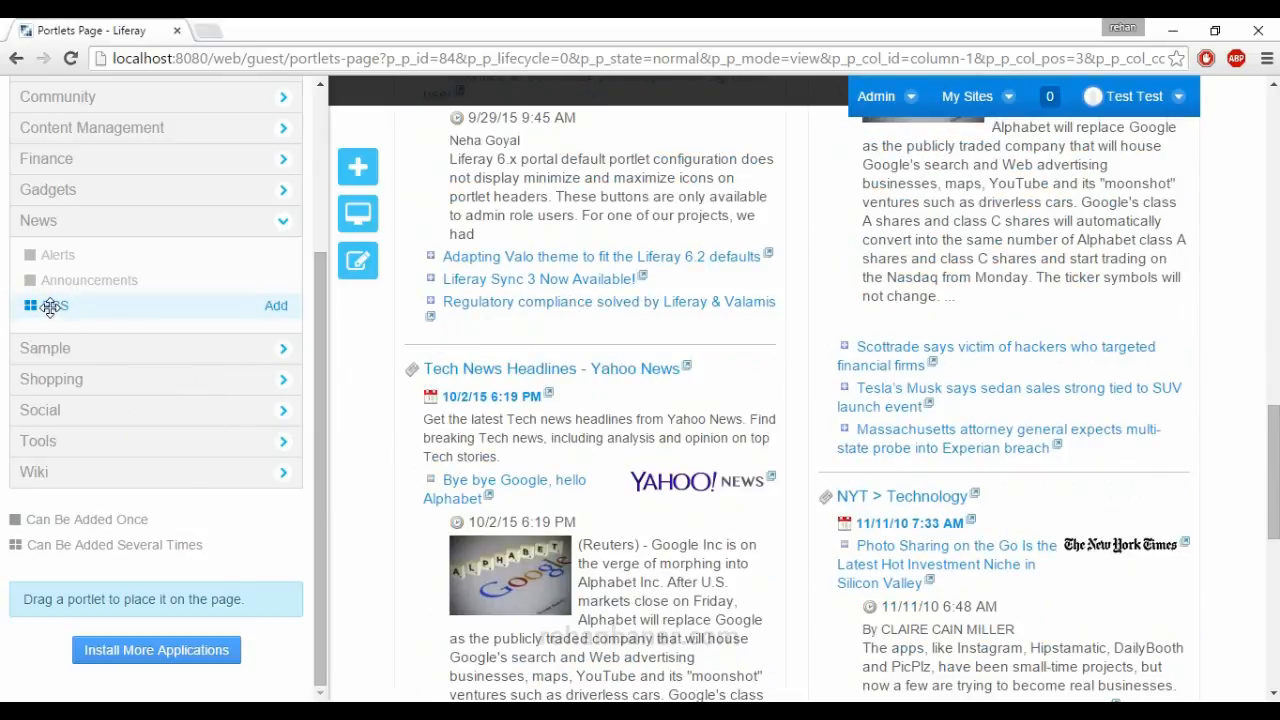
drag(50, 307, 492, 522)
scroll(966, 477, up, 10)
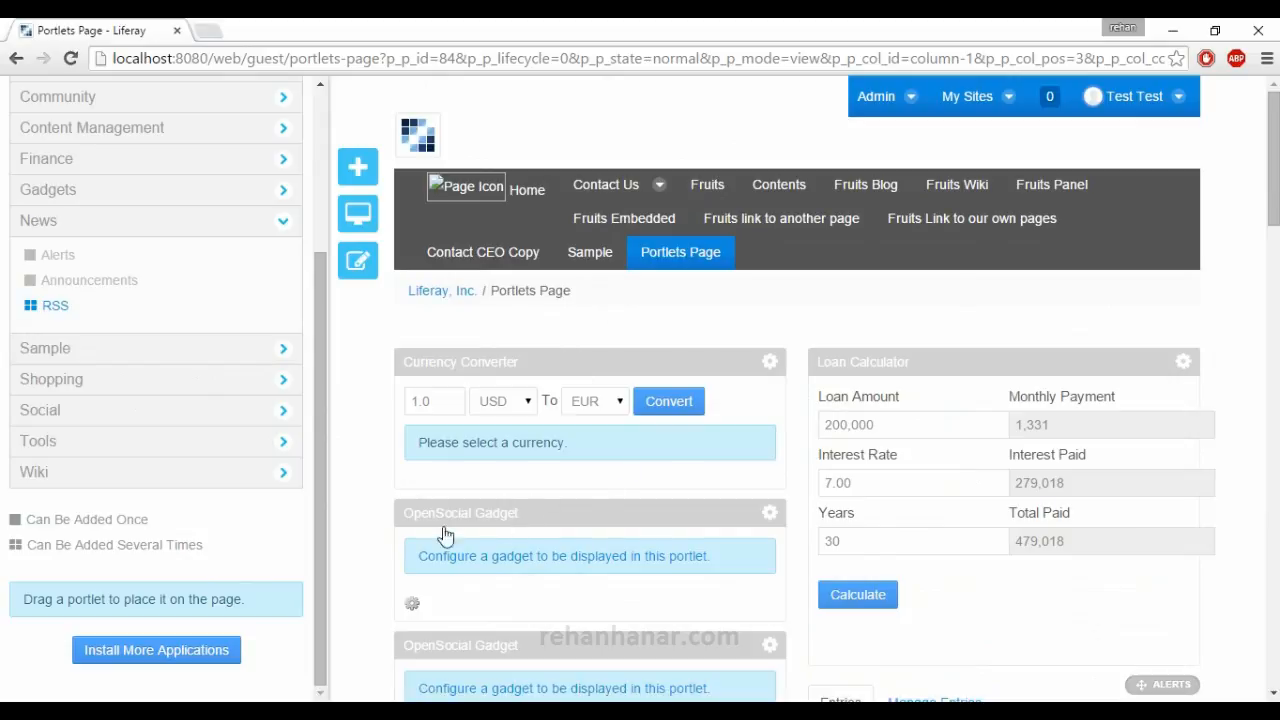
Add the Hello Velocity sample portlet above the Currency Converter and the Hello World portlet above Hello Velocity.
click(216, 356)
click(206, 221)
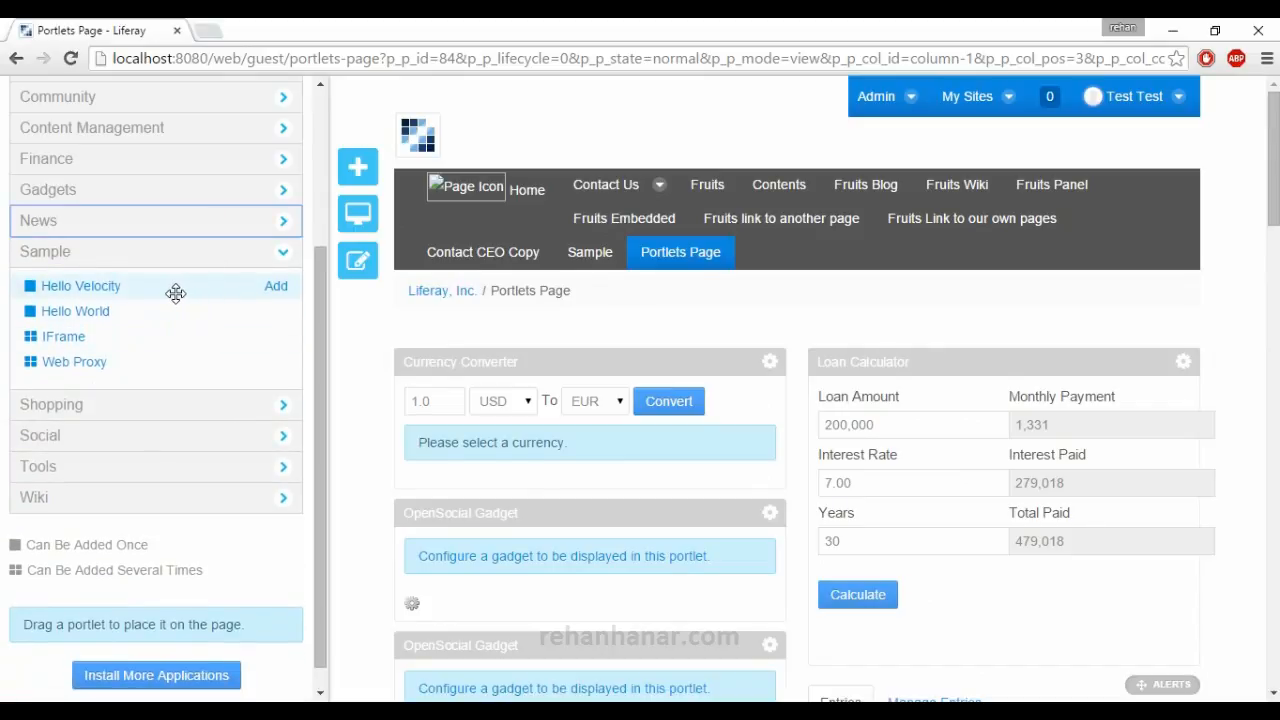
drag(149, 293, 537, 357)
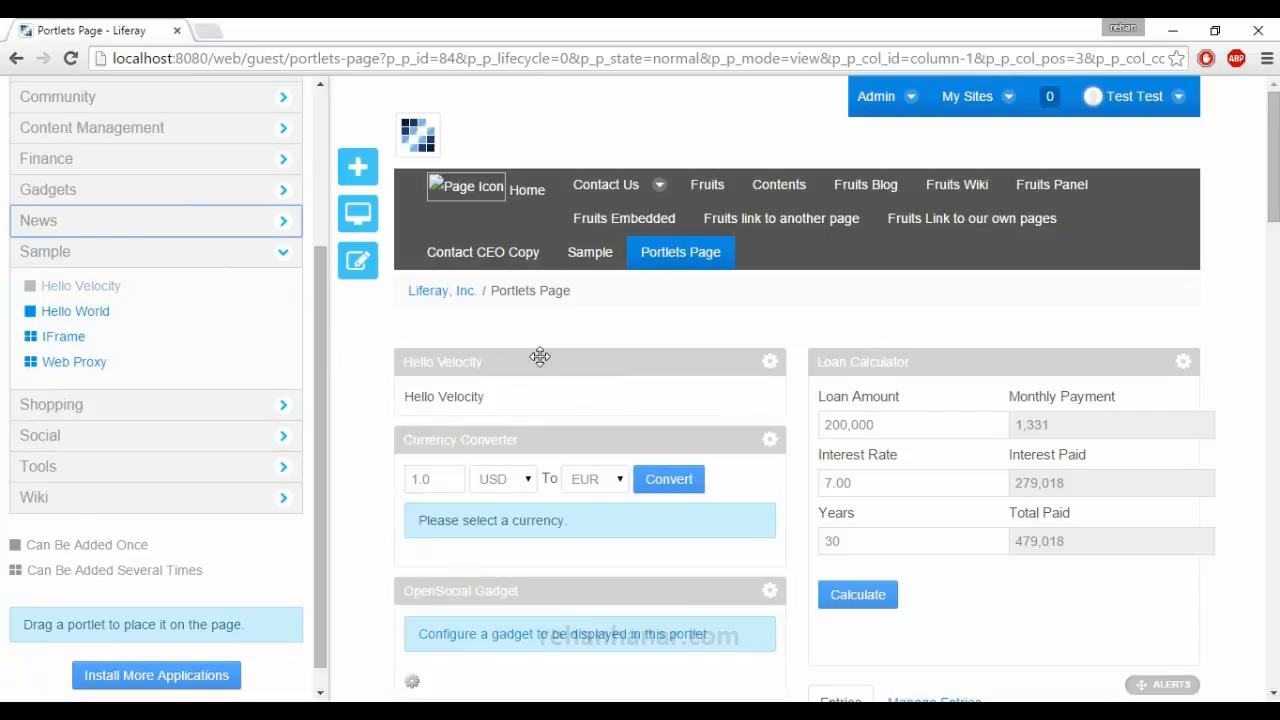
drag(508, 400, 383, 398)
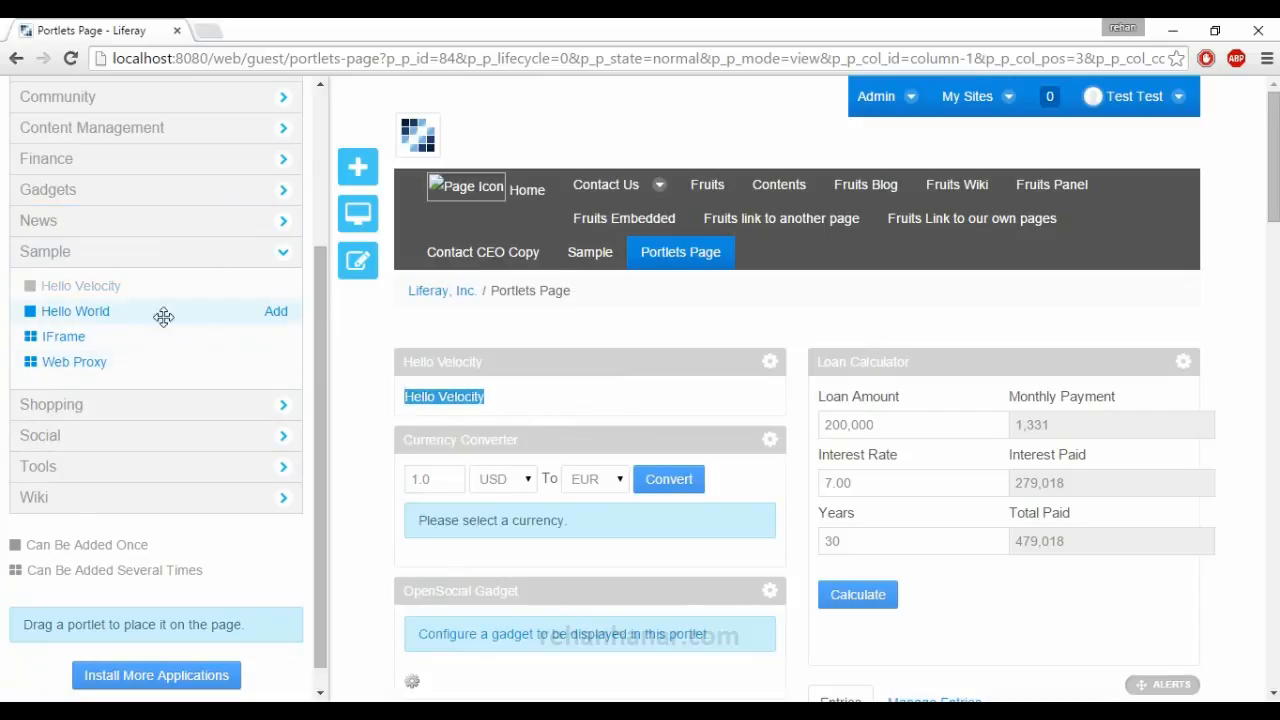
drag(157, 314, 542, 350)
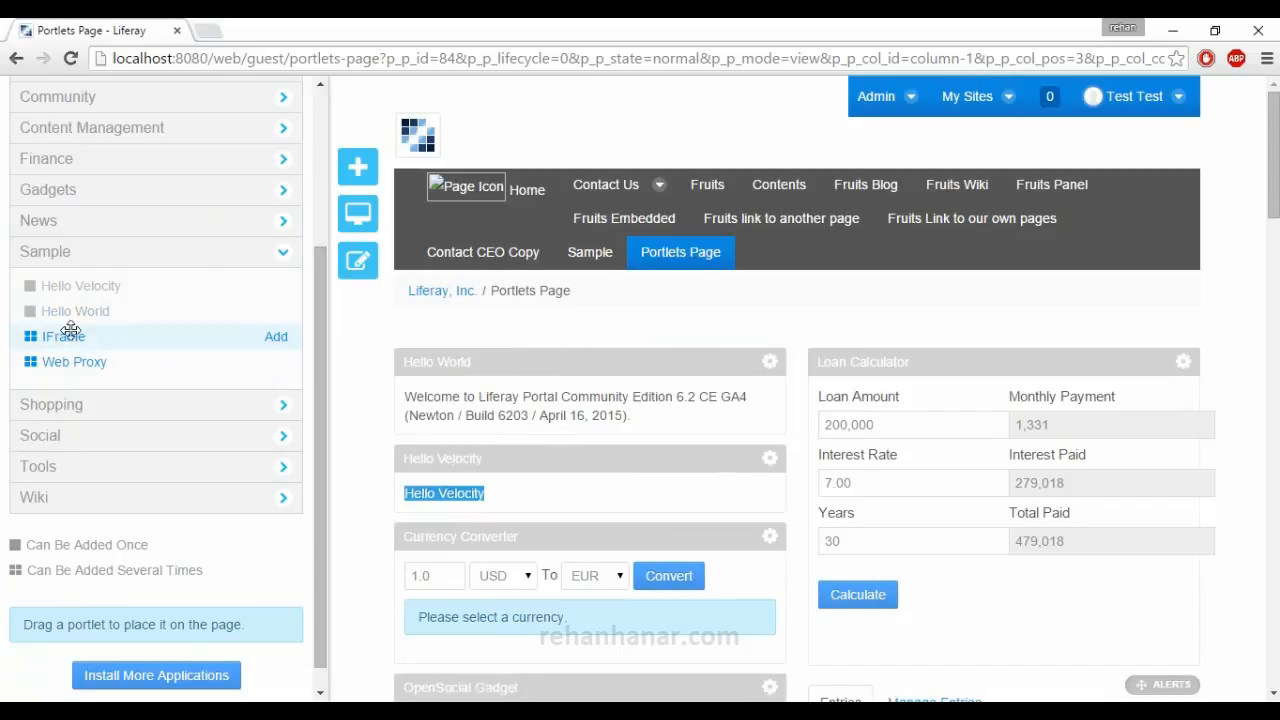
Add the IFrame sample portlet above Hello World and open its configuration.
drag(83, 336, 588, 360)
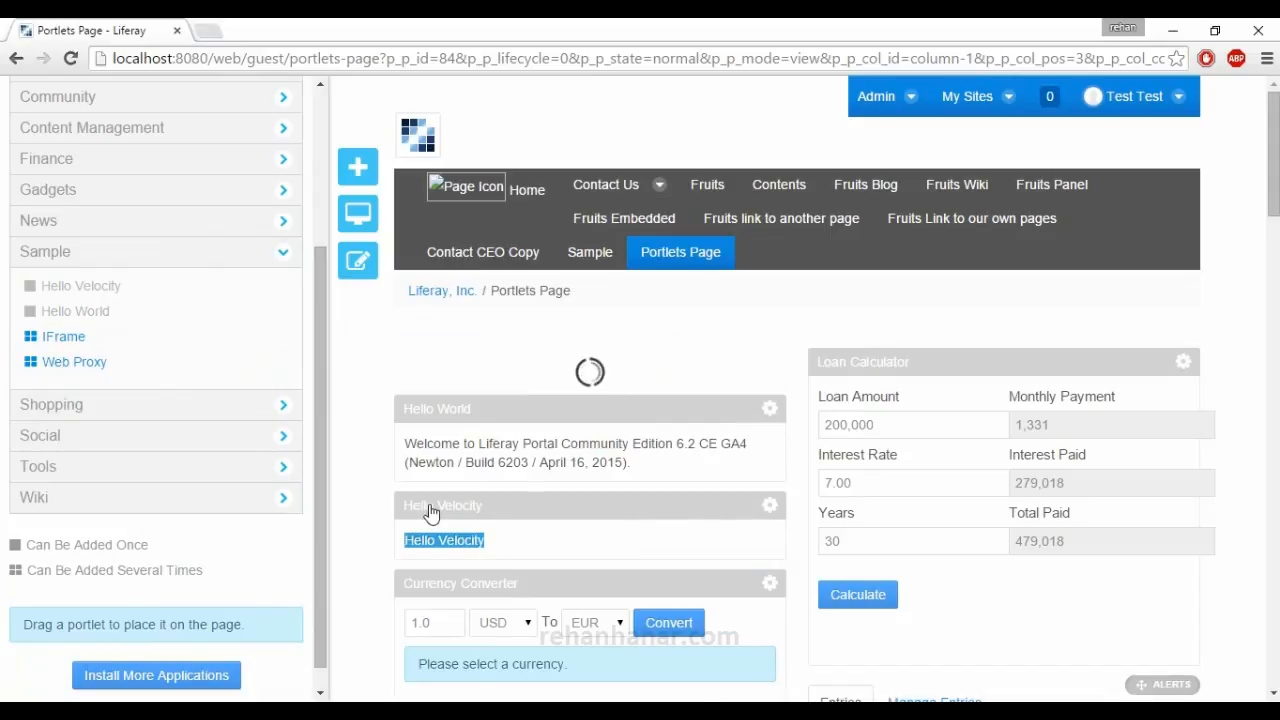
scroll(431, 514, down, 1)
click(771, 274)
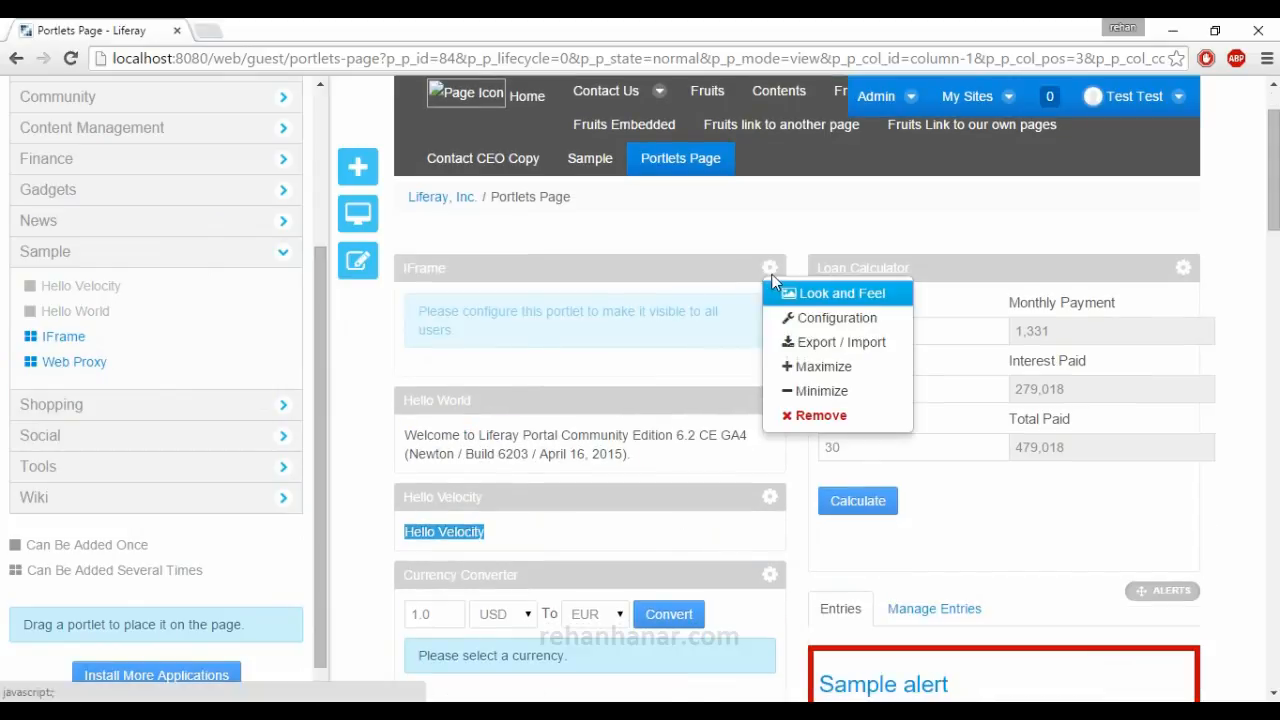
click(812, 318)
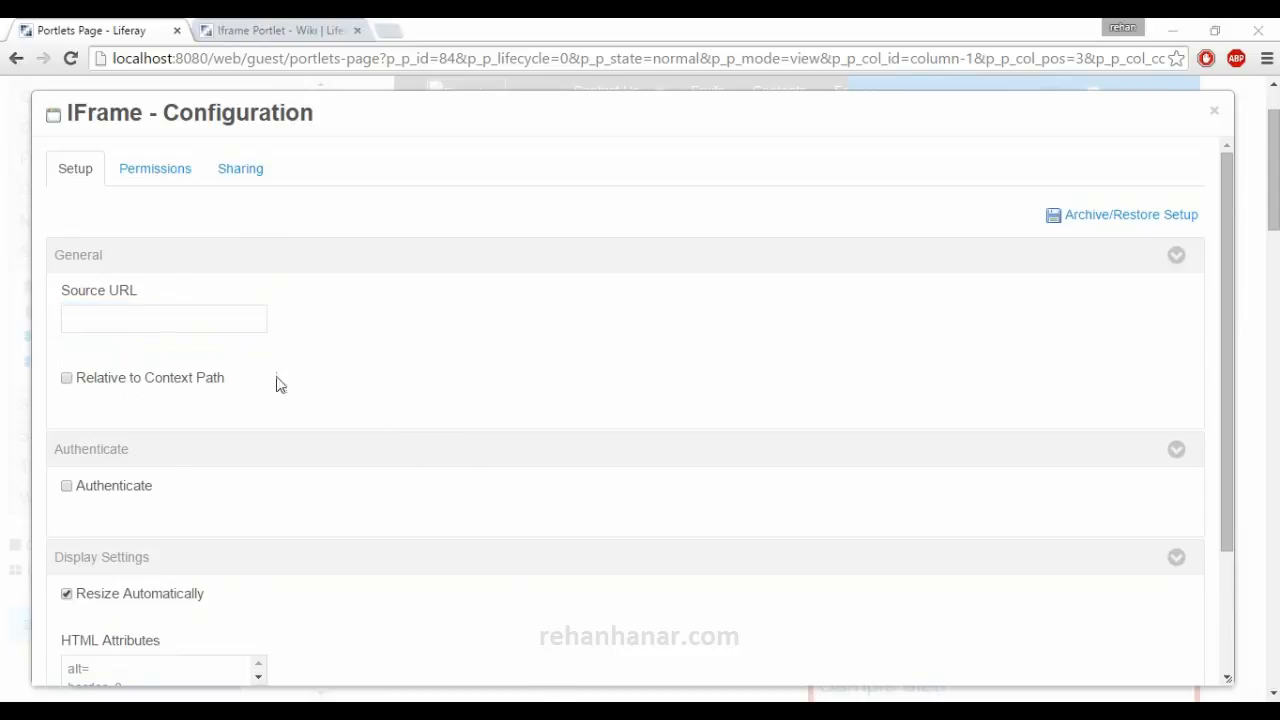
click(209, 320)
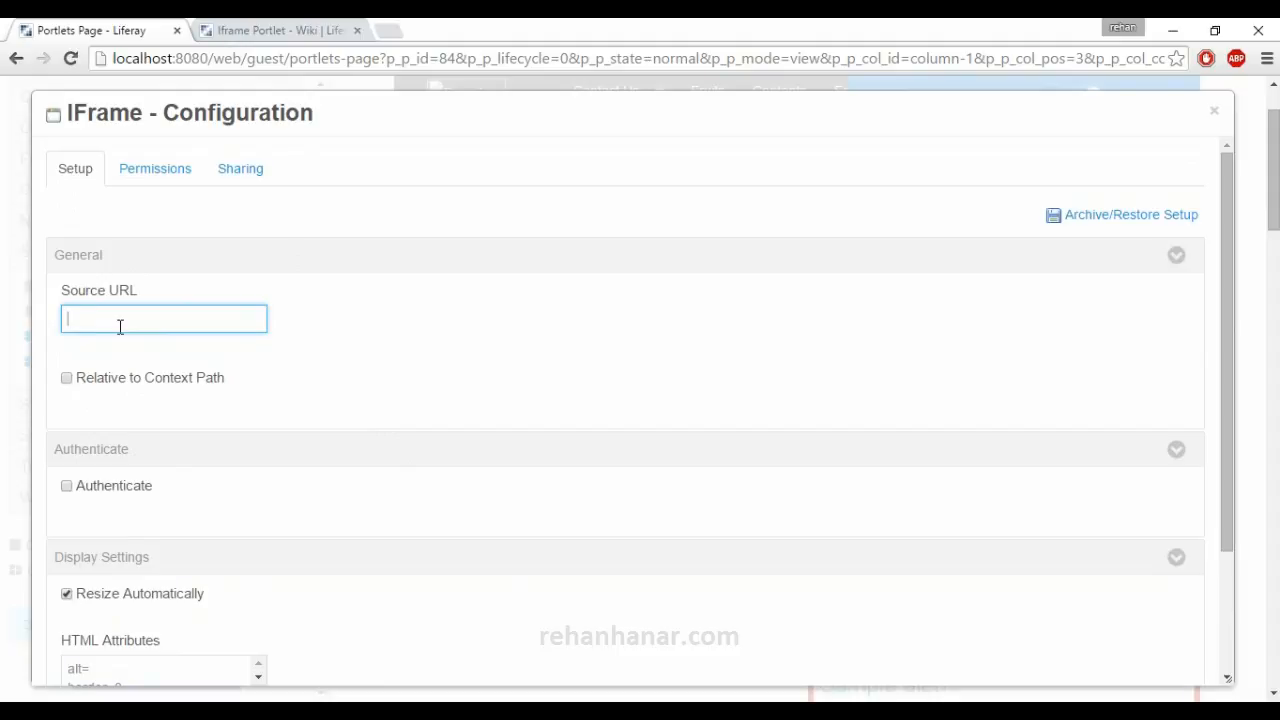
text(http://www.google.com)
scroll(189, 386, down, 2)
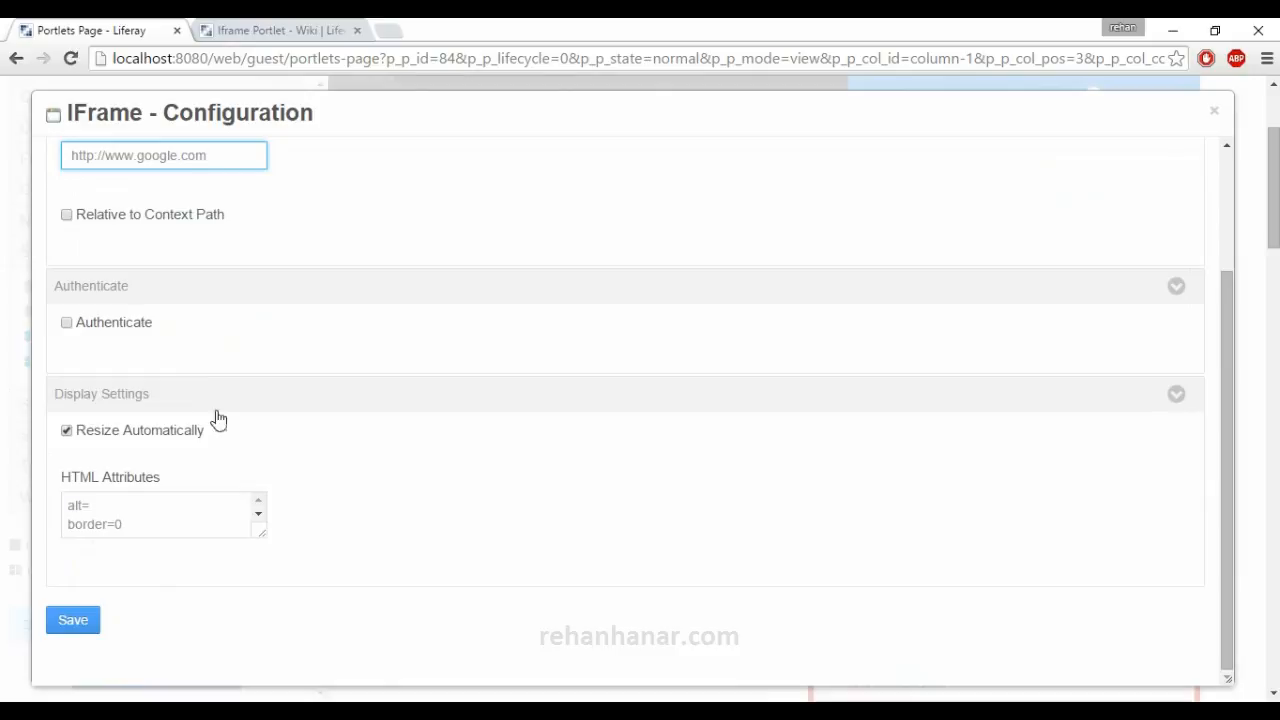
click(55, 635)
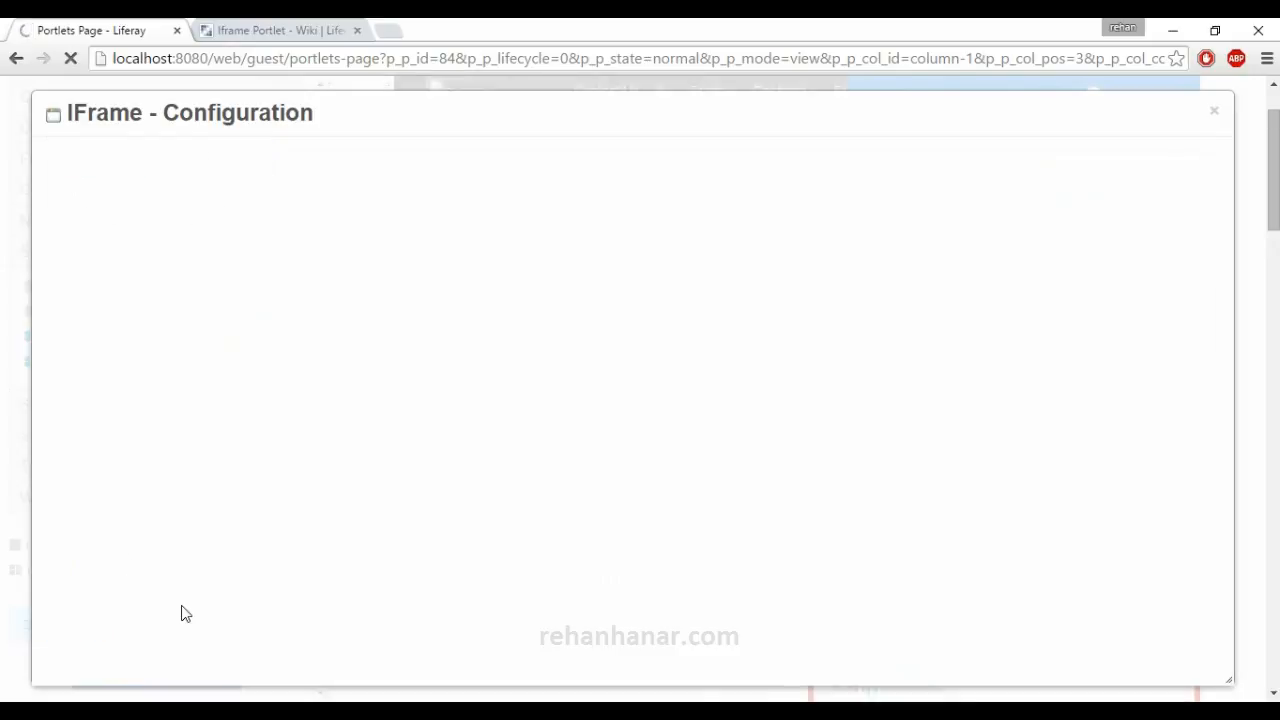
click(1214, 111)
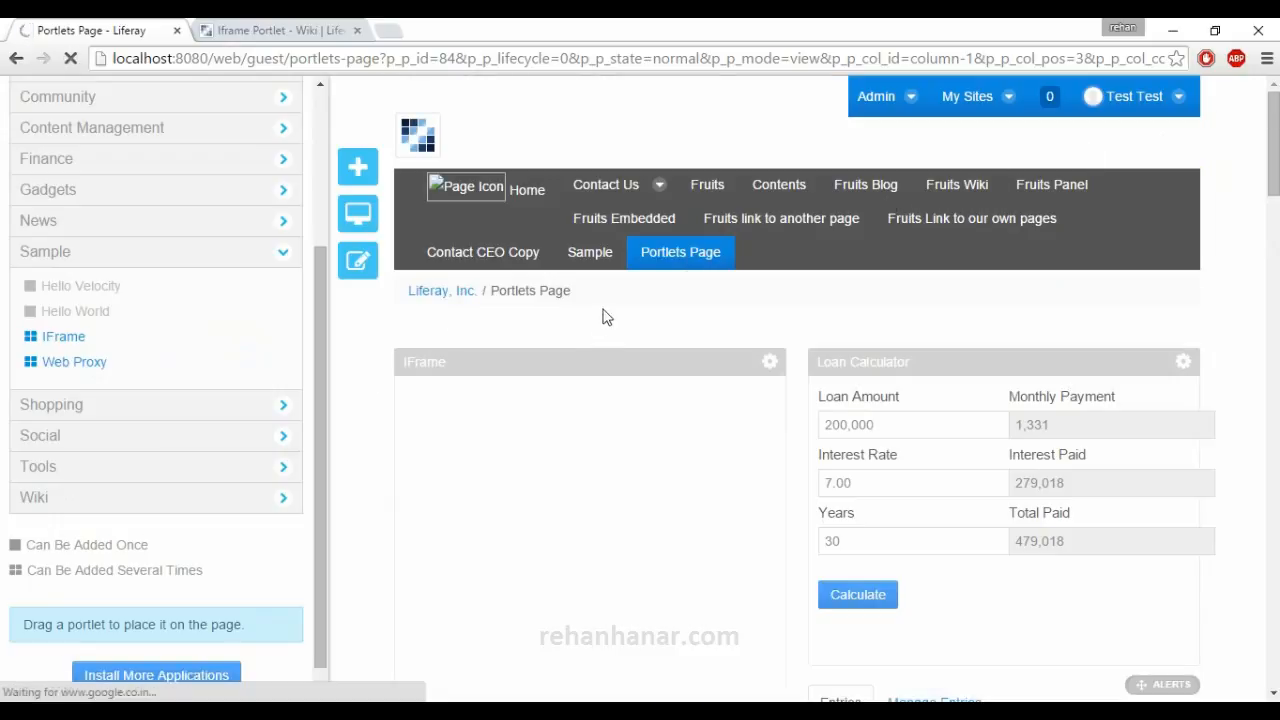
Reload the page and examine what the IFrame portlet displays.
scroll(520, 435, up, 3)
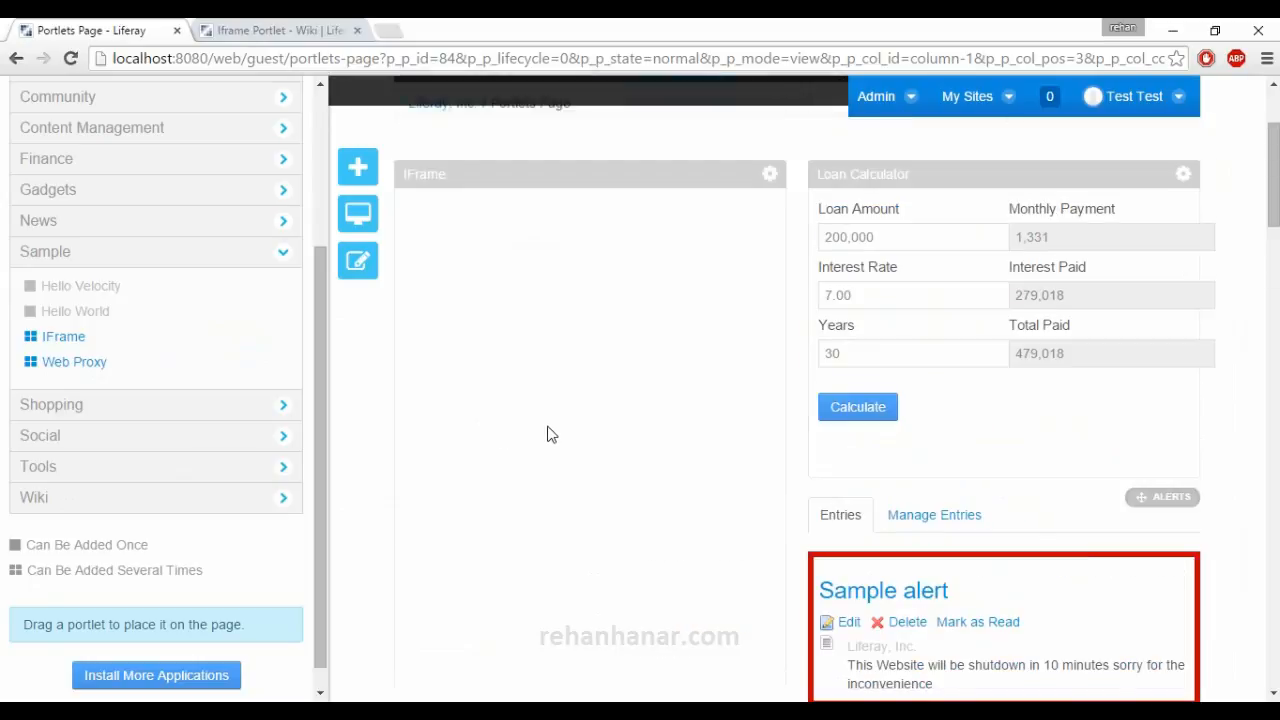
click(70, 58)
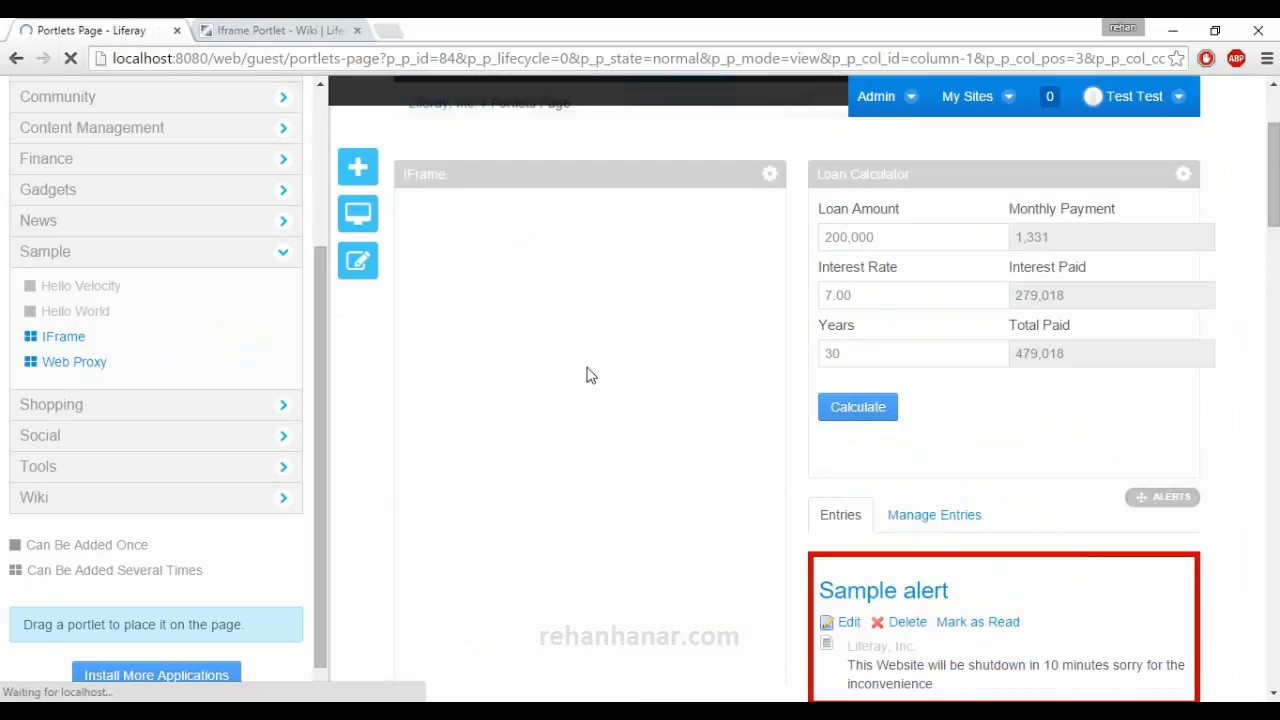
scroll(382, 425, down, 2)
scroll(382, 425, up, 3)
ctrl+scroll(373, 428, down, 1)
scroll(373, 428, down, 3)
ctrl+scroll(373, 428, up, 3)
ctrl+scroll(374, 434, down, 8)
ctrl+scroll(380, 345, up, 7)
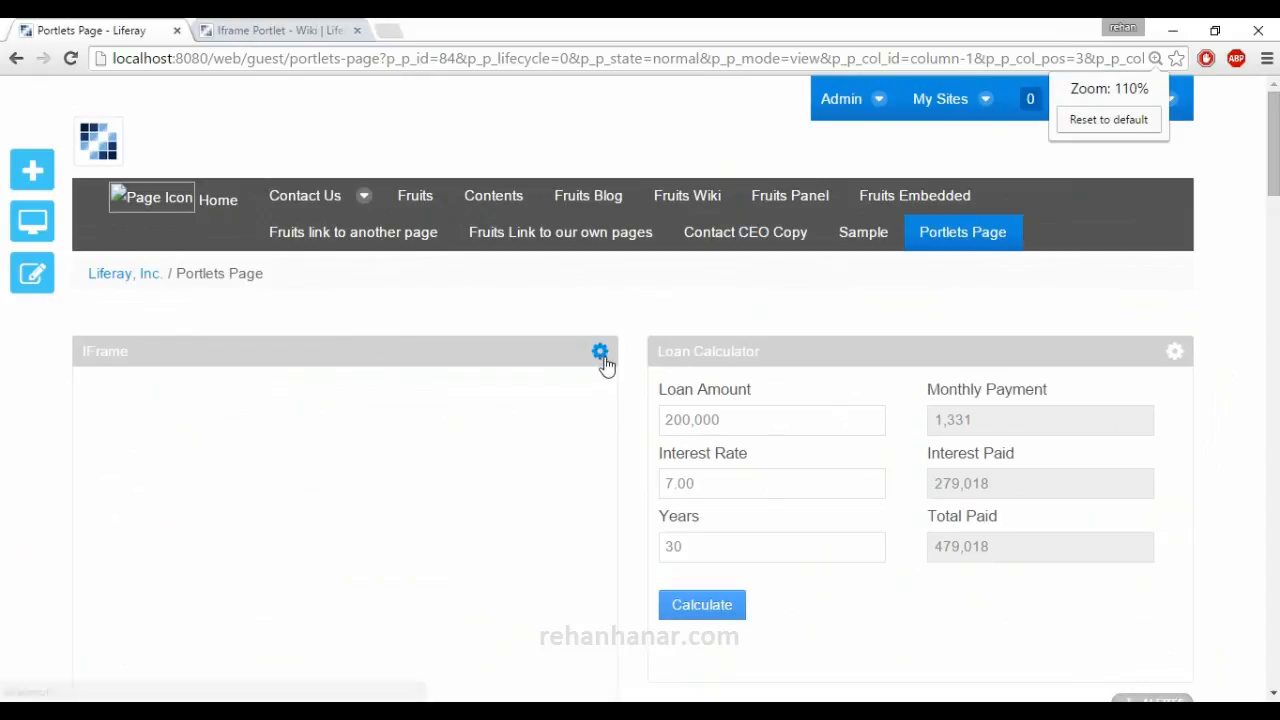
click(601, 355)
click(660, 406)
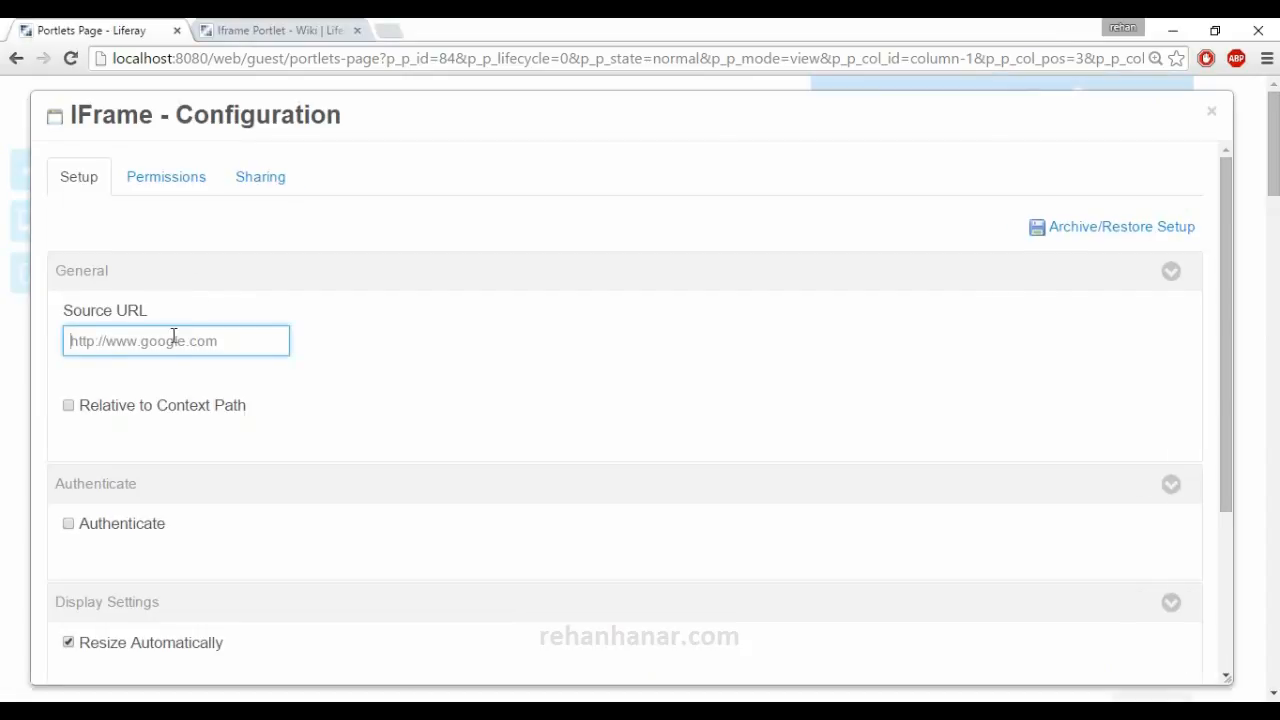
drag(112, 341, 351, 354)
text(rehanhanar.)
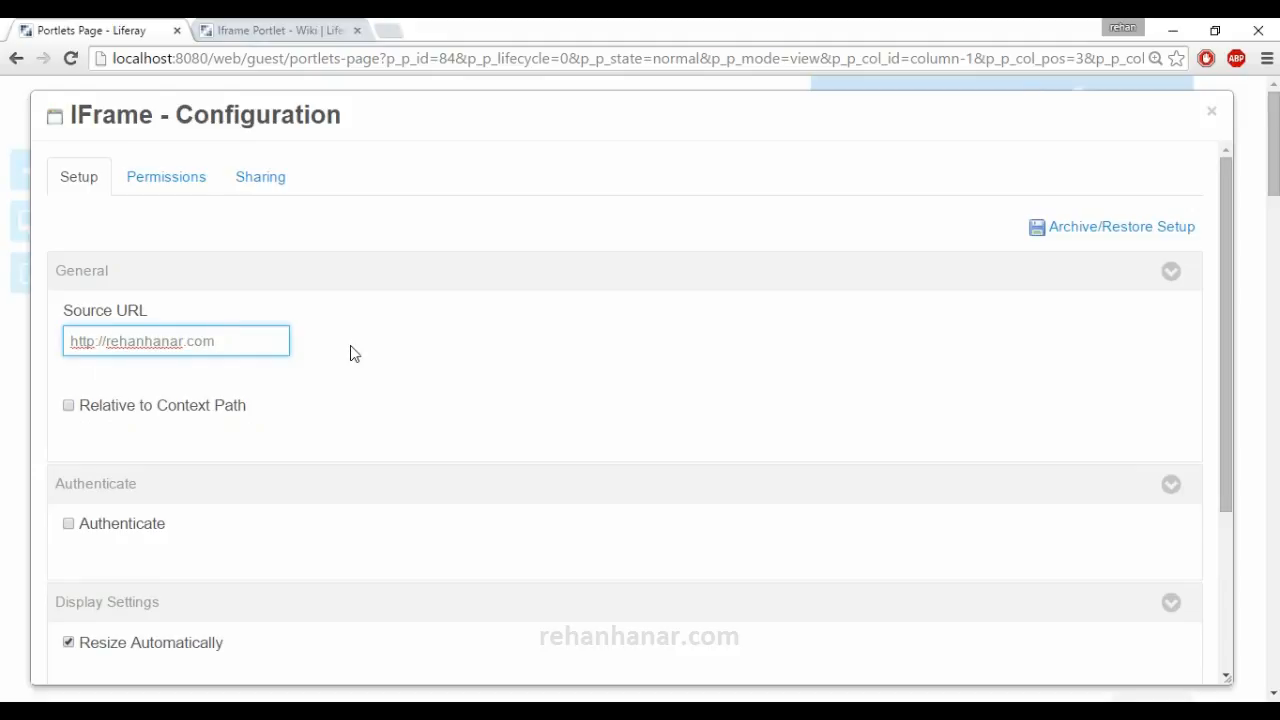
text(com)
scroll(320, 420, down, 3)
click(88, 614)
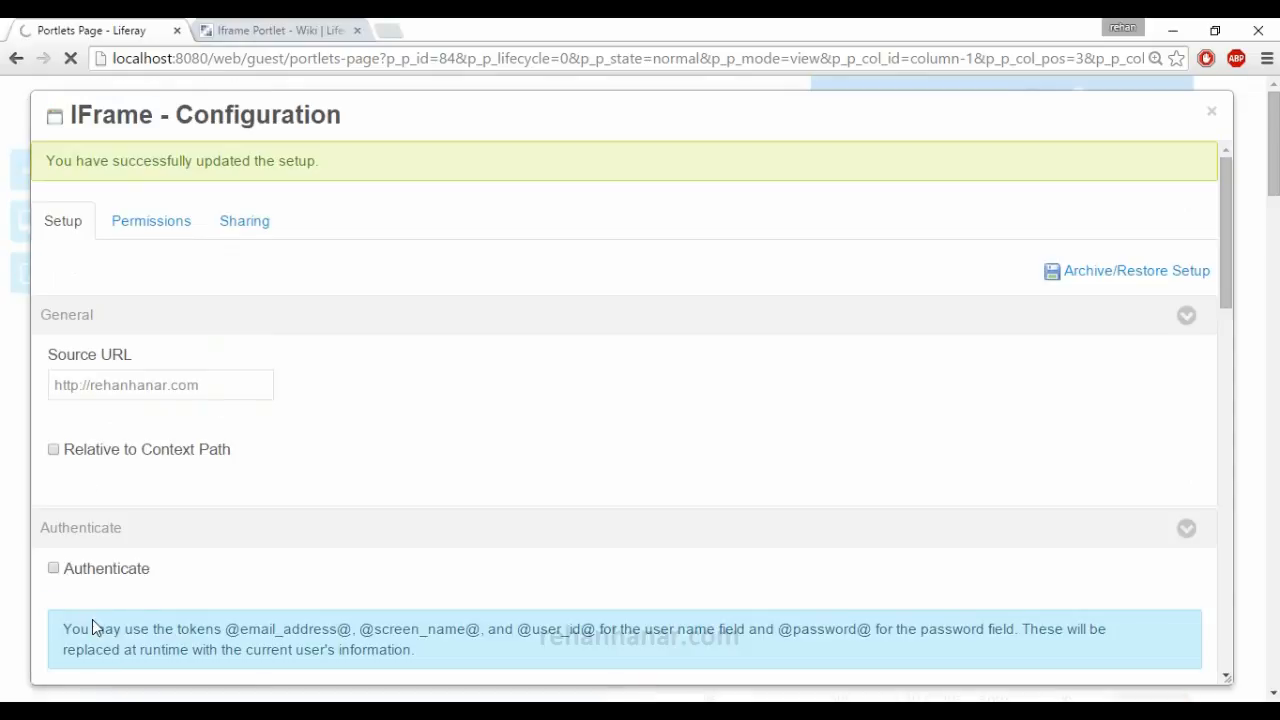
click(1211, 113)
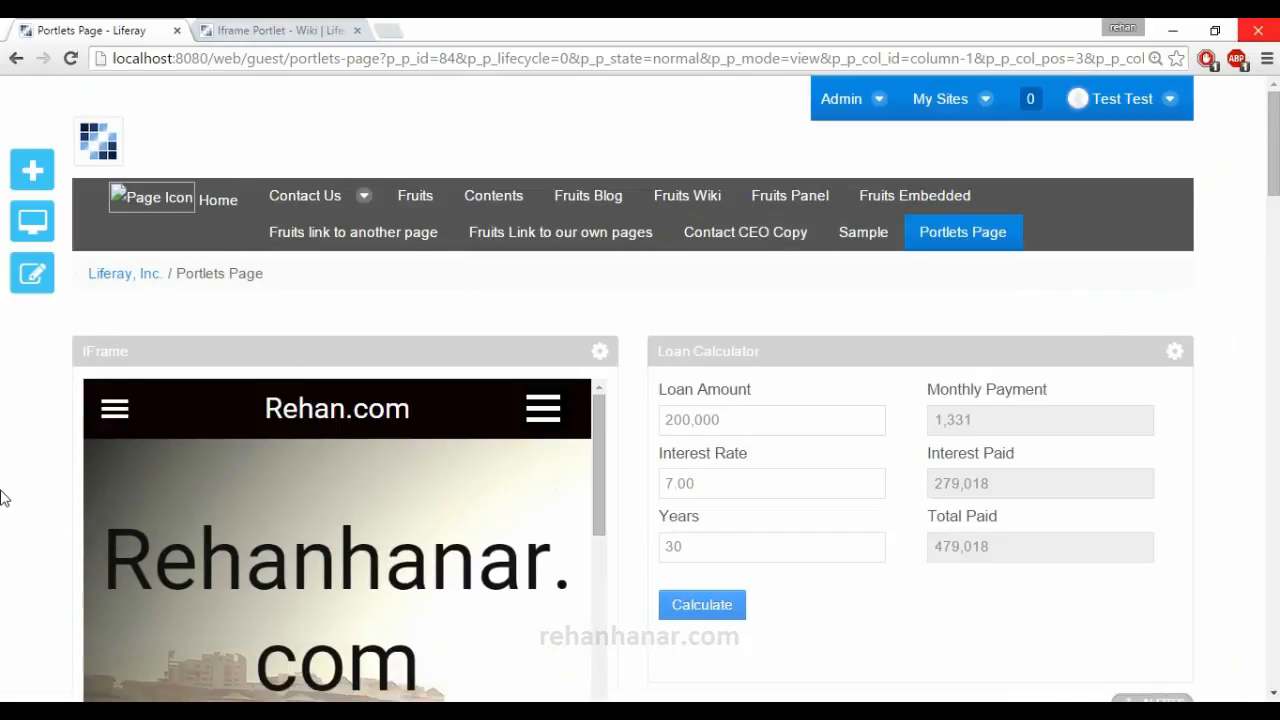
Examine the website displayed inside the IFrame portlet.
scroll(359, 395, down, 1)
scroll(363, 400, down, 4)
scroll(365, 402, up, 6)
scroll(339, 406, down, 2)
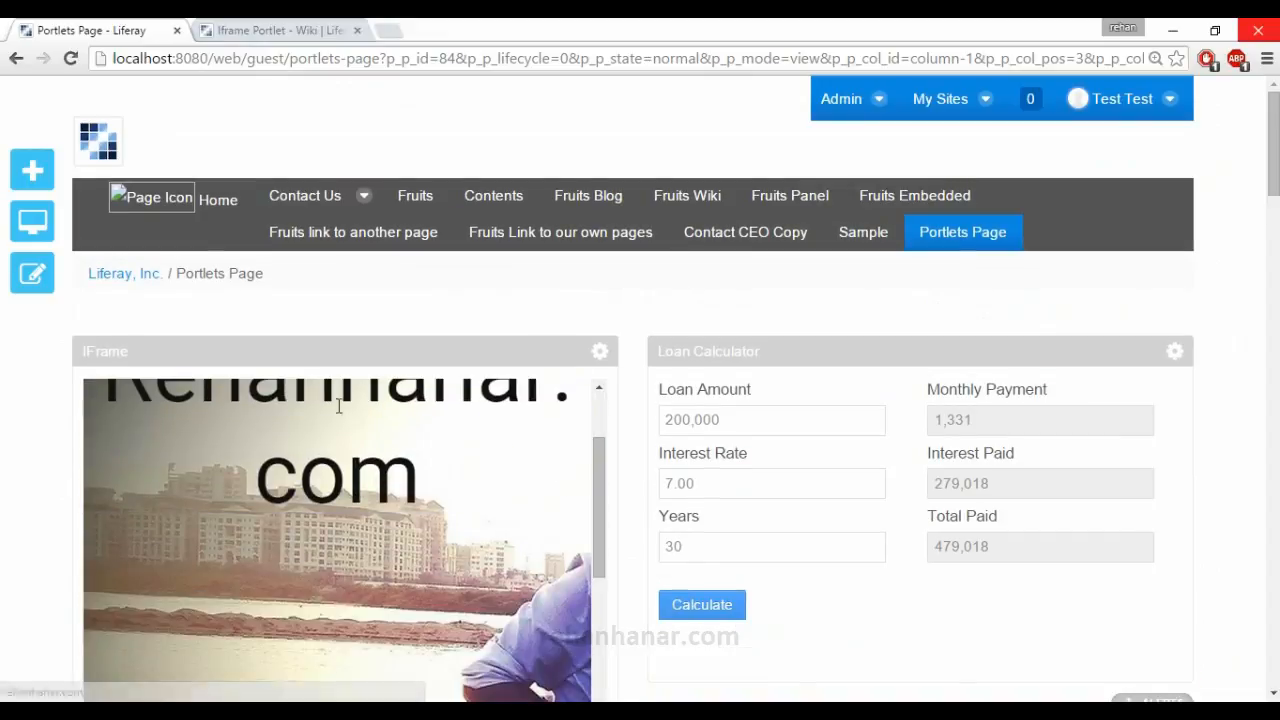
scroll(340, 412, down, 6)
scroll(10, 505, down, 4)
scroll(227, 390, down, 3)
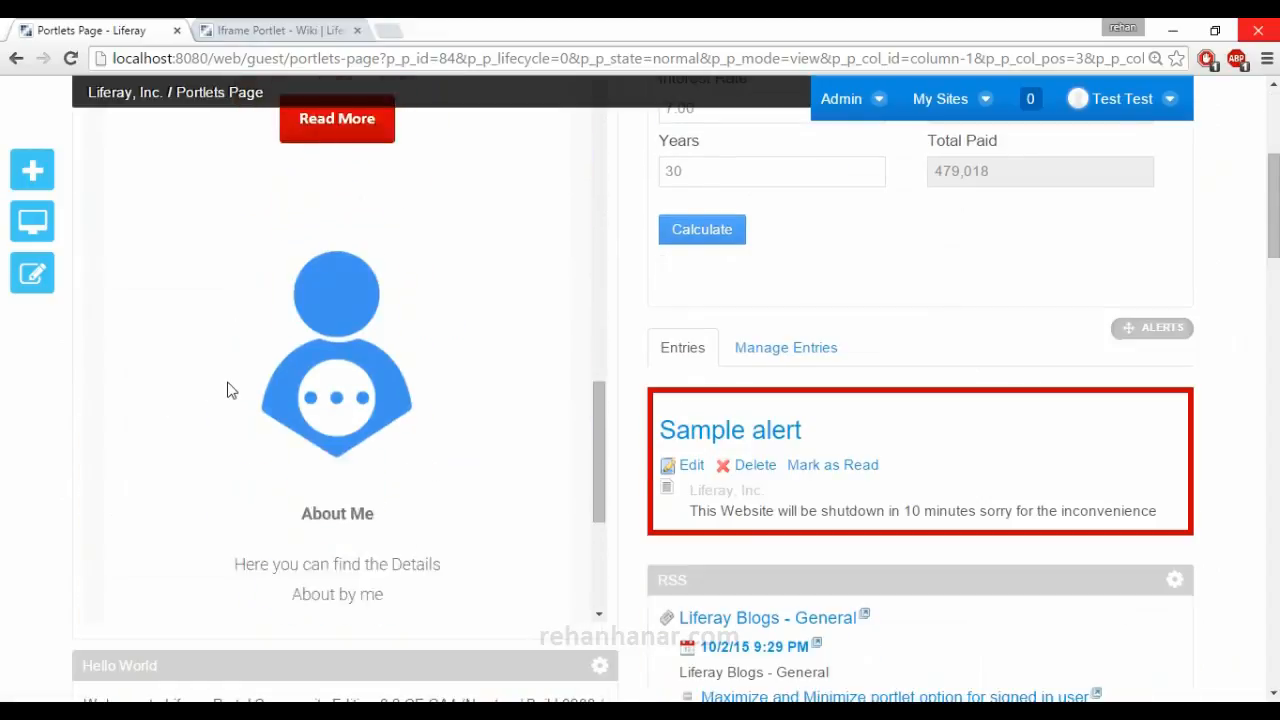
scroll(227, 390, up, 15)
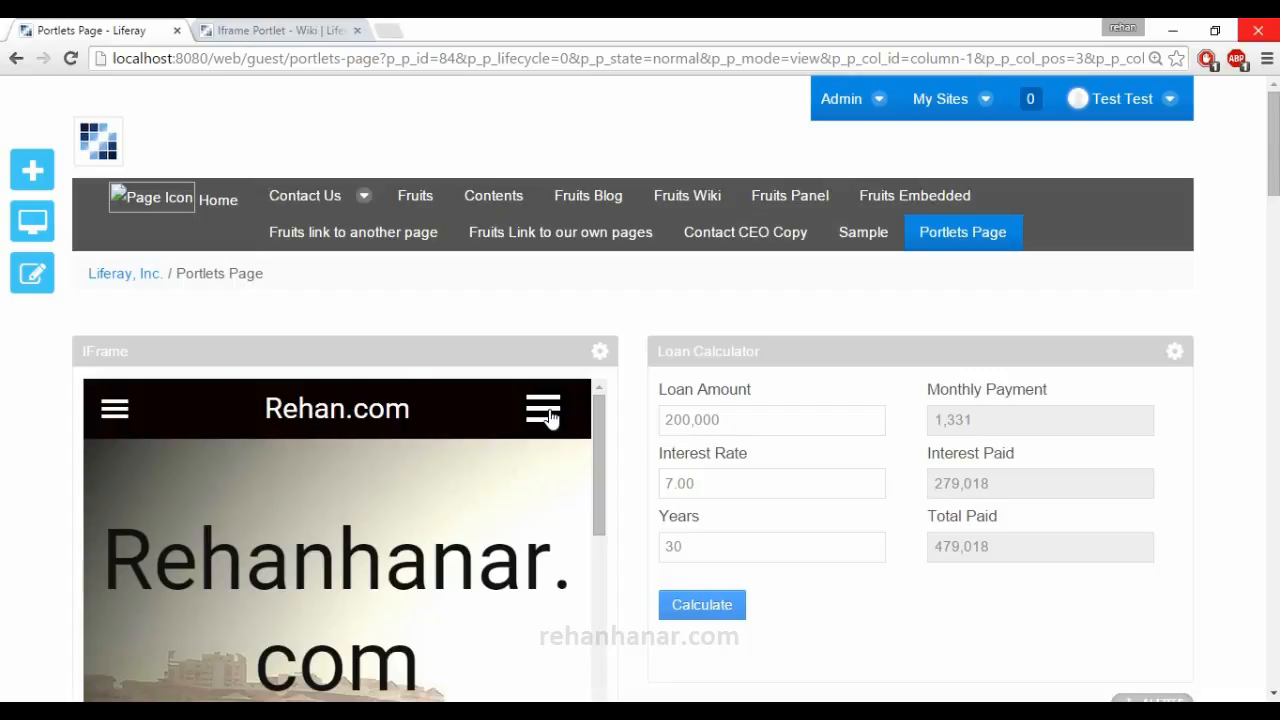
Add the Web Proxy sample portlet above the IFrame and open its configuration.
click(32, 170)
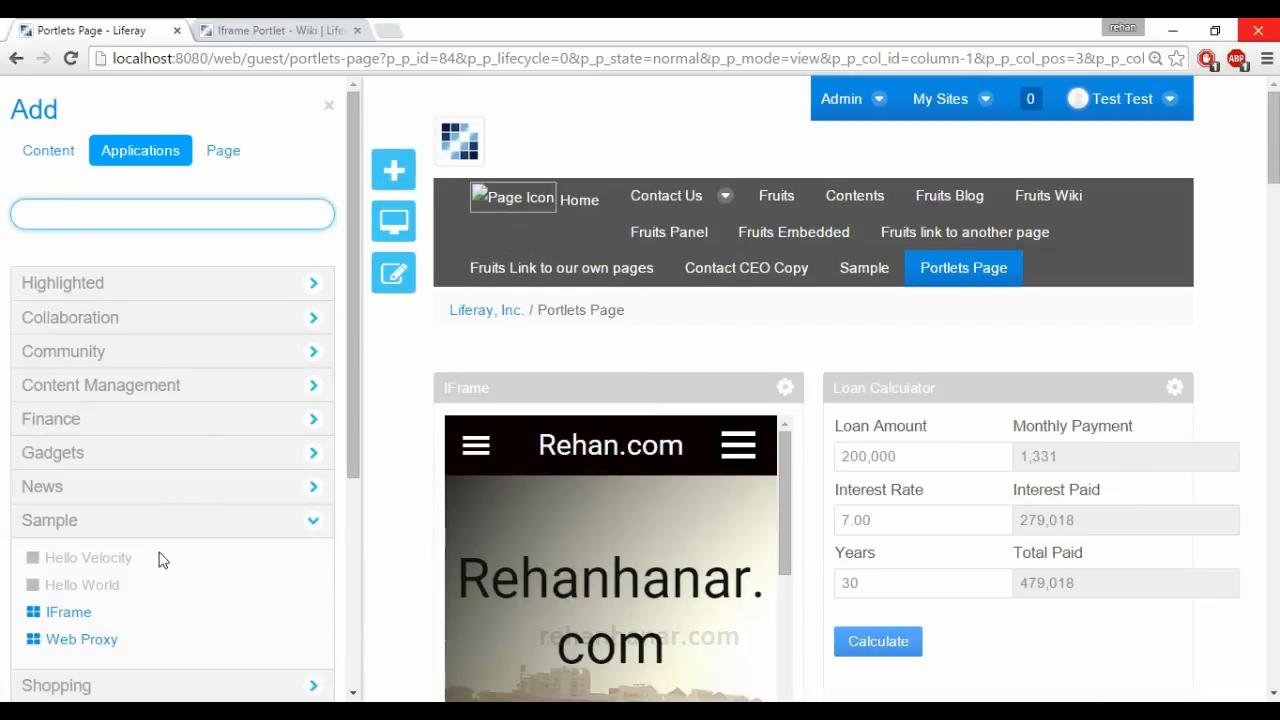
scroll(160, 580, down, 2)
drag(150, 545, 590, 352)
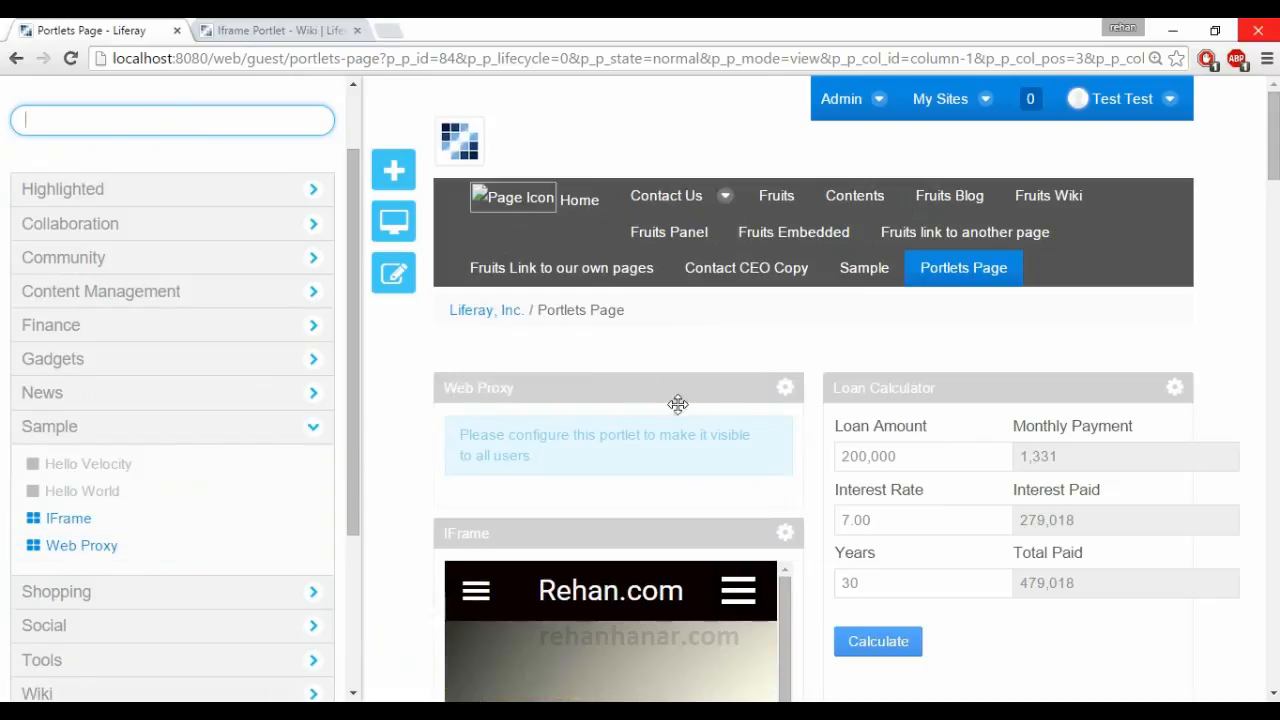
click(790, 390)
click(814, 442)
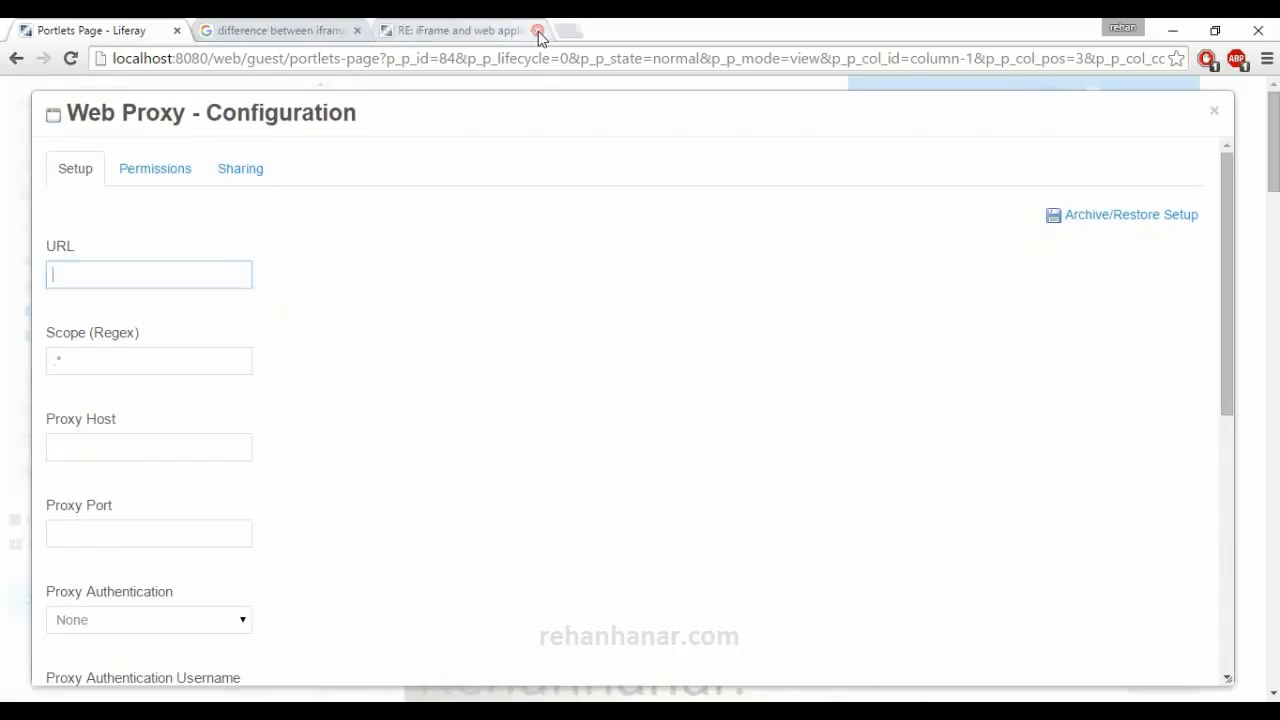
click(531, 31)
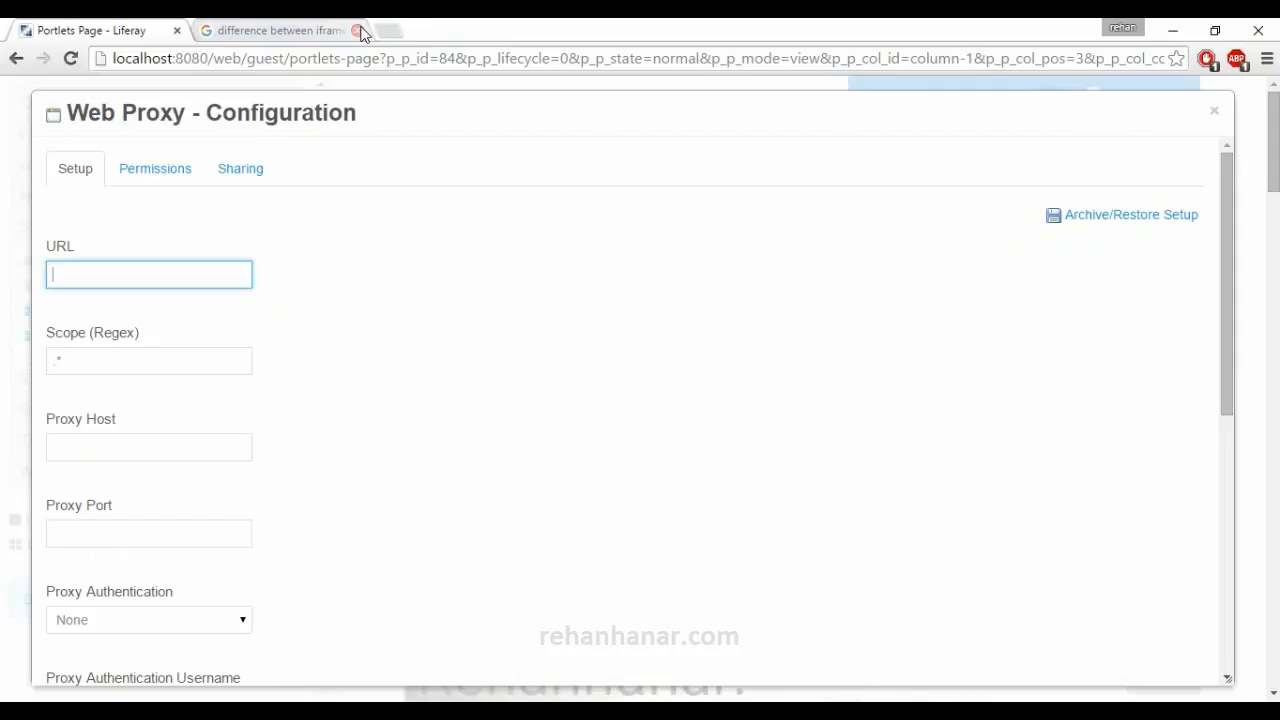
click(359, 31)
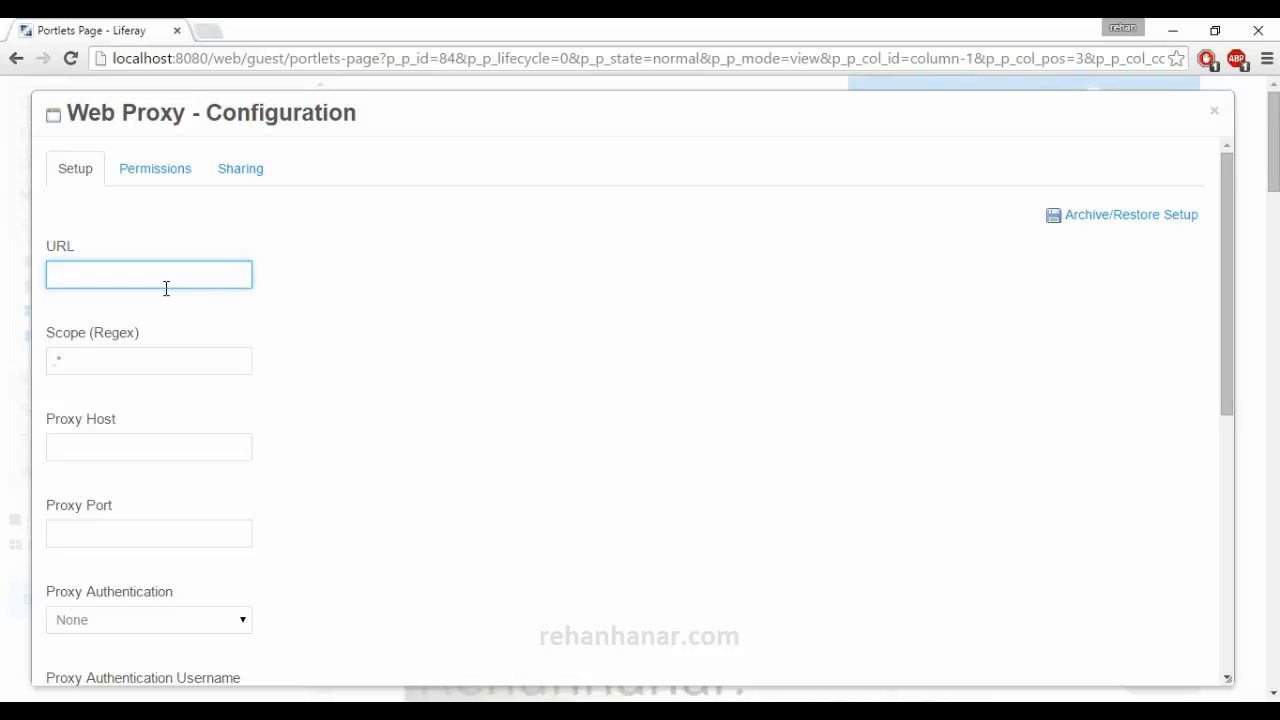
scroll(161, 456, down, 2)
scroll(229, 509, up, 2)
text(rehanhanar.com)
scroll(54, 540, down, 5)
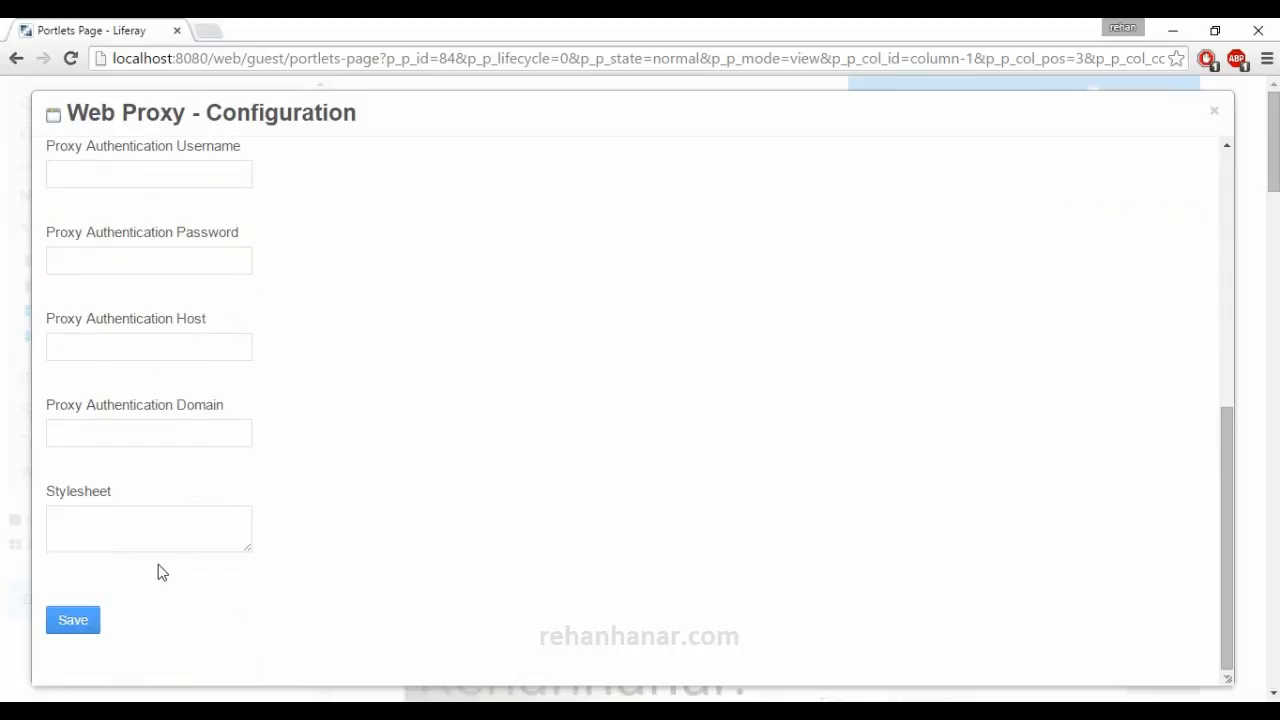
click(86, 622)
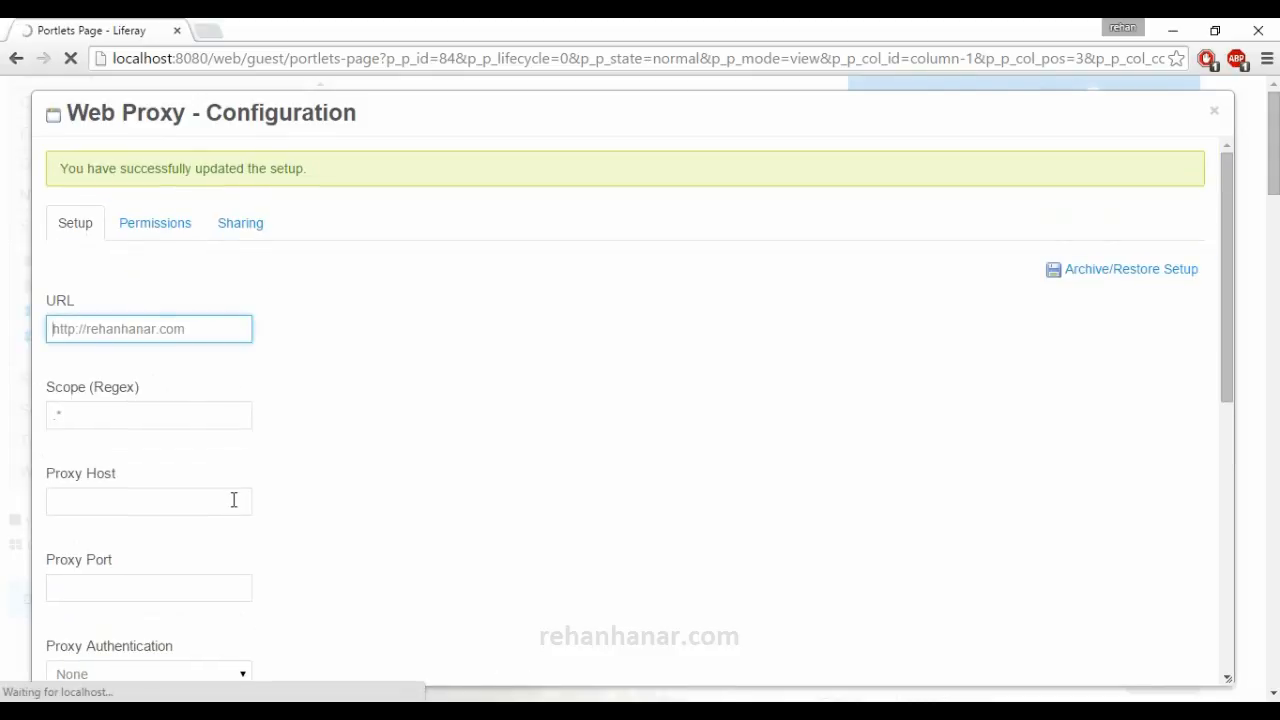
Review the Web Proxy's proxy authentication settings and role permissions, and close its configuration.
scroll(200, 498, down, 2)
scroll(140, 420, down, 1)
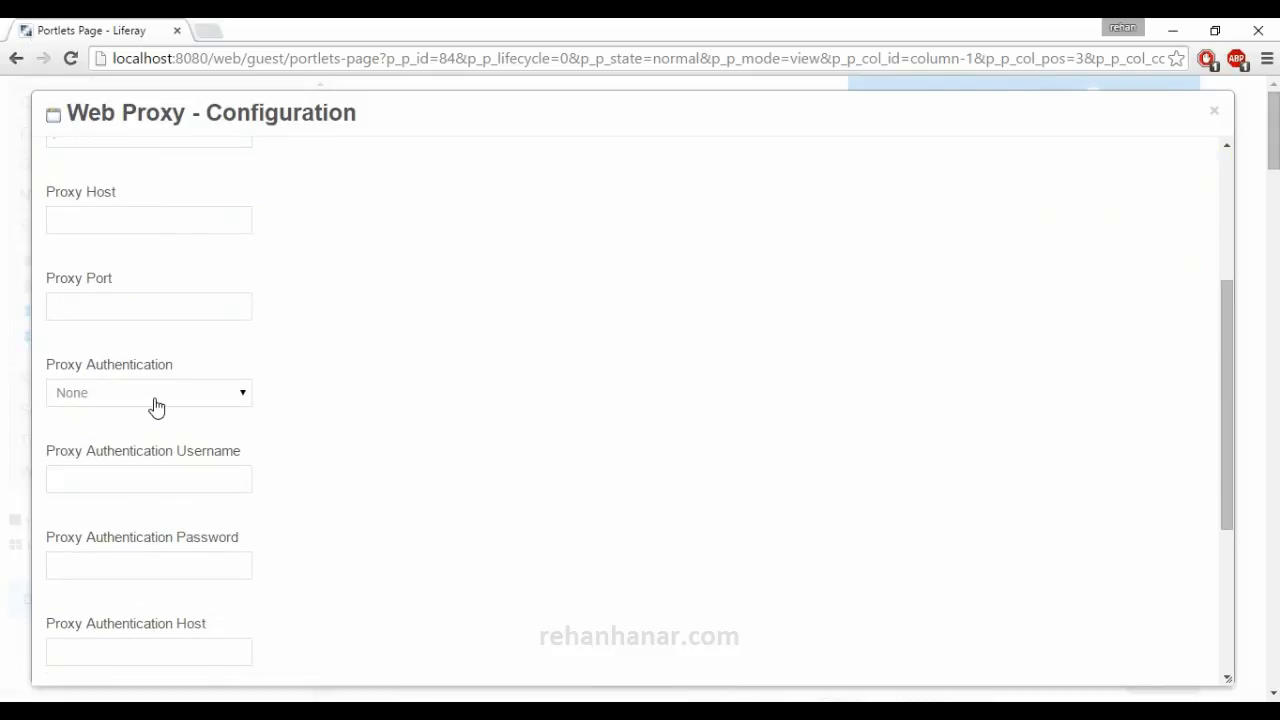
click(212, 392)
click(357, 383)
click(202, 393)
click(340, 412)
scroll(340, 418, down, 1)
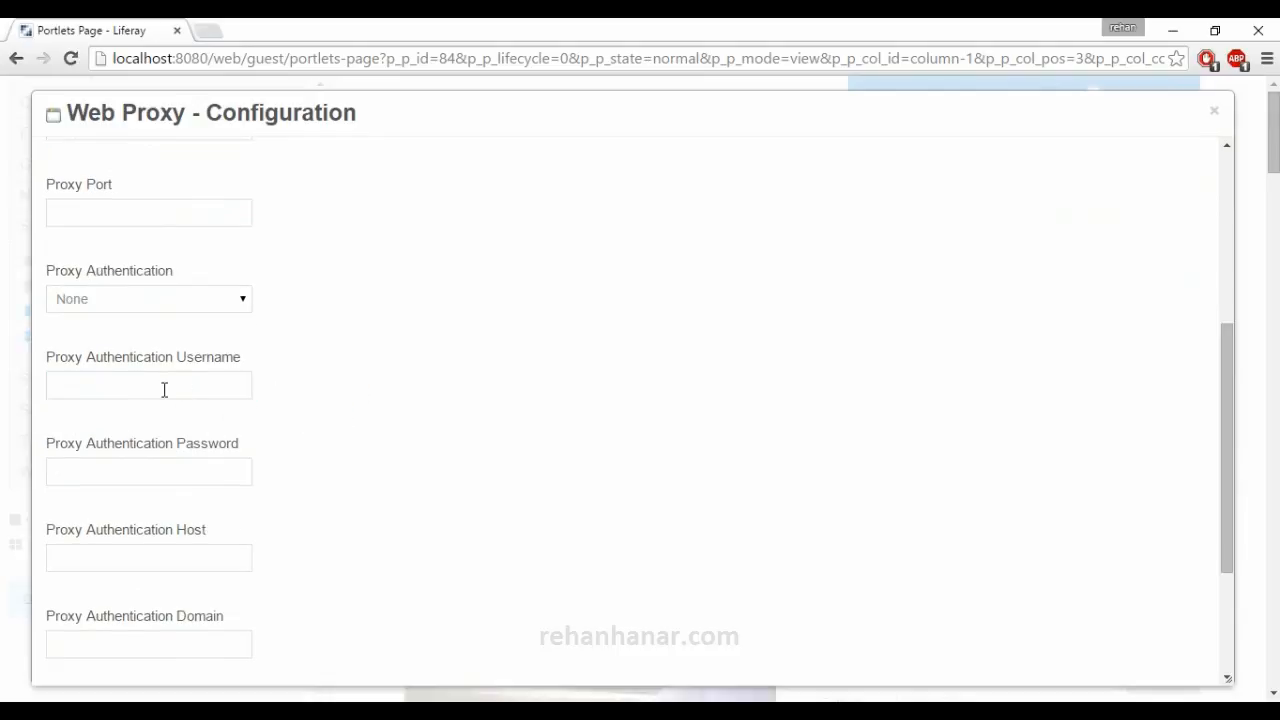
scroll(154, 514, down, 1)
click(165, 474)
scroll(157, 580, down, 1)
click(157, 557)
scroll(210, 605, up, 5)
scroll(214, 605, up, 1)
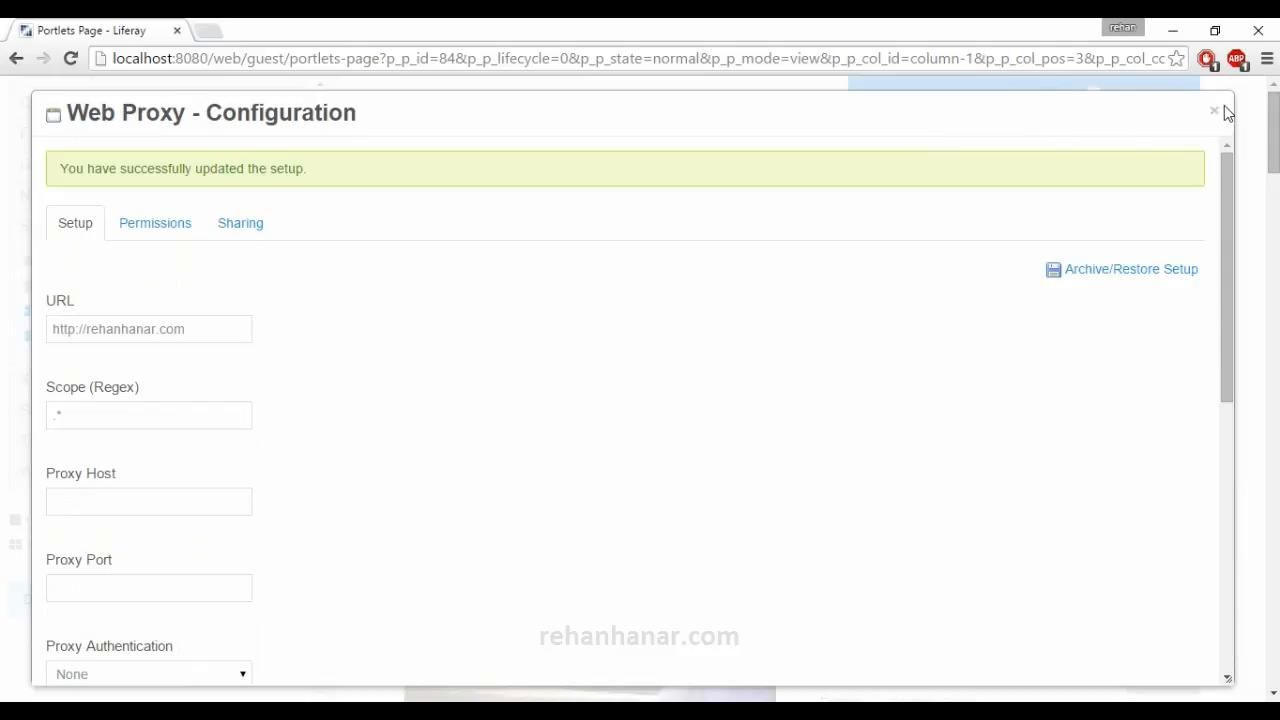
click(163, 228)
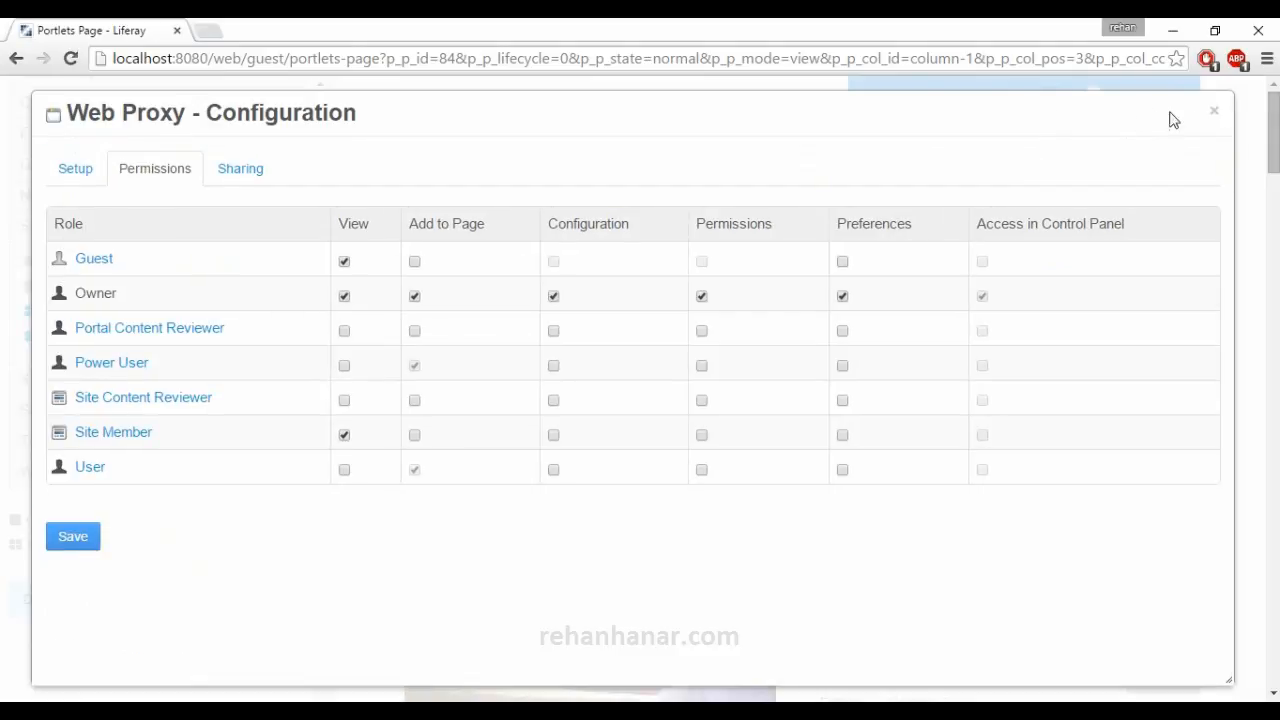
click(1215, 112)
Examine the website rendered in the Web Proxy portlet and follow its Skip to content link.
scroll(206, 457, up, 3)
scroll(206, 457, down, 3)
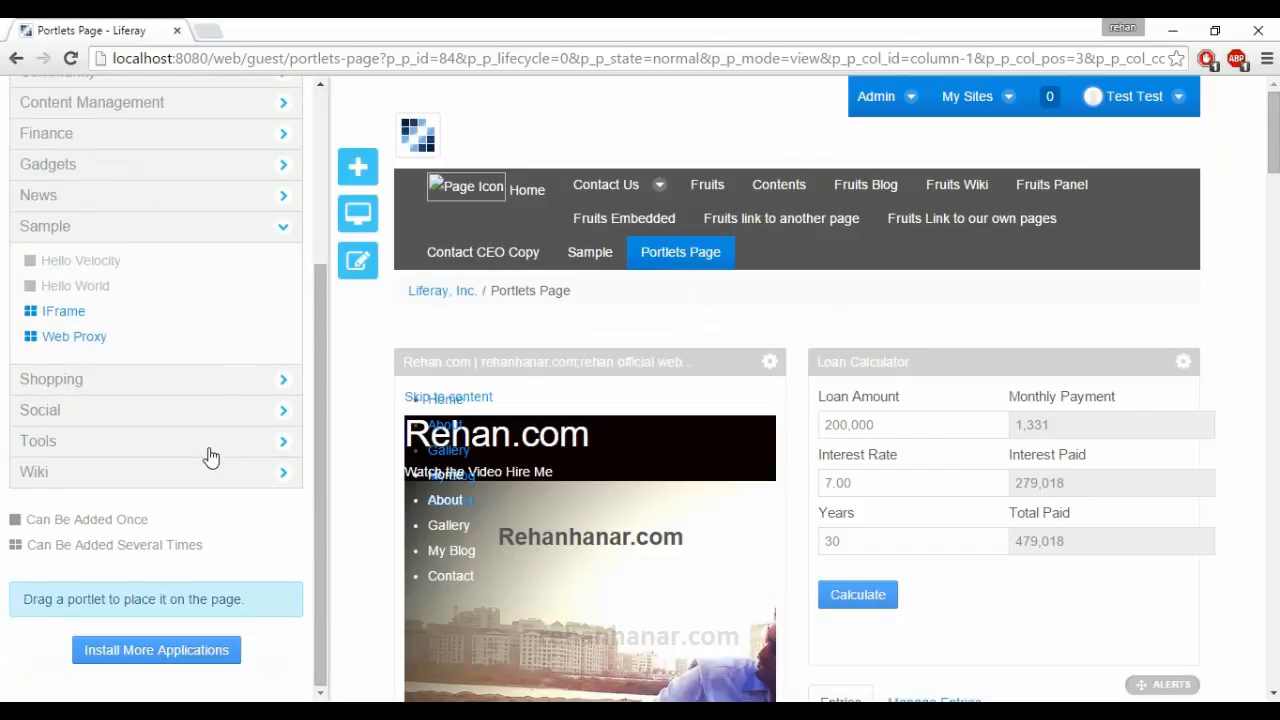
scroll(366, 466, down, 1)
scroll(560, 462, down, 3)
scroll(562, 462, down, 3)
scroll(562, 462, up, 5)
scroll(562, 462, up, 2)
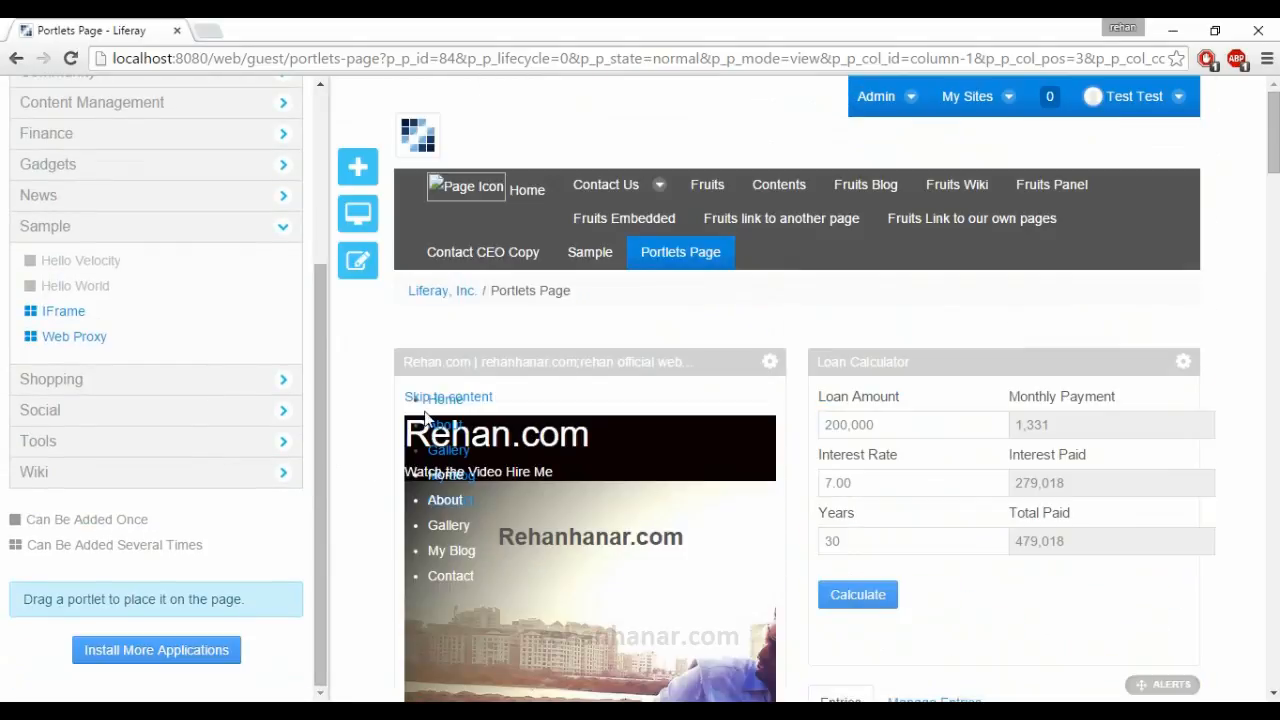
click(484, 398)
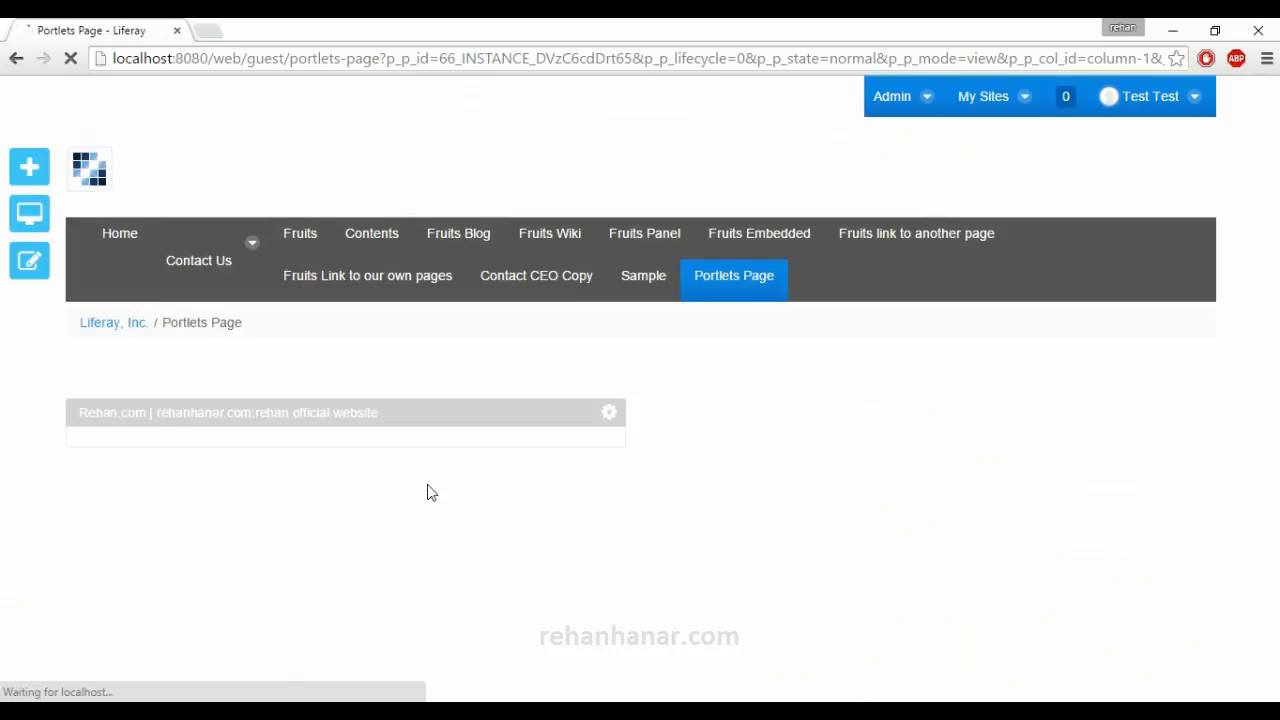
scroll(420, 486, down, 8)
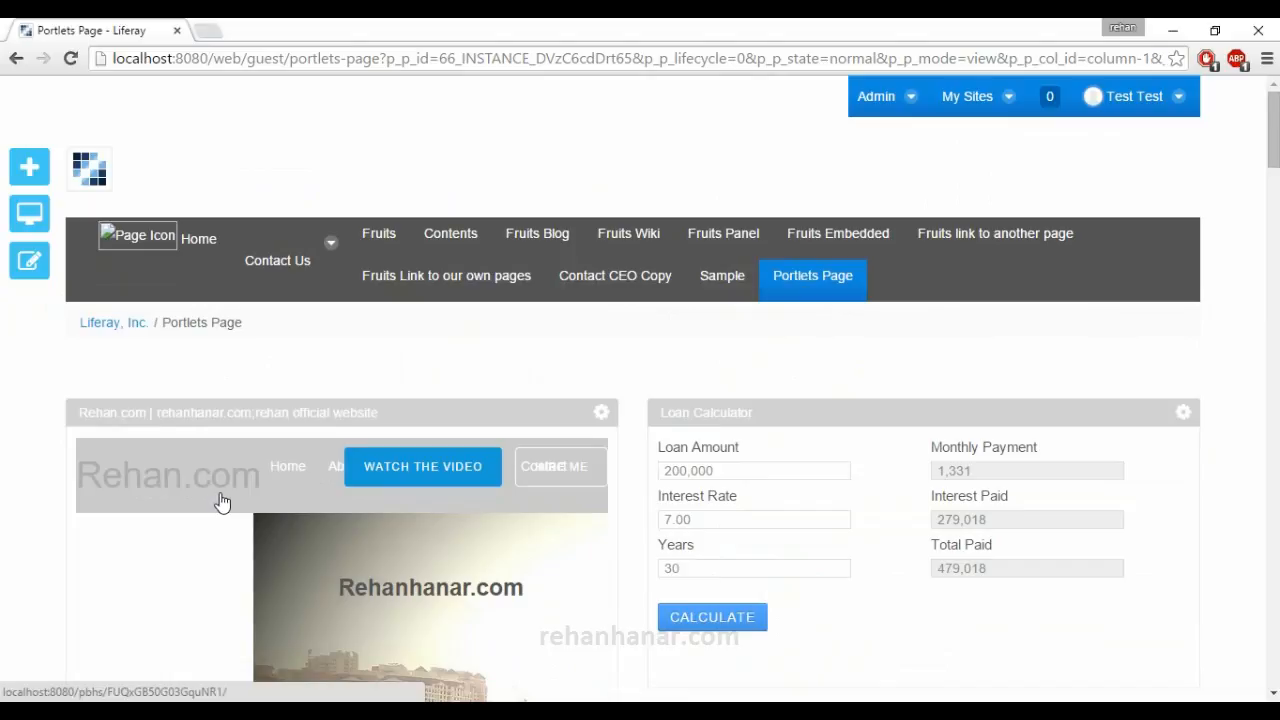
Add the Amazon Rankings portlet from the Shopping category above the Web Proxy, and the Shopping portlet above Amazon Rankings.
mouse_move(33, 272)
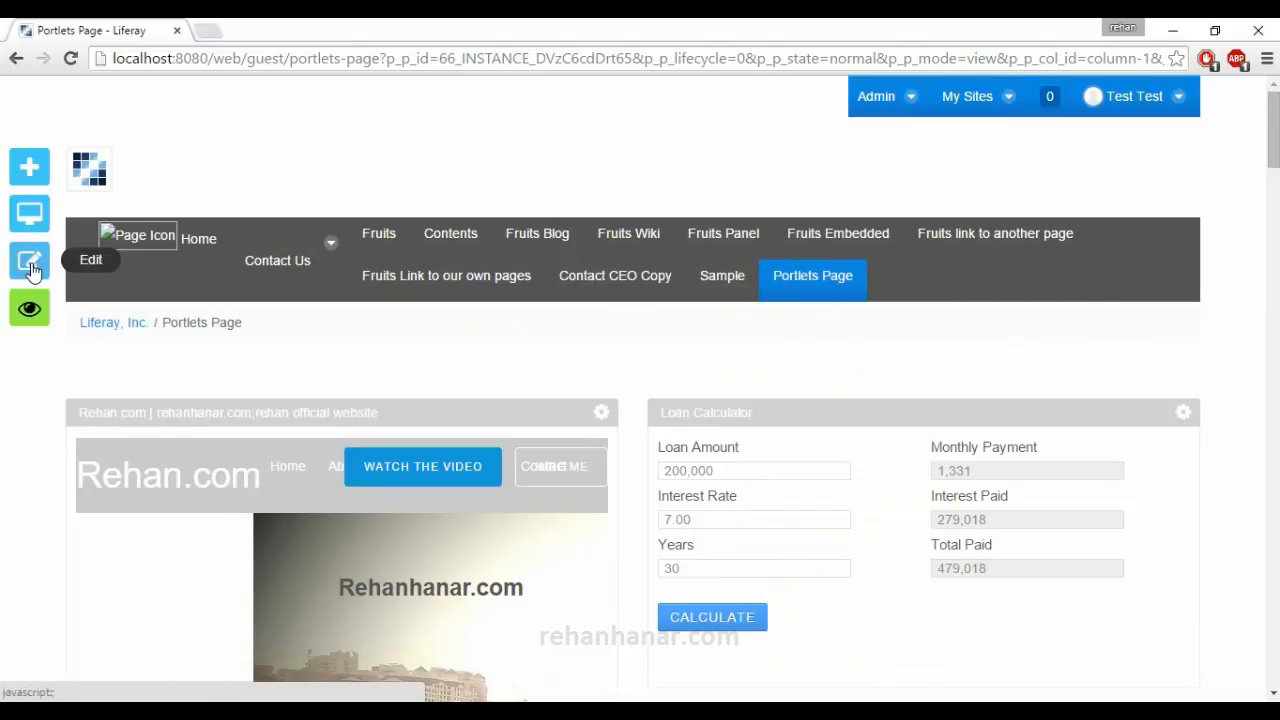
click(29, 166)
scroll(147, 412, down, 1)
click(146, 409)
click(150, 429)
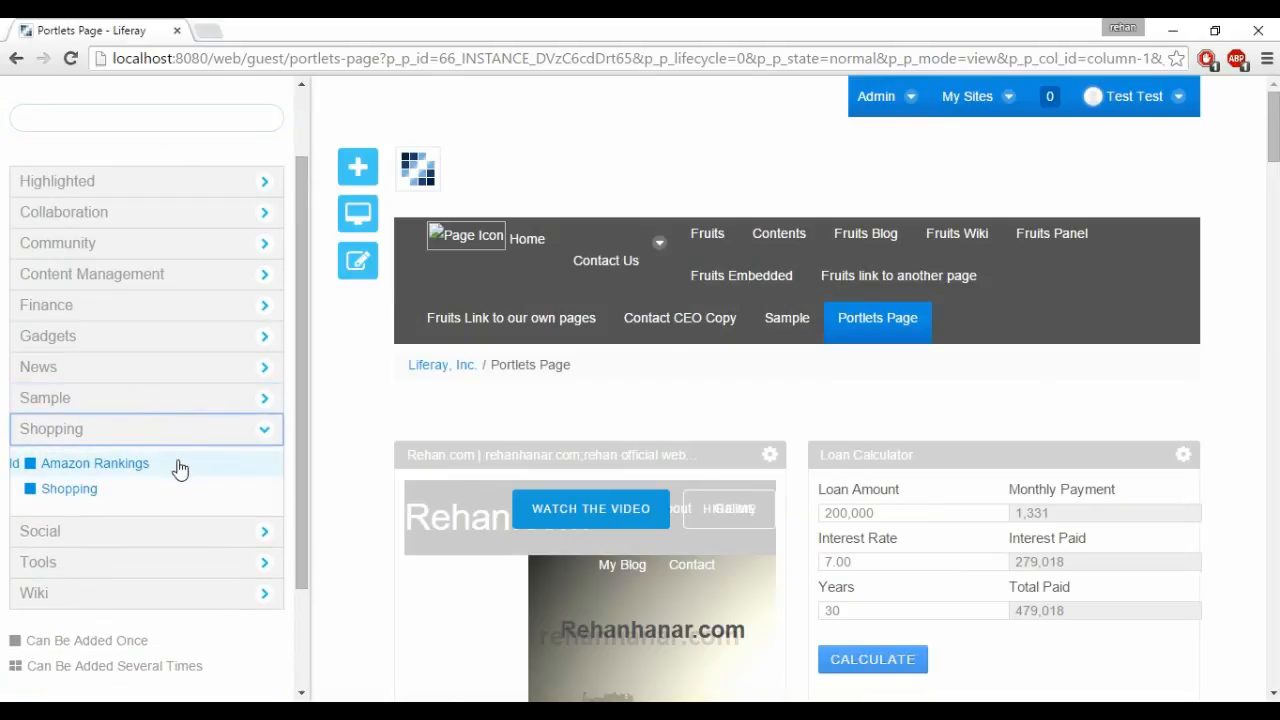
drag(168, 470, 353, 461)
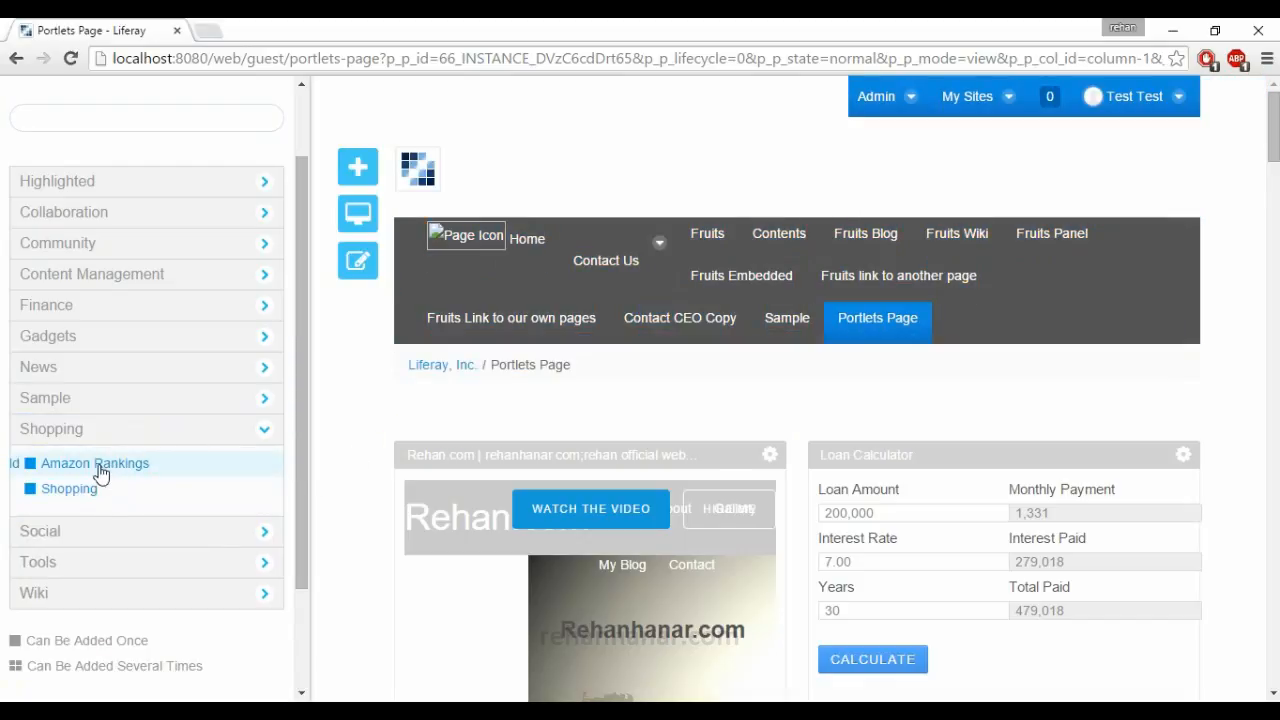
click(232, 465)
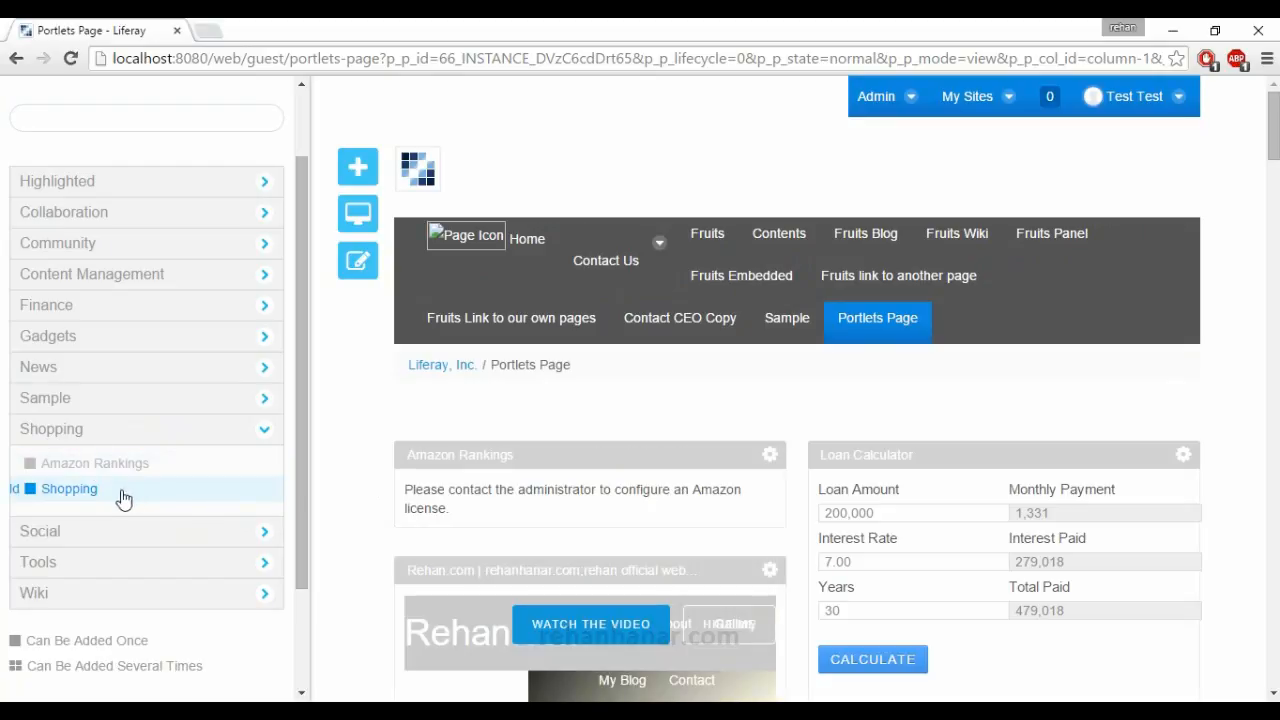
mouse_move(86, 500)
mouse_down()
mouse_move(526, 427)
mouse_move(466, 458)
mouse_move(75, 500)
mouse_up()
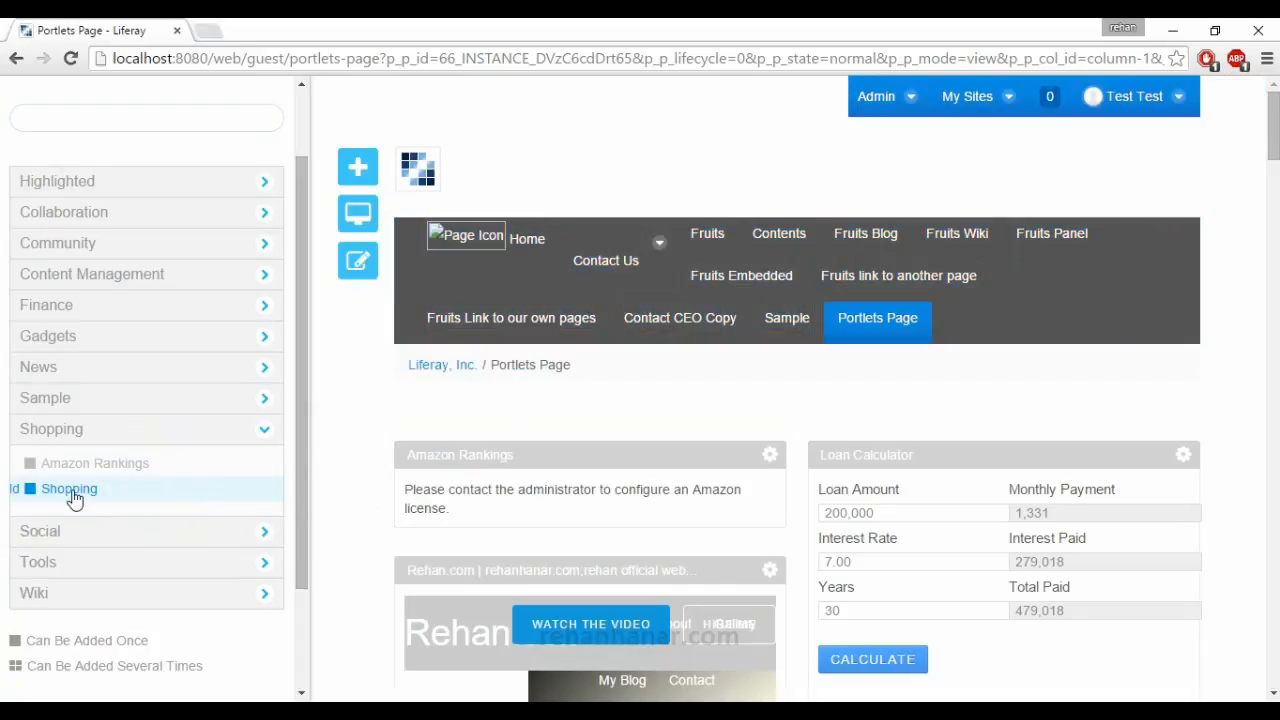
click(15, 491)
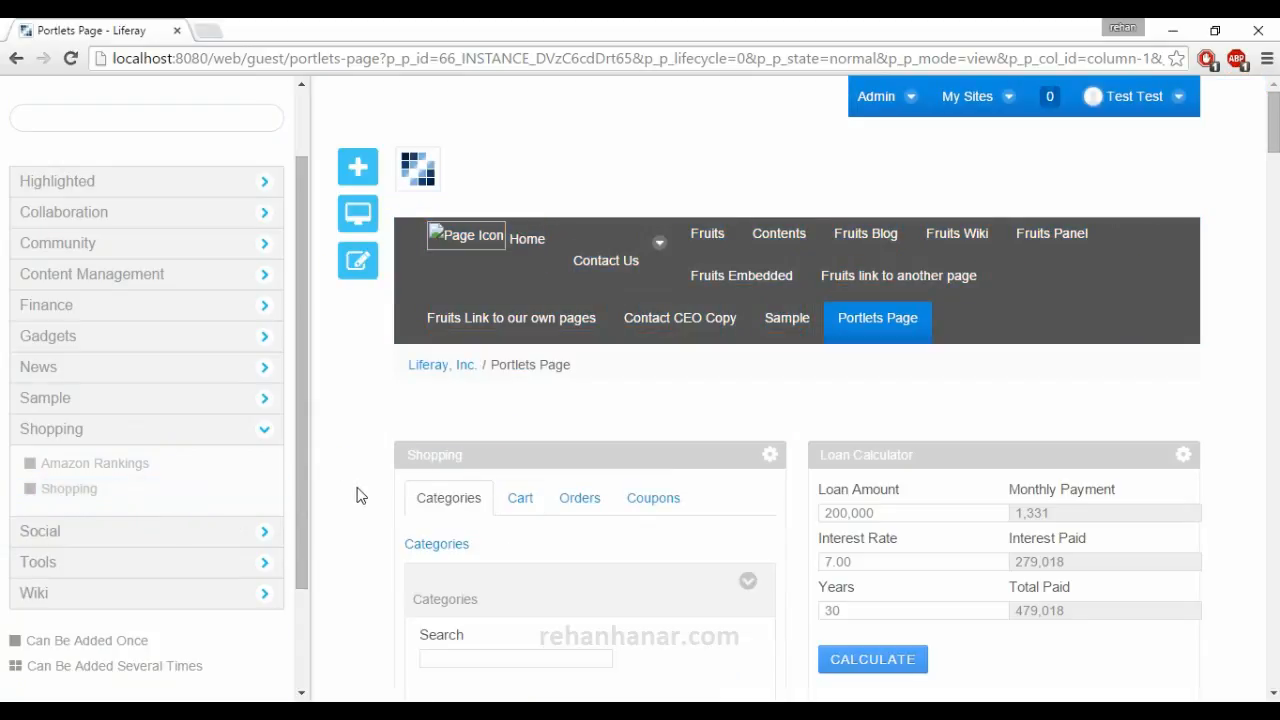
Reduce the browser zoom to 75% and expand the Social category in the list of applications.
key(ctrl+minus)
key(ctrl+minus)
key(ctrl+minus)
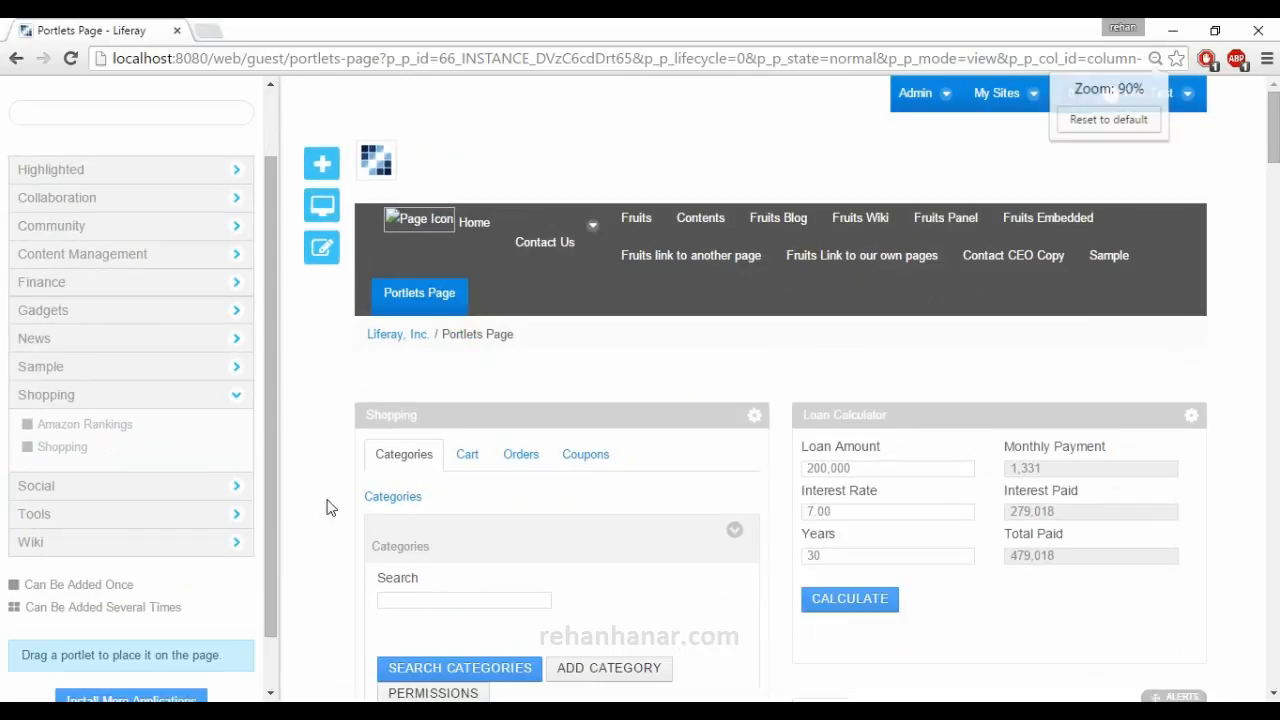
key(ctrl+minus)
key(ctrl+minus)
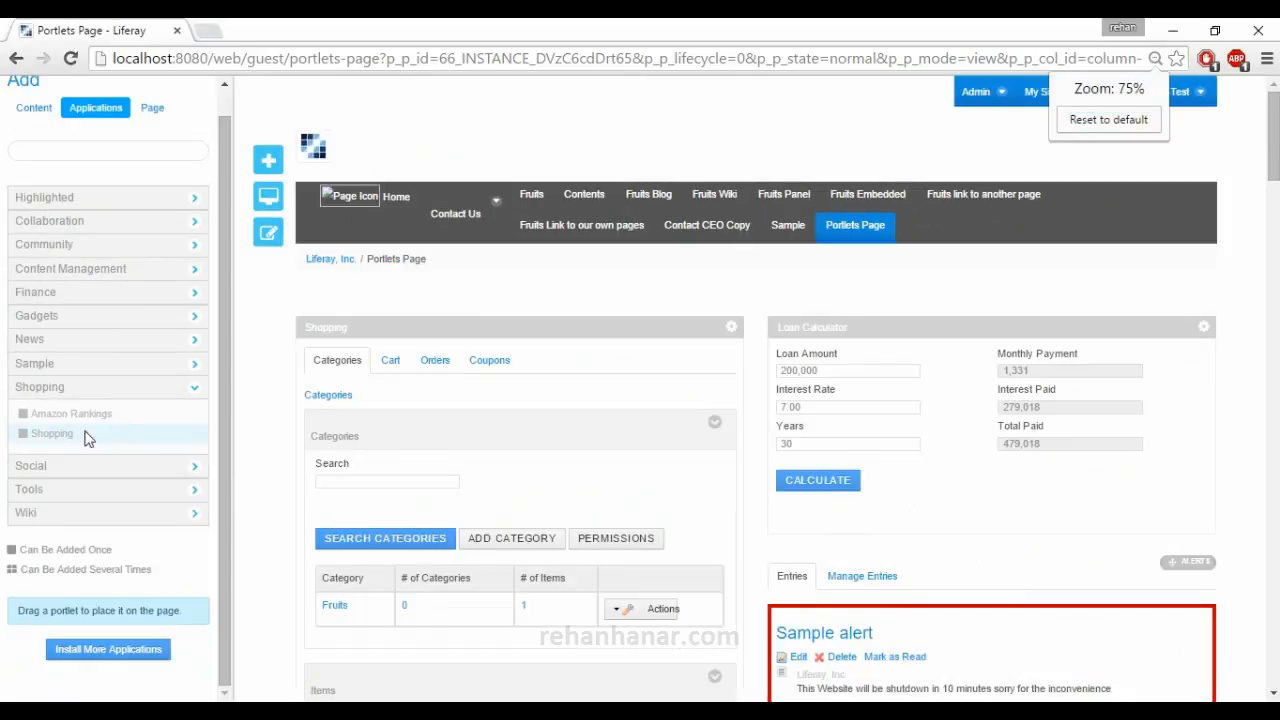
click(80, 468)
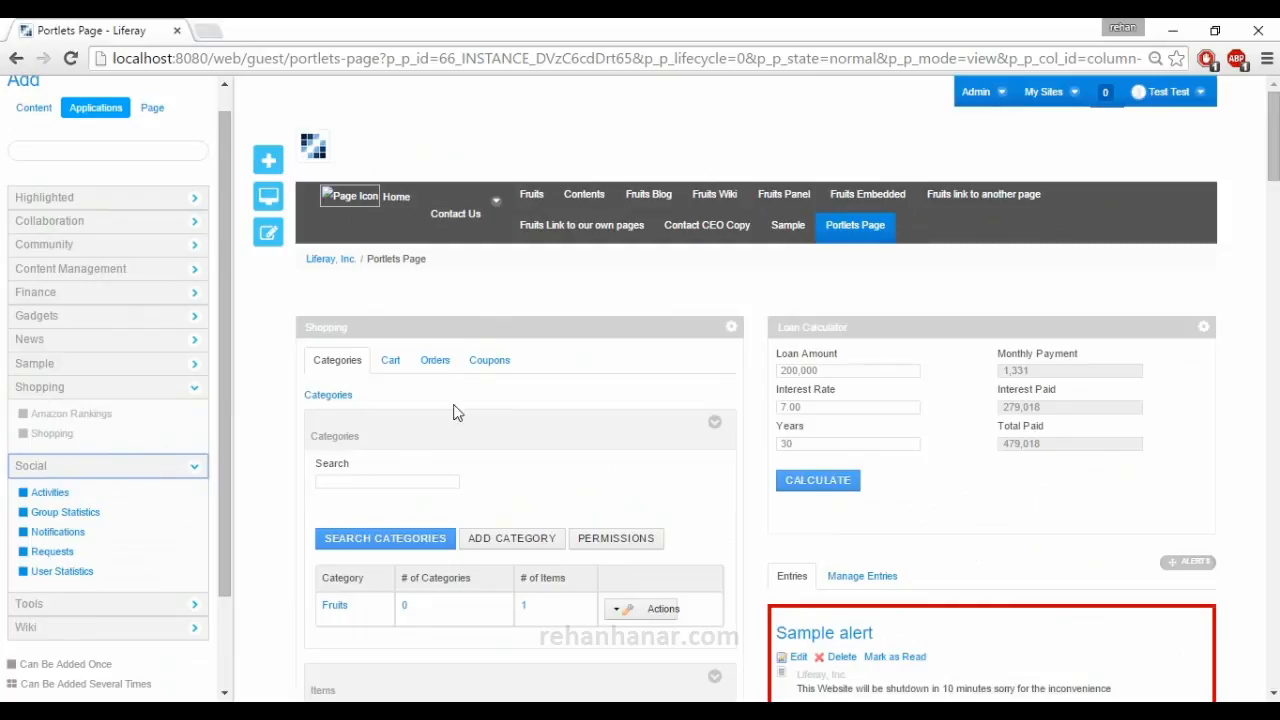
Open the Amazon Rankings portlet's configuration and examine its list of ISBN numbers.
scroll(663, 428, down, 3)
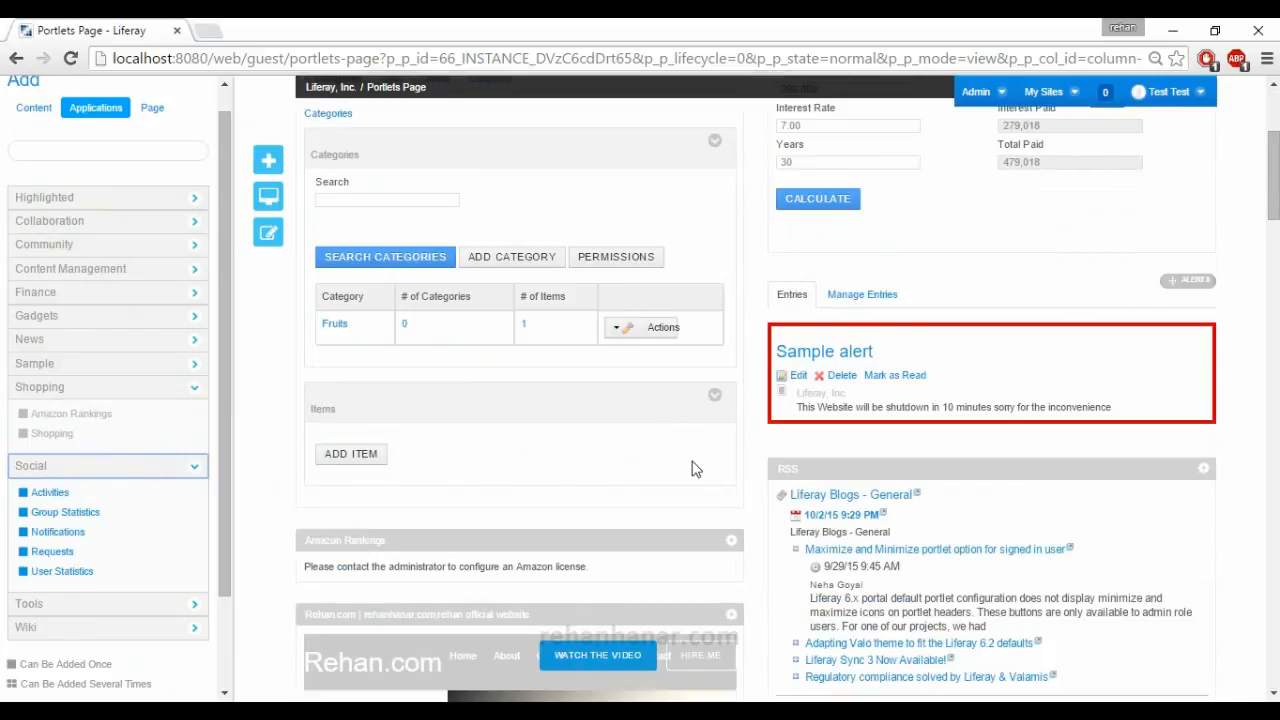
scroll(697, 470, down, 2)
click(732, 354)
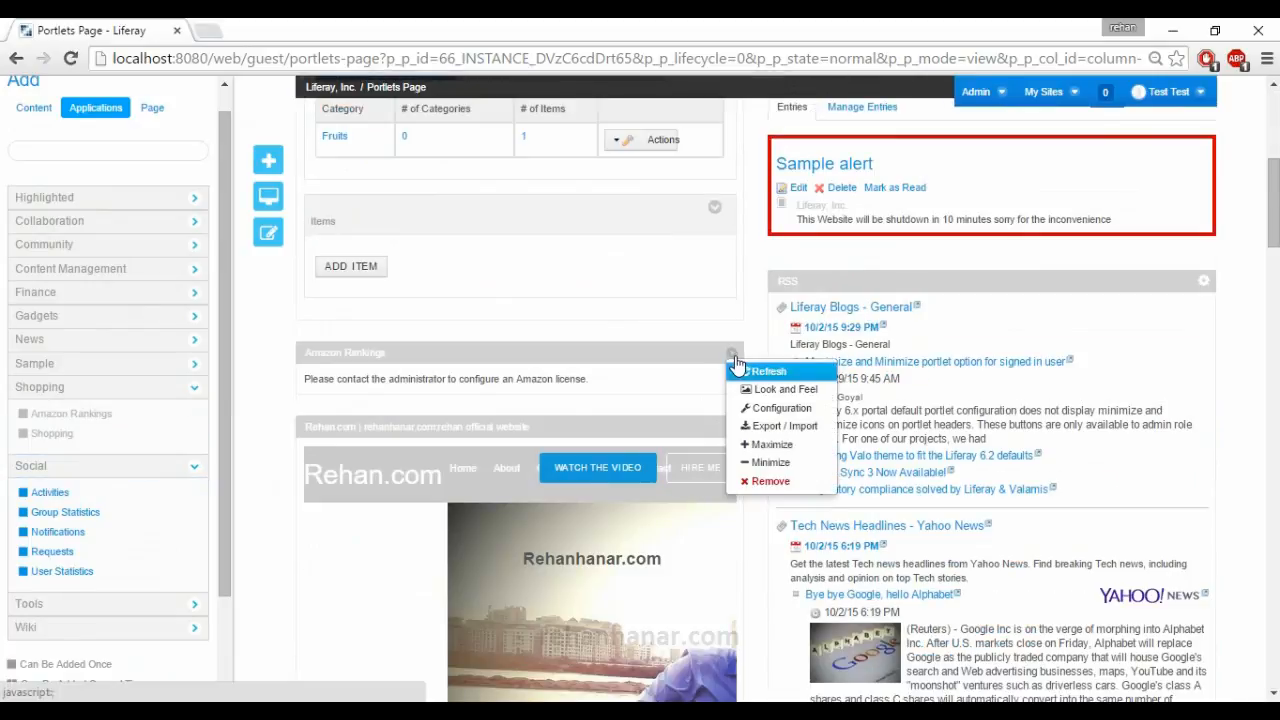
click(760, 412)
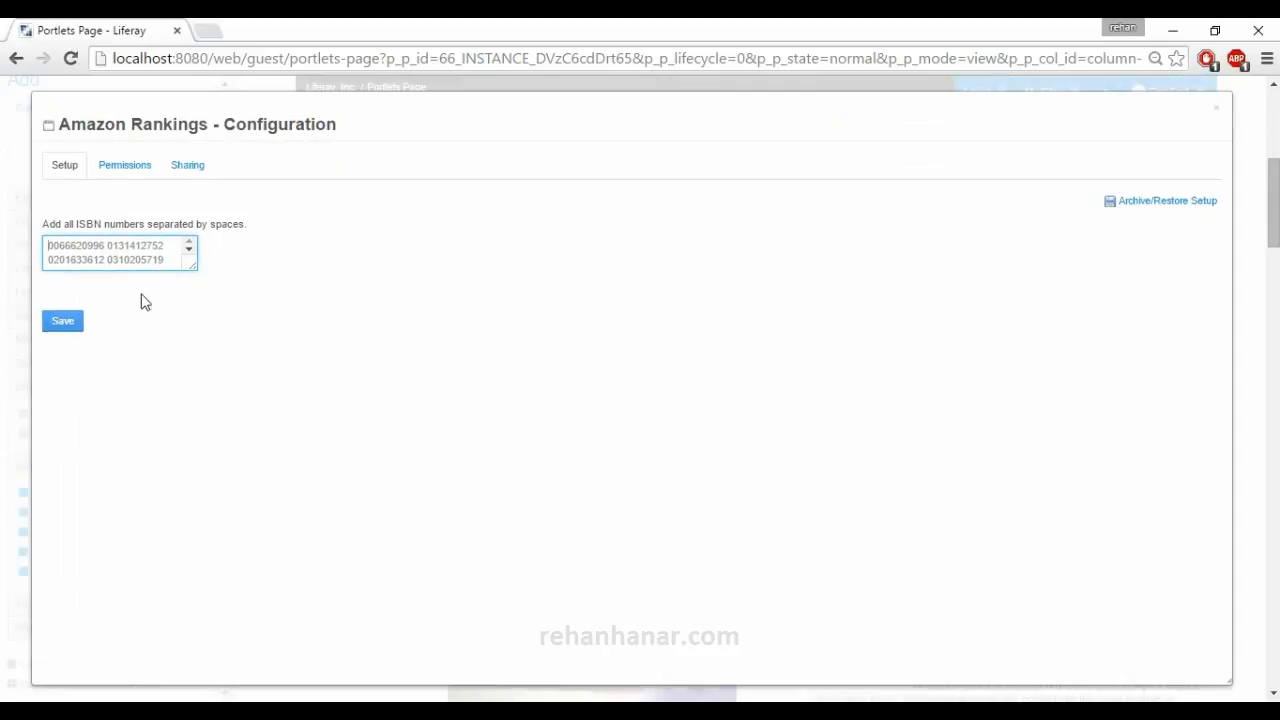
drag(106, 244, 44, 245)
drag(106, 244, 174, 247)
click(158, 265)
key(ctrl+v)
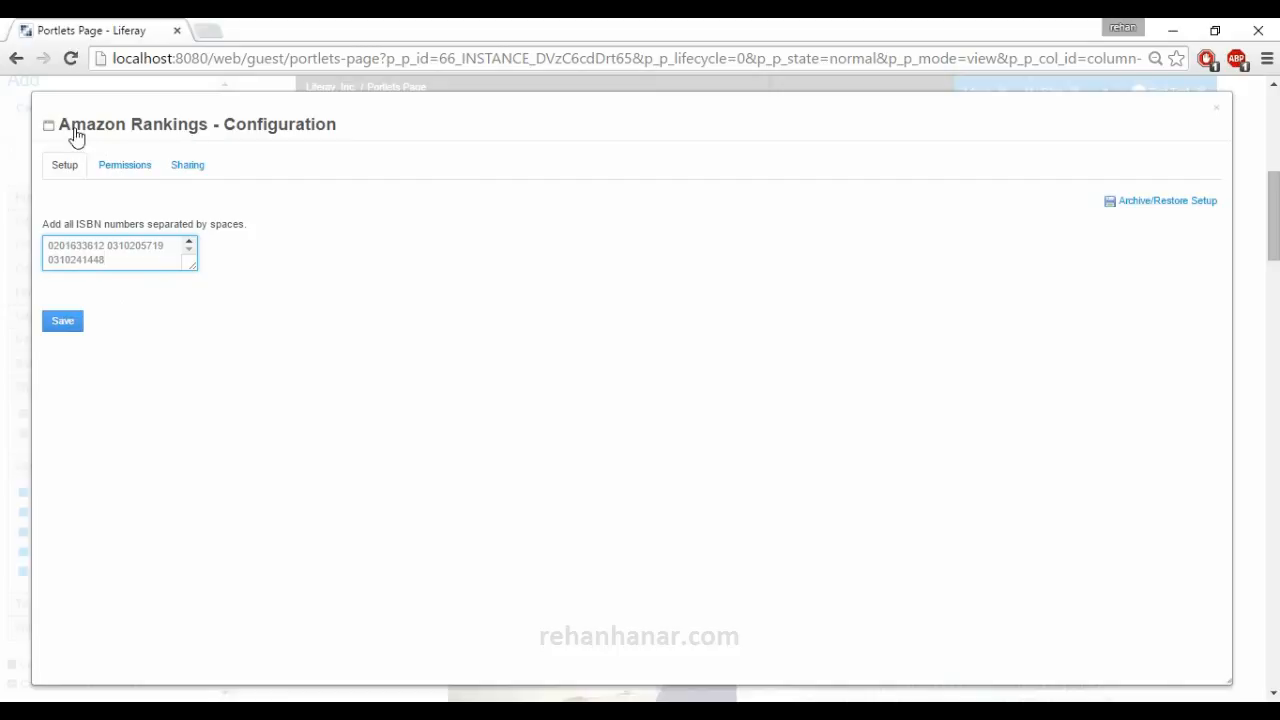
mouse_move(62, 128)
mouse_down()
mouse_move(165, 133)
mouse_move(58, 124)
mouse_up()
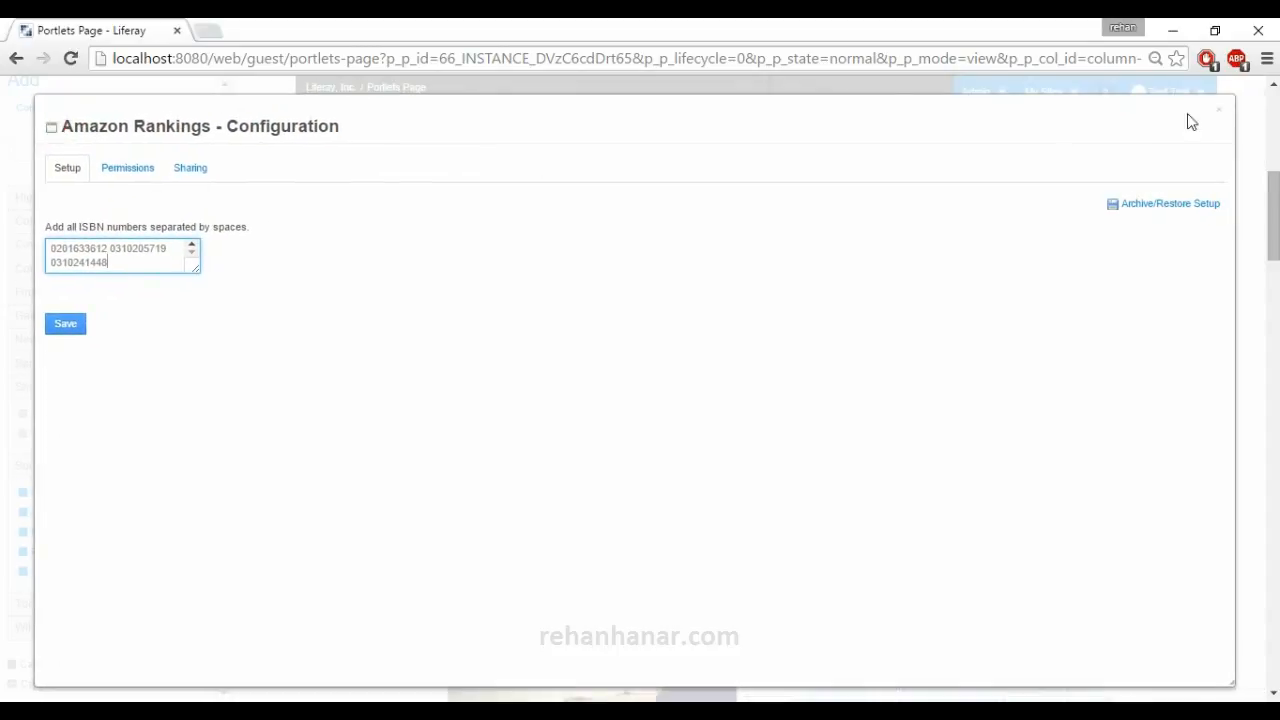
Close the Amazon Rankings configuration and examine the categories listed in the Shopping portlet.
click(1222, 117)
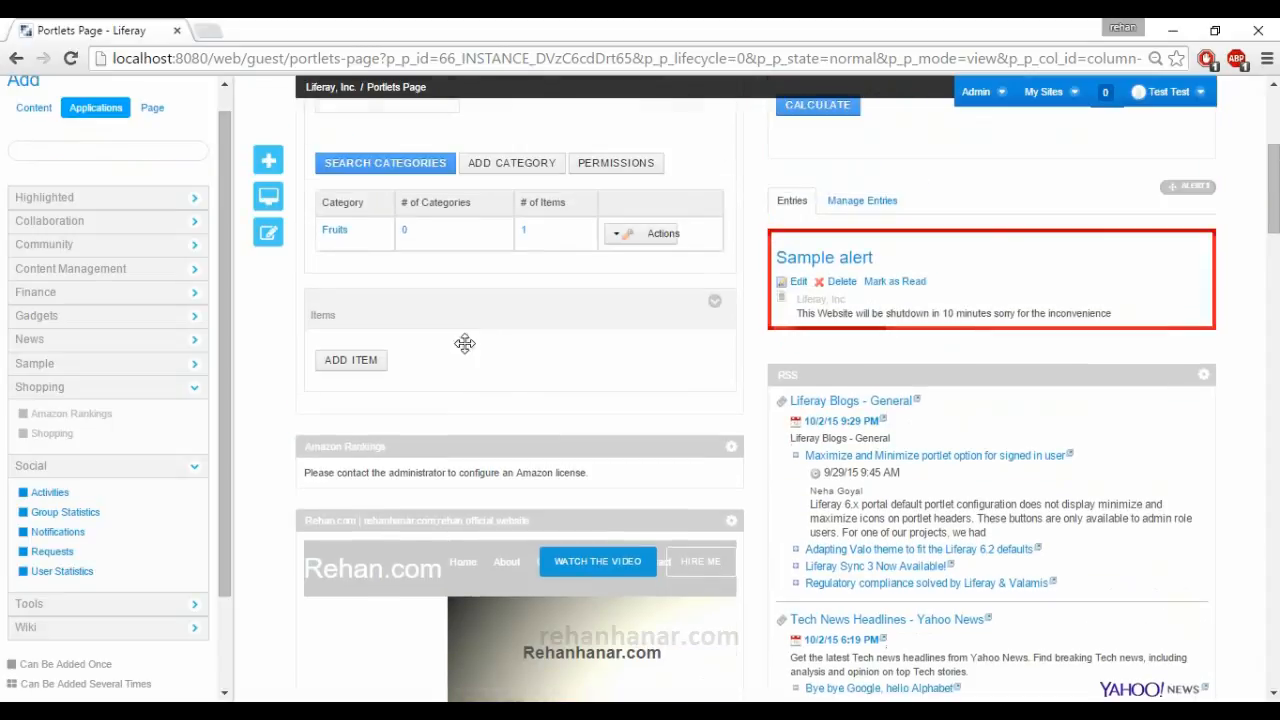
scroll(540, 447, up, 1)
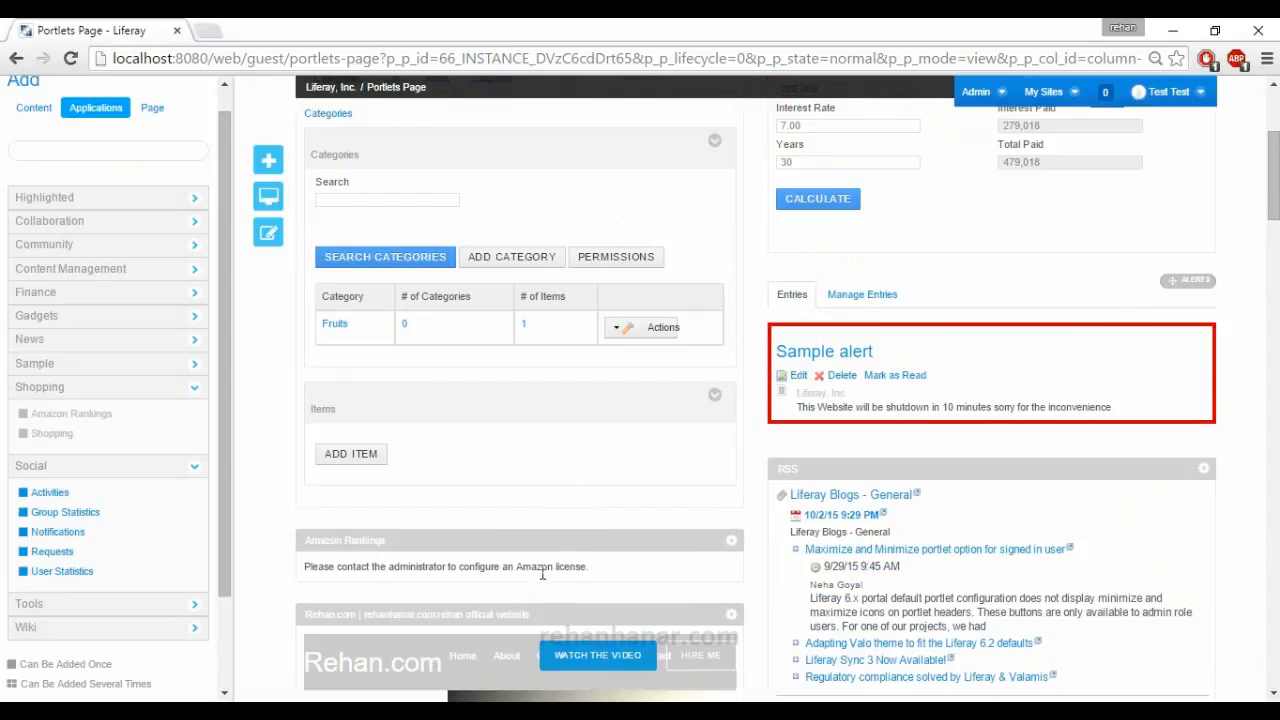
scroll(644, 562, up, 2)
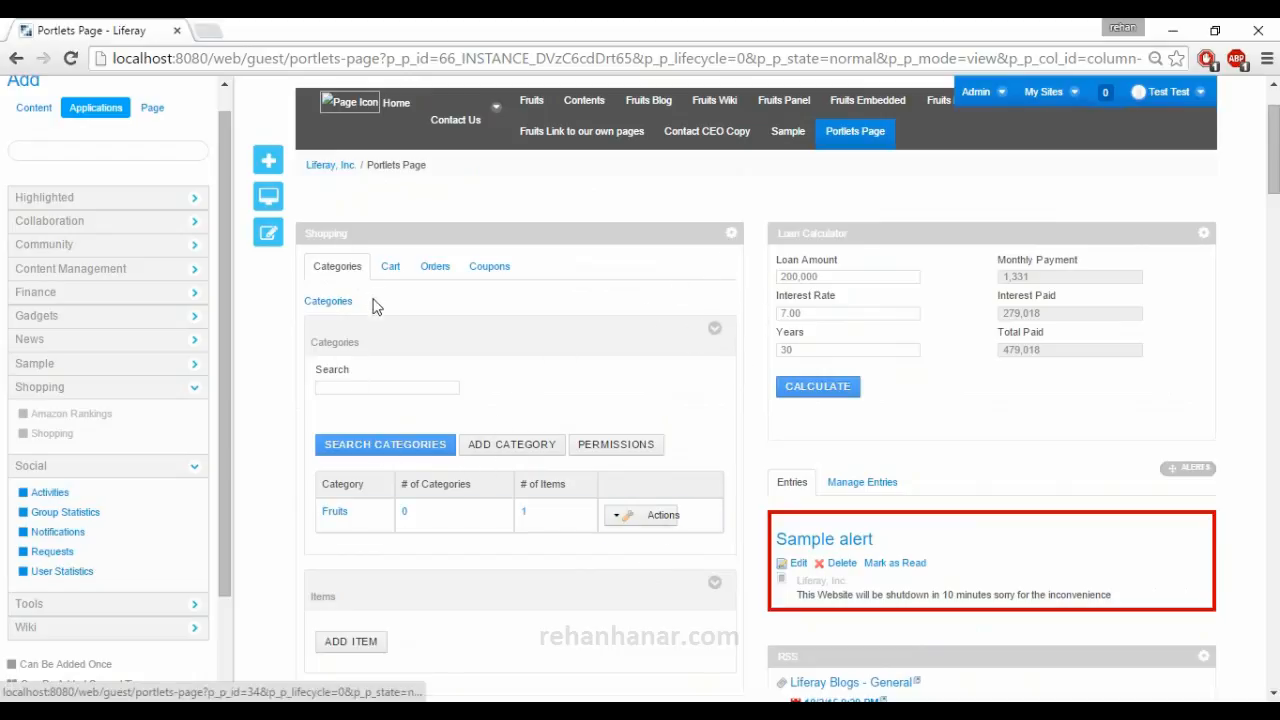
drag(358, 515, 316, 512)
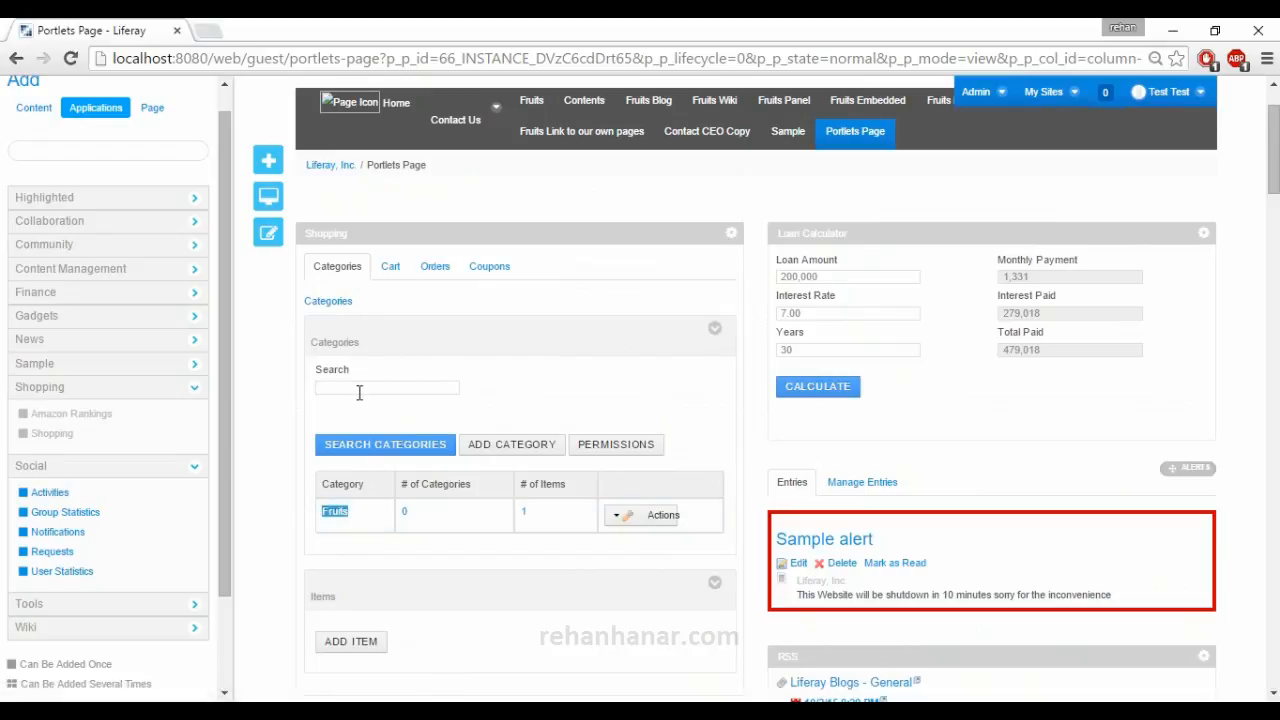
Start a new category in the Shopping portlet and name it "Electronics".
click(551, 441)
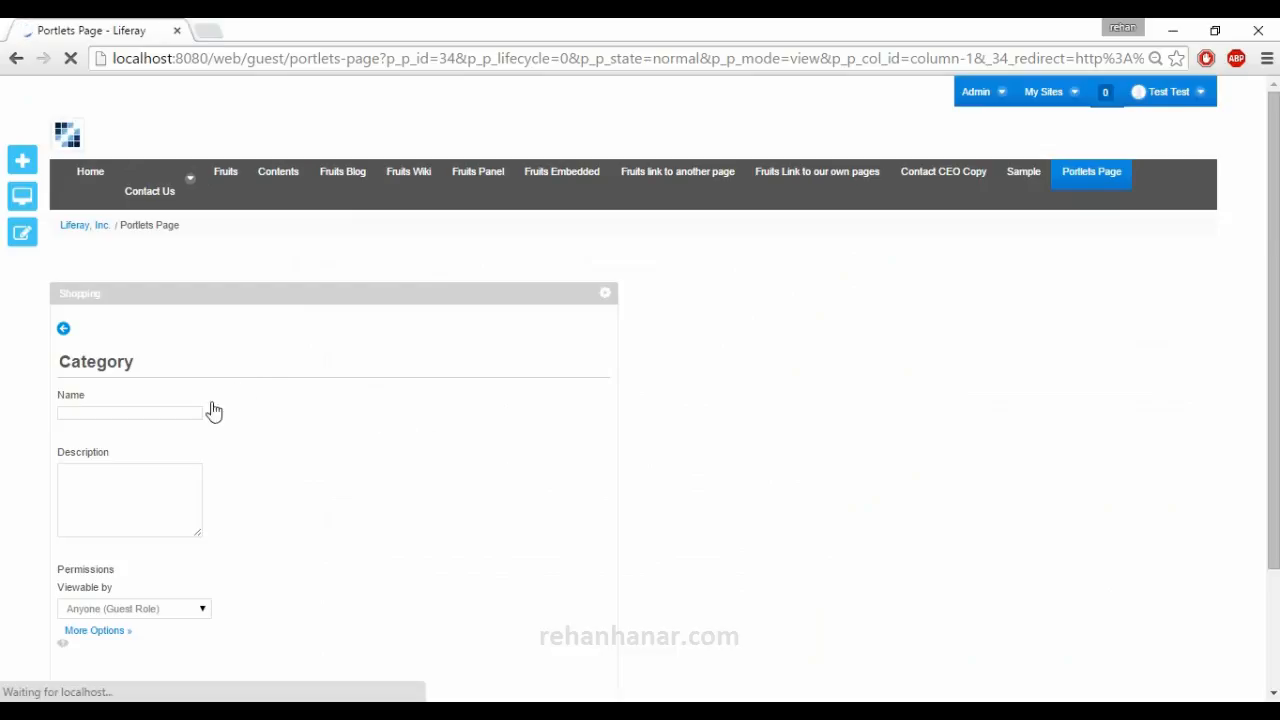
click(103, 416)
click(101, 411)
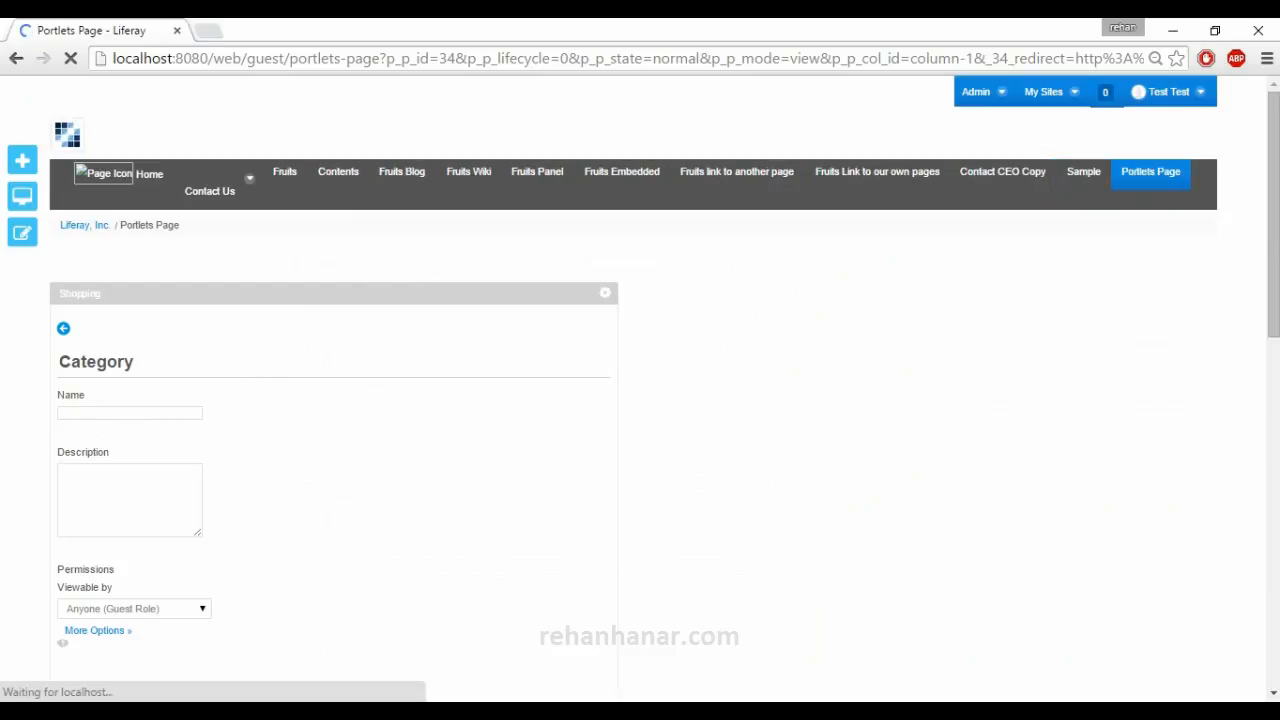
scroll(104, 400, down, 1)
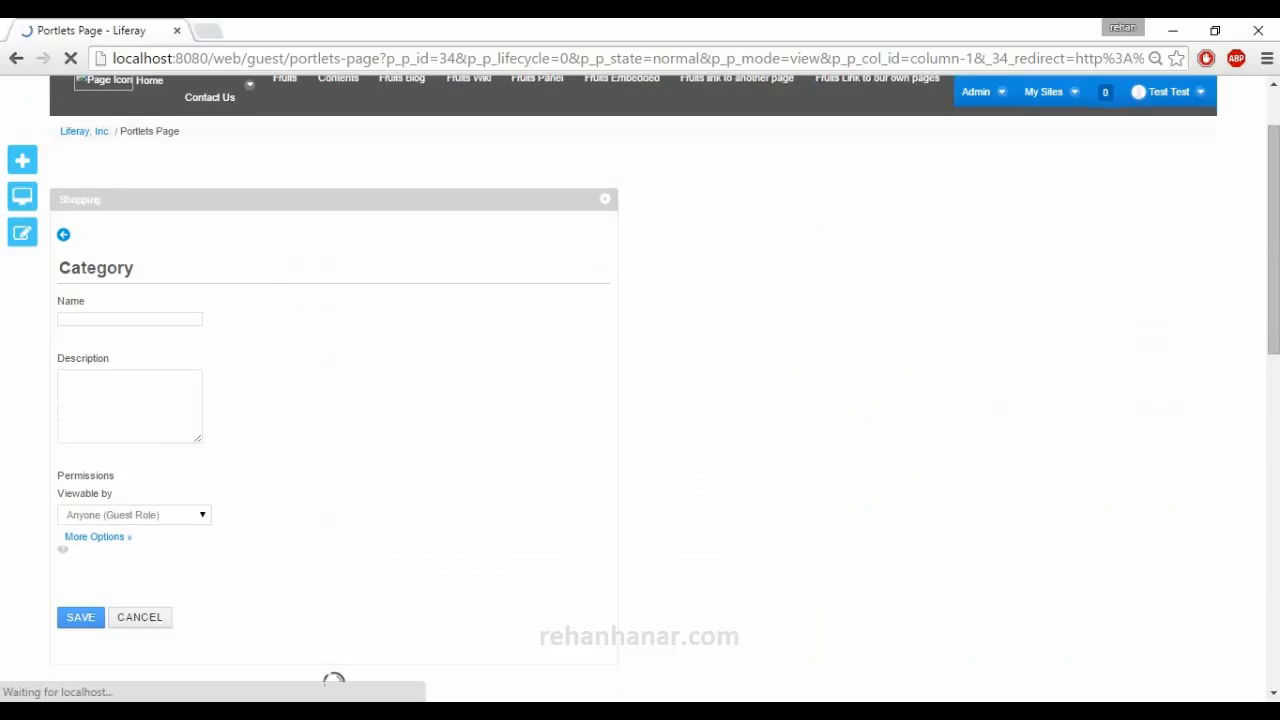
click(162, 321)
text(Electr)
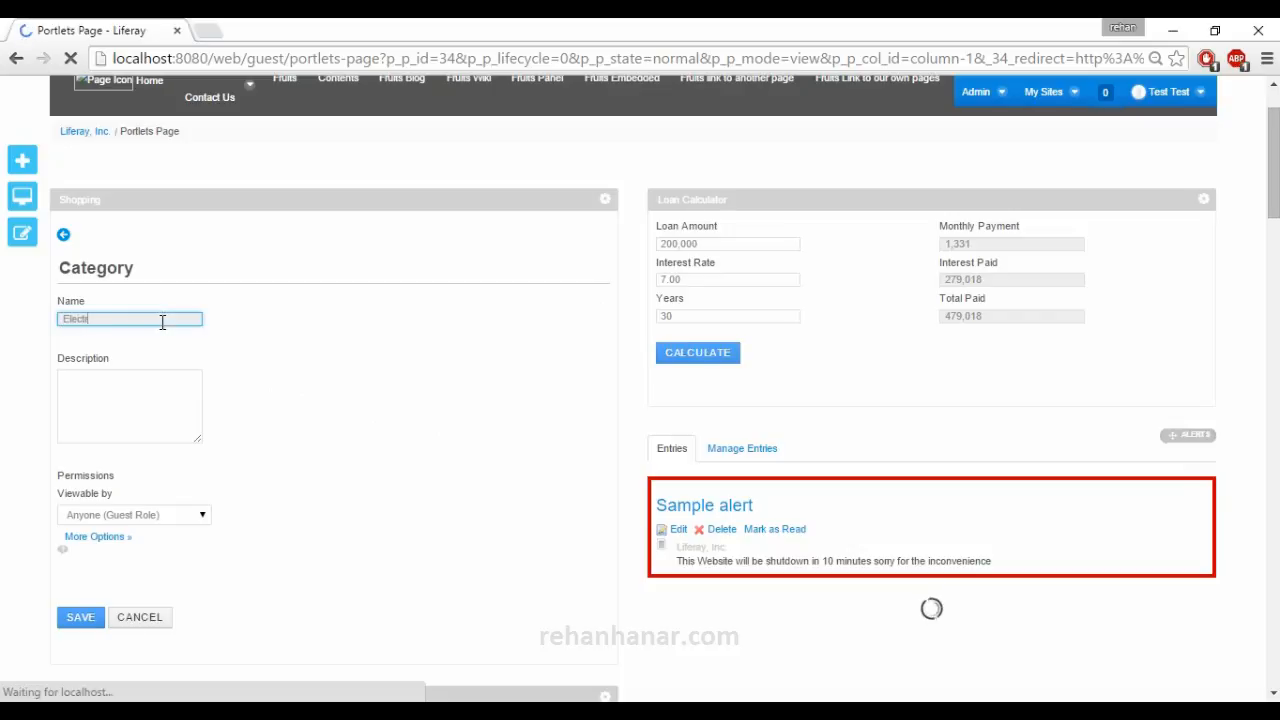
text(9onics)
key(Tab)
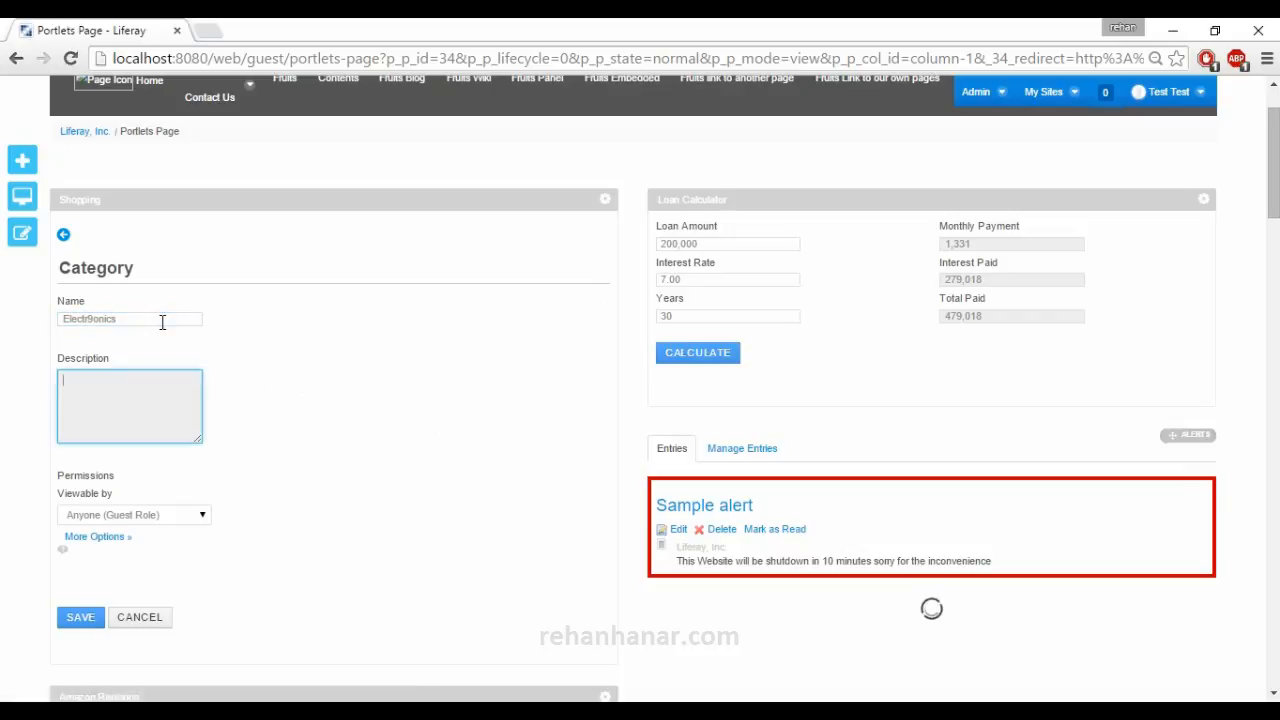
click(91, 318)
key(BackSpace)
key(Tab)
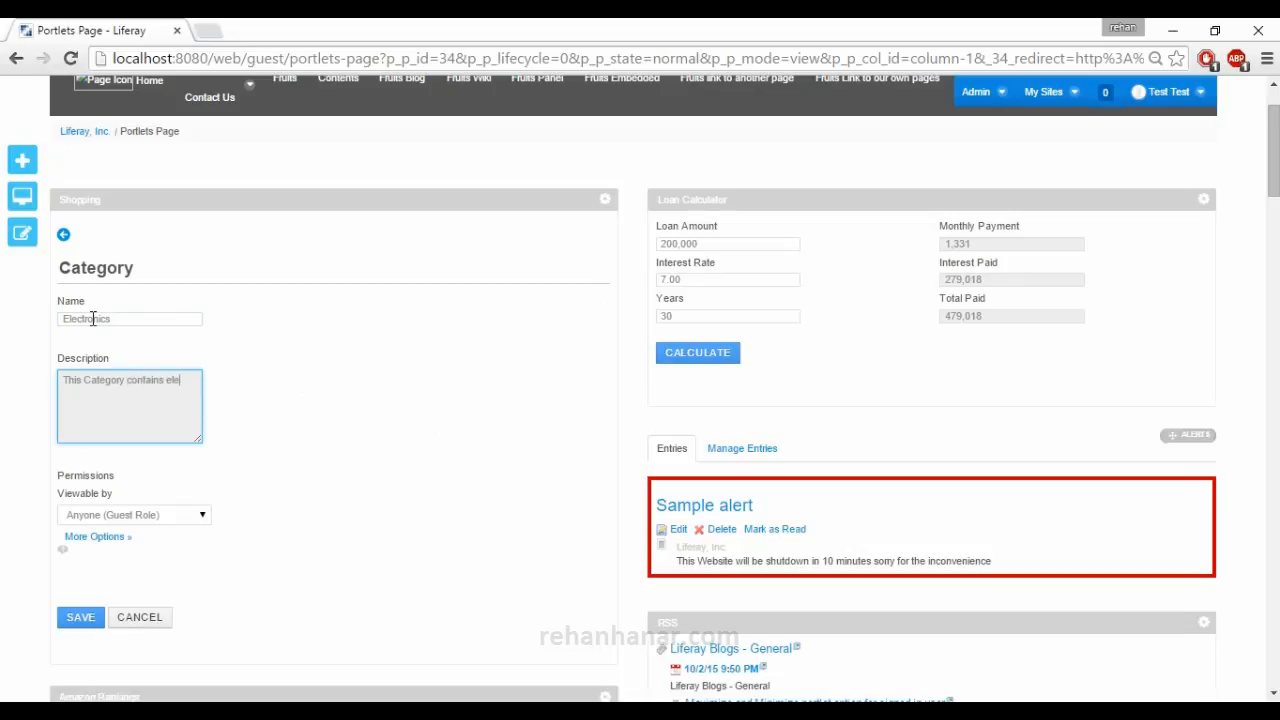
Describe the category as "This Category contains electronics goods" and save it.
text(nics goods)
click(78, 616)
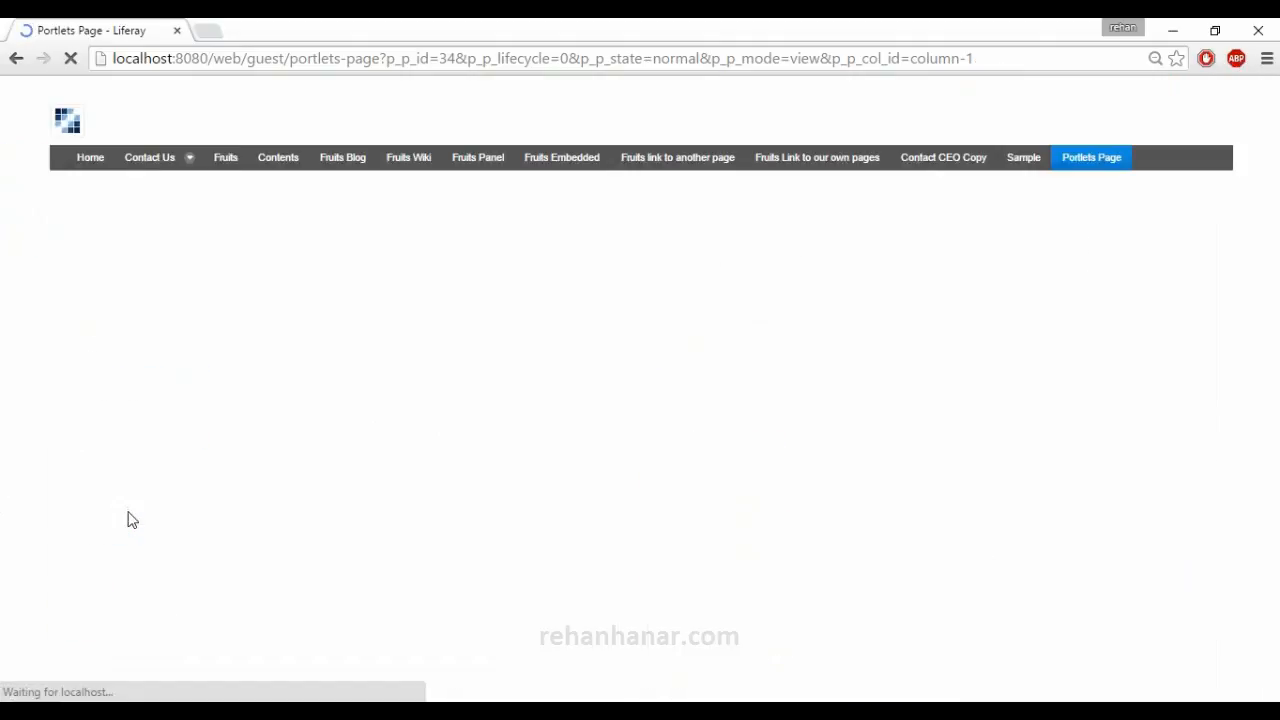
scroll(420, 530, down, 1)
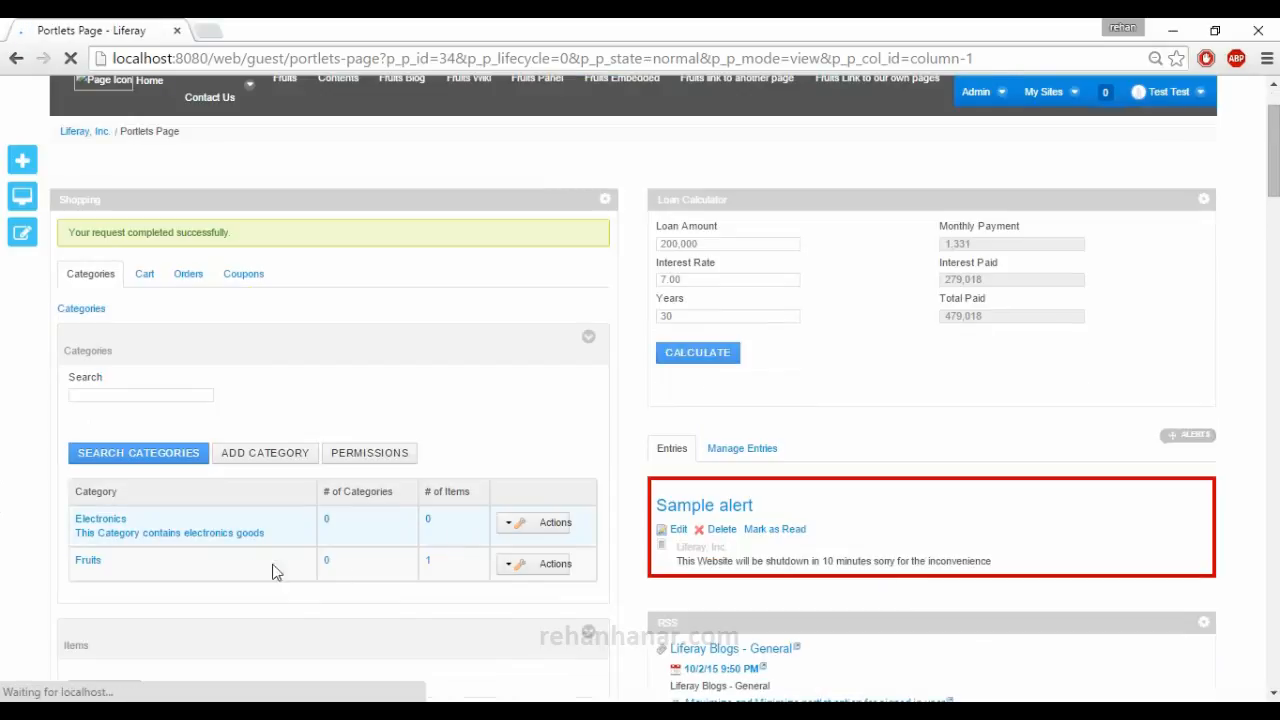
Start a new item in the Electronics category with "Apple Phone" as both its SKU and its name.
click(168, 545)
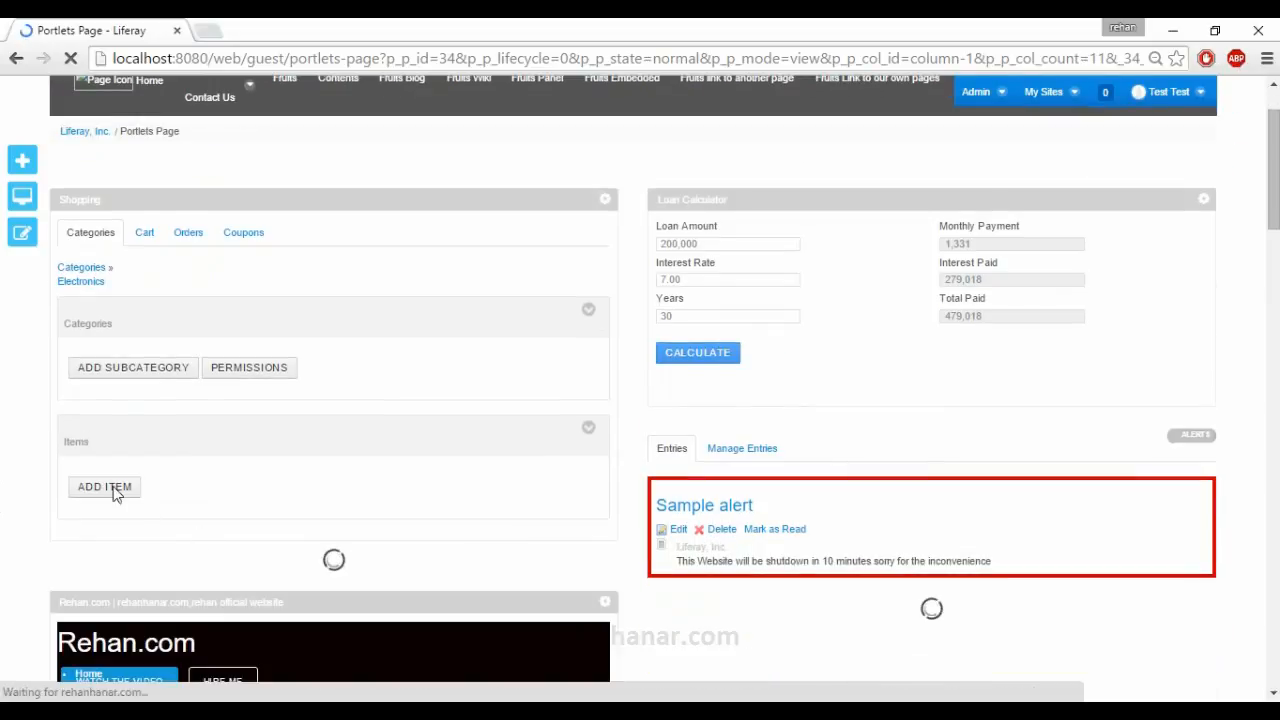
click(114, 489)
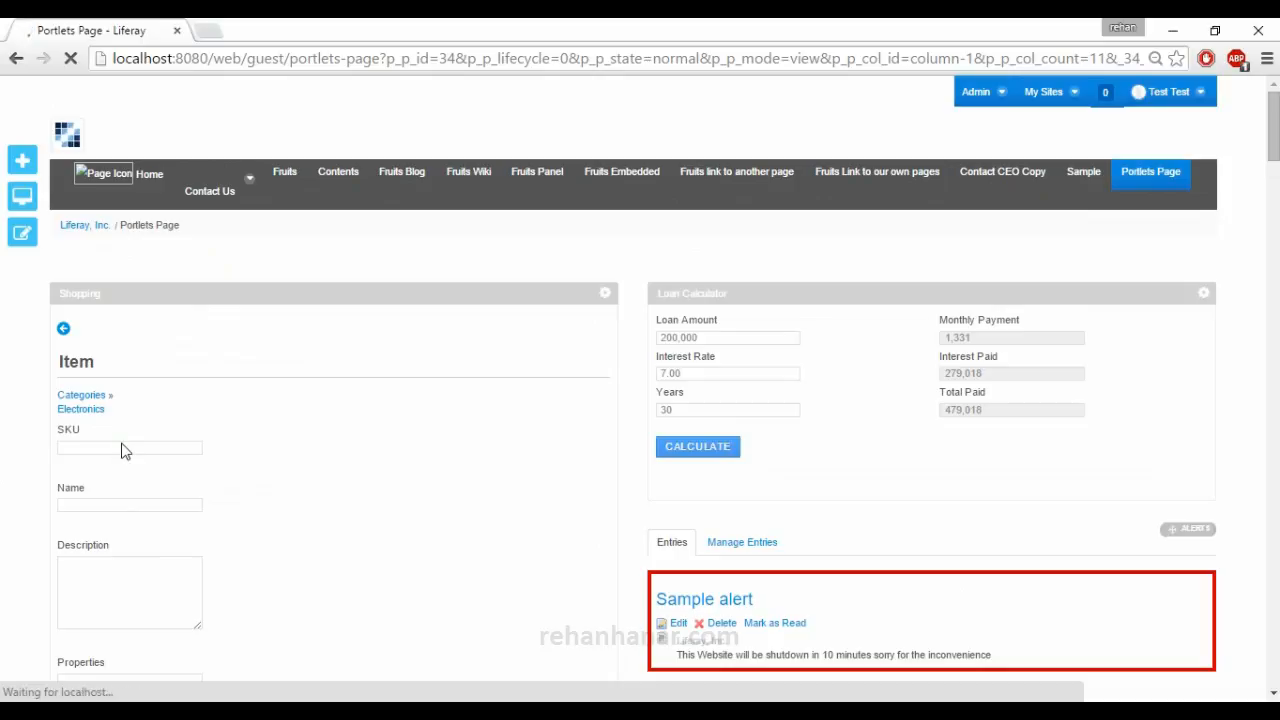
click(123, 448)
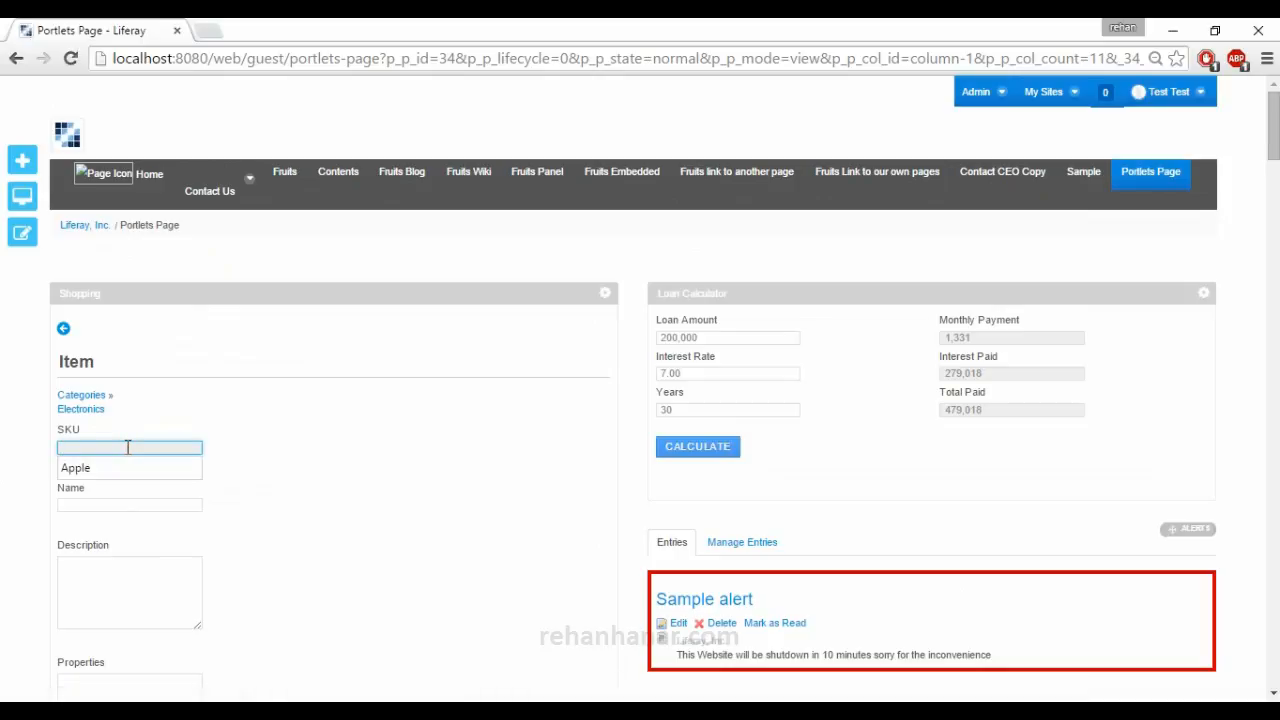
text(Apple Phone)
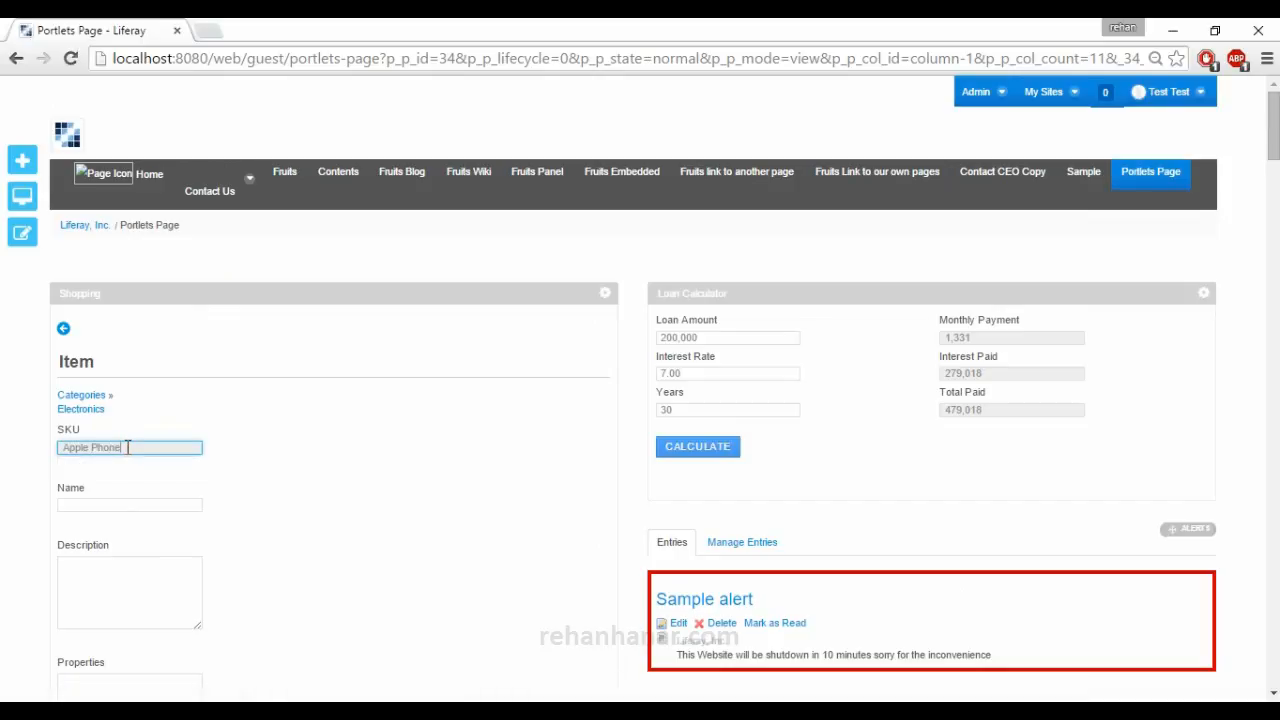
key(Tab)
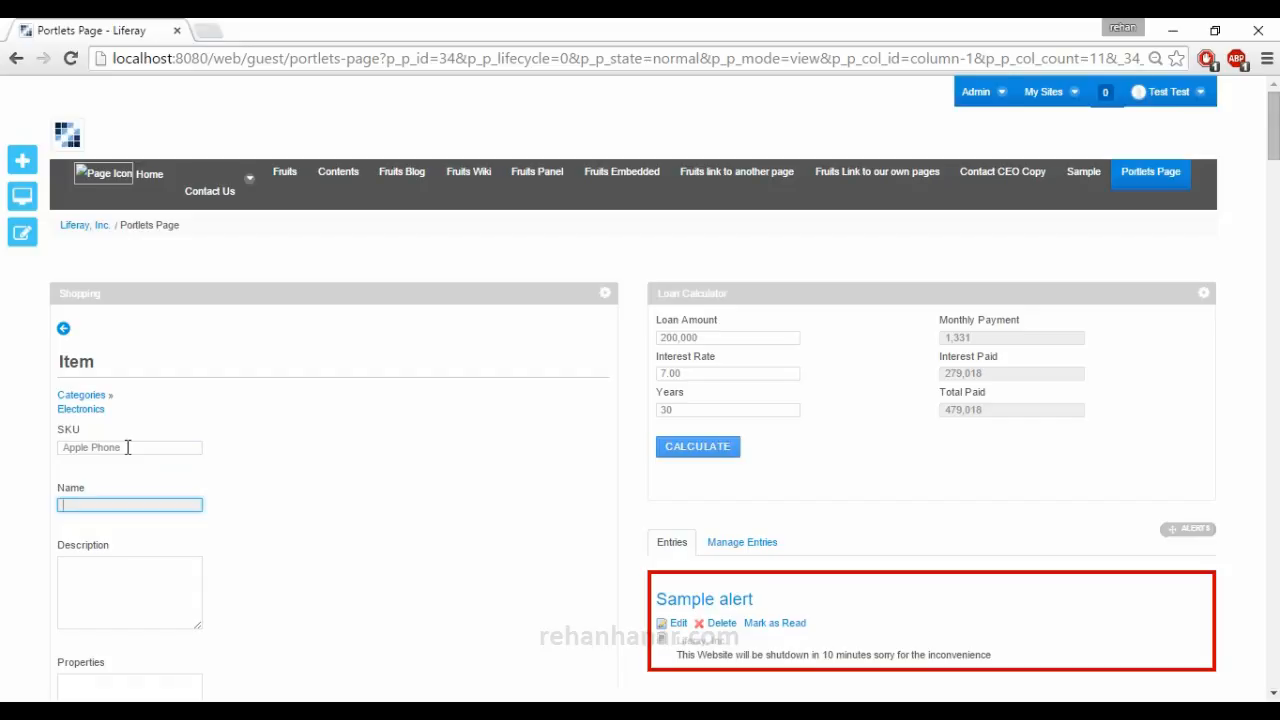
text(Apple Phone)
Enter the item's description "iphone 6 32 GB" and its properties "FAST AND STABLE".
key(Tab)
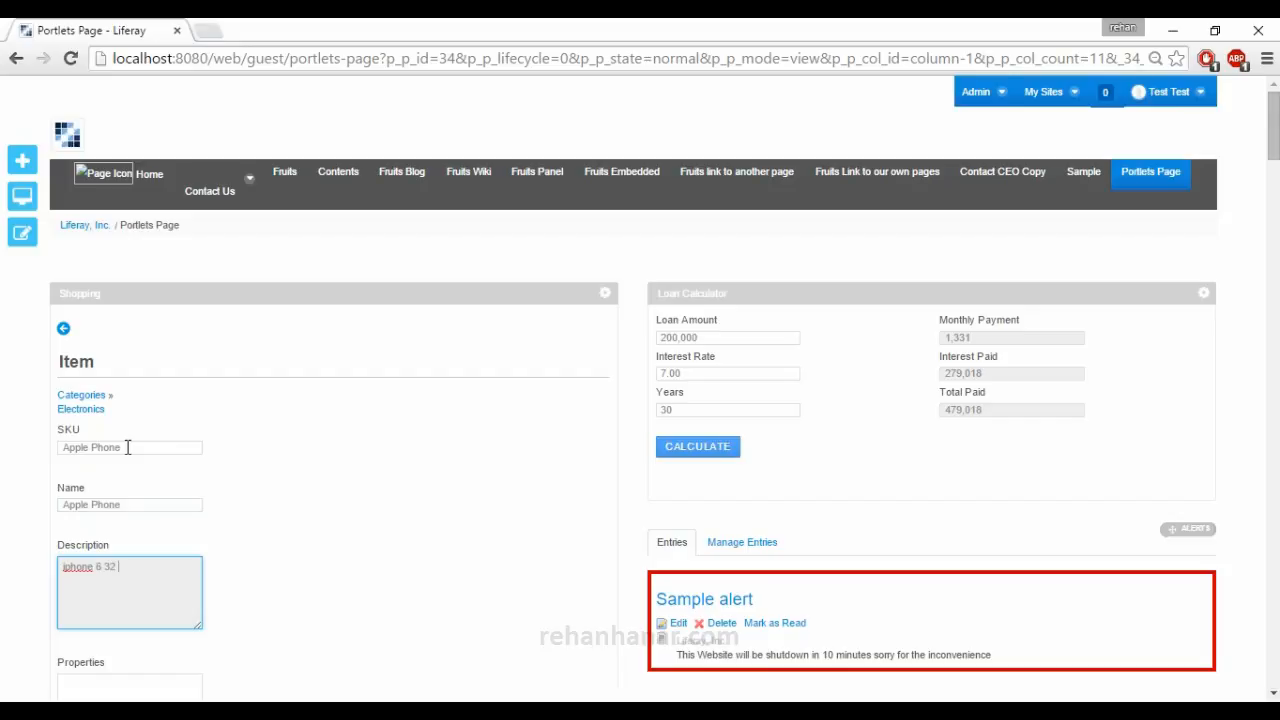
key(Tab)
scroll(135, 470, down, 2)
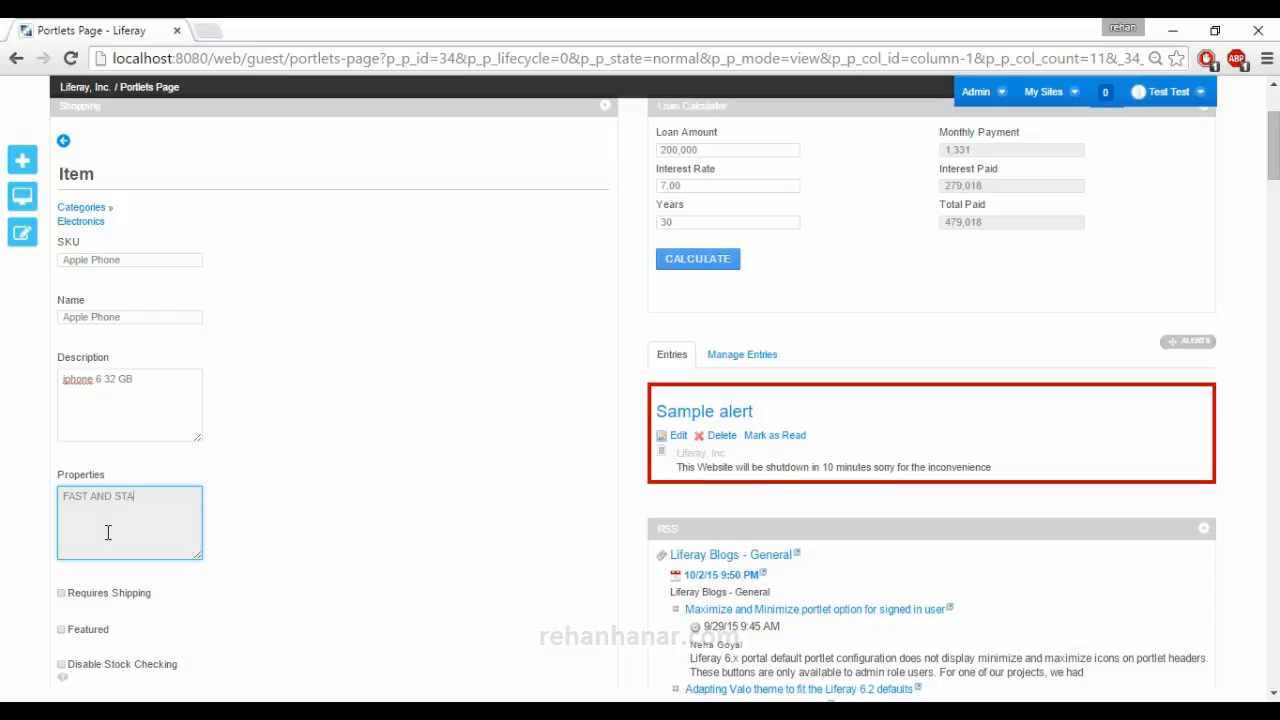
scroll(108, 532, down, 1)
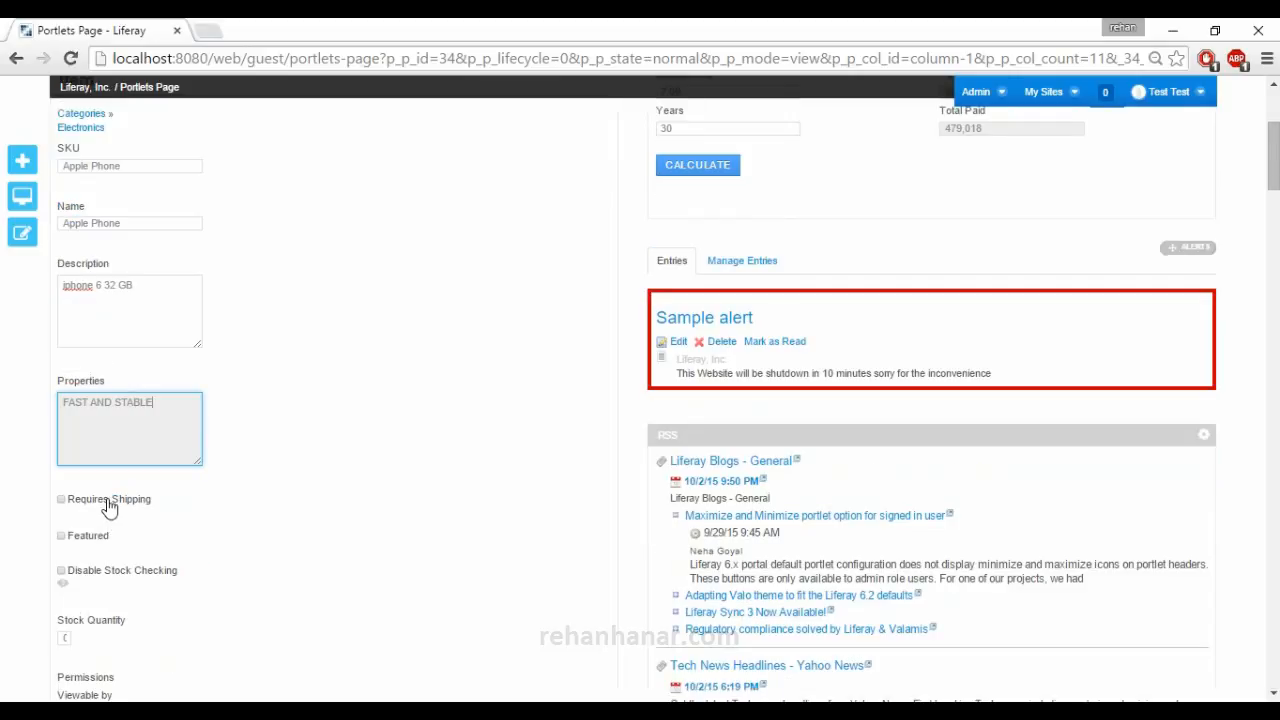
Mark the item as requiring shipping, set its stock quantity to 1, and save it.
click(108, 502)
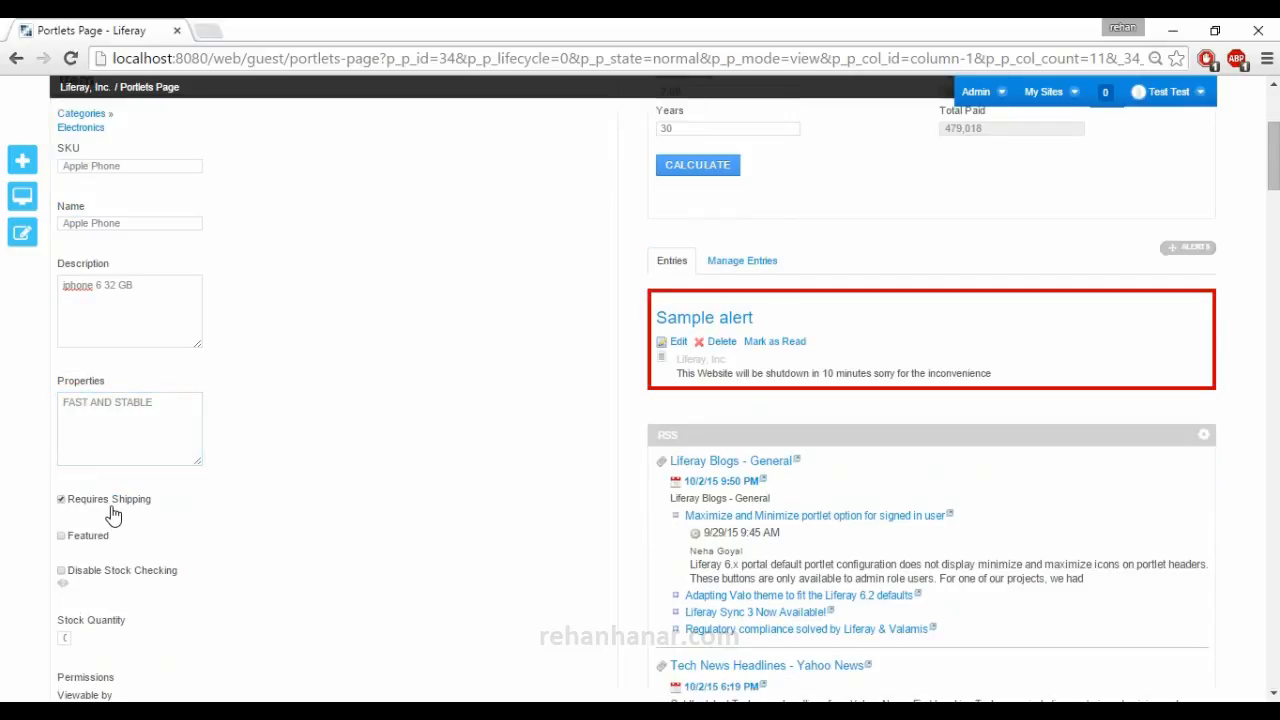
scroll(90, 550, down, 1)
double_click(69, 544)
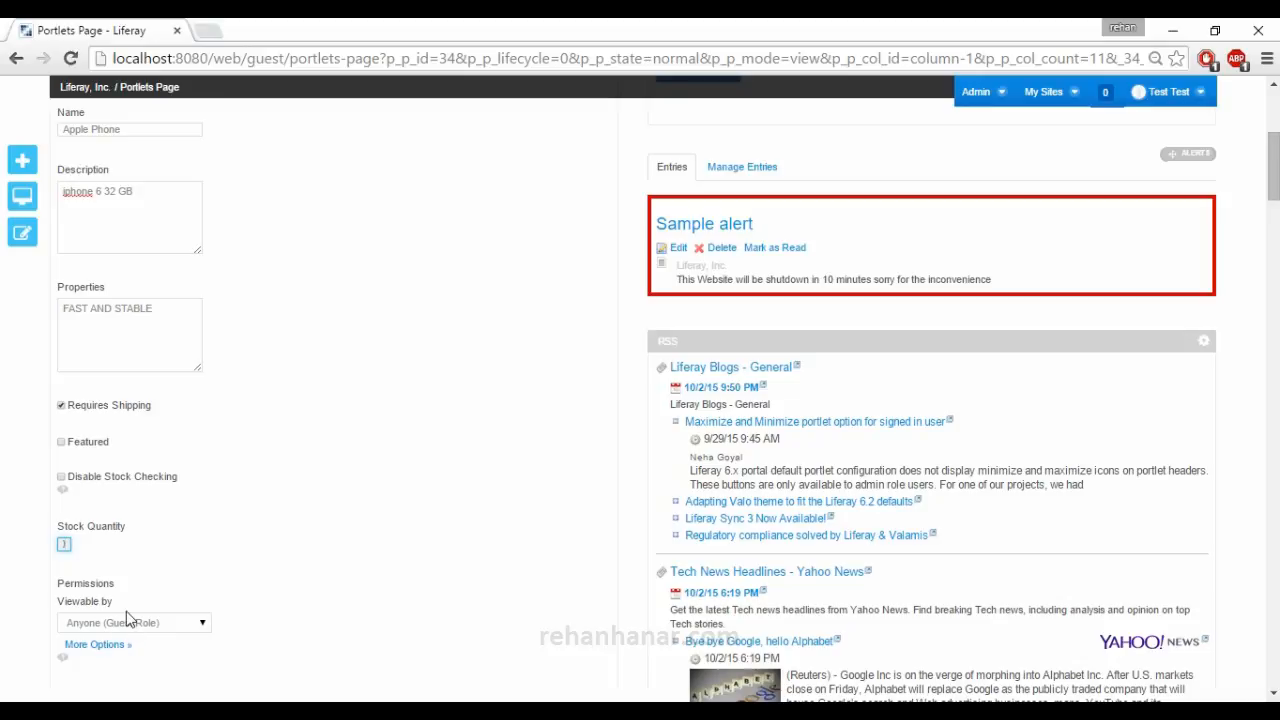
scroll(107, 598, down, 2)
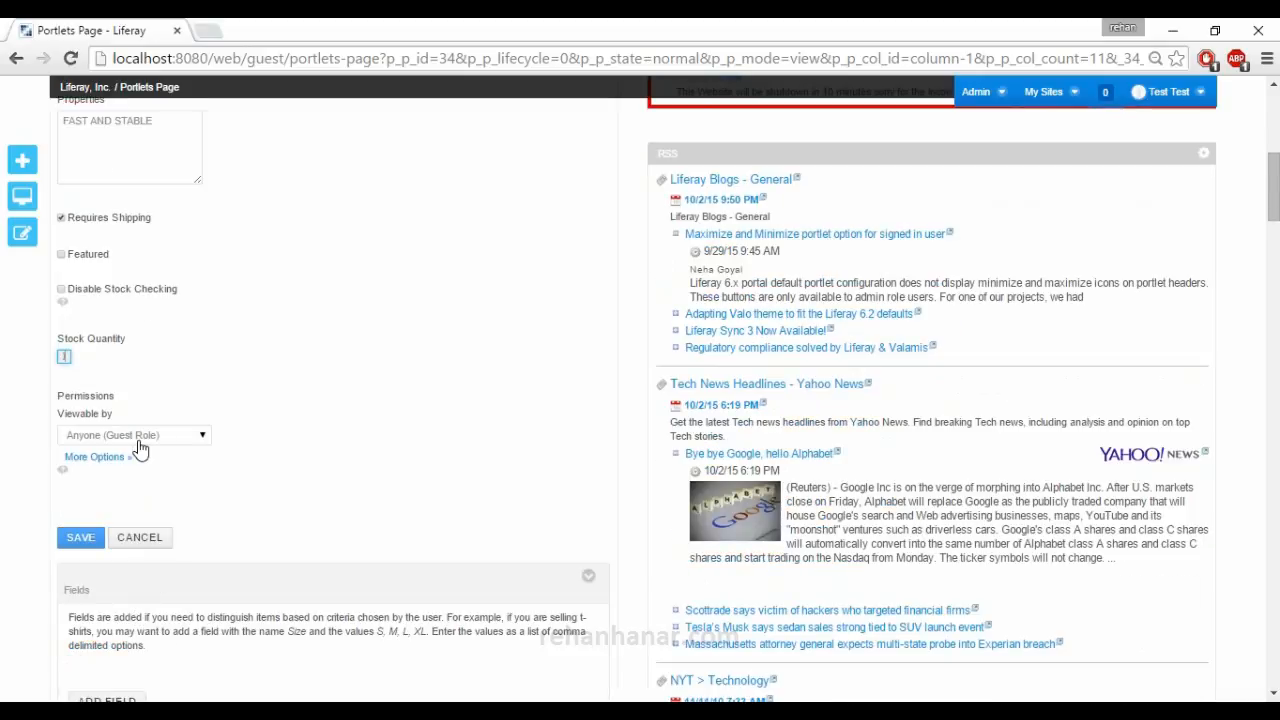
scroll(166, 463, up, 6)
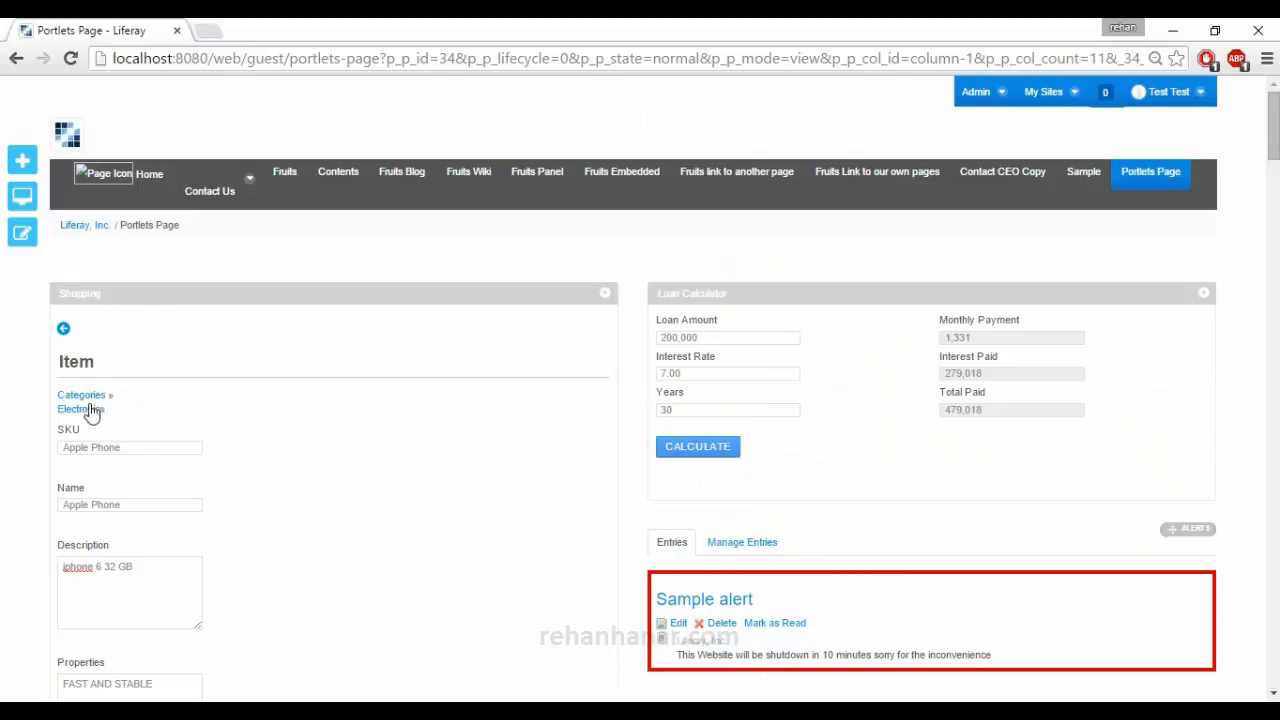
scroll(90, 412, down, 5)
click(70, 634)
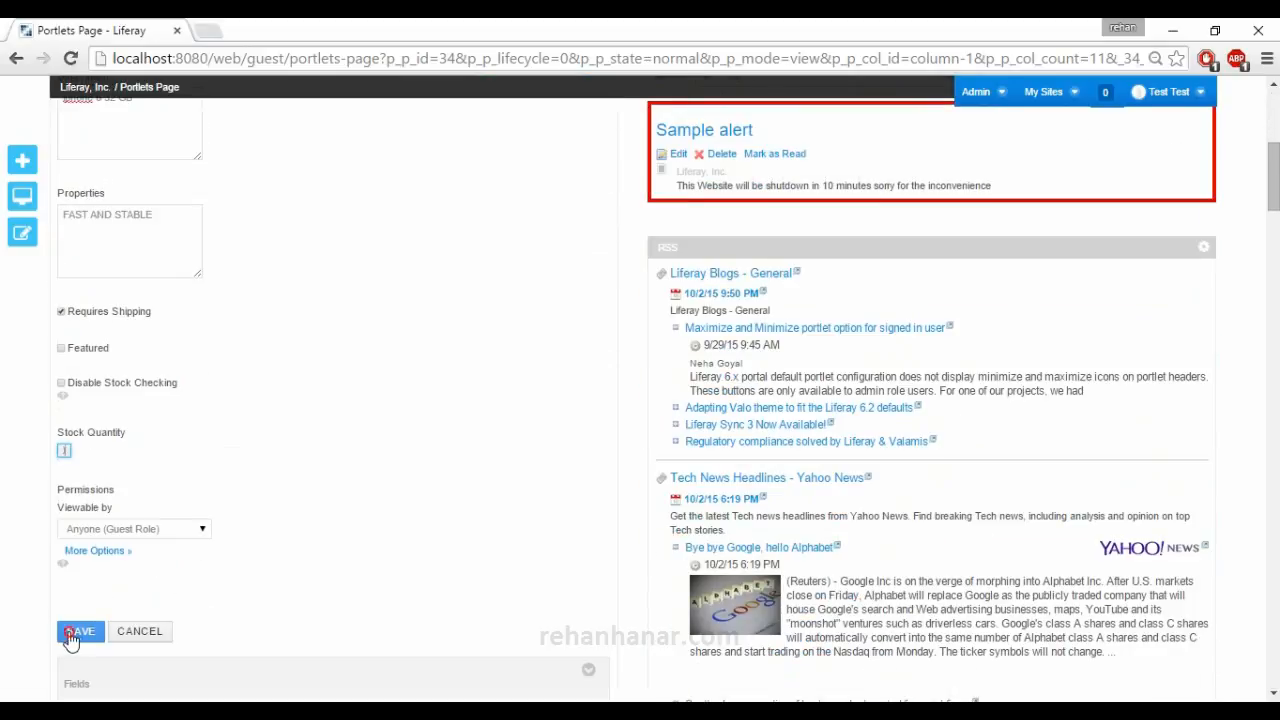
scroll(120, 630, down, 3)
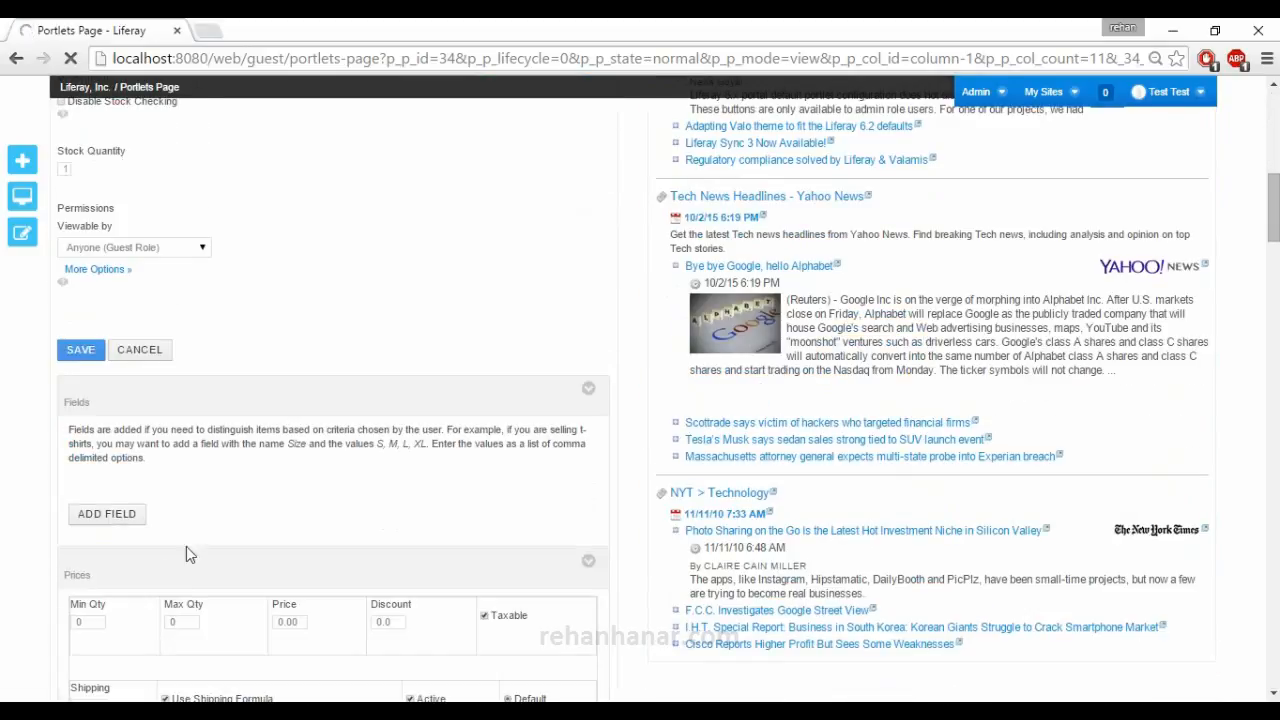
scroll(200, 560, down, 1)
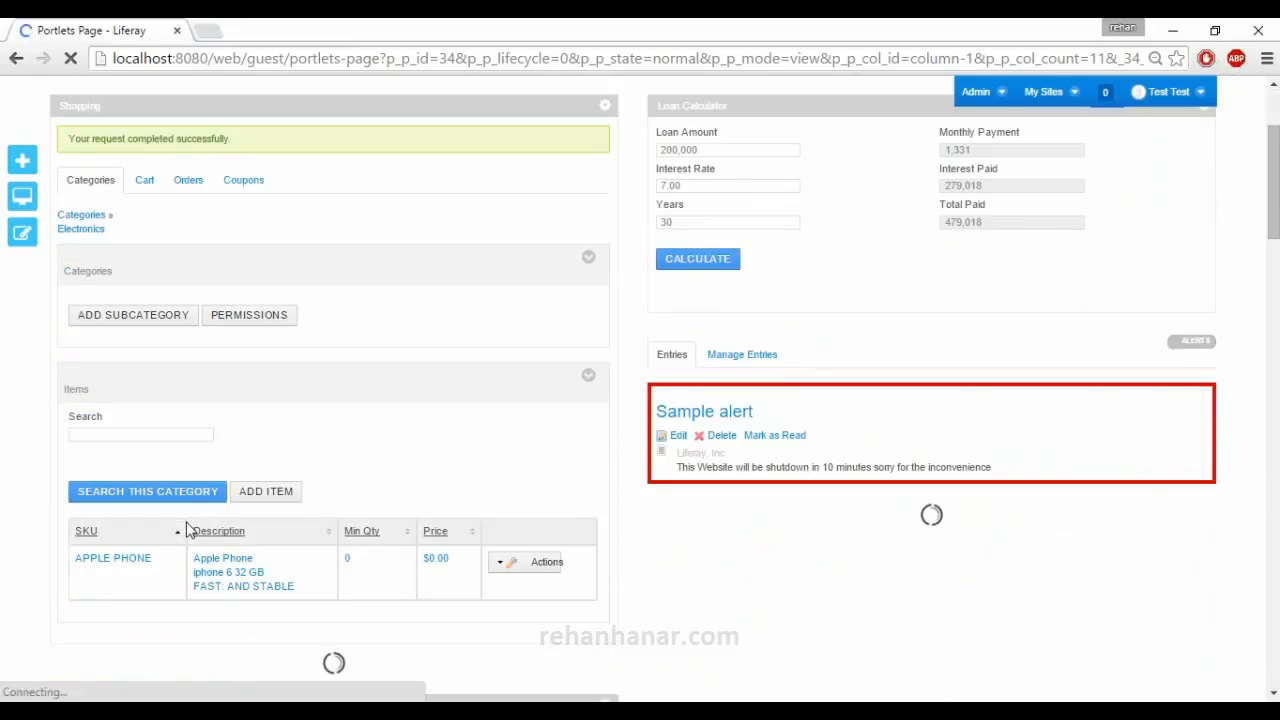
Open the Apple Phone item for editing at its price settings.
scroll(186, 530, down, 1)
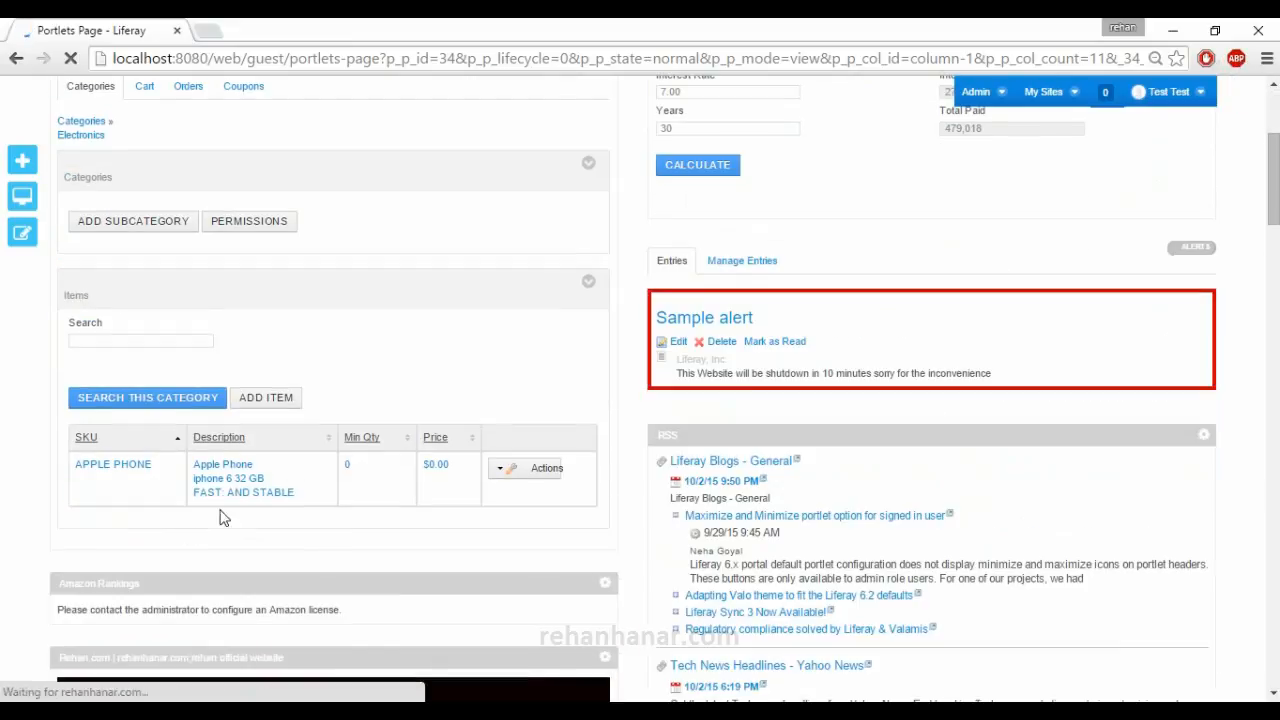
click(535, 481)
click(432, 466)
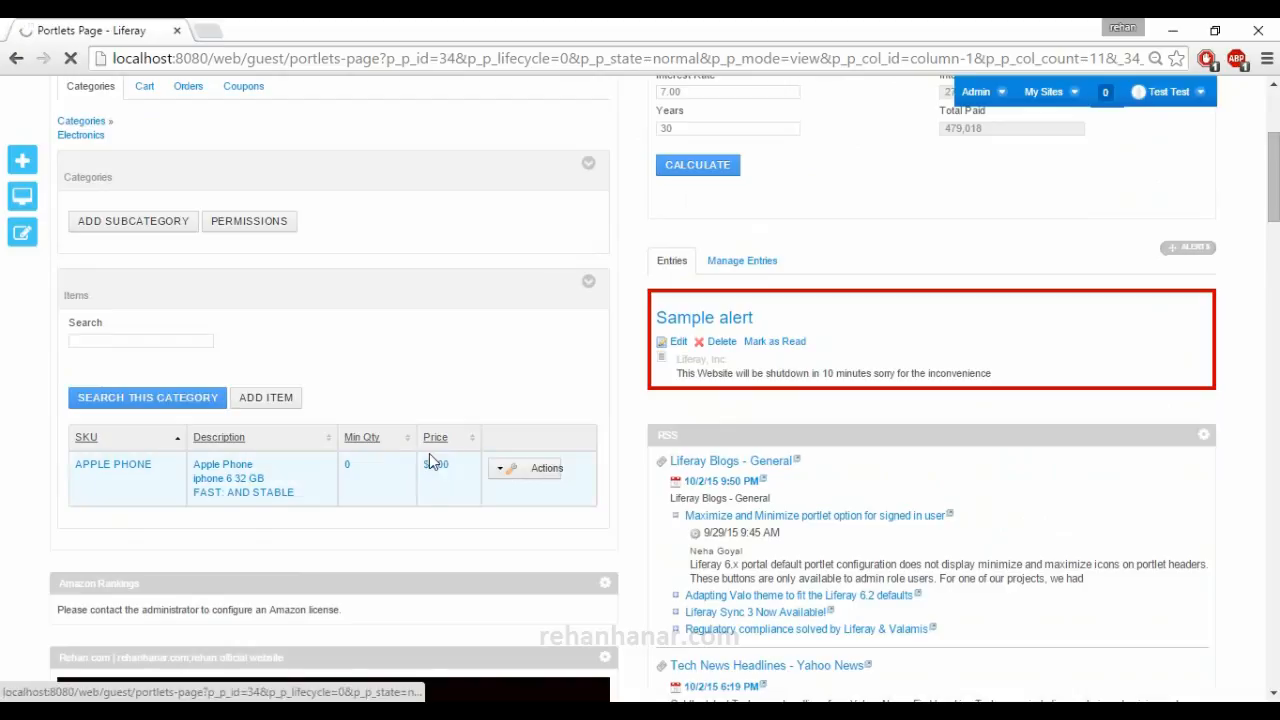
scroll(391, 485, down, 8)
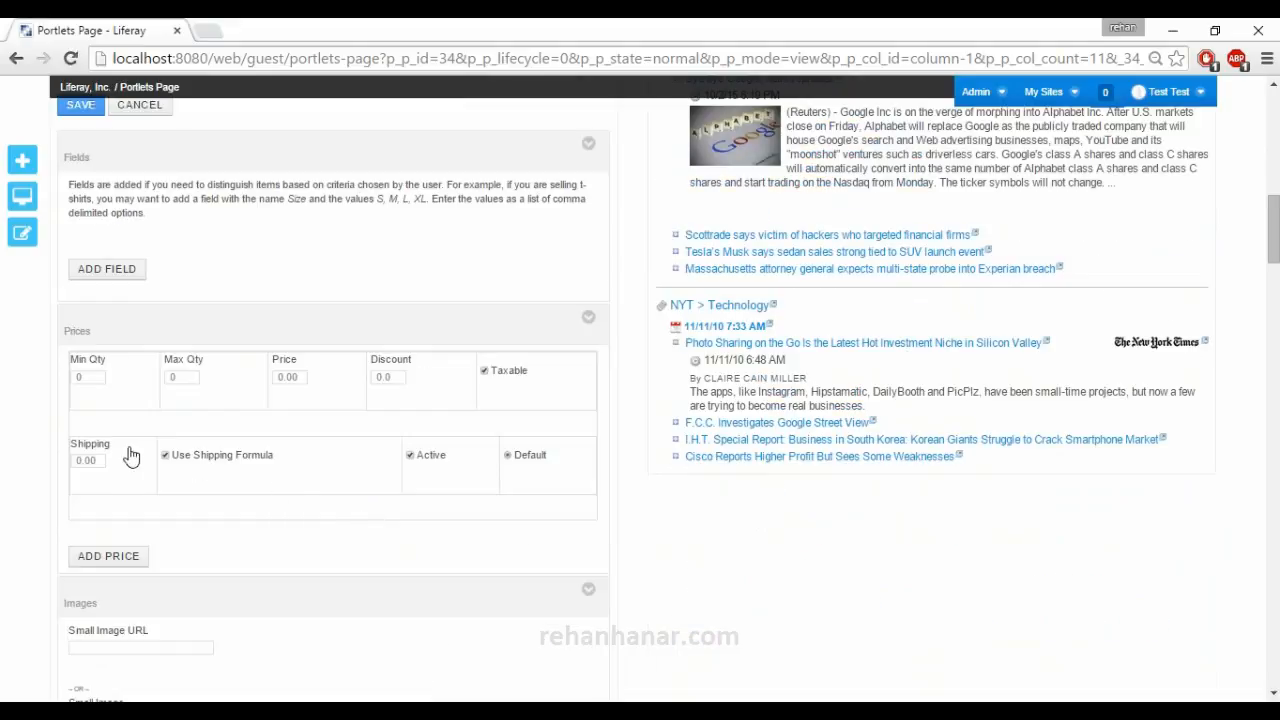
Set the item's shipping to 1000, minimum quantity to 1, maximum to 10, a price and a discount of 10.0, and add another price entry.
click(90, 460)
drag(100, 377, 60, 376)
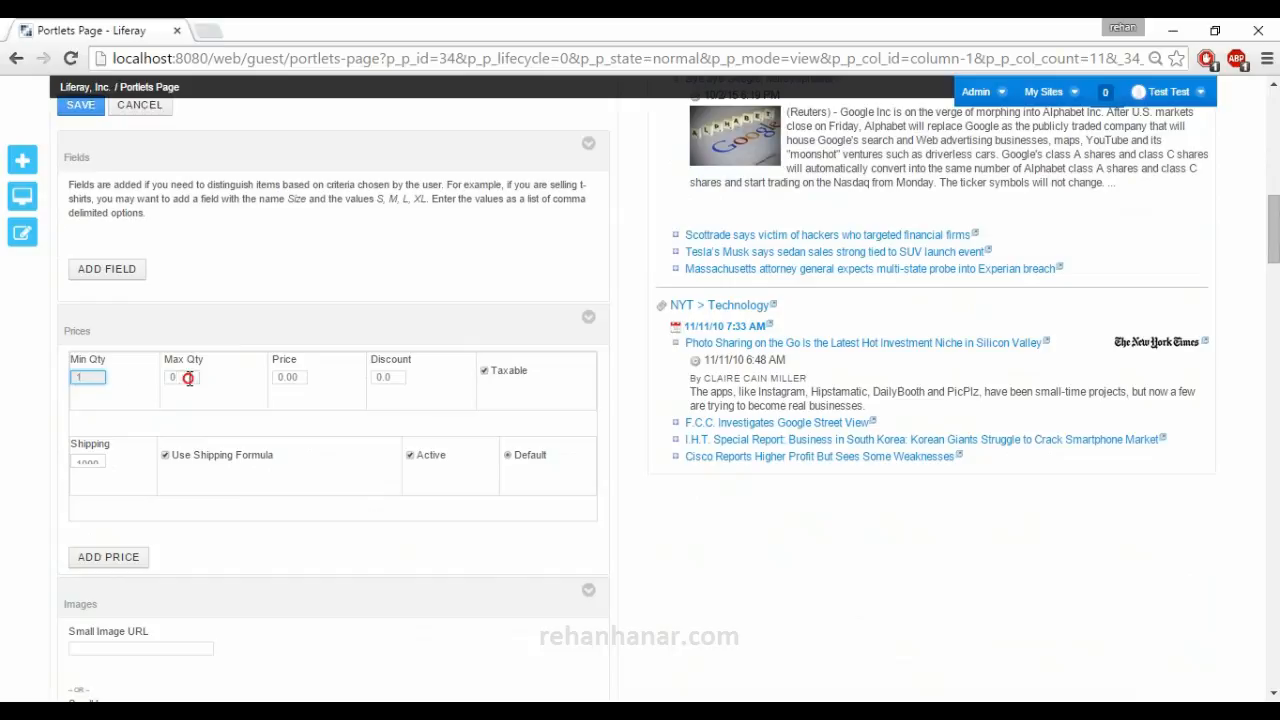
drag(187, 377, 163, 372)
click(291, 378)
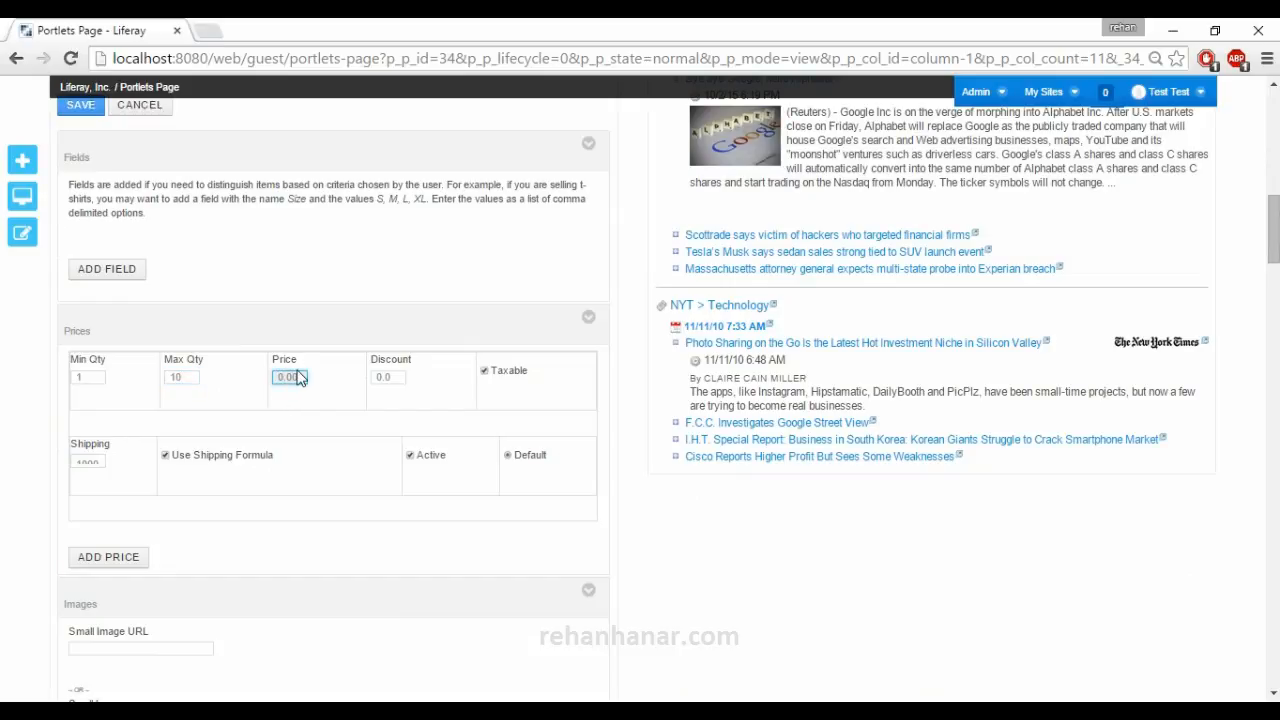
click(393, 378)
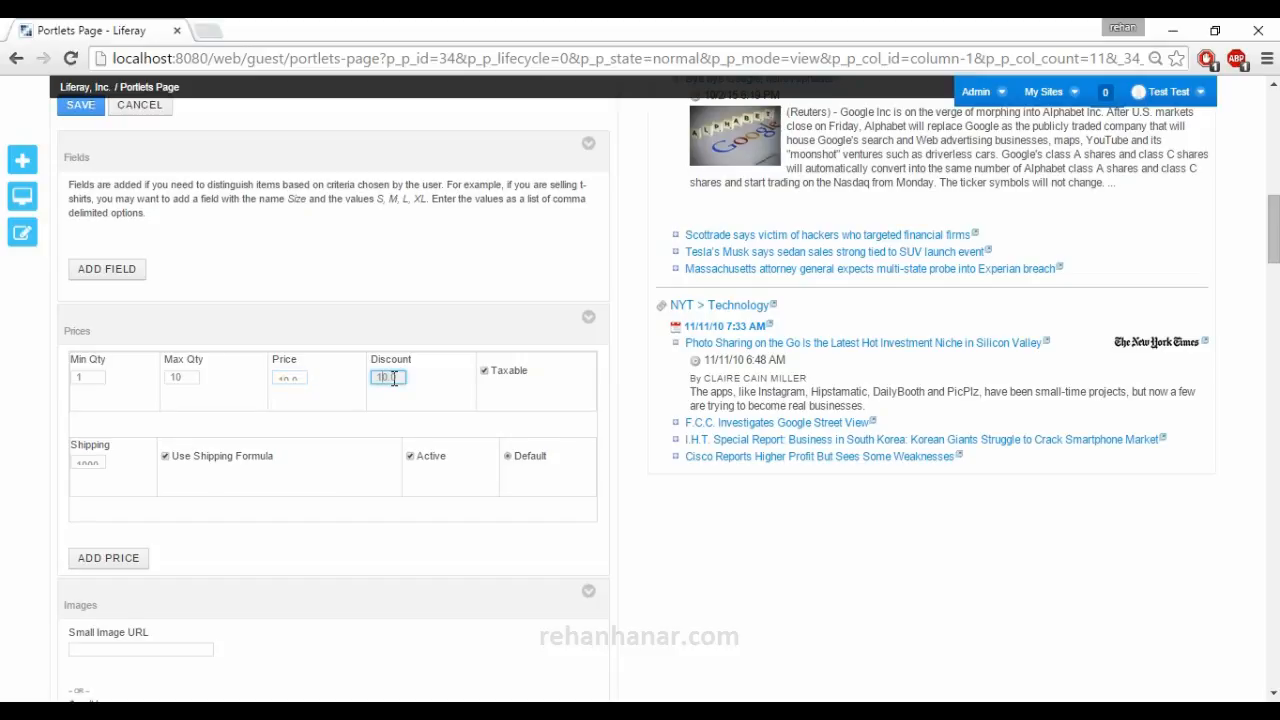
scroll(281, 553, down, 1)
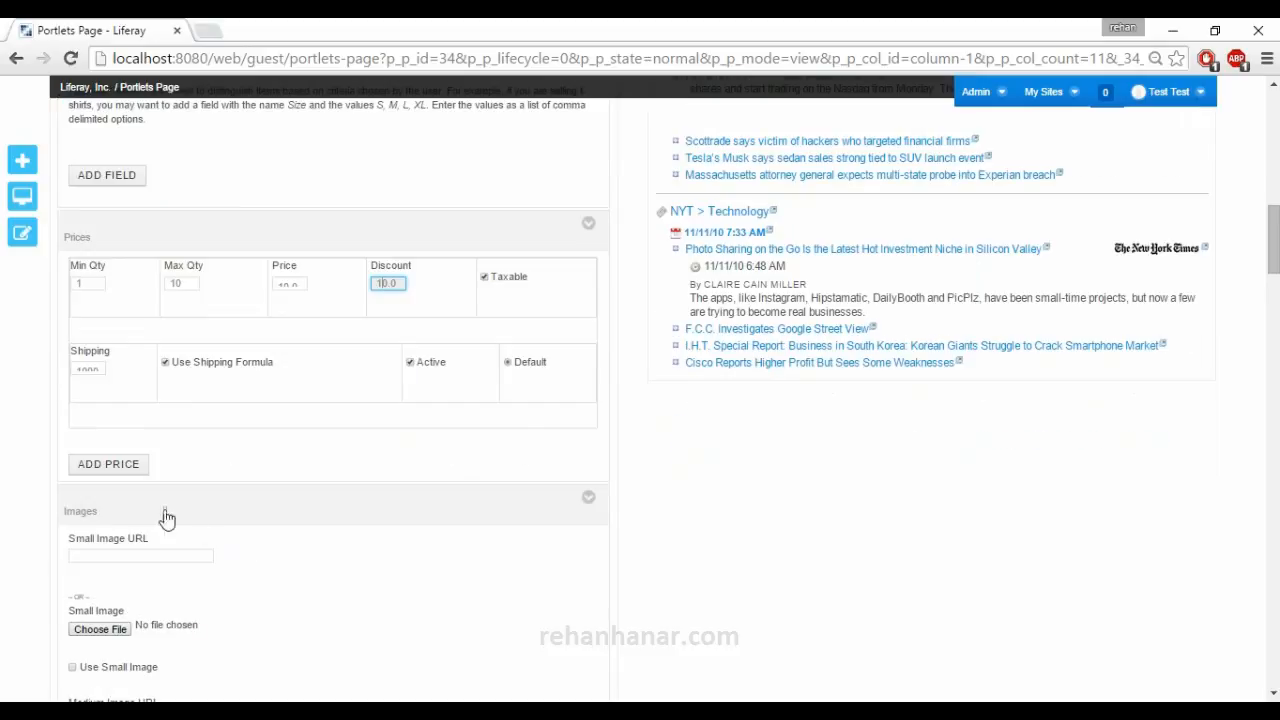
click(135, 466)
scroll(209, 497, down, 2)
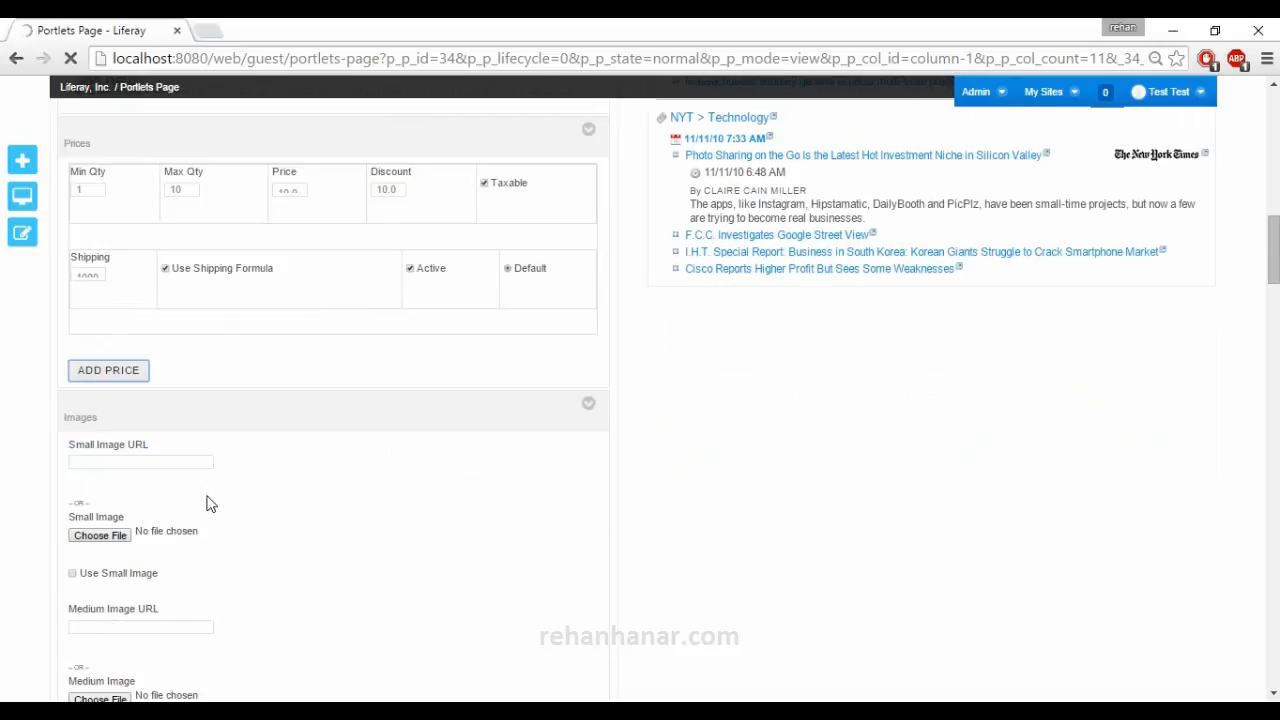
Set the Apple Phone item's price to 1000 with a discount of 0.0, disable its shipping formula, add another price entry, and save the item.
scroll(125, 560, down, 7)
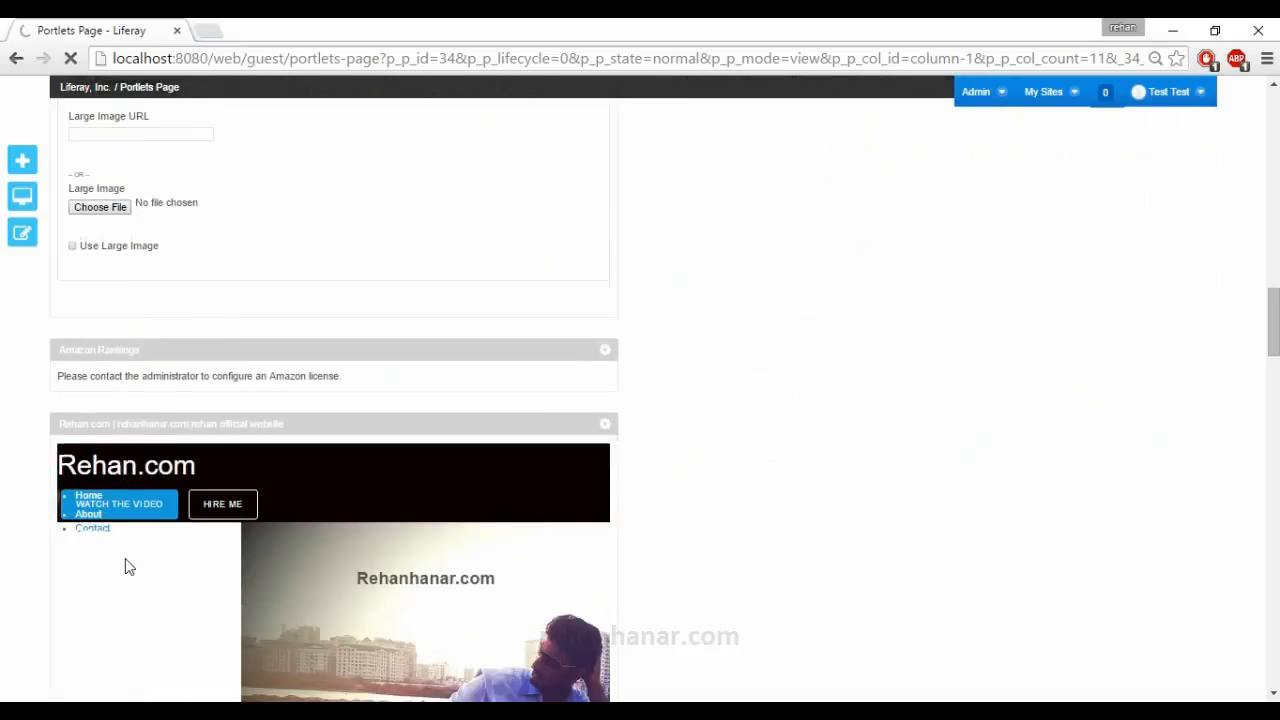
scroll(141, 533, up, 3)
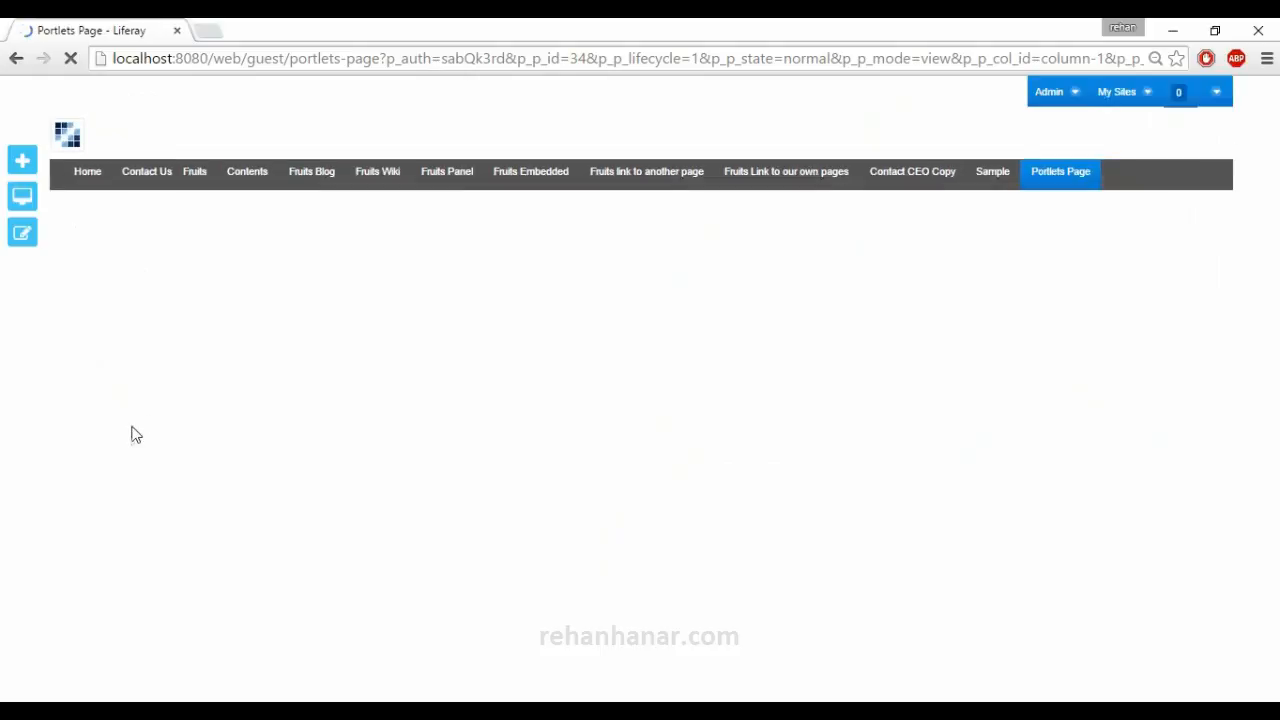
scroll(146, 517, down, 1)
scroll(152, 532, down, 4)
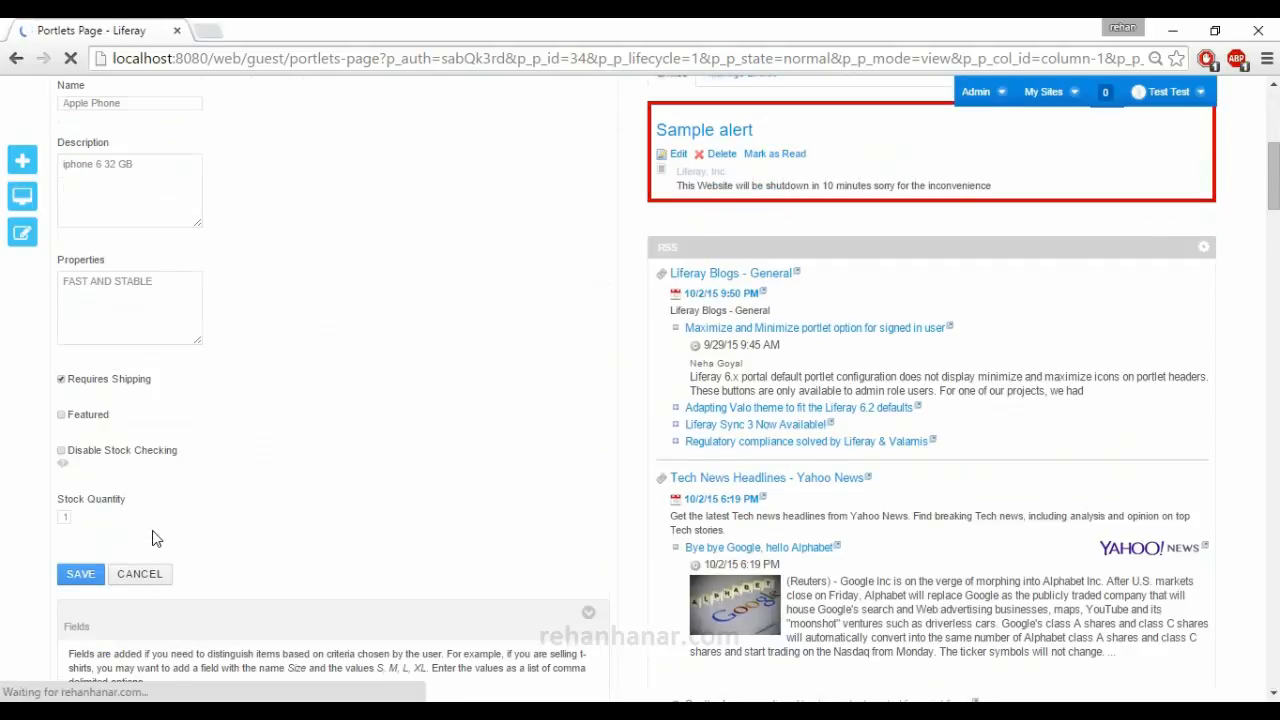
scroll(155, 537, down, 10)
scroll(155, 538, up, 15)
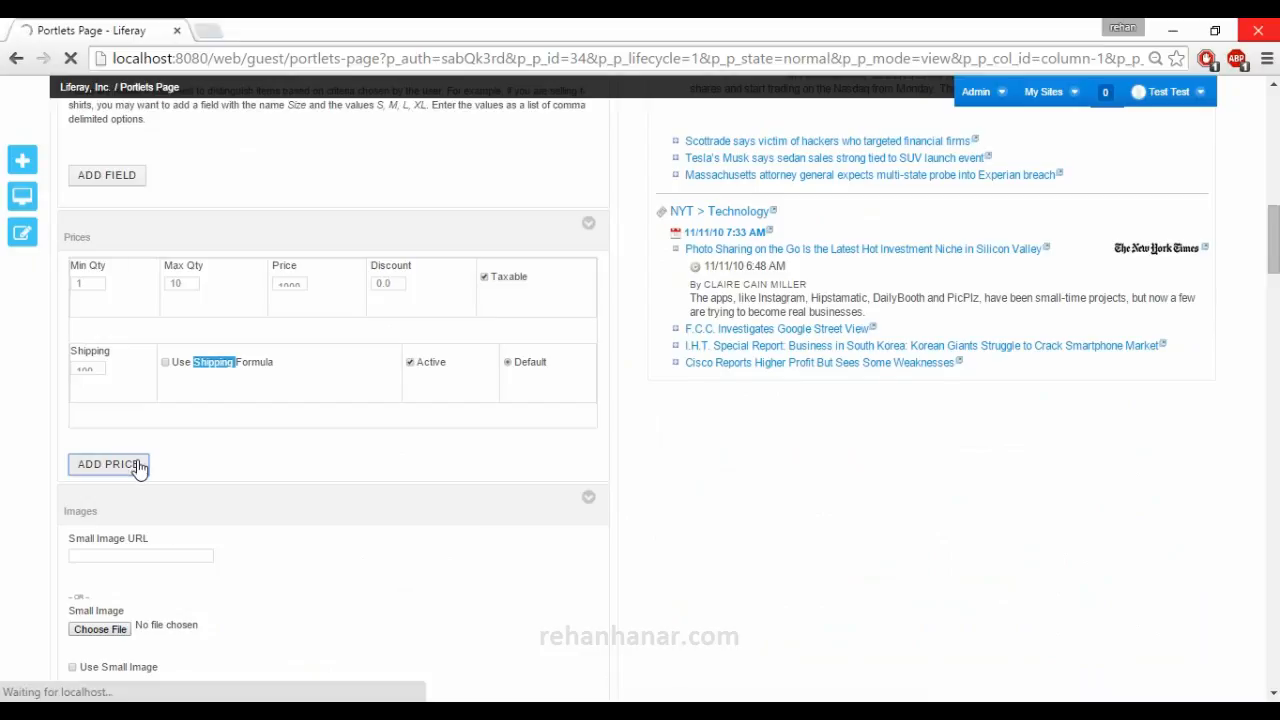
scroll(138, 468, up, 4)
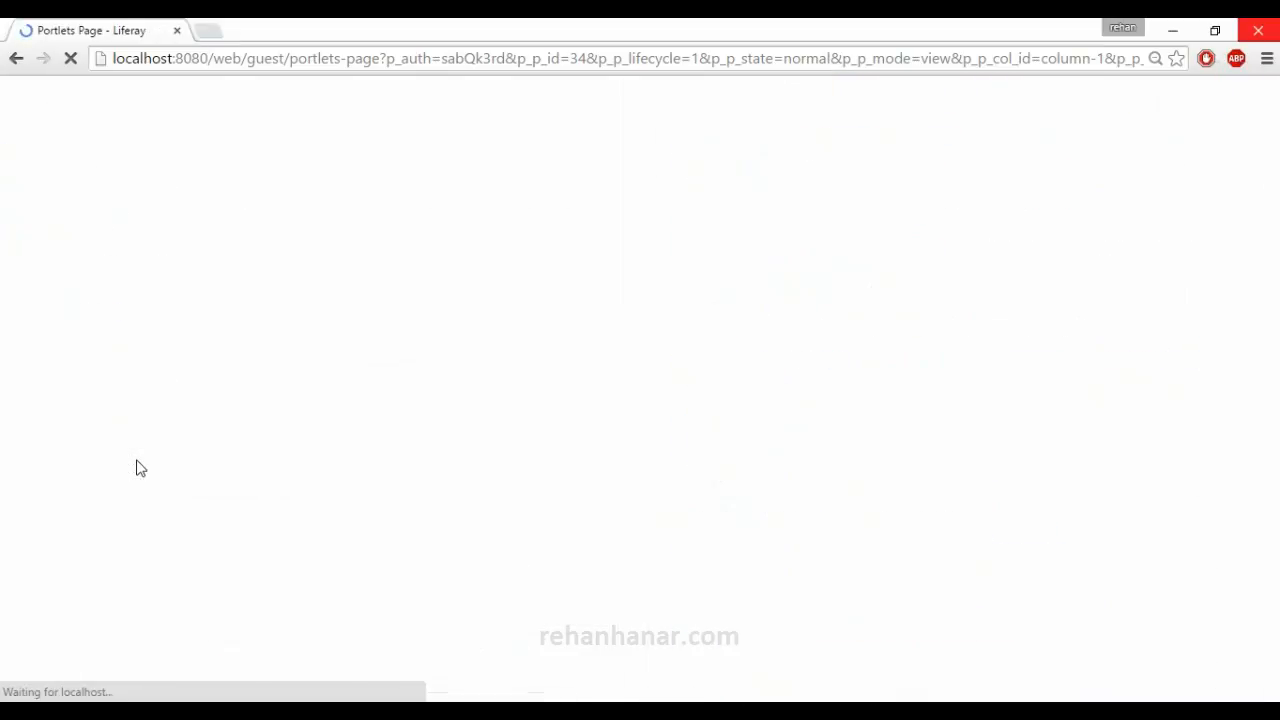
scroll(138, 467, down, 13)
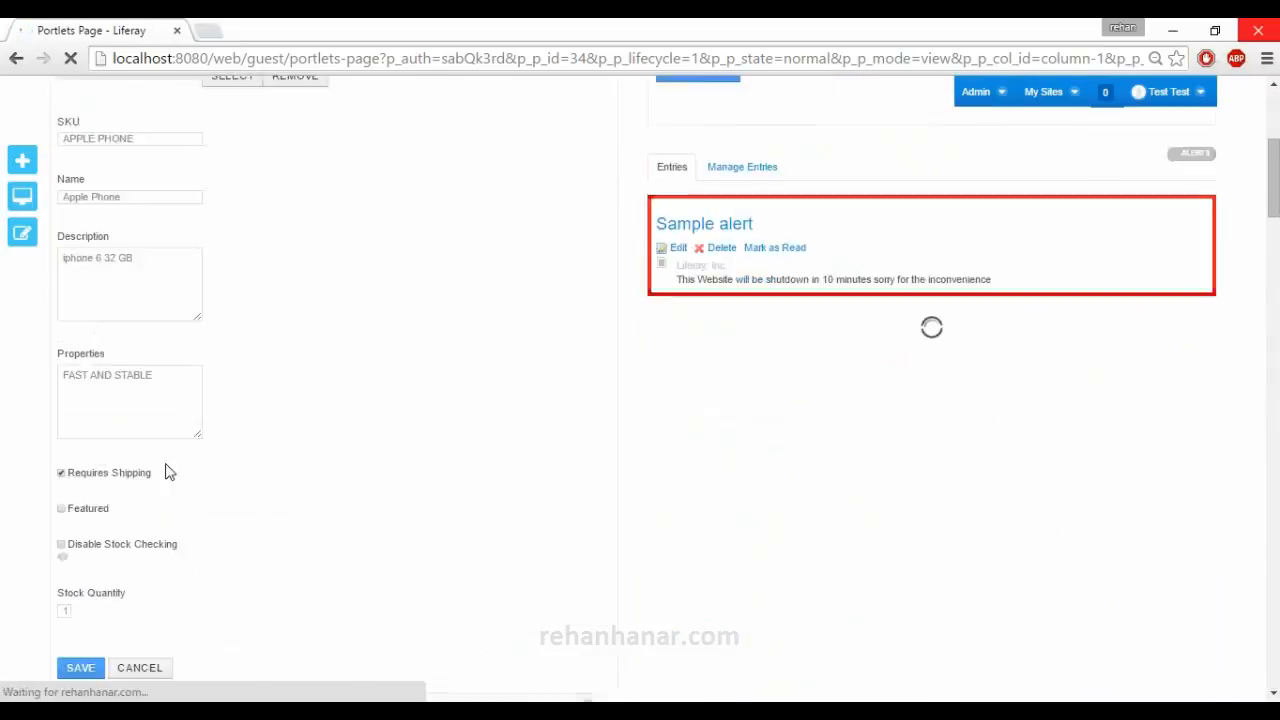
scroll(188, 470, up, 2)
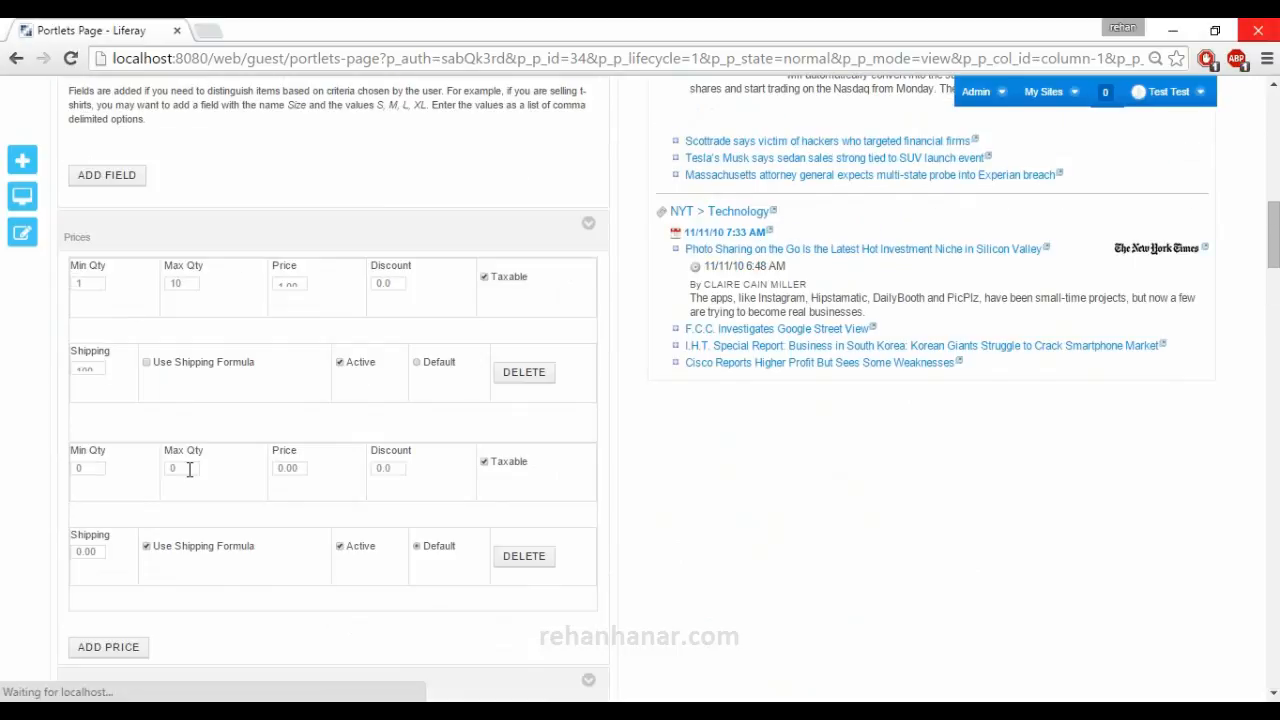
click(88, 469)
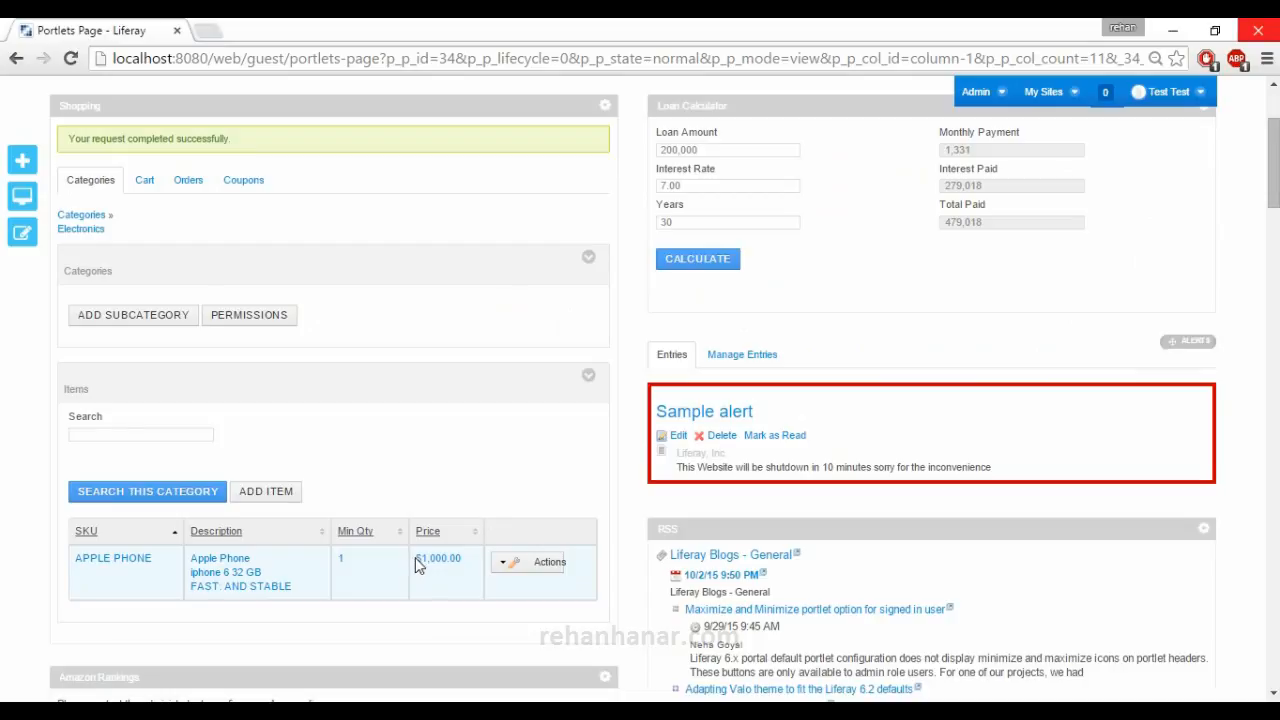
Review the Apple Phone's minimum quantity and price in the Electronics item list, and return to the top-level shopping categories.
double_click(338, 558)
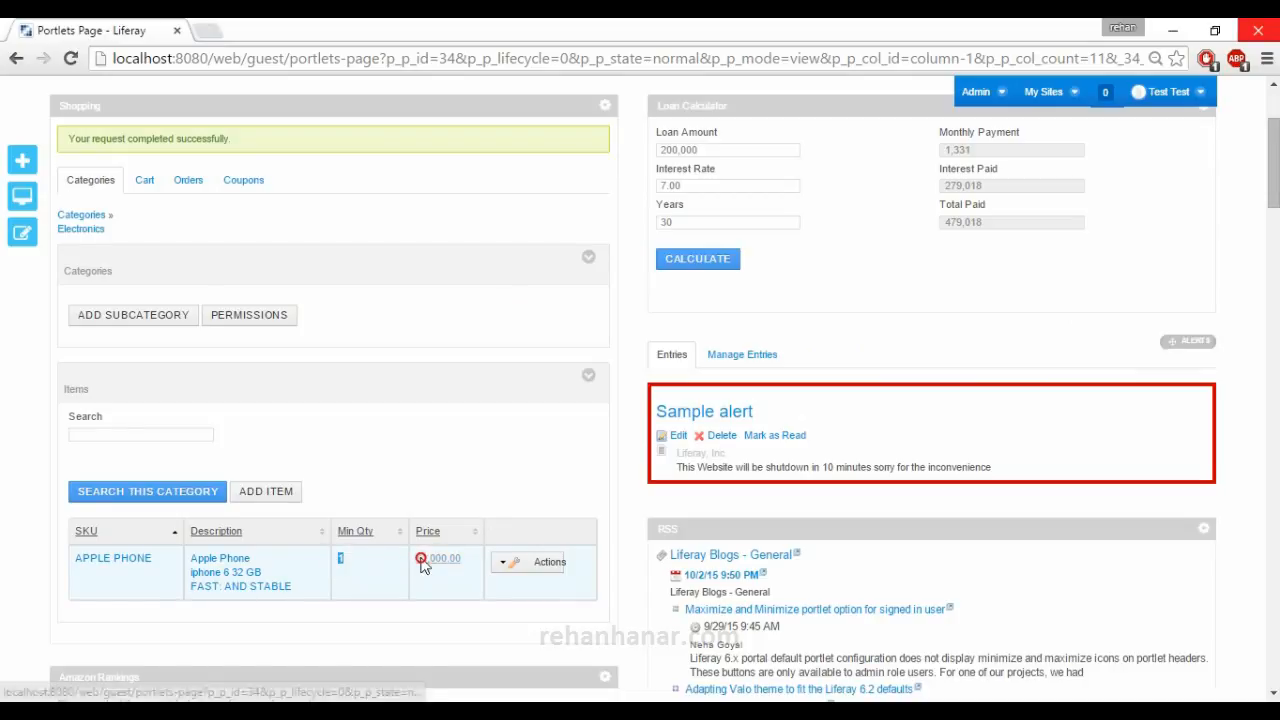
scroll(140, 557, up, 2)
scroll(149, 557, down, 2)
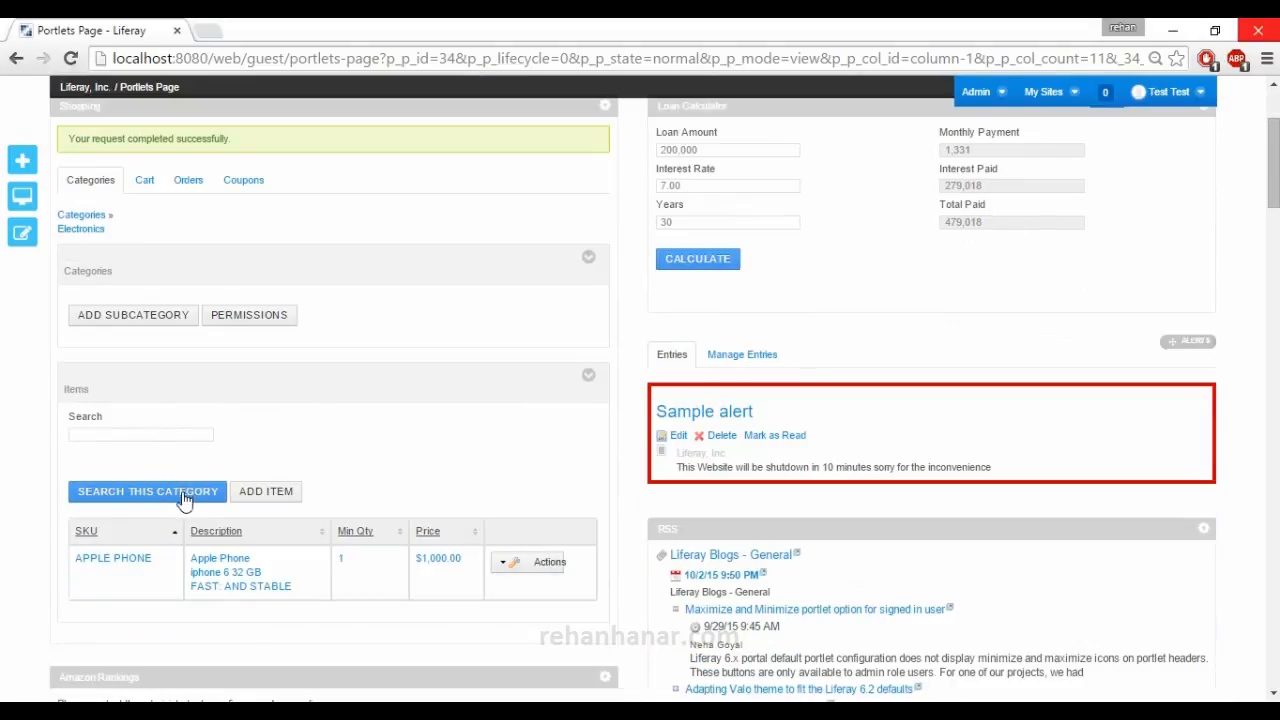
scroll(192, 443, up, 2)
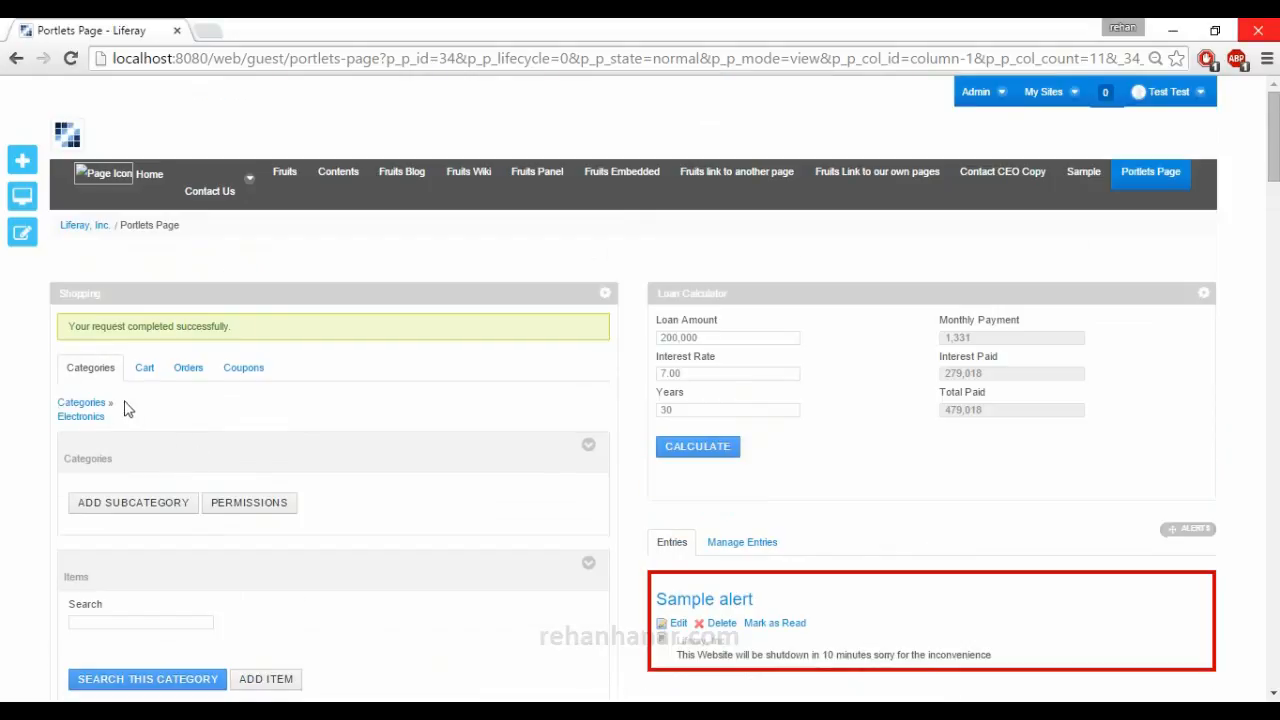
click(97, 414)
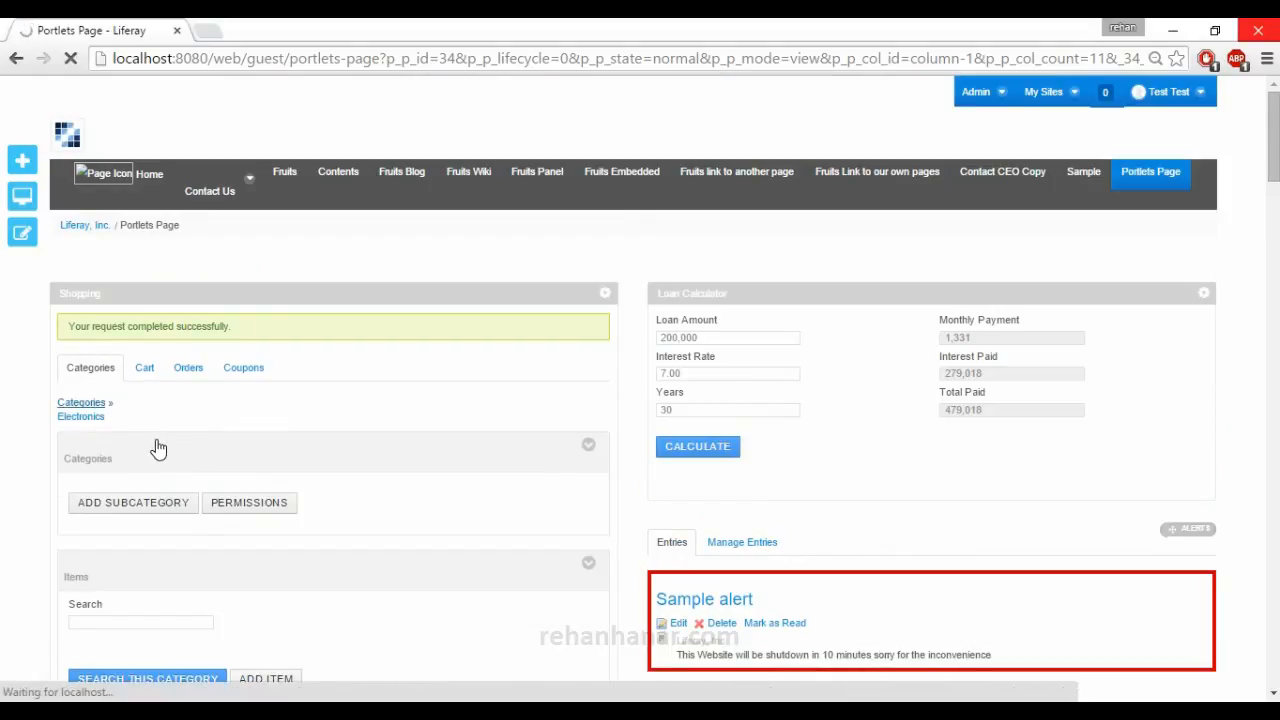
scroll(200, 480, down, 3)
scroll(356, 498, up, 1)
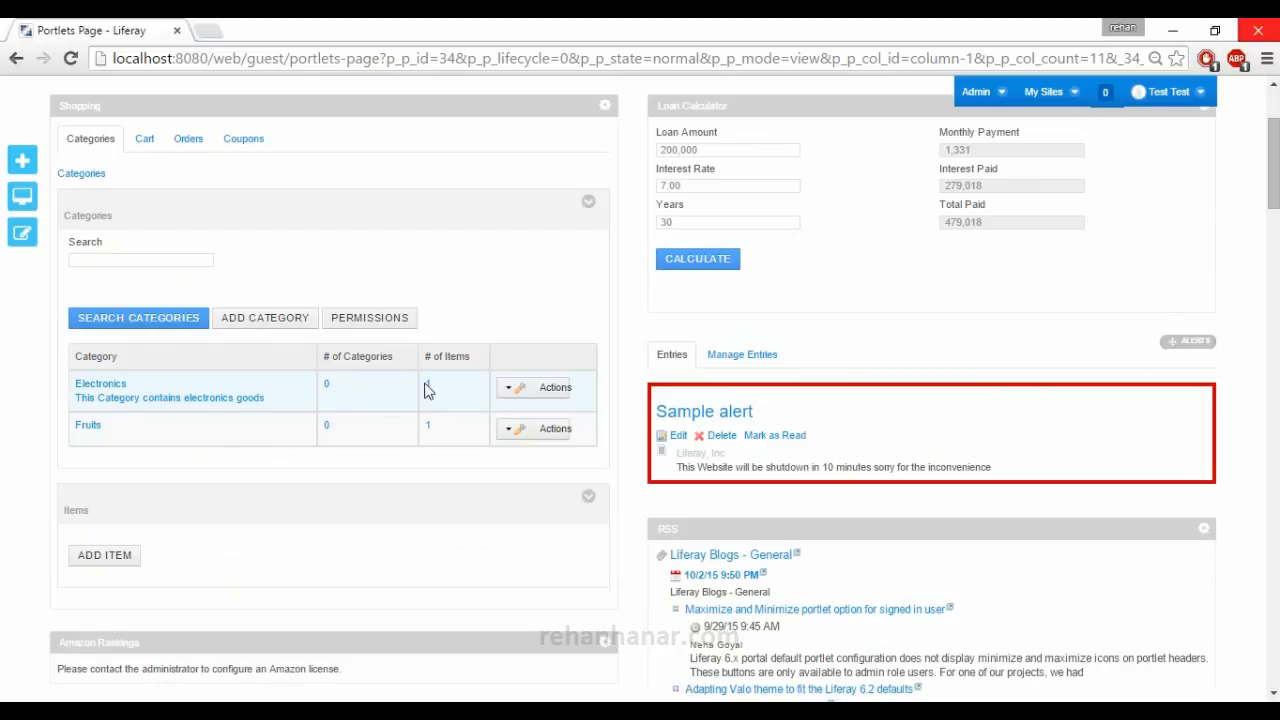
scroll(300, 471, up, 2)
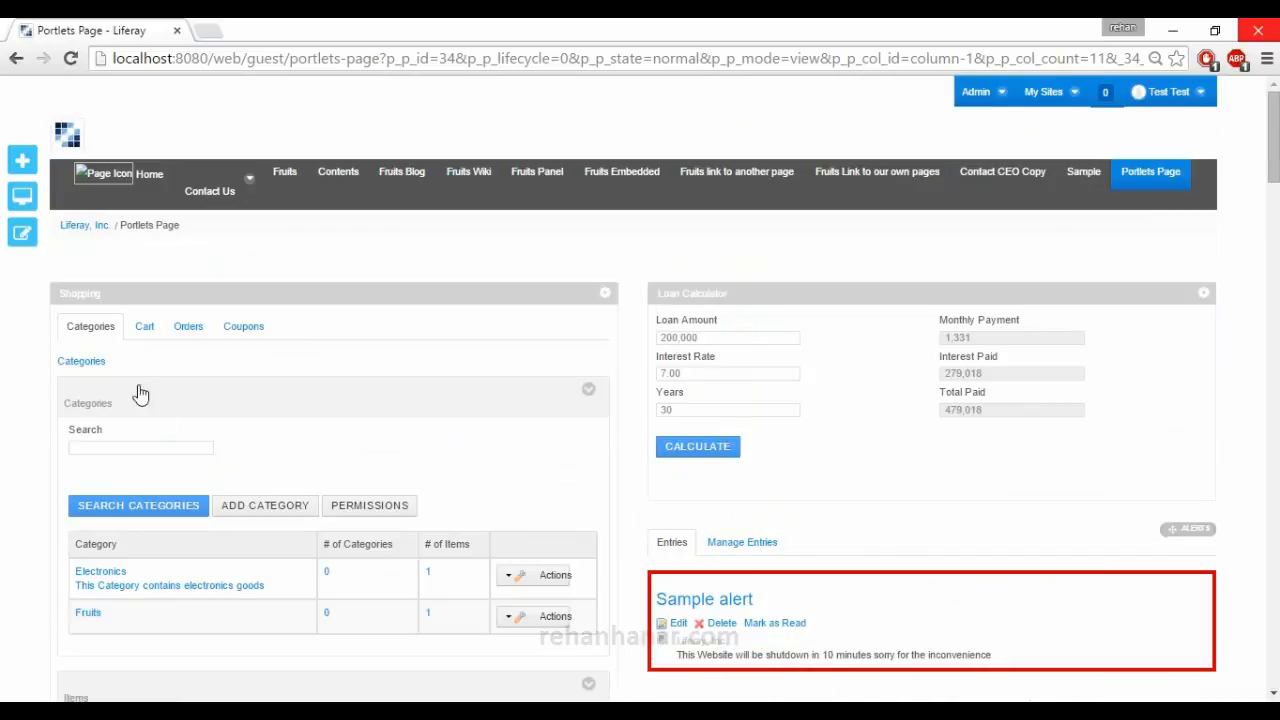
Open the shopping cart, examine its subtotal, shipping and coupon code fields, and return to the categories.
click(142, 328)
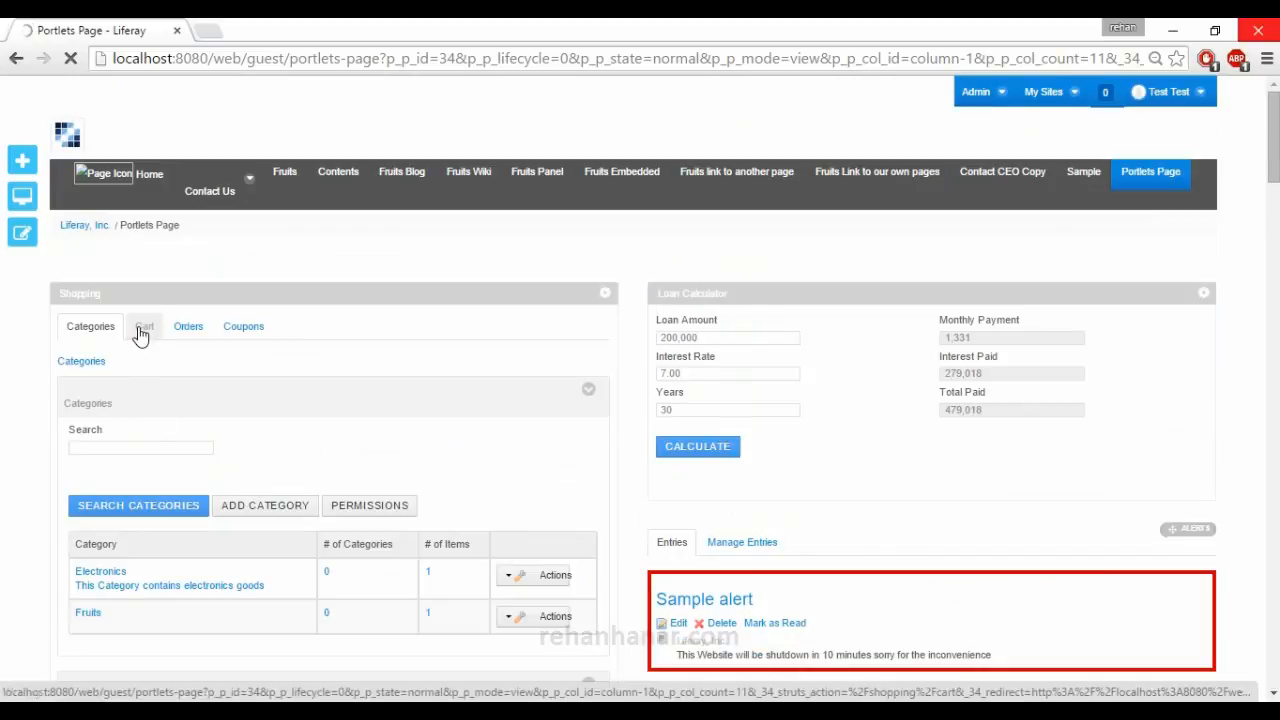
scroll(208, 380, down, 1)
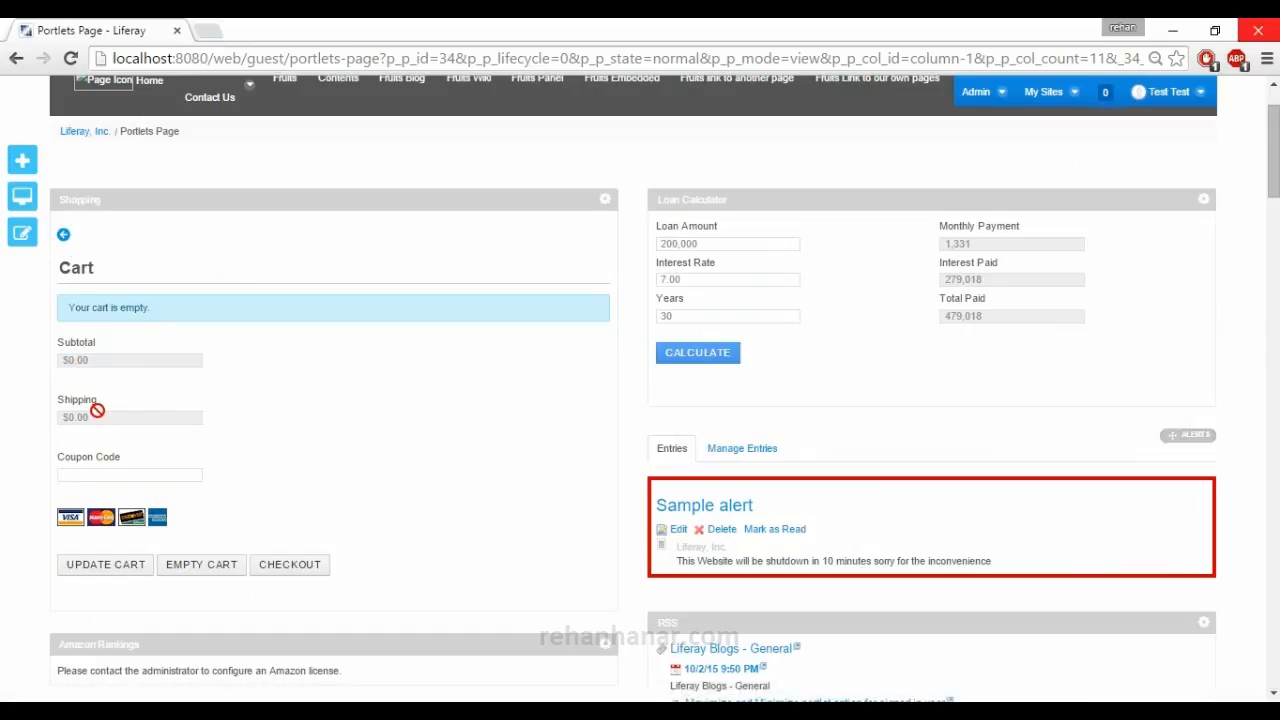
click(116, 472)
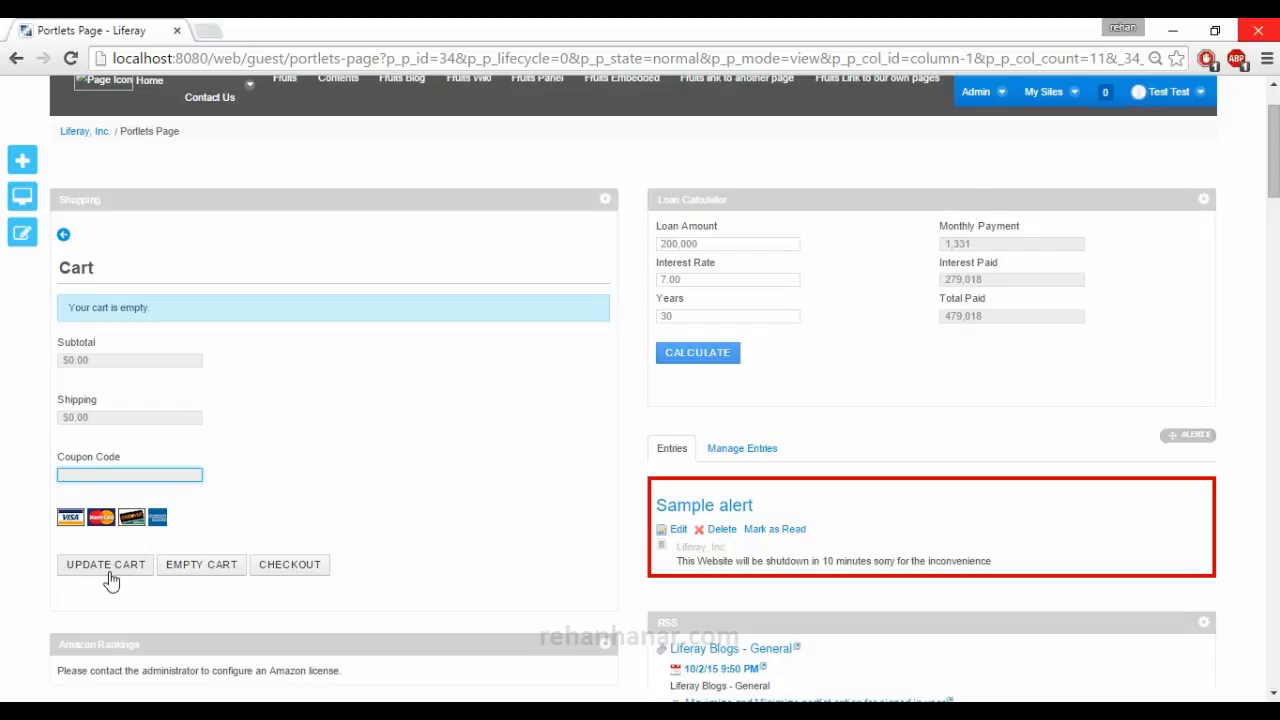
click(63, 240)
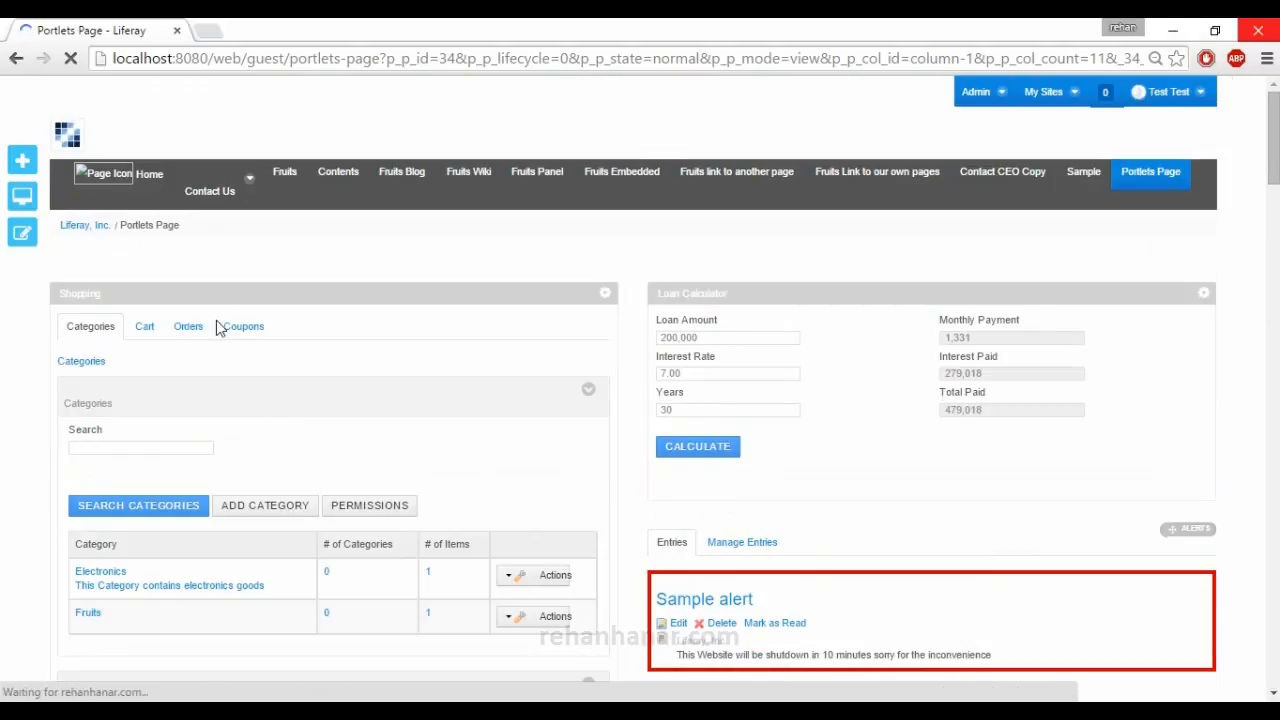
Open the shopping orders and examine the search fields, including the order status filter.
click(189, 332)
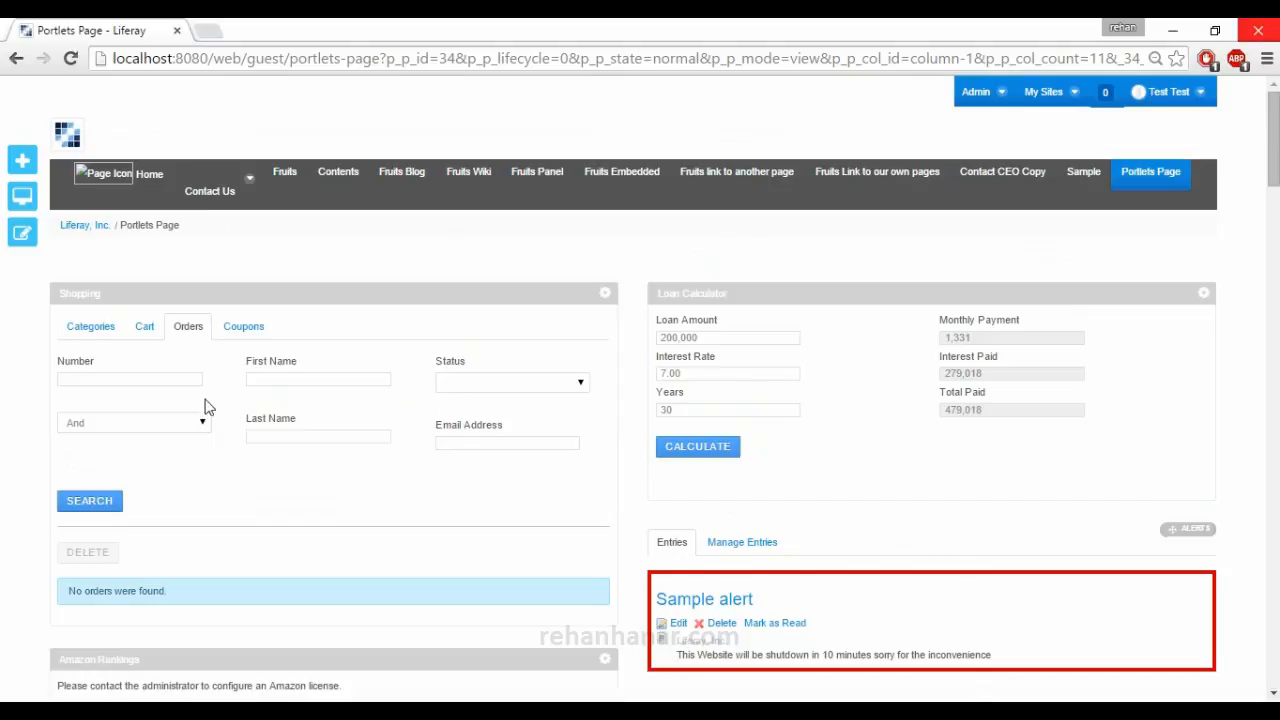
scroll(2, 438, down, 1)
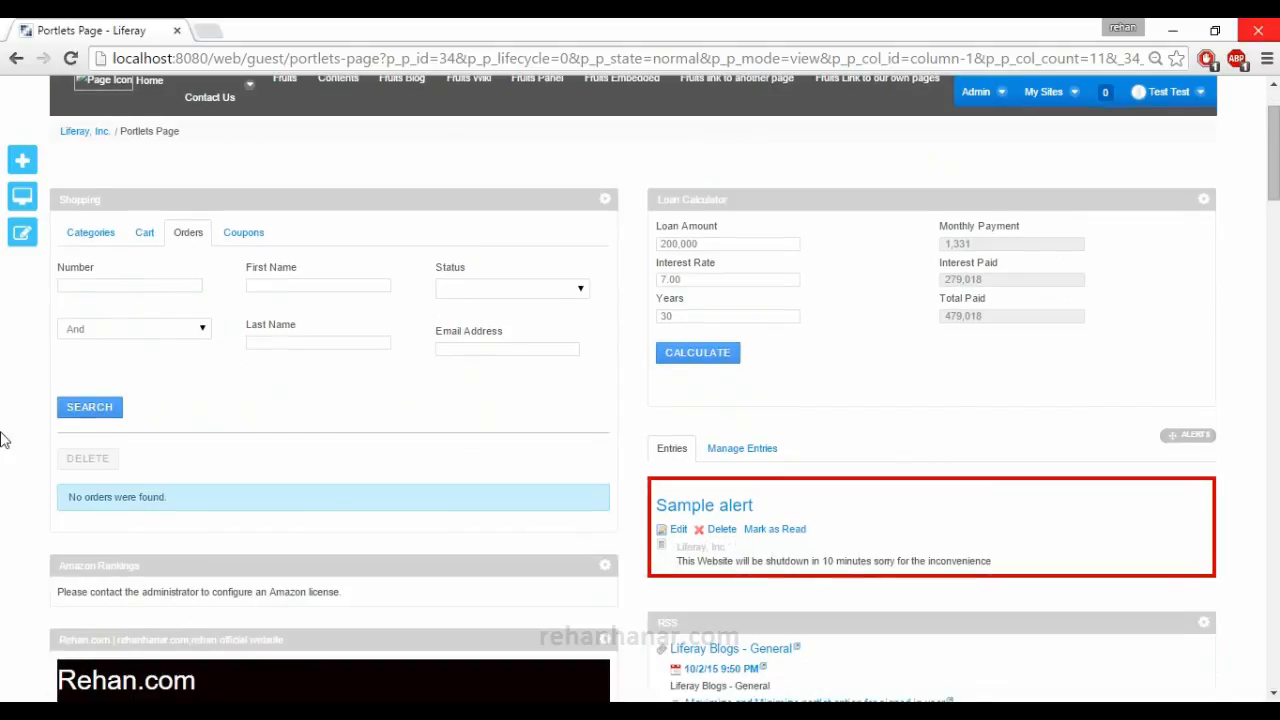
scroll(287, 372, up, 1)
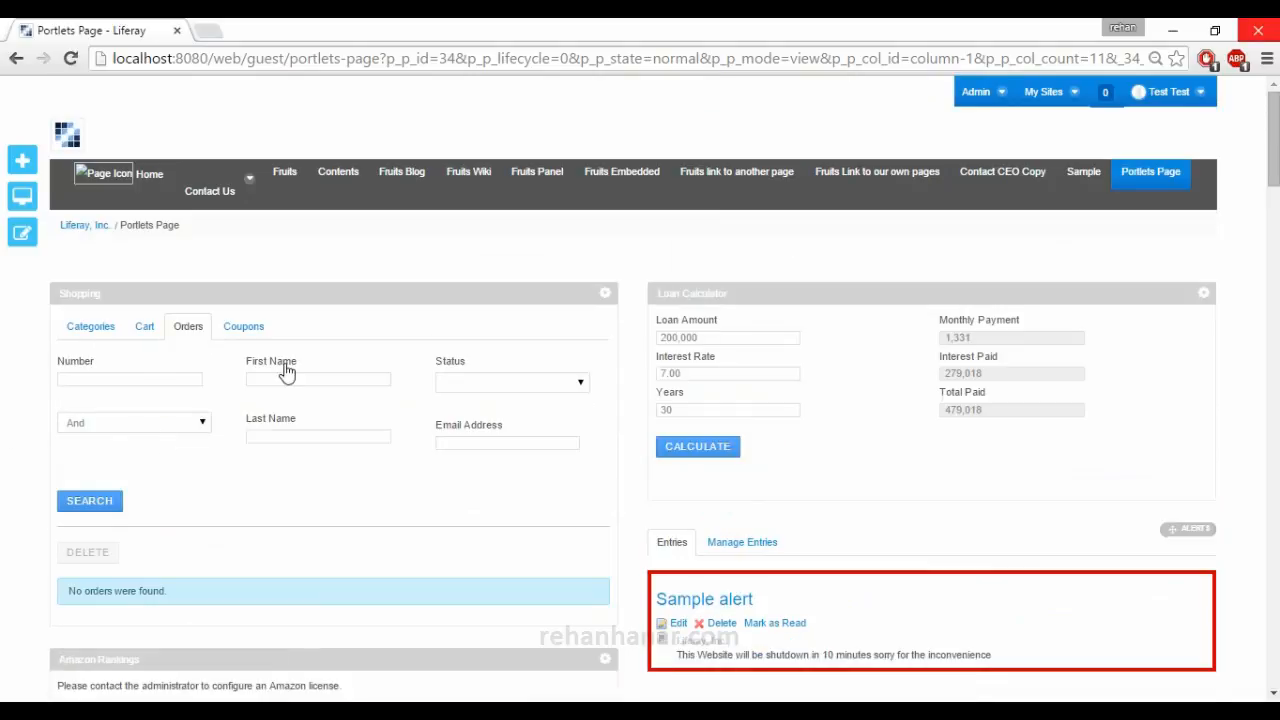
click(466, 381)
click(191, 371)
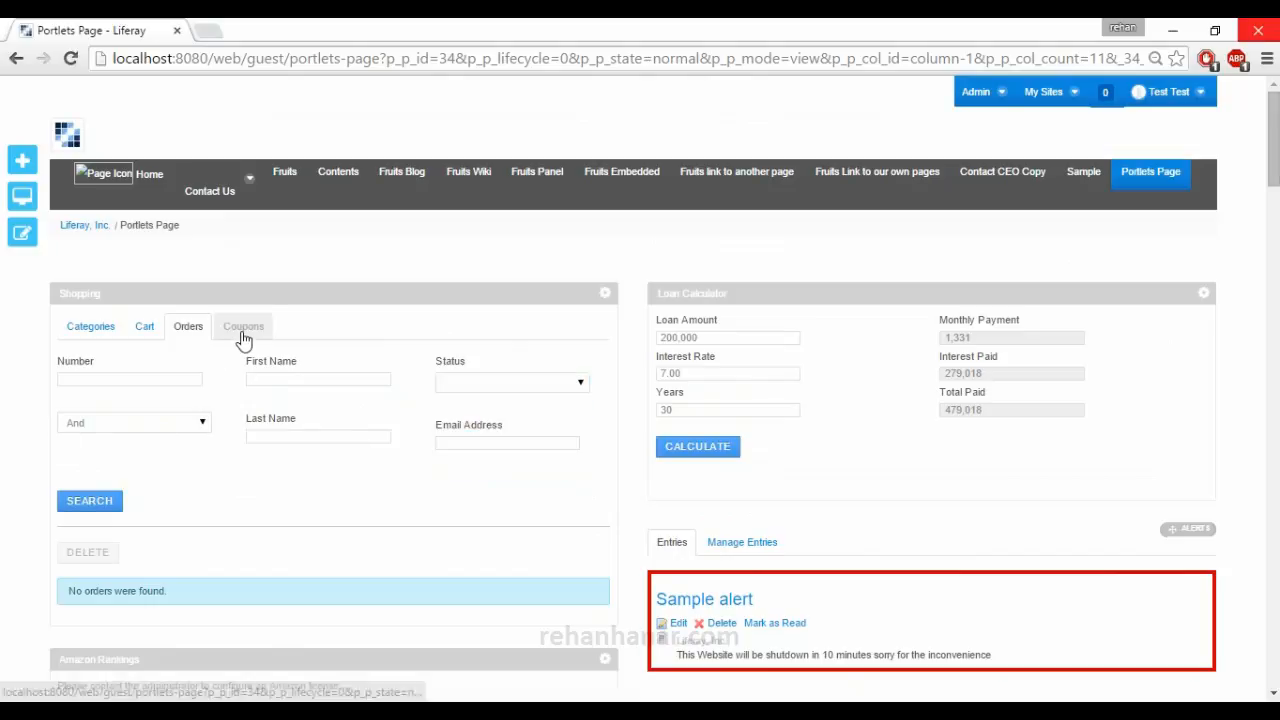
Open the shopping coupons, examine the code, discount type and And/Or search filters, and return to the categories.
click(243, 336)
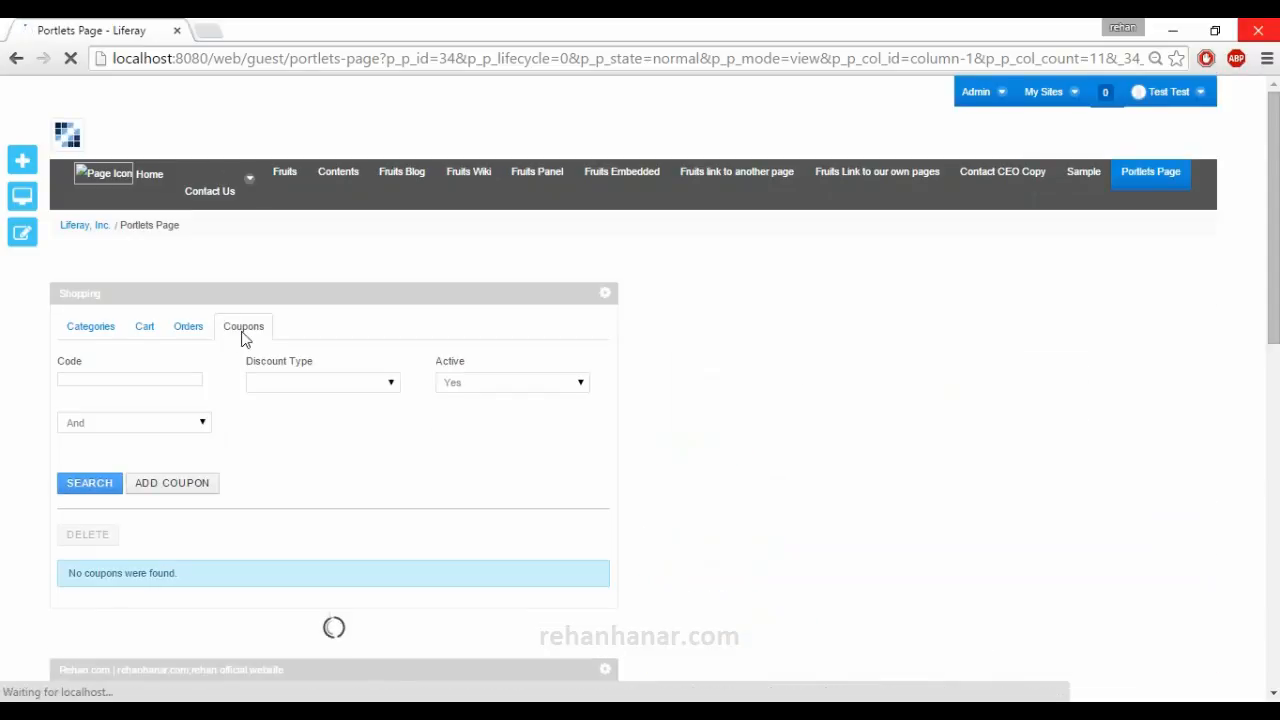
click(156, 384)
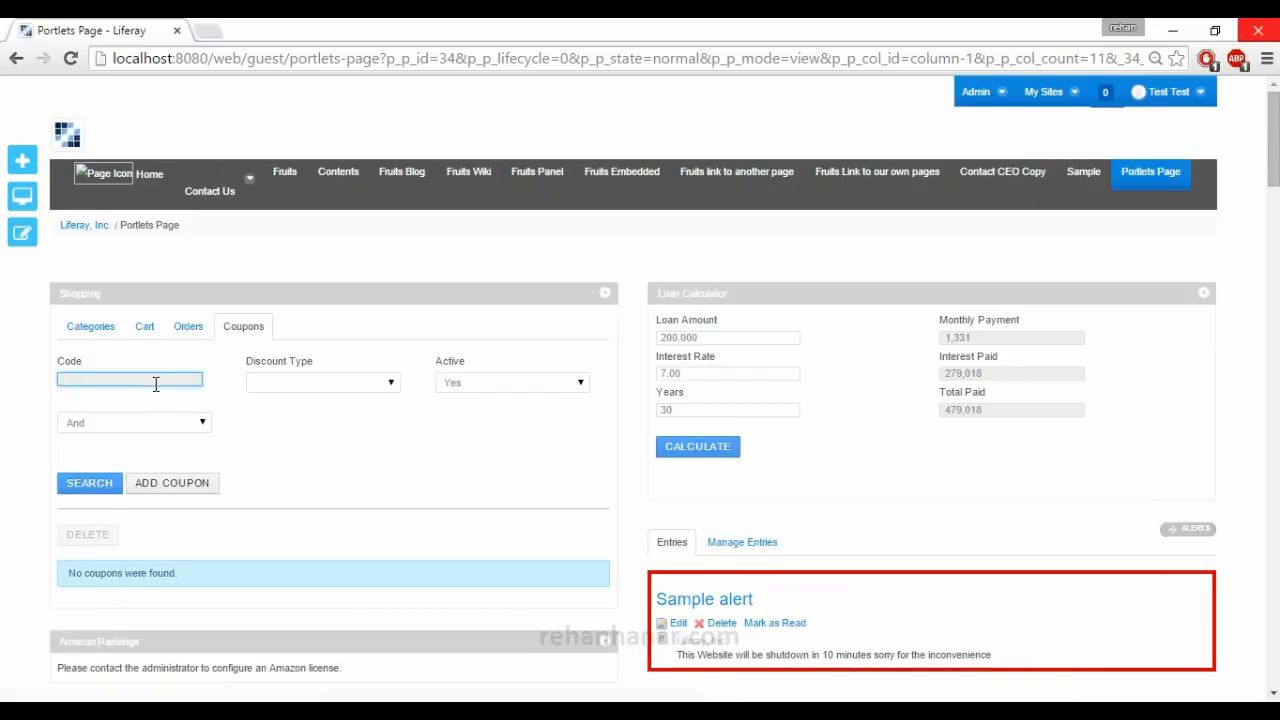
click(280, 384)
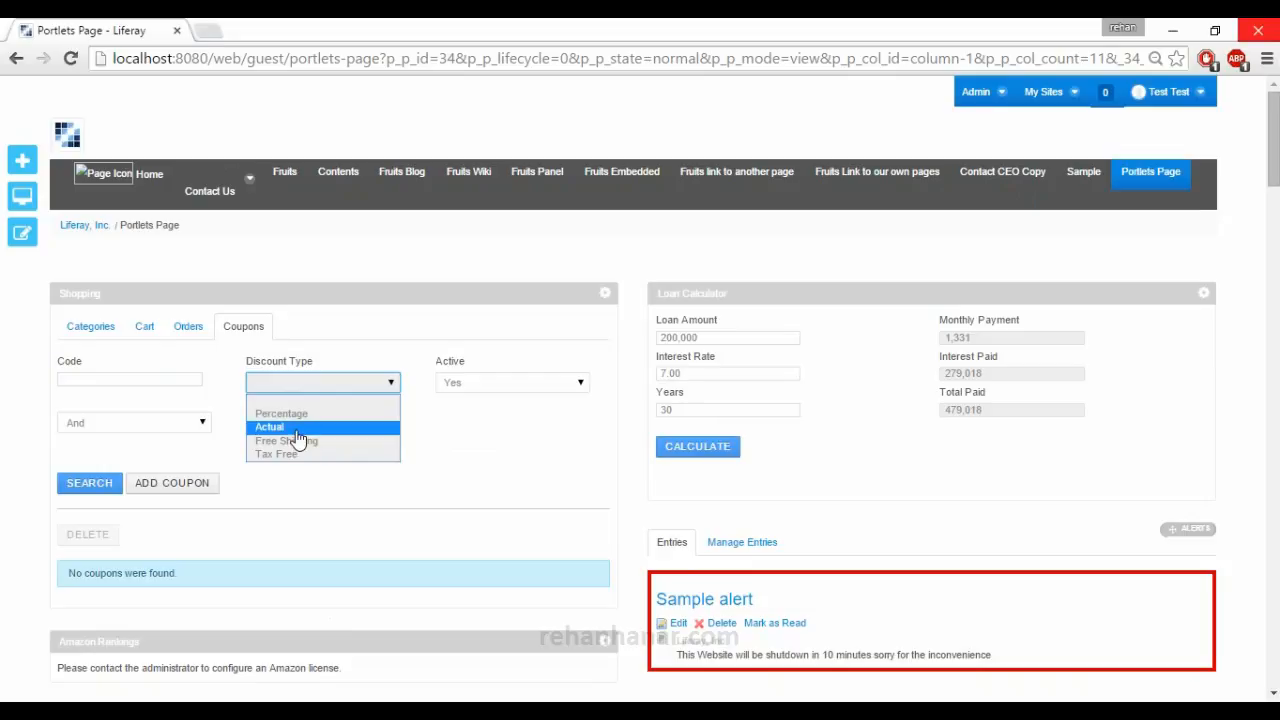
click(162, 378)
click(162, 378)
click(183, 424)
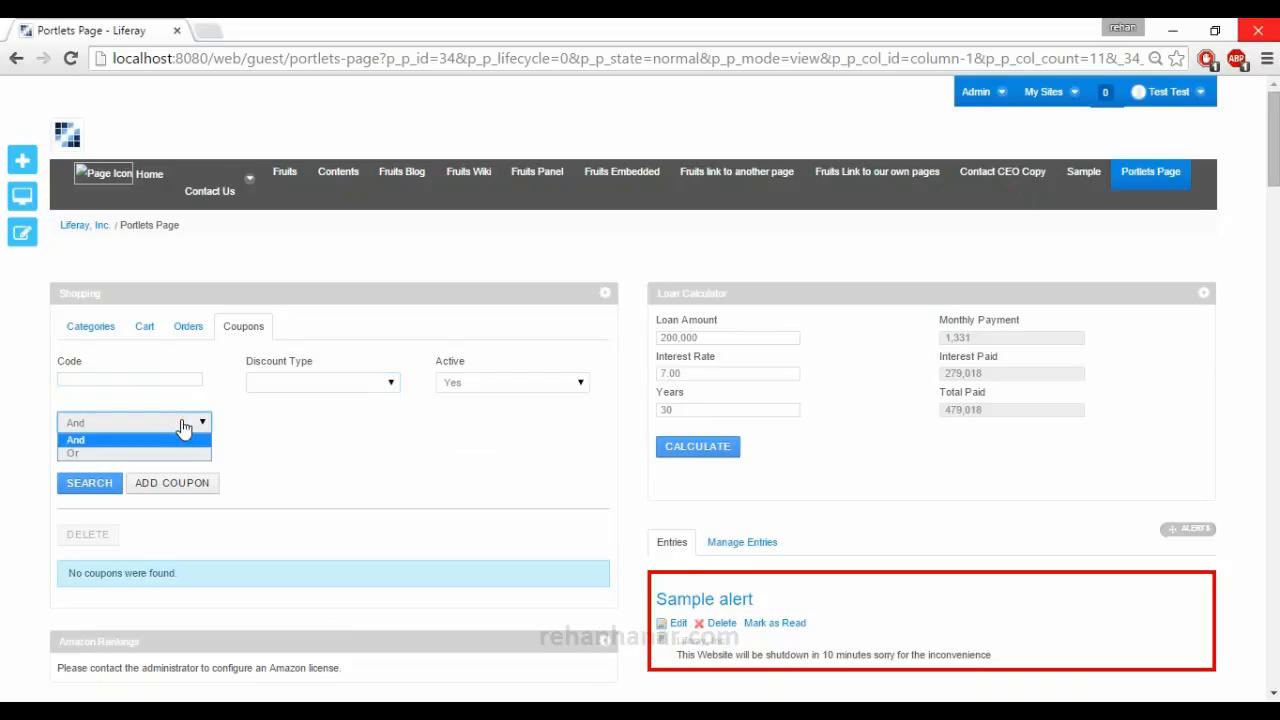
click(252, 429)
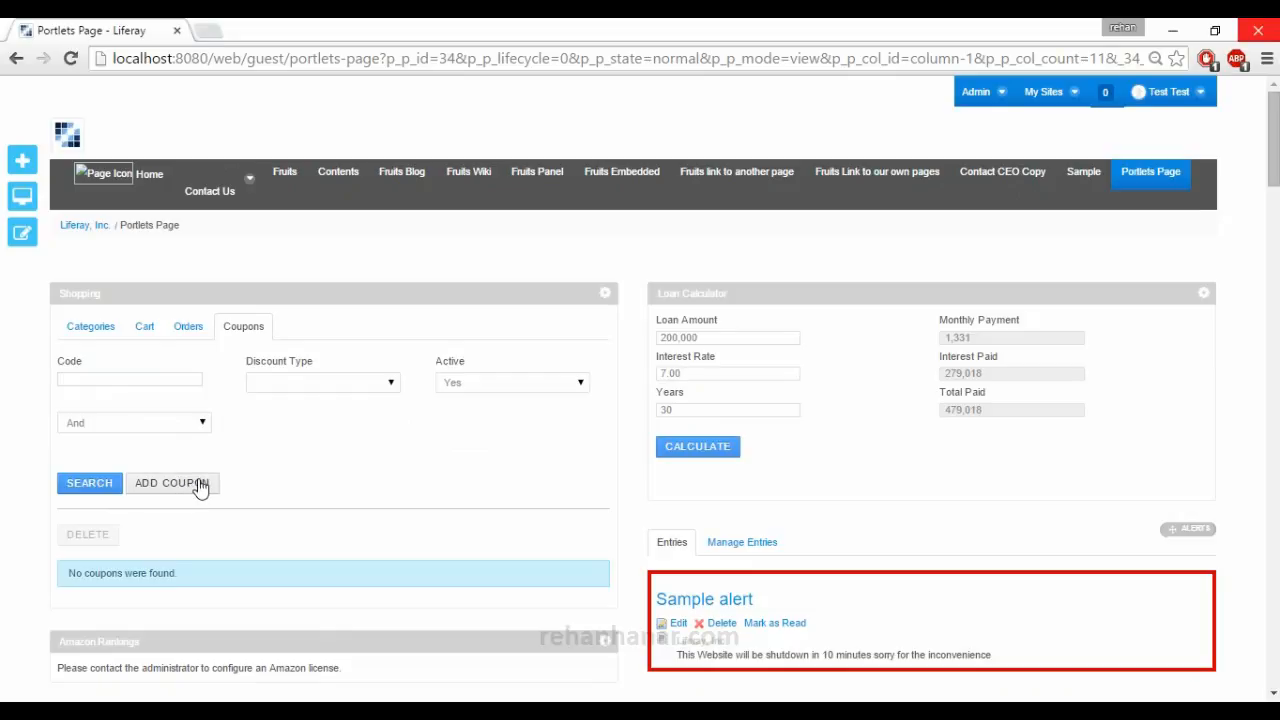
scroll(154, 500, down, 3)
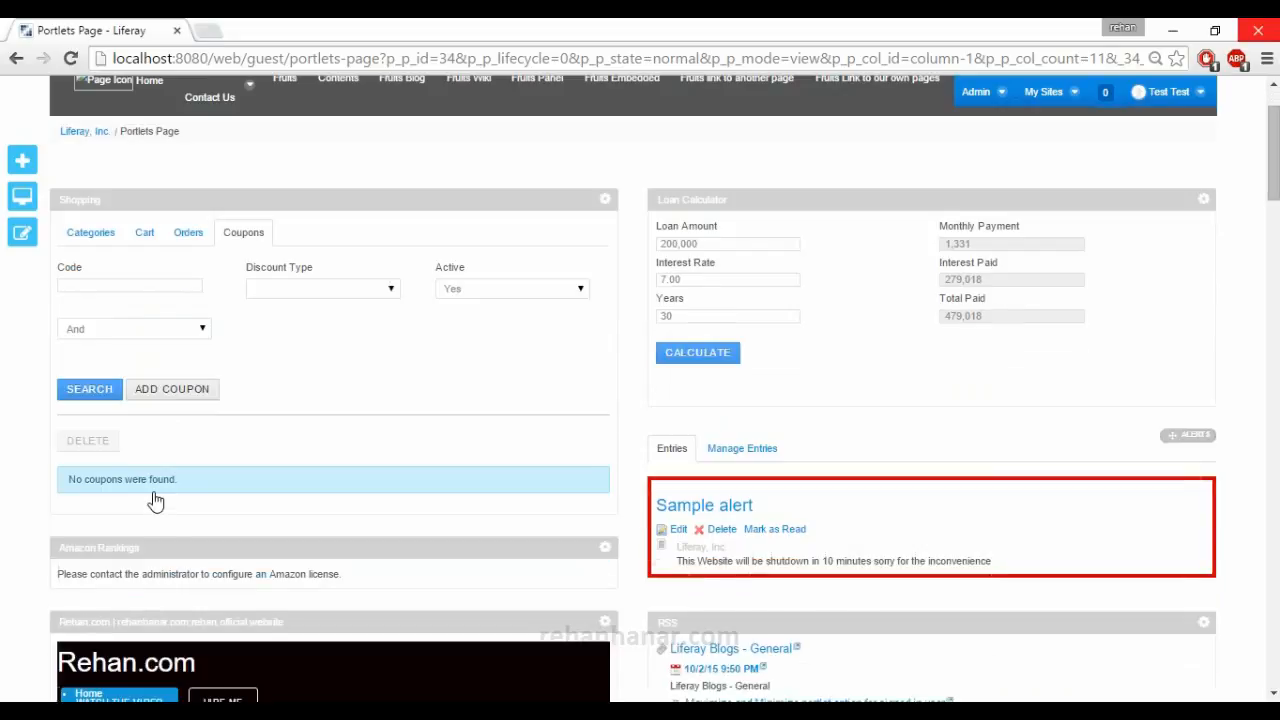
scroll(153, 491, up, 3)
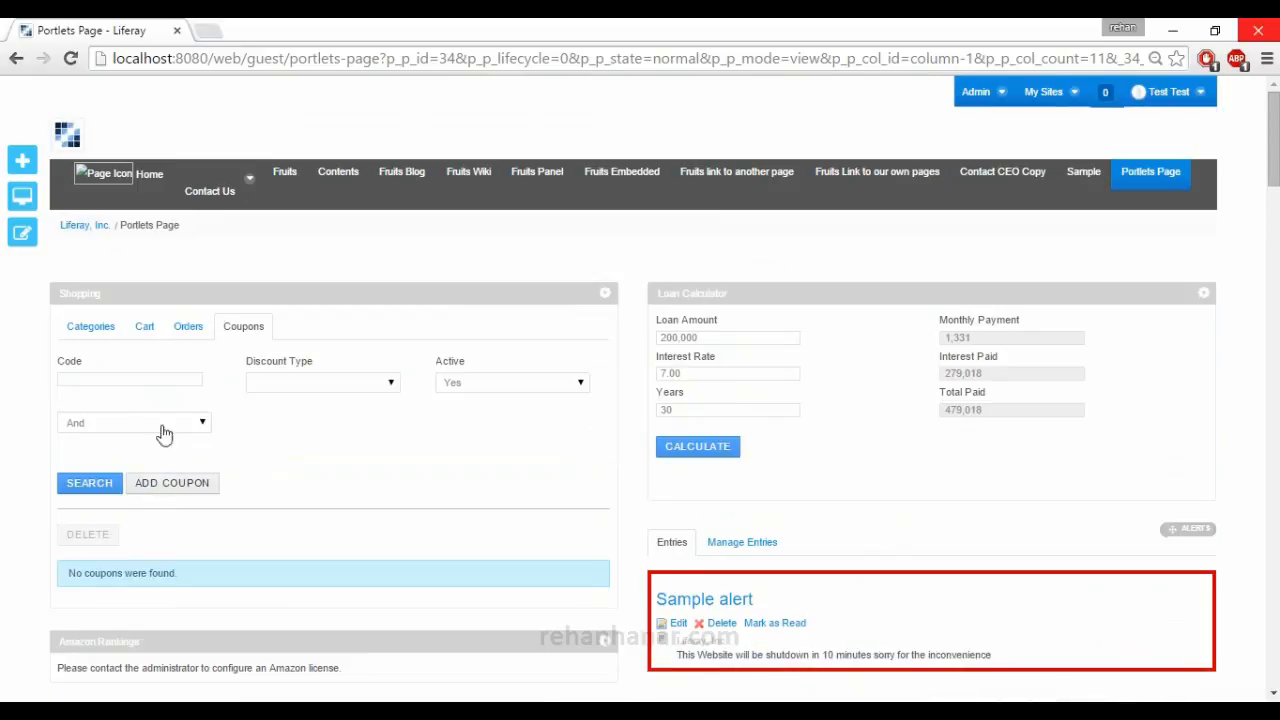
click(100, 328)
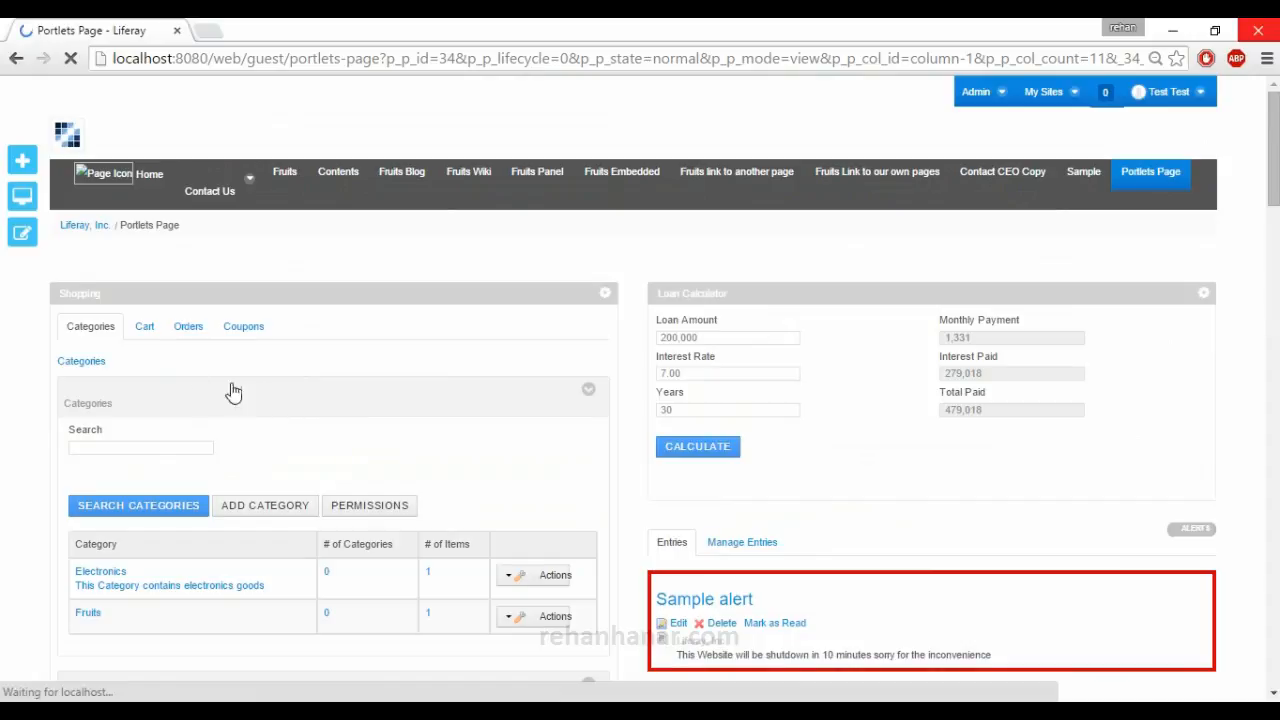
Add the Activities portlet from the Social applications to the page and review its list of today's activities.
click(26, 164)
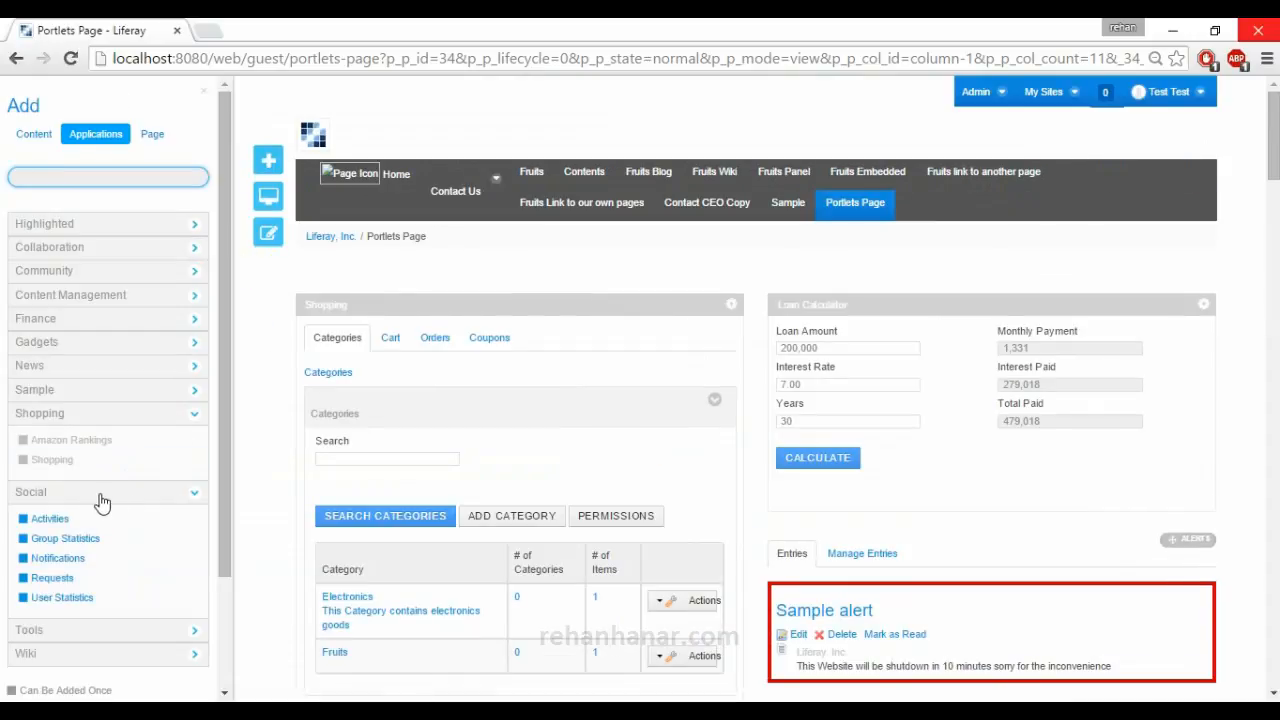
click(127, 416)
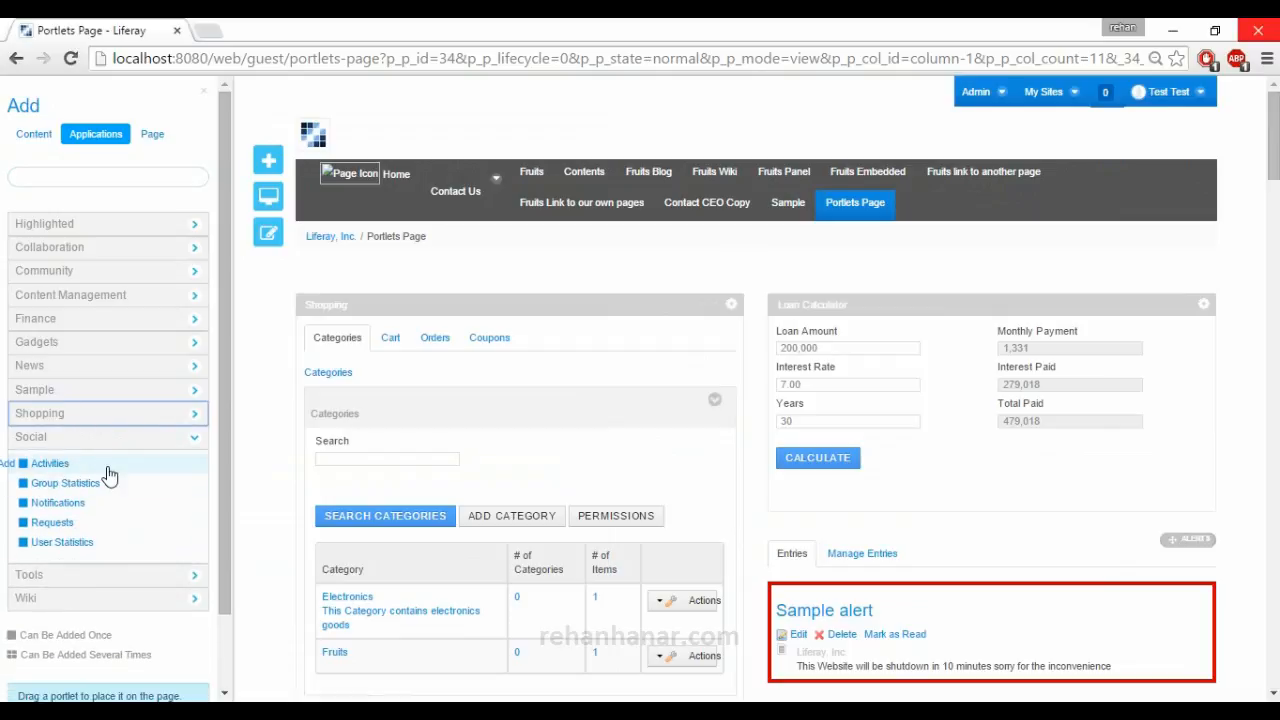
drag(100, 459, 55, 485)
click(9, 465)
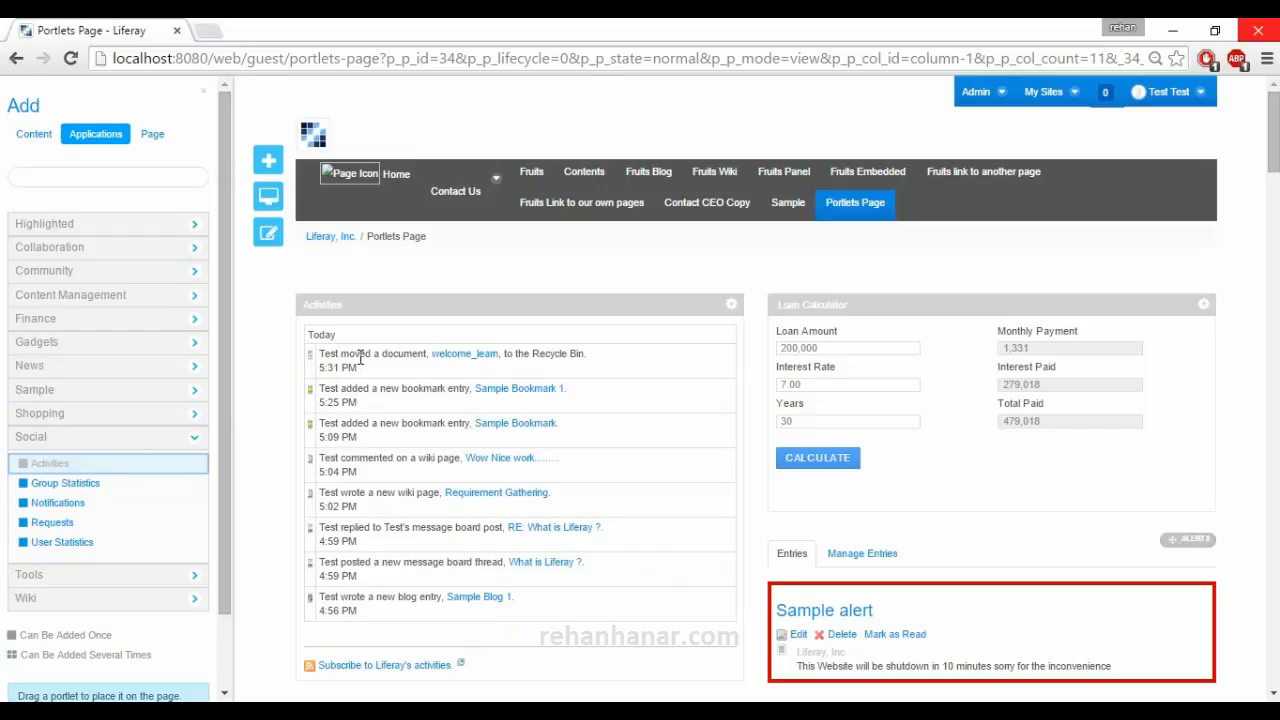
drag(323, 353, 405, 615)
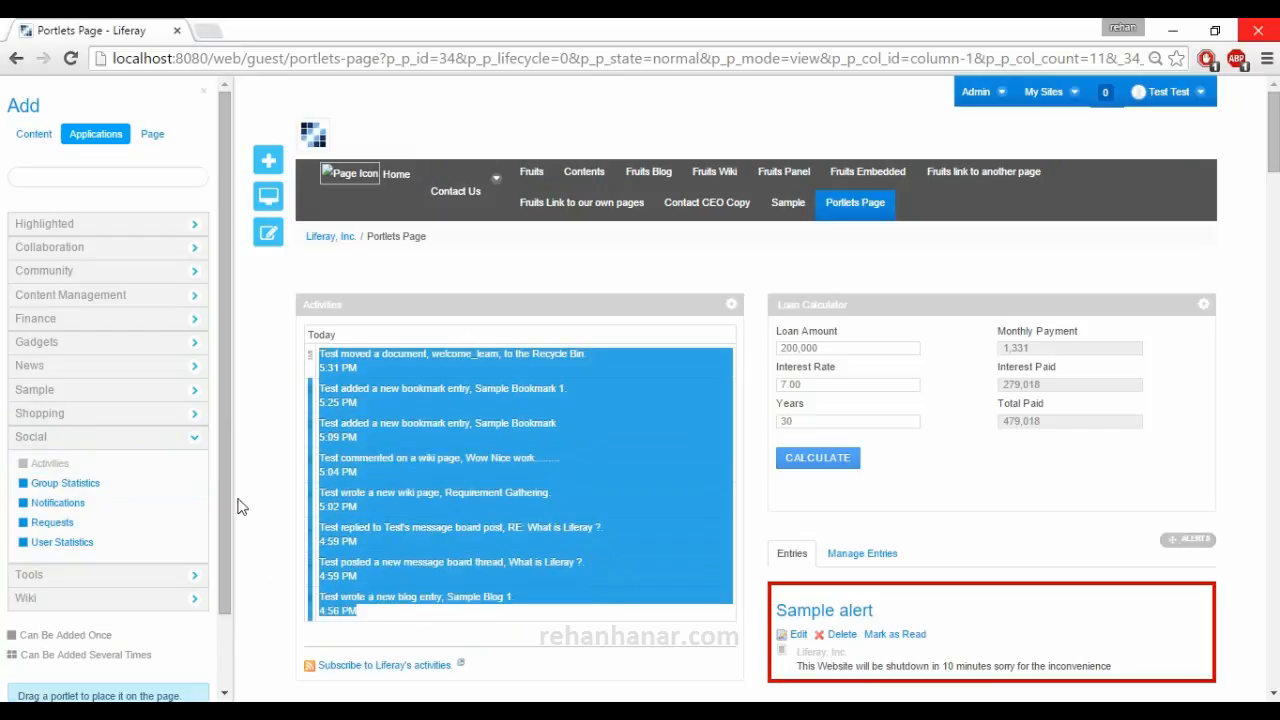
click(279, 496)
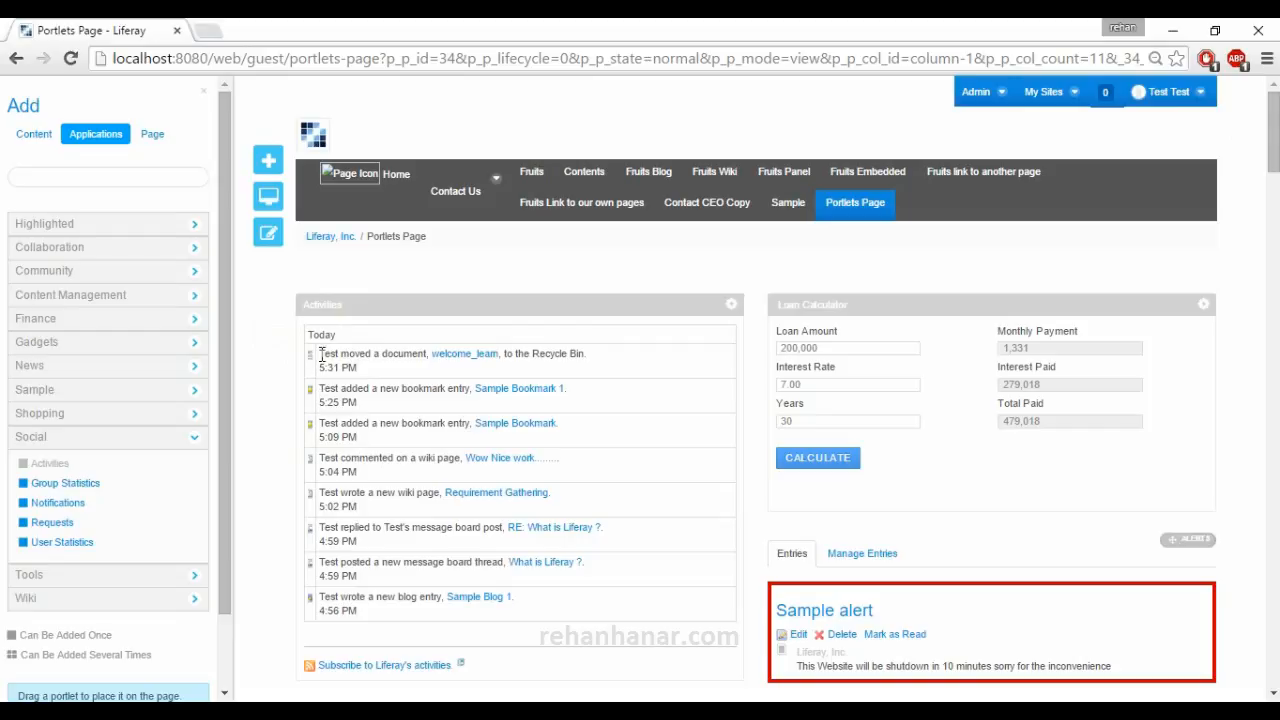
drag(322, 353, 330, 405)
drag(350, 492, 358, 510)
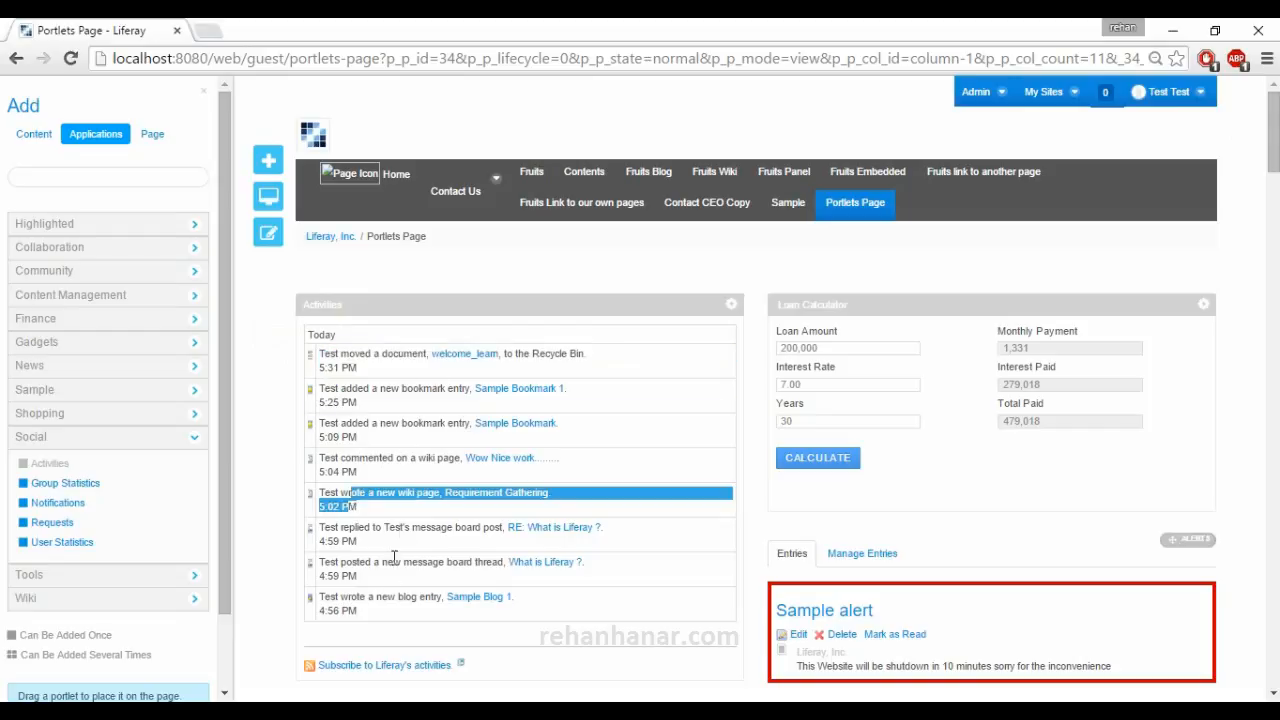
Add the Group Statistics portlet from the Social applications to the page and examine its configuration without changing it.
click(66, 486)
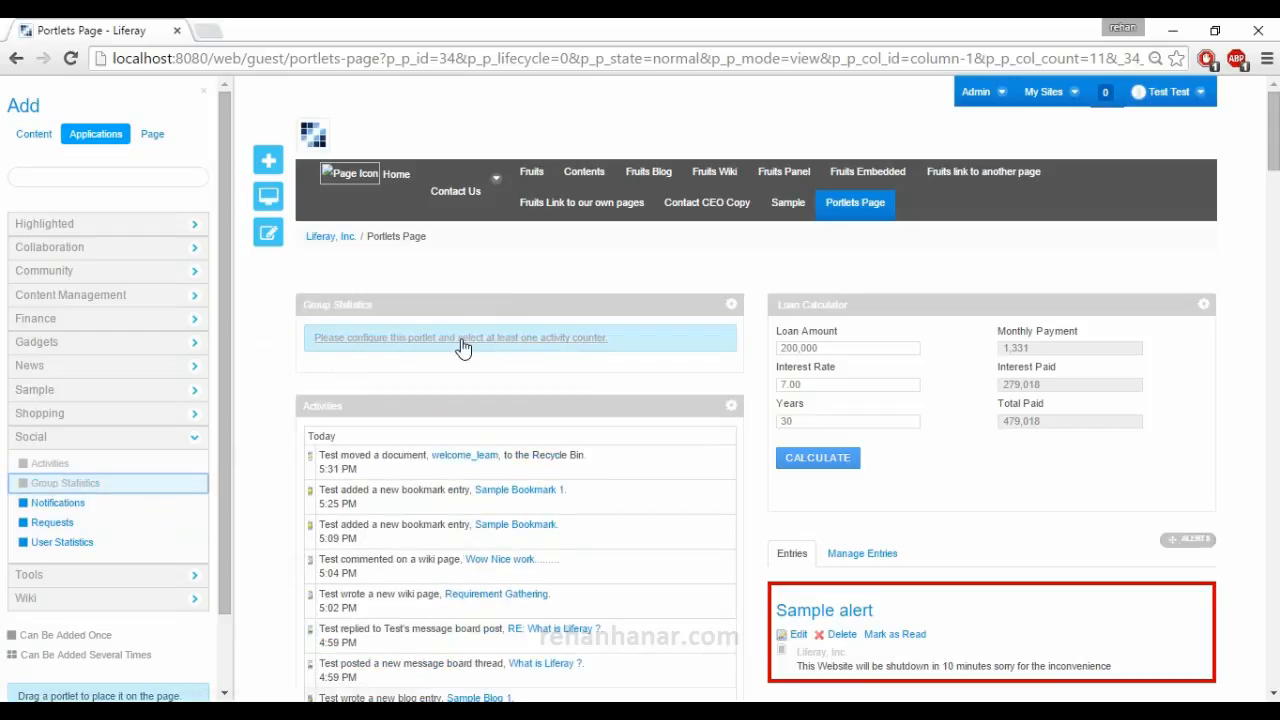
click(732, 305)
click(778, 358)
click(1216, 104)
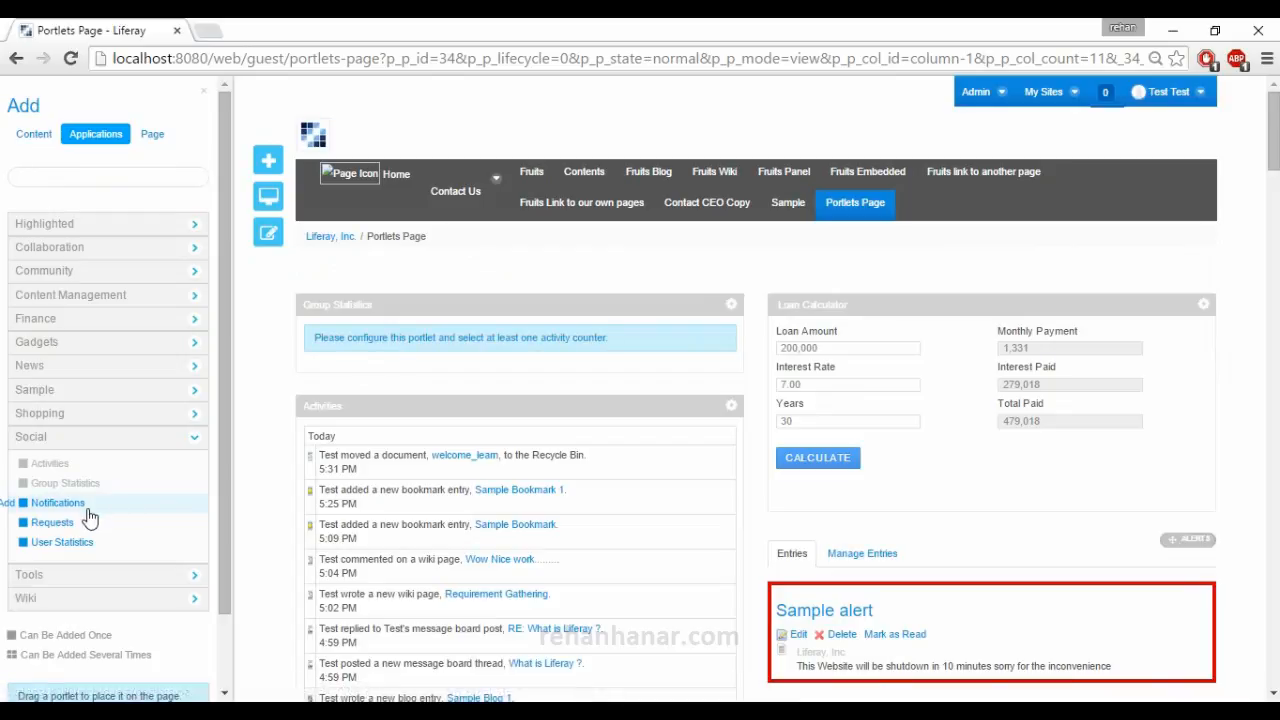
Add the Notifications portlet to the page and check the notifications and requests summary behind the account bar's counter.
click(9, 507)
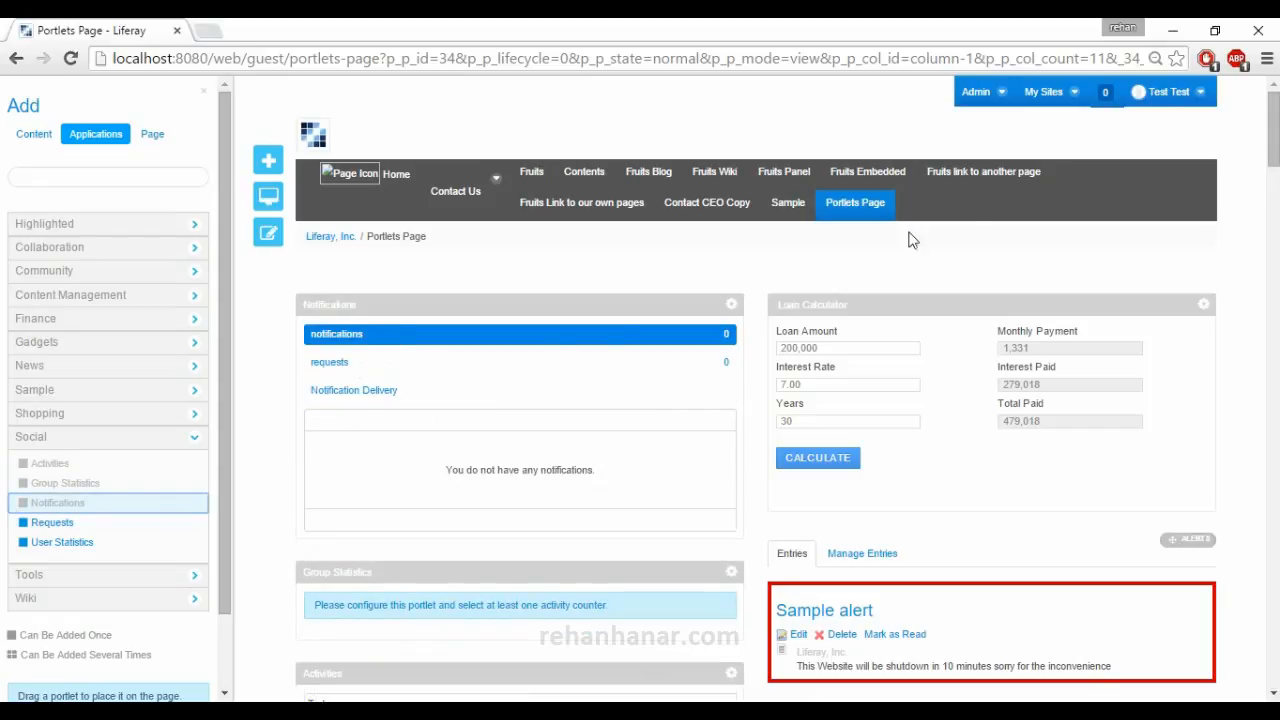
click(1106, 94)
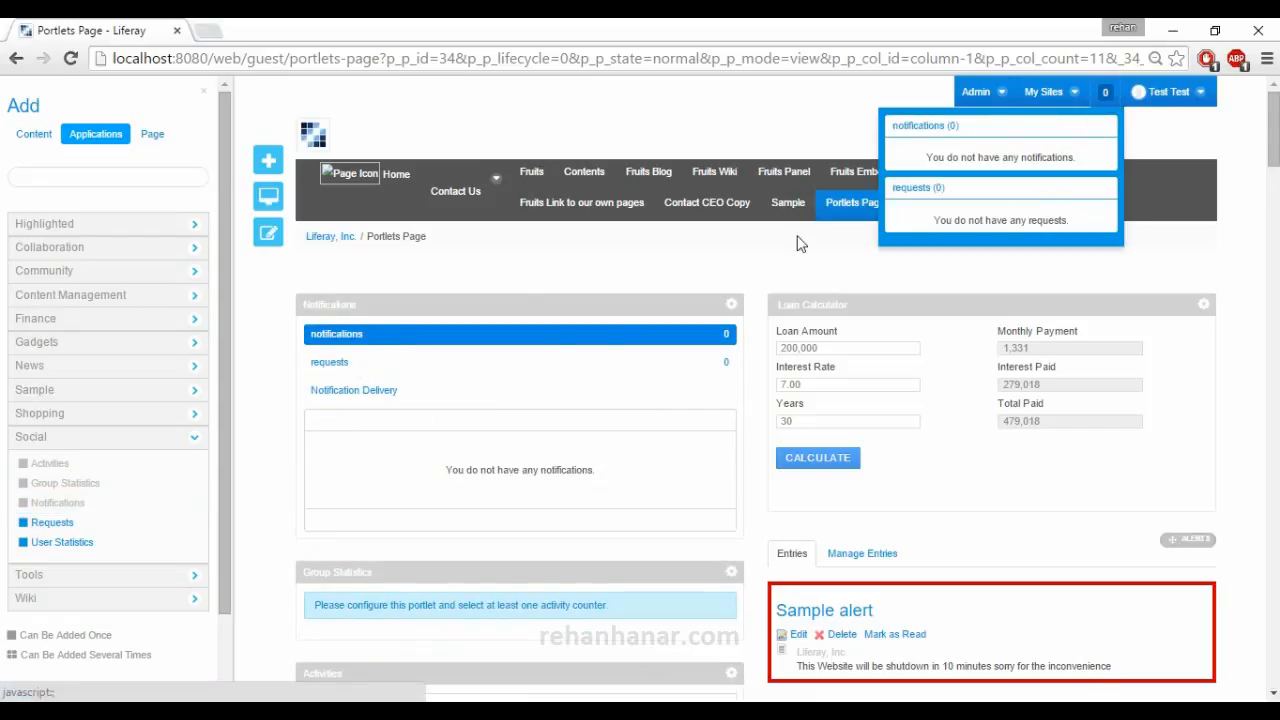
click(627, 278)
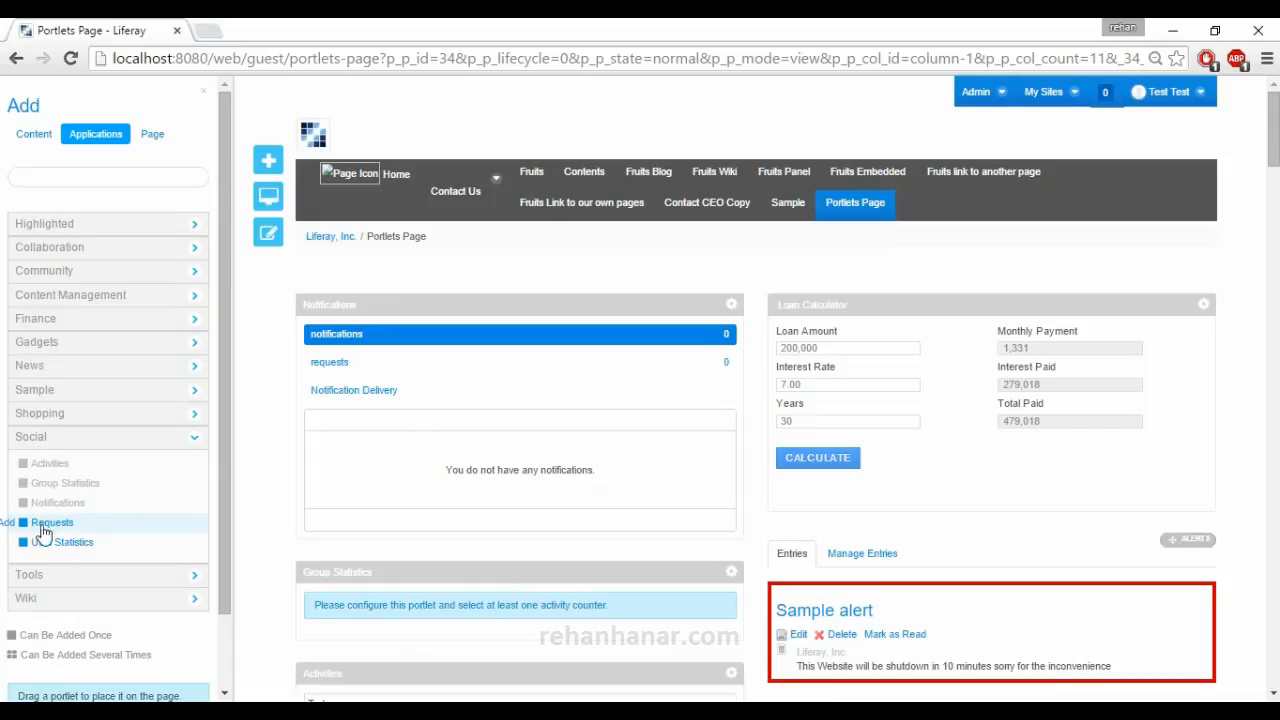
Add the Requests portlet to the page and show the requests list in the Notifications portlet.
click(4, 523)
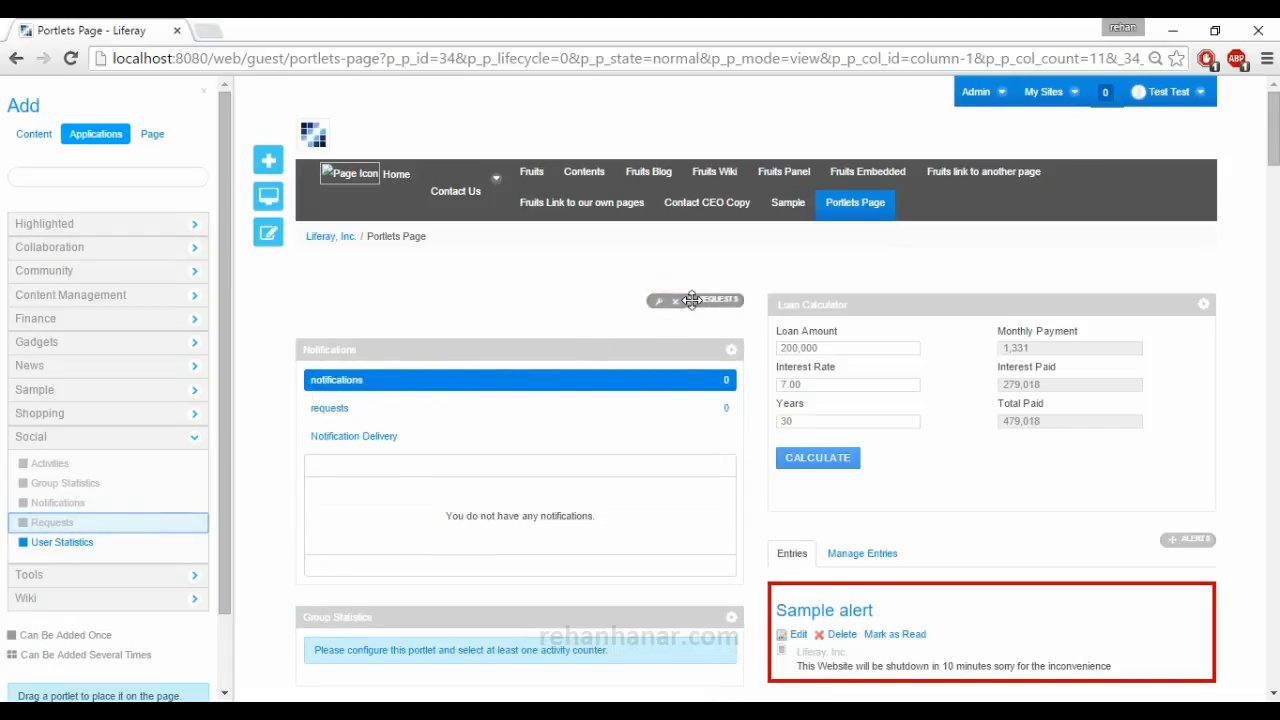
click(349, 412)
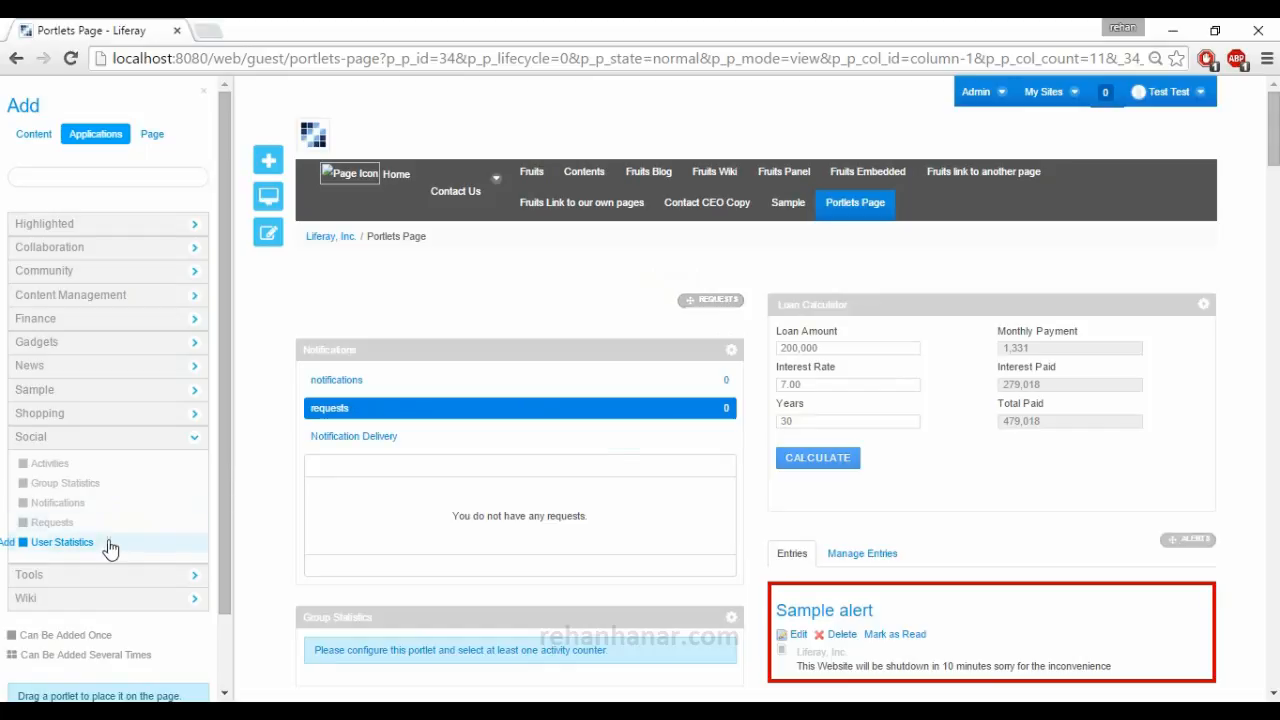
Add the User Statistics portlet to the page and examine its ranking, display and activity counter options without changing them.
click(6, 544)
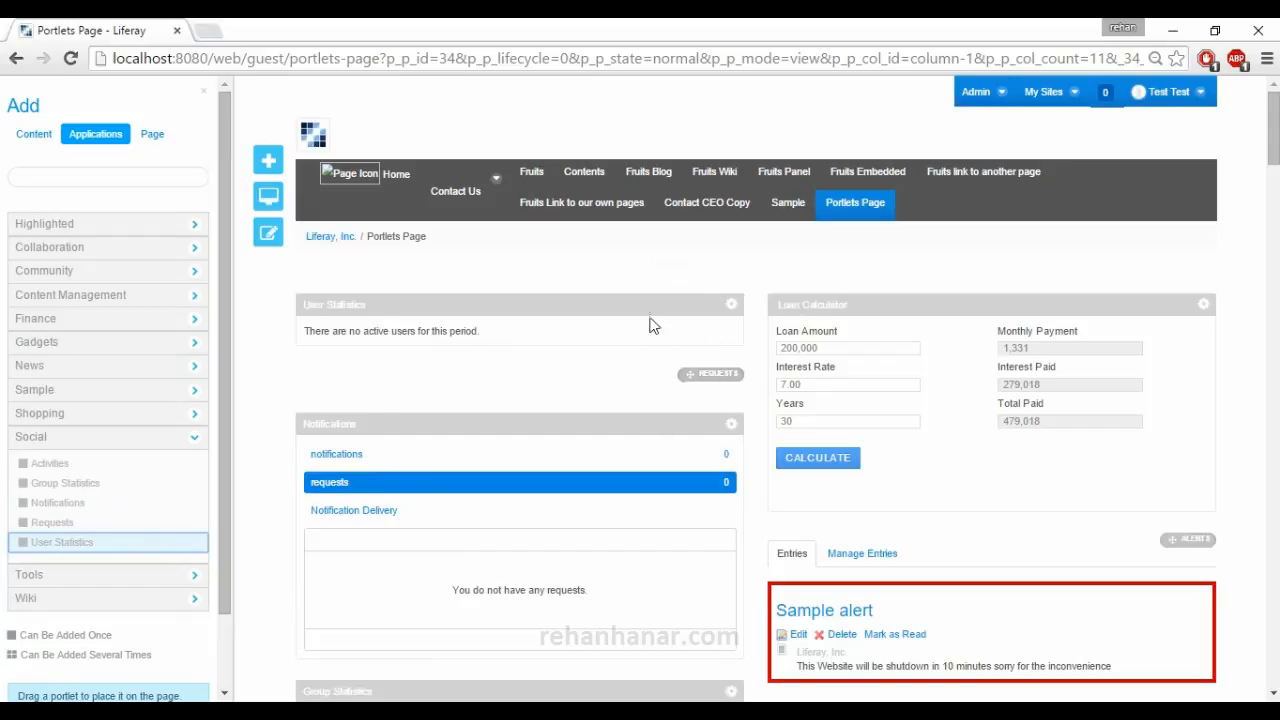
click(731, 308)
click(582, 365)
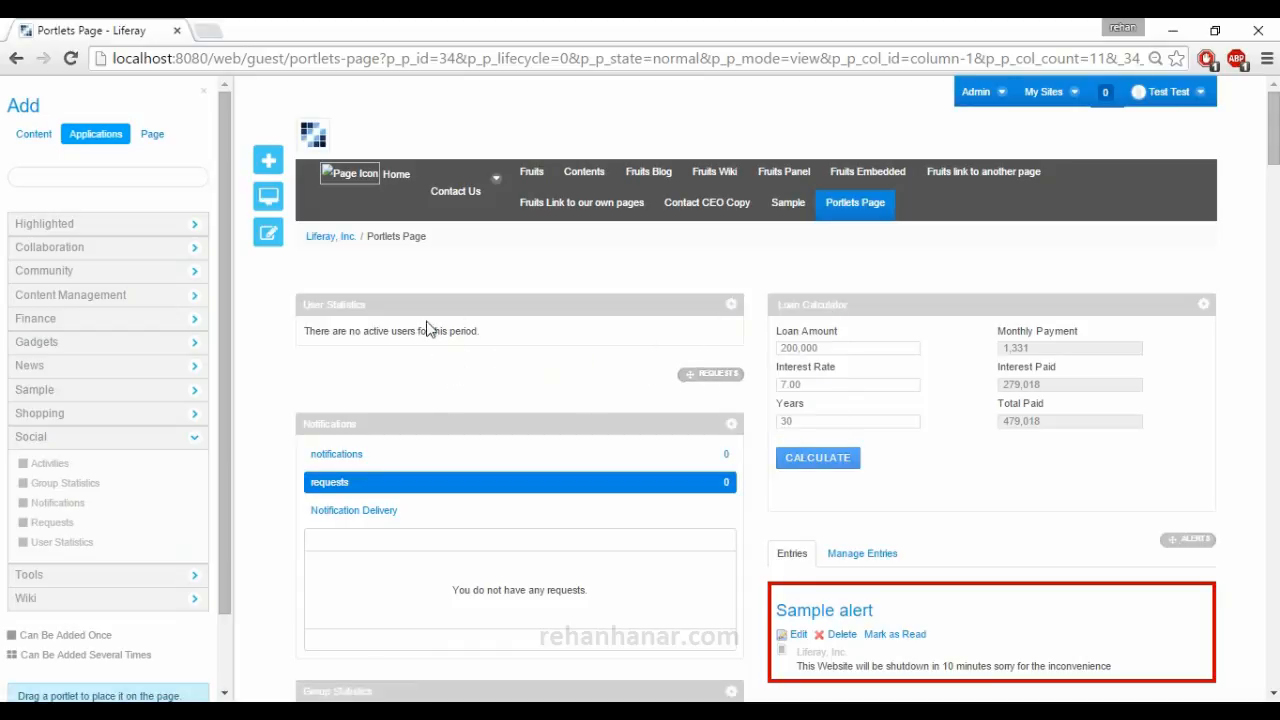
click(731, 304)
click(760, 341)
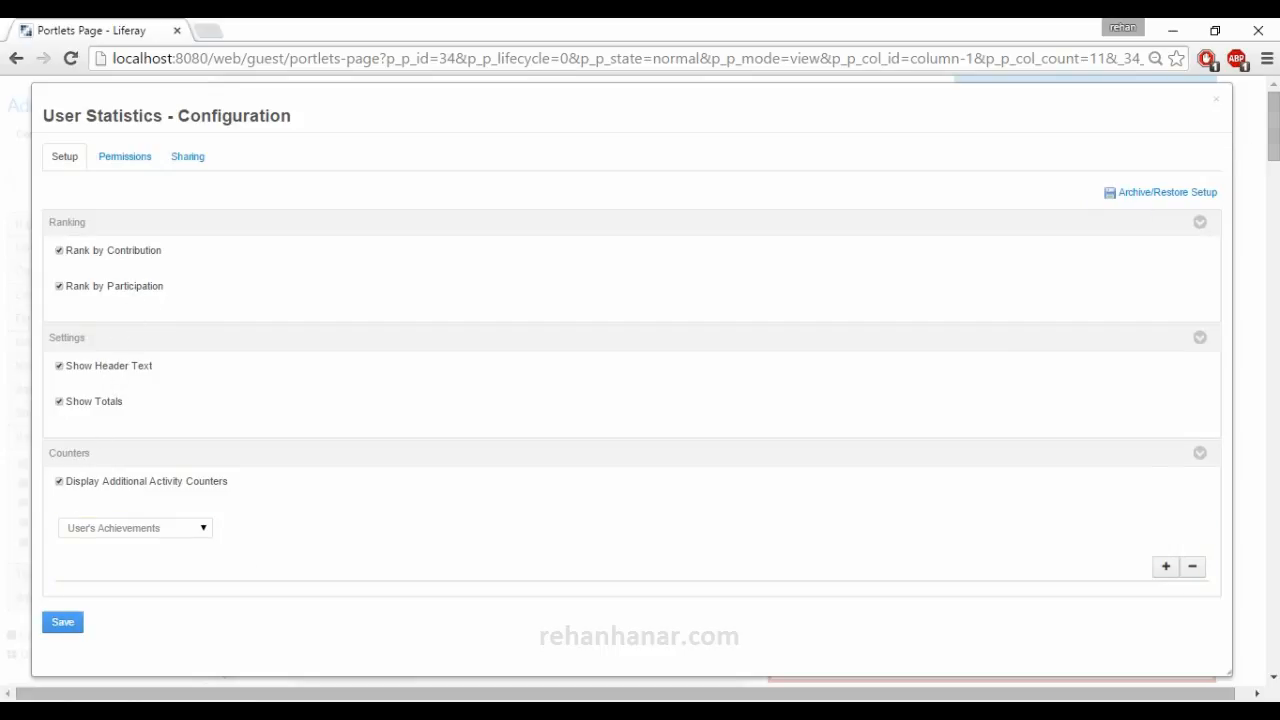
click(1215, 101)
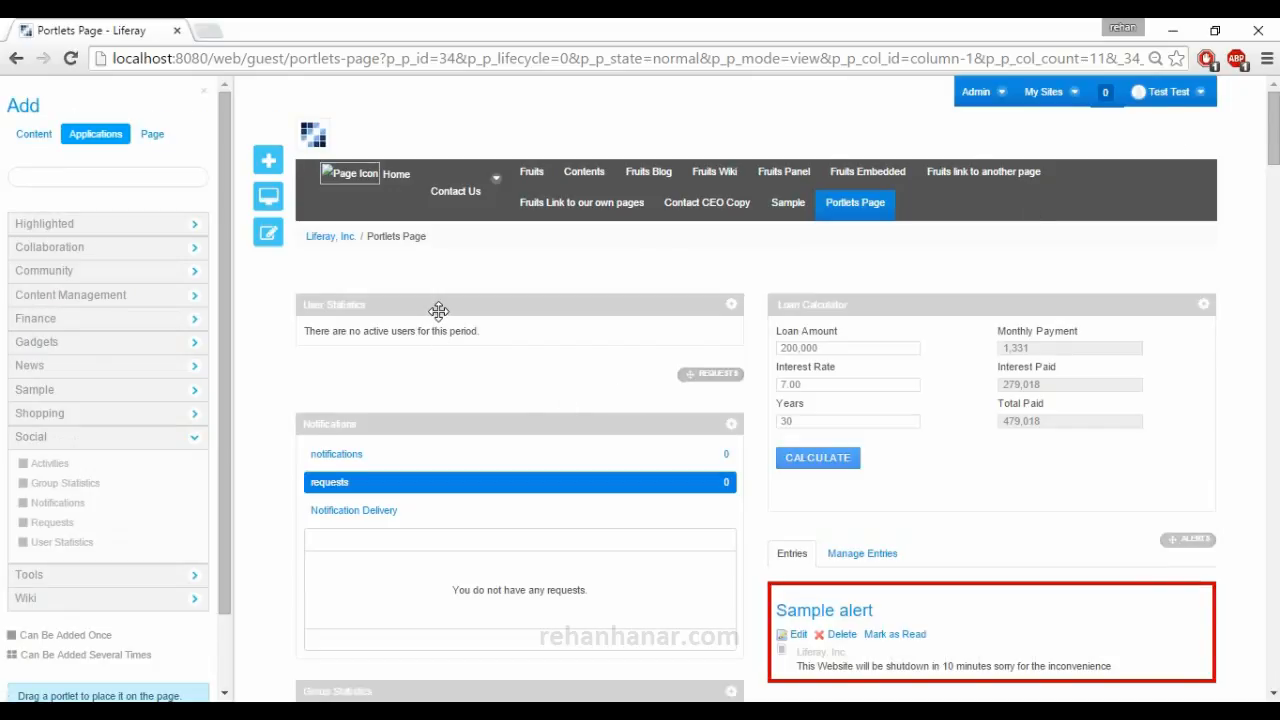
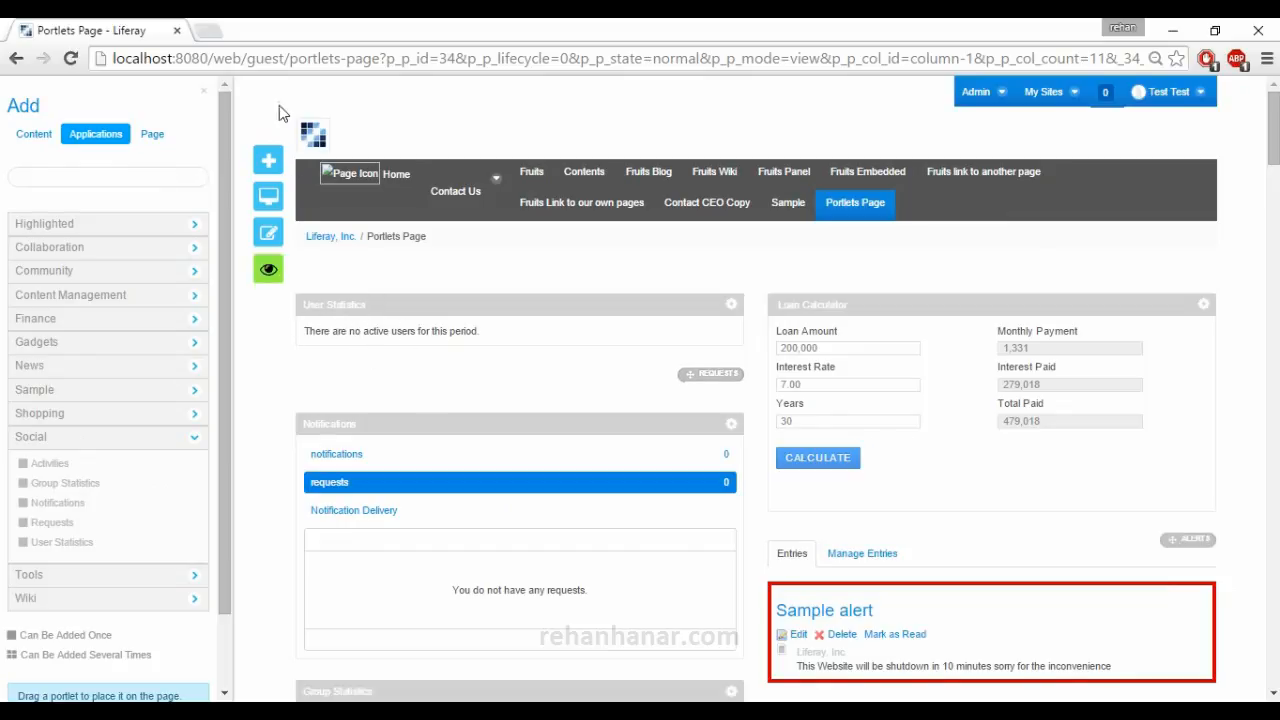
Open the xda-developers forum thread in a new browser tab and examine the thanks meter of the second post's author.
click(205, 30)
text(xd)
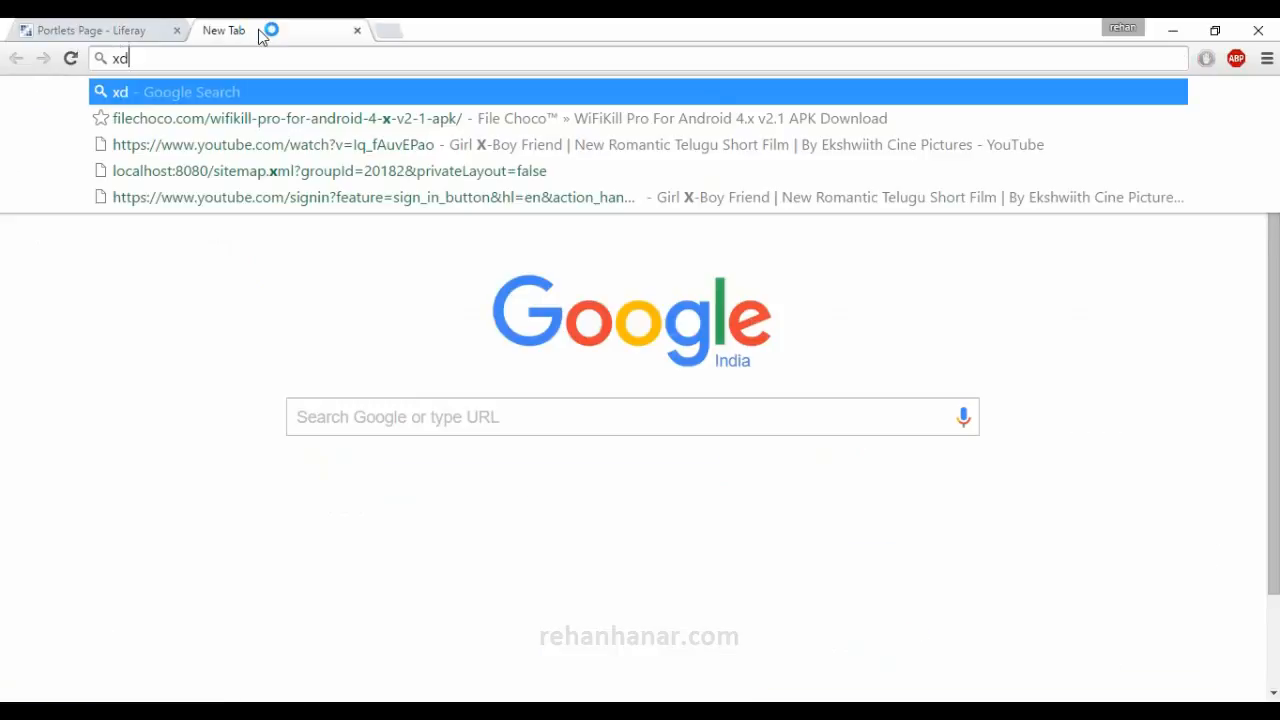
text(a)
key(Down)
key(Return)
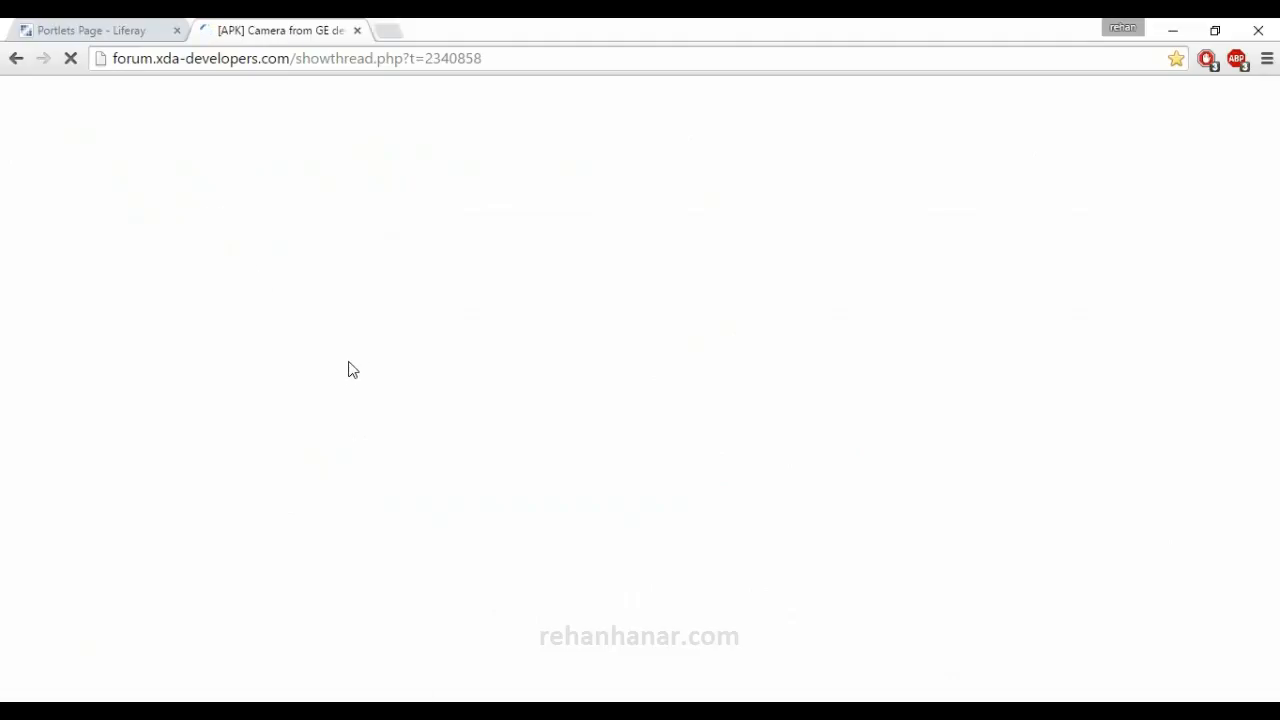
scroll(160, 380, down, 4)
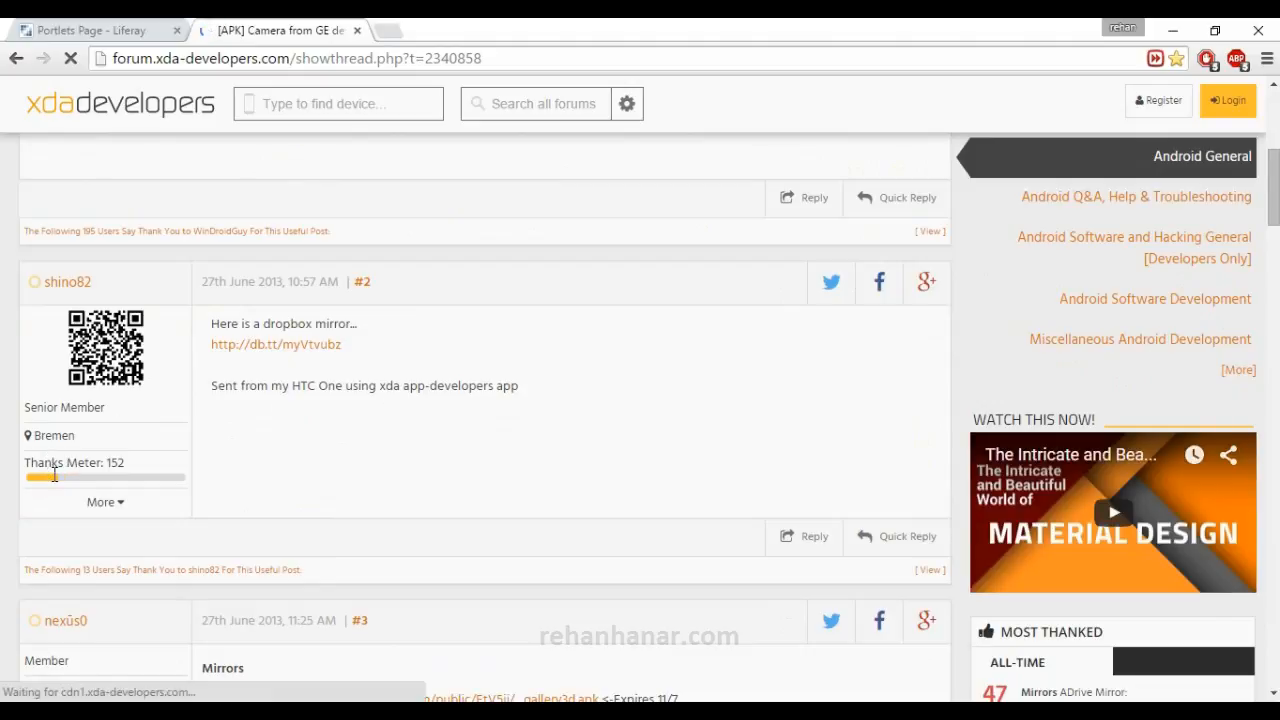
drag(26, 463, 158, 481)
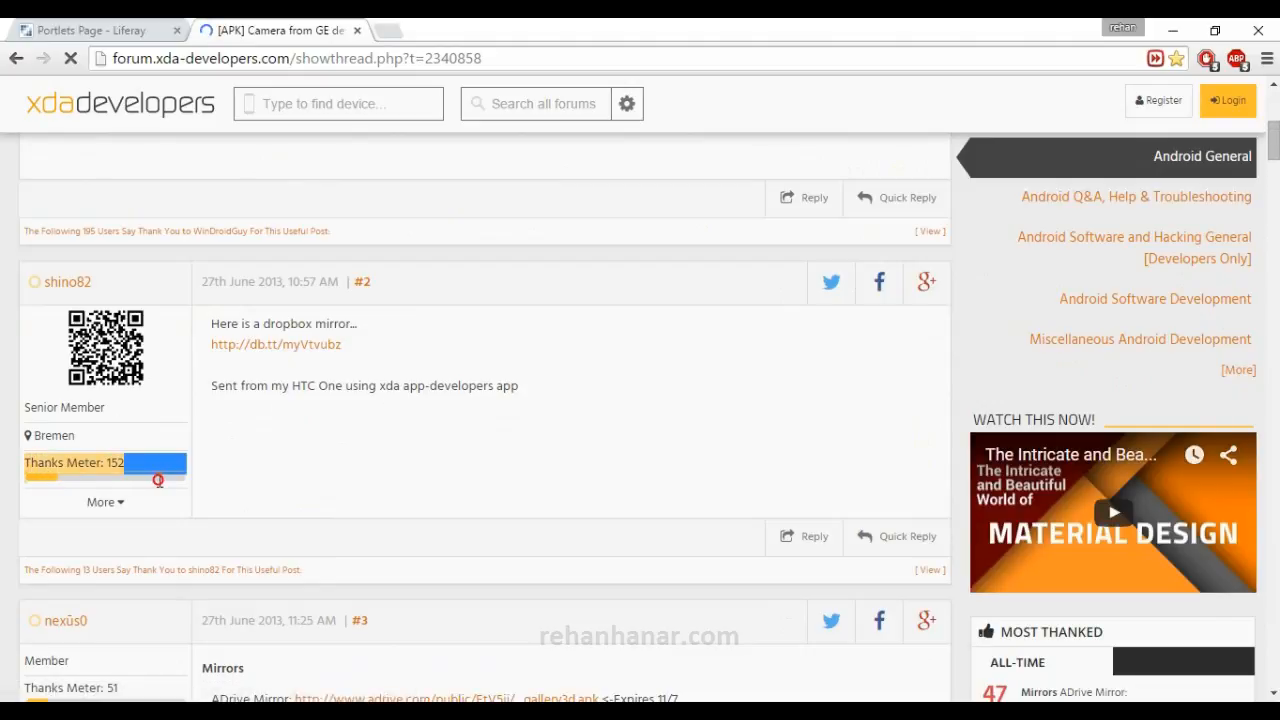
click(122, 29)
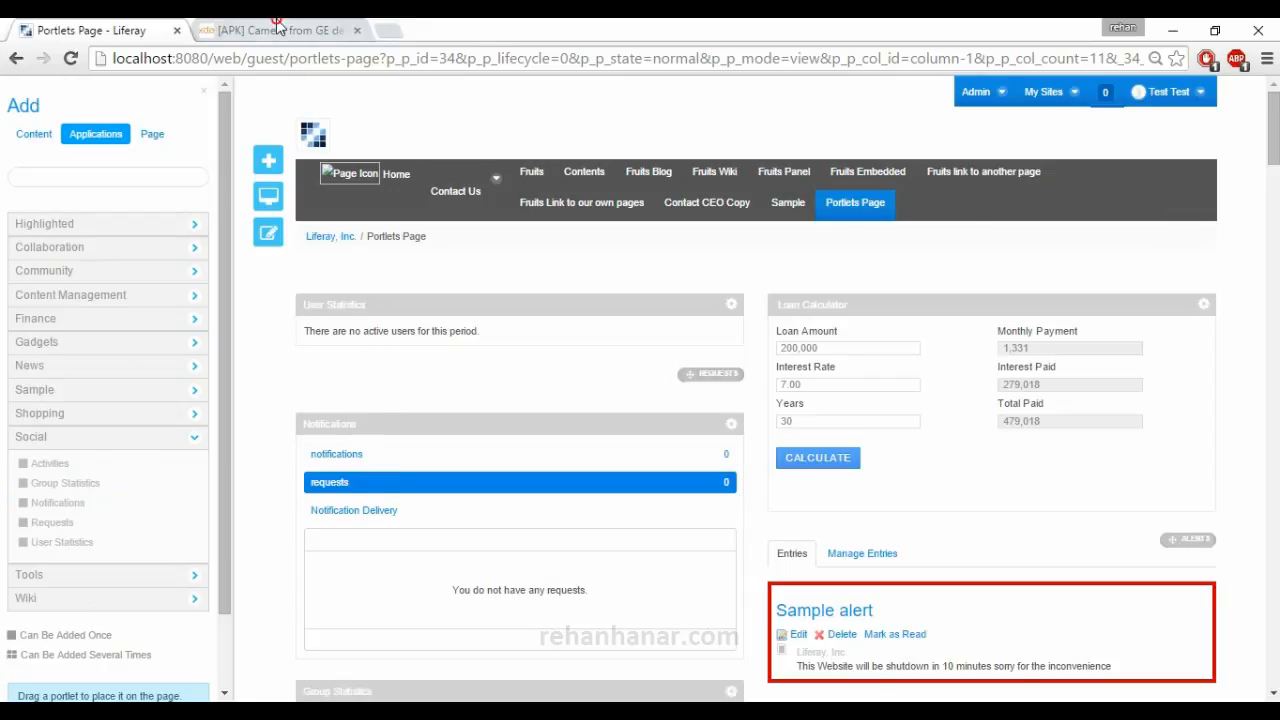
click(279, 29)
click(219, 464)
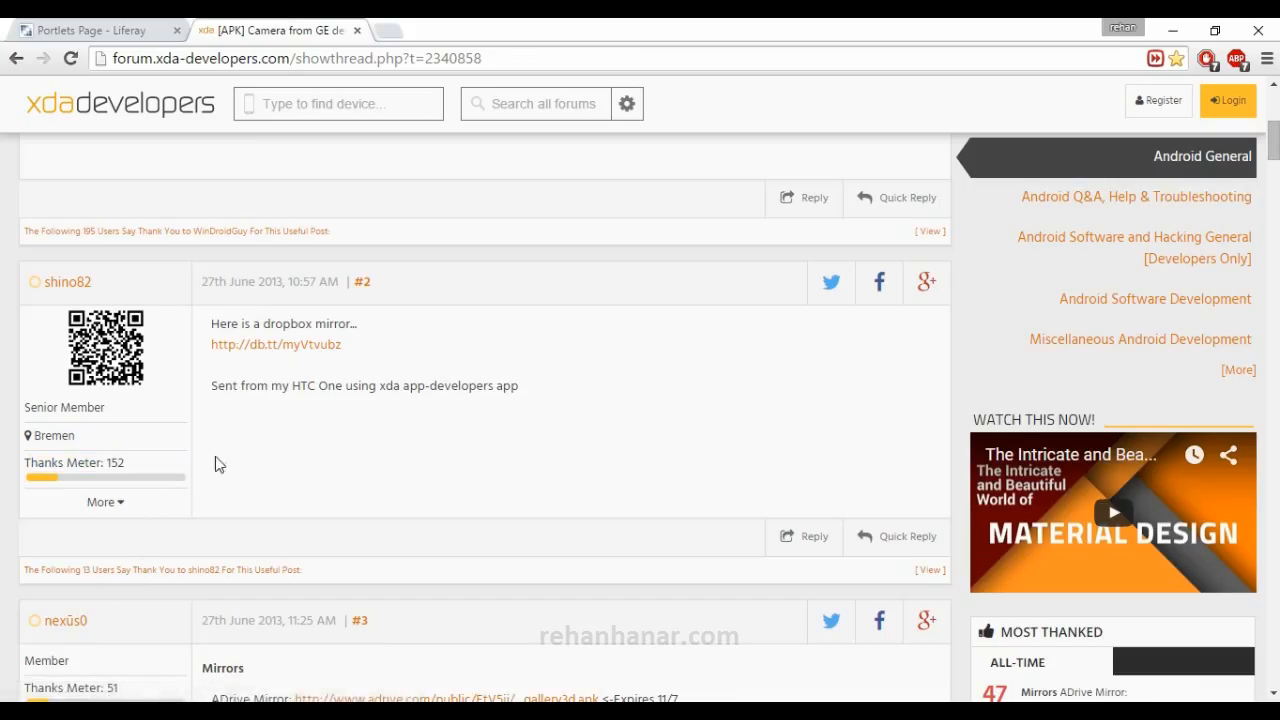
Open the profile of the second post's author and examine the total posts and general information in its statistics.
click(64, 283)
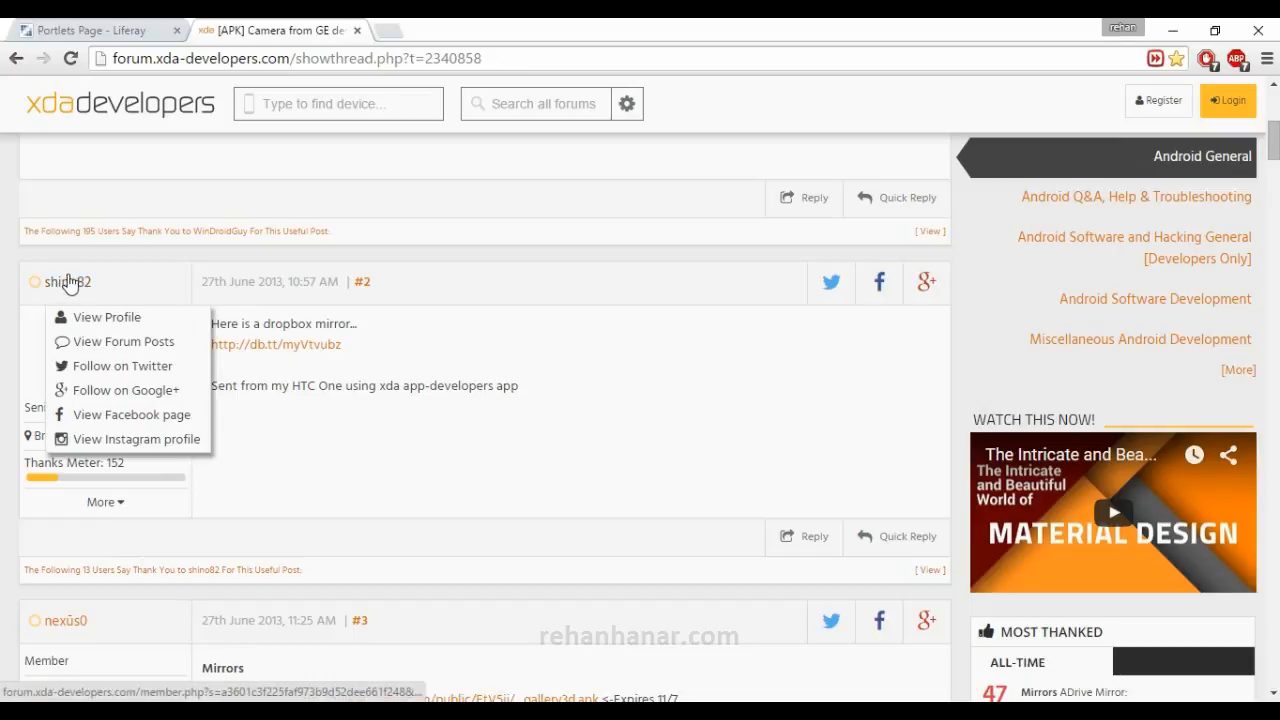
click(110, 320)
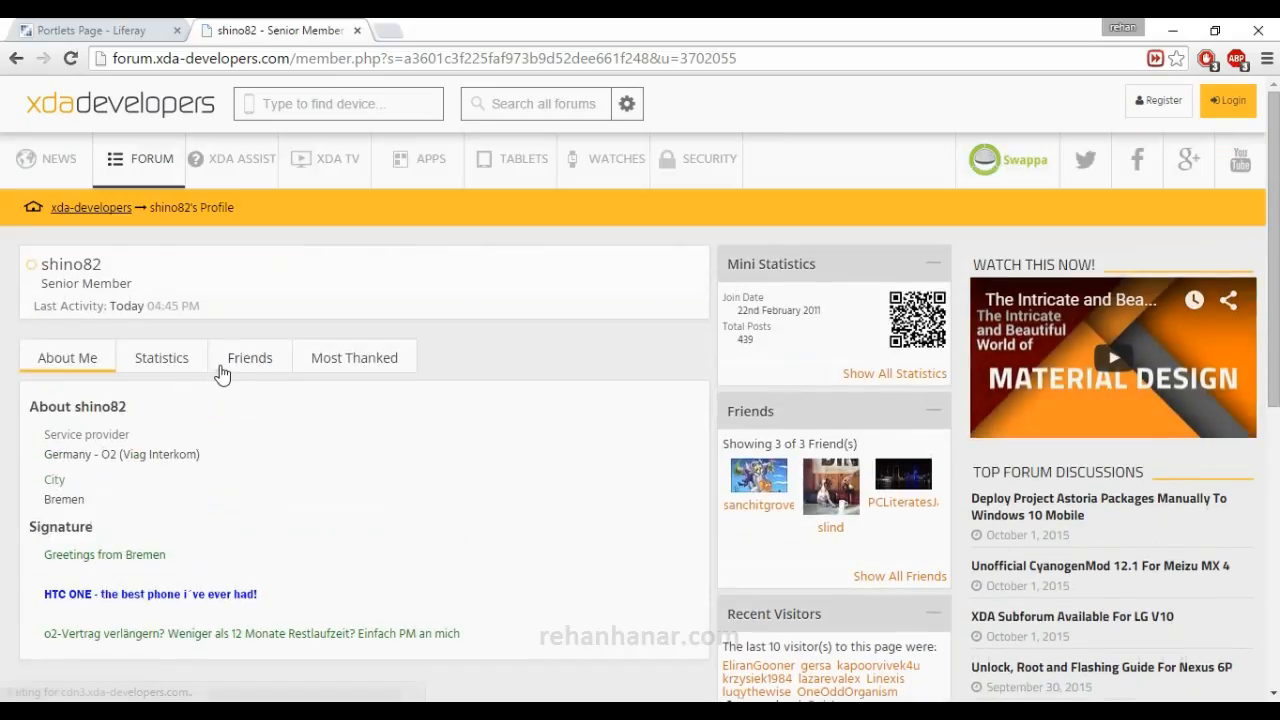
click(178, 364)
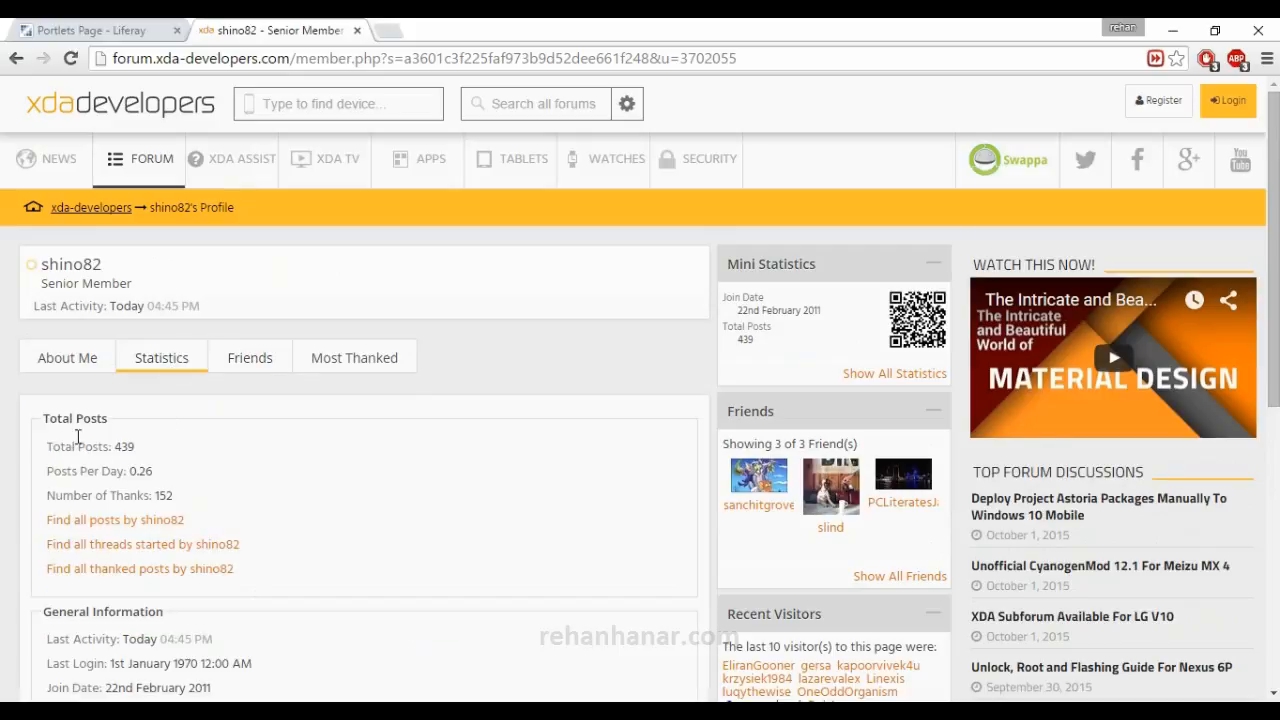
scroll(78, 437, down, 2)
drag(201, 544, 18, 249)
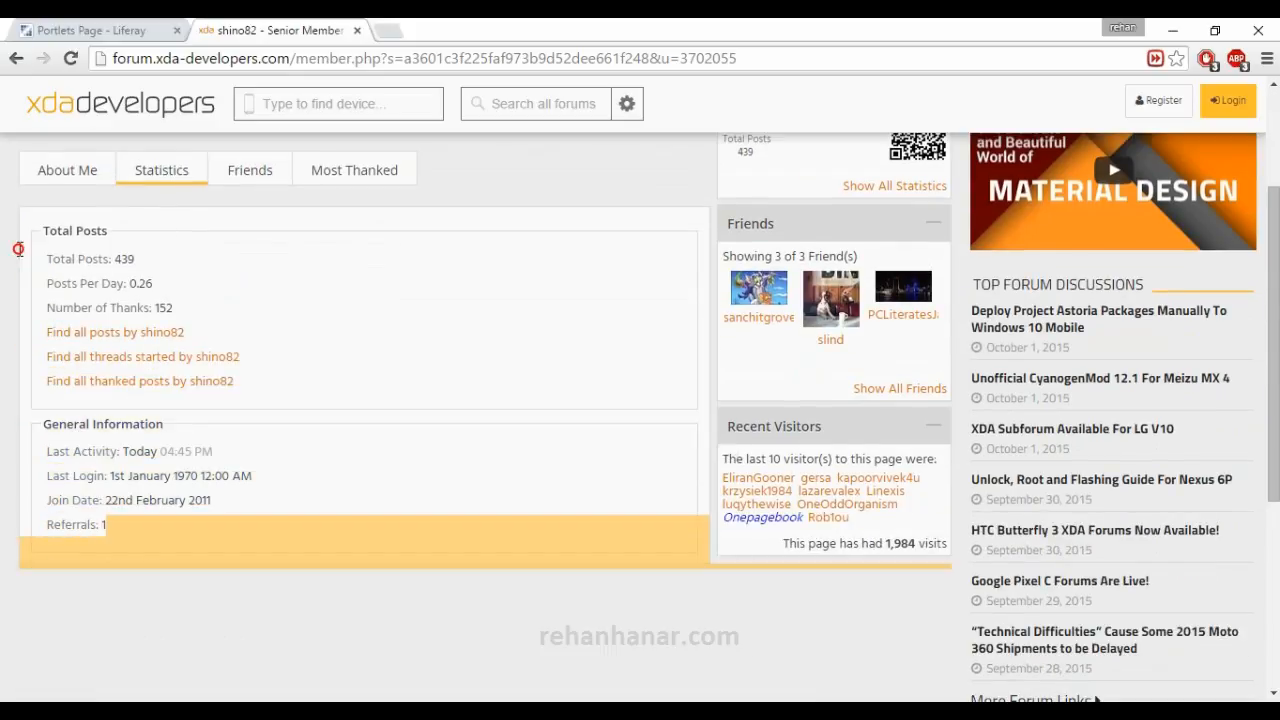
Return to the Liferay Portlets Page and add the Dictionary portlet from the Tools applications.
click(118, 30)
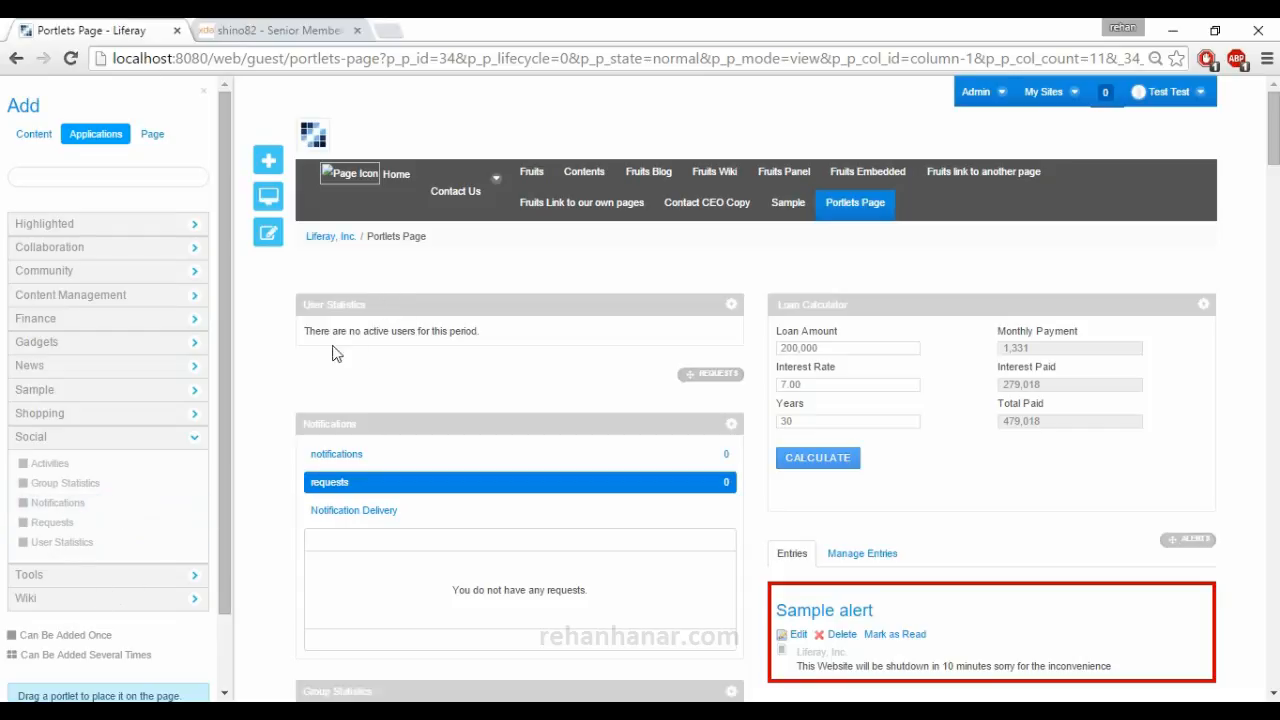
click(101, 578)
click(126, 442)
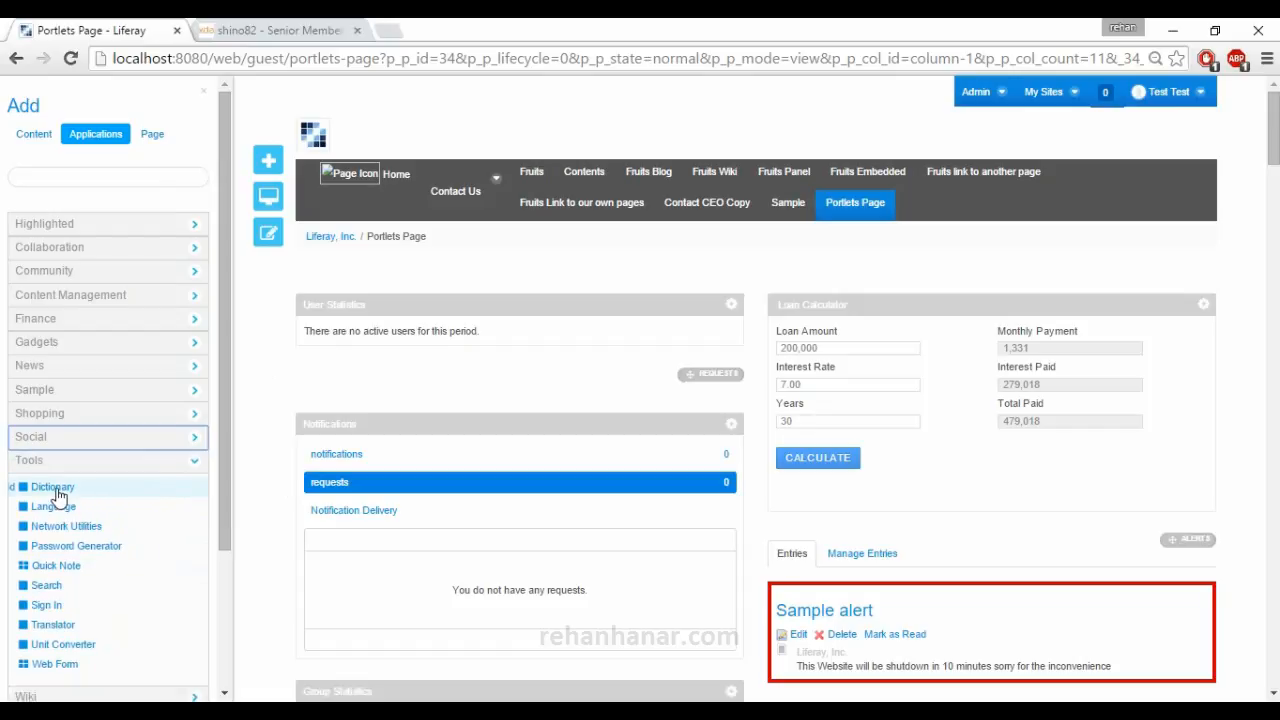
drag(58, 494, 330, 328)
drag(77, 514, 271, 454)
click(271, 454)
click(14, 487)
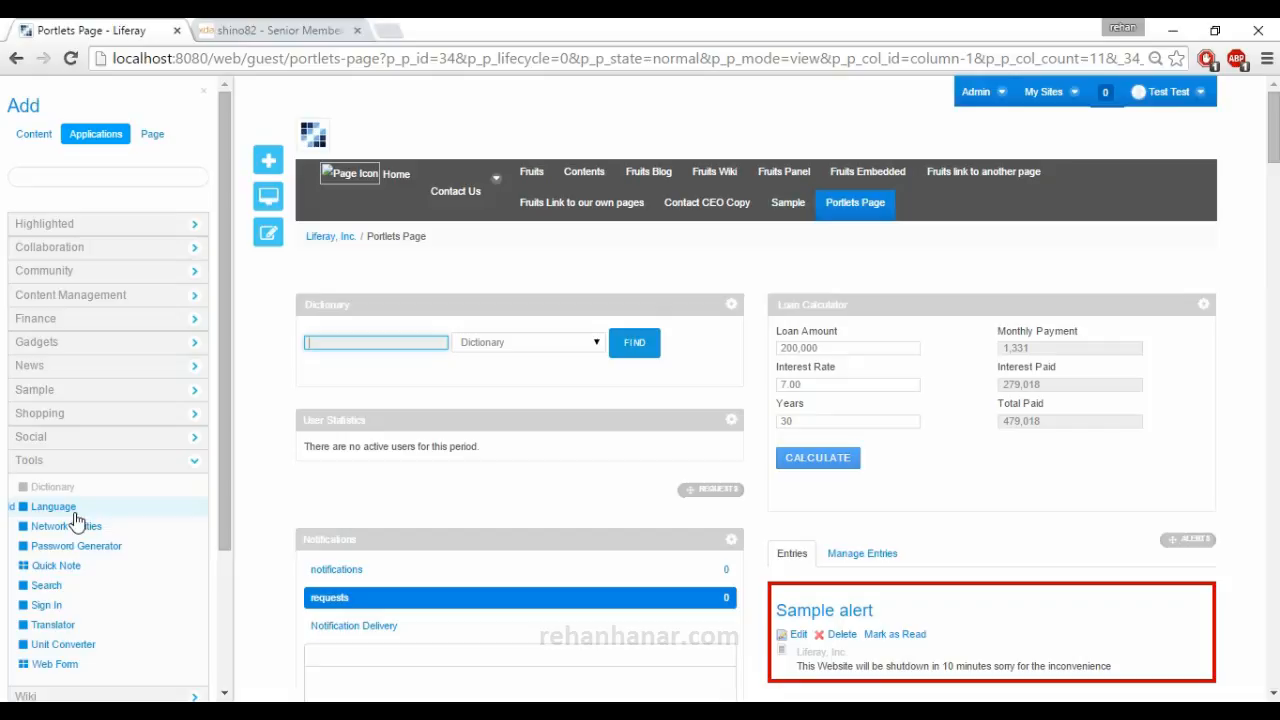
Add the Language portlet to the page and use it to switch the site to Finnish (suomi) and back to English.
click(12, 506)
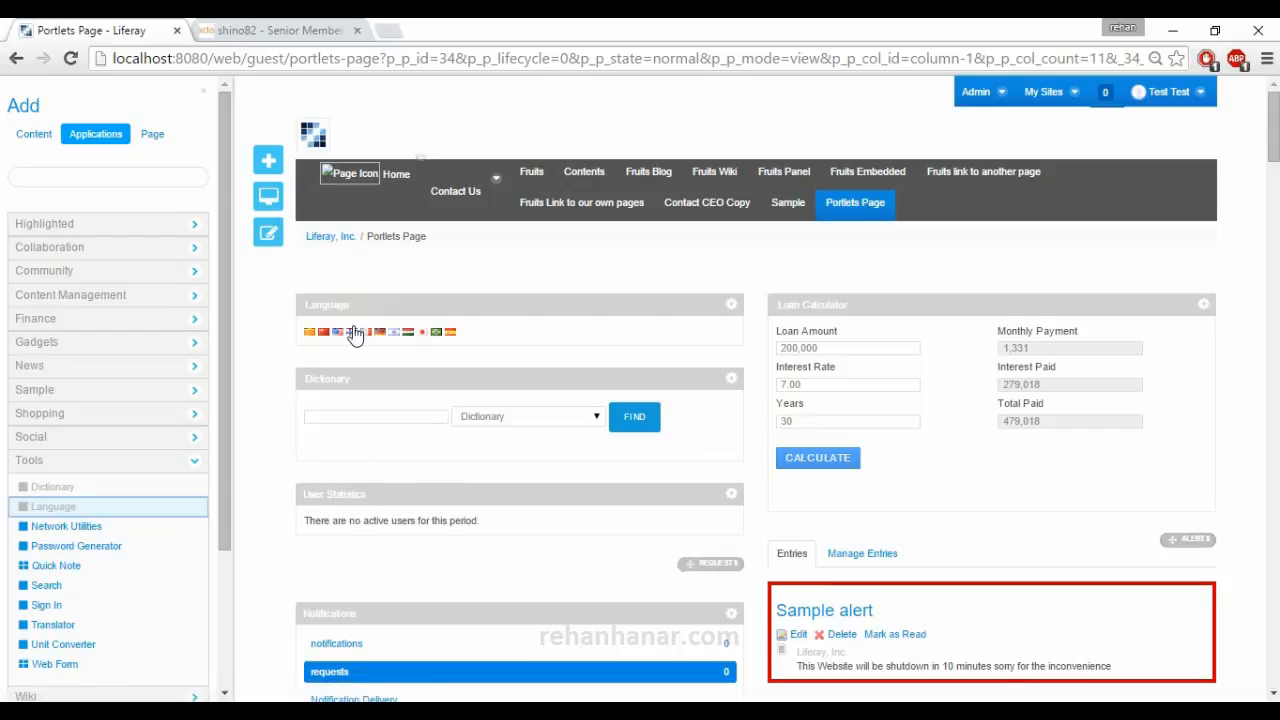
click(354, 334)
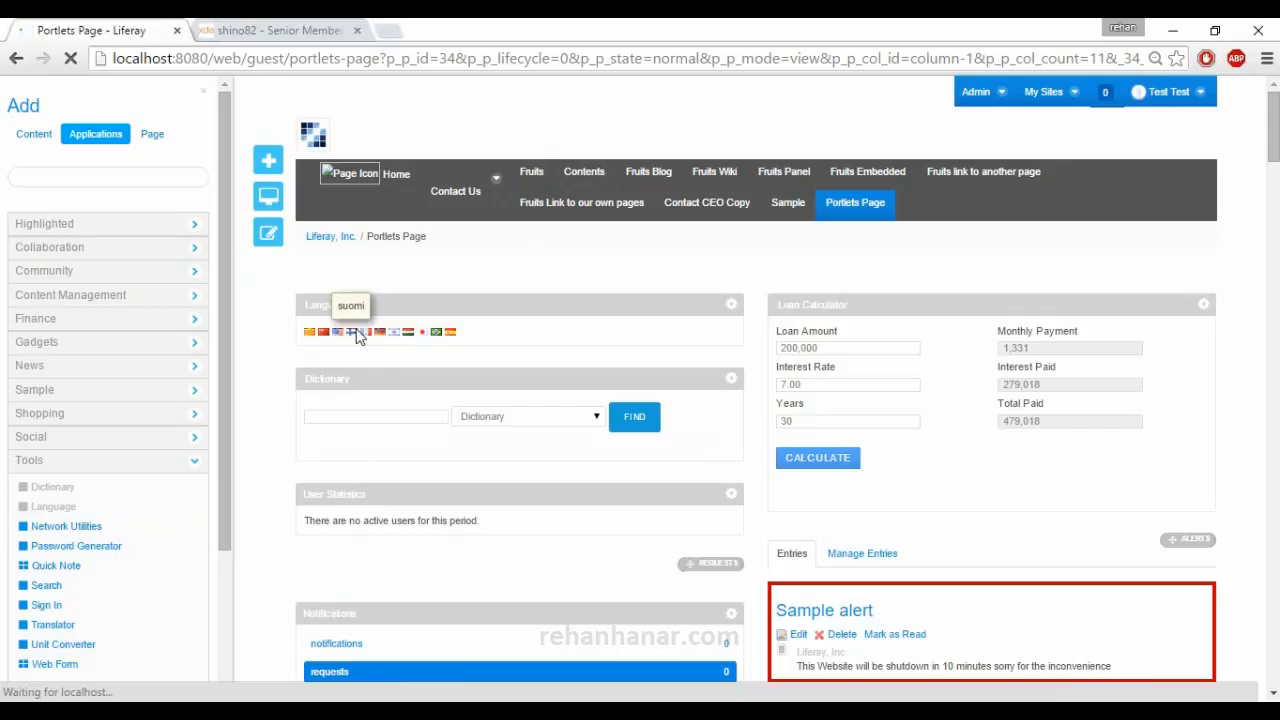
scroll(472, 388, down, 2)
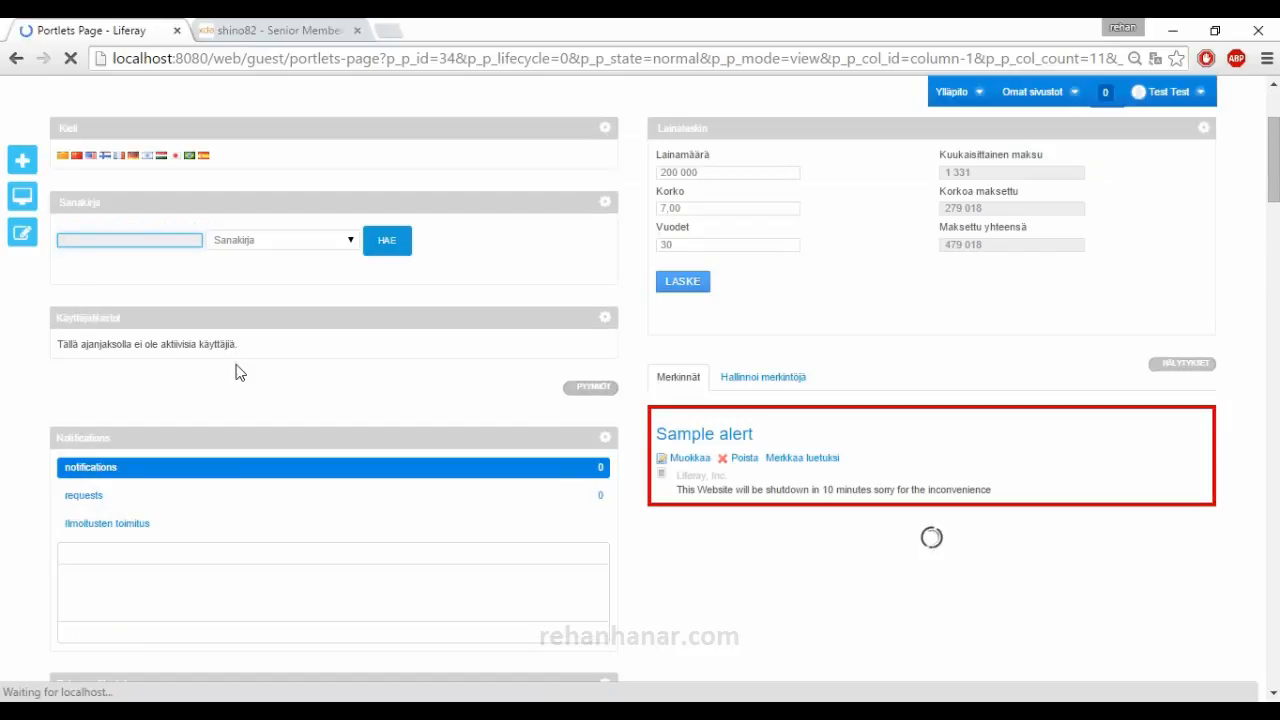
scroll(274, 380, up, 2)
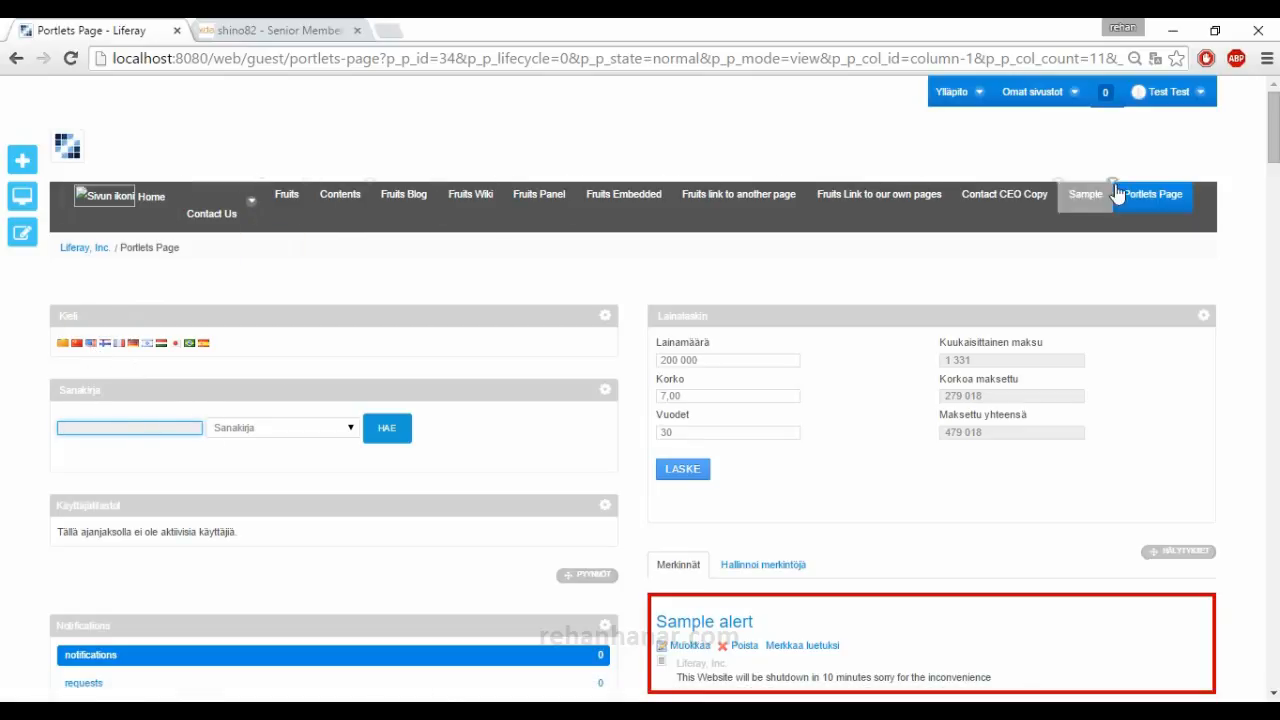
mouse_move(202, 220)
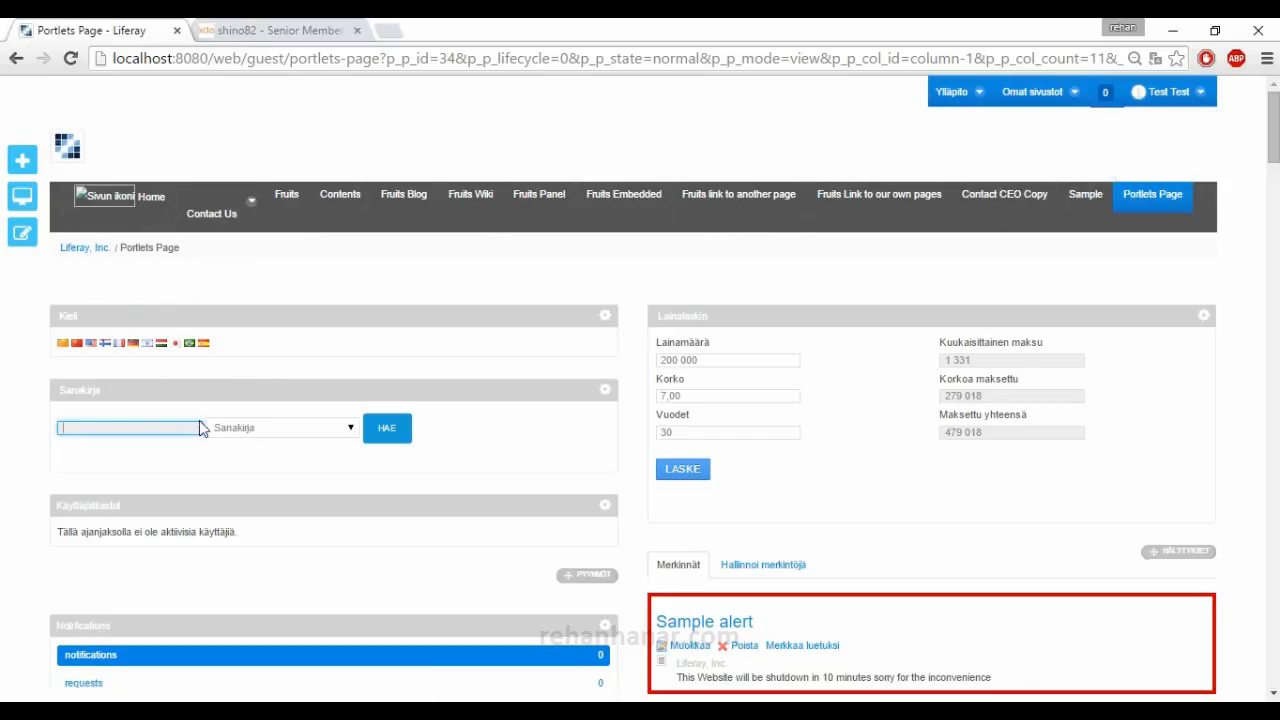
click(91, 344)
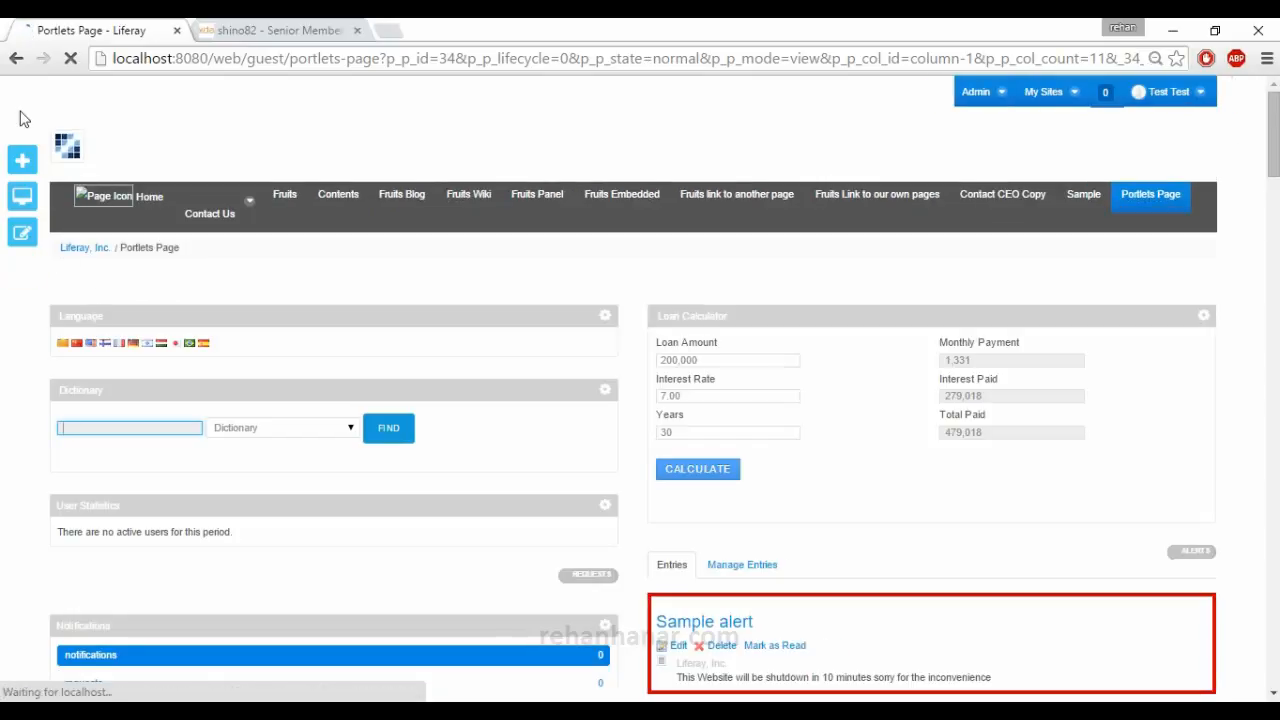
Add the Network Utilities portlet from the Tools applications to the page and look at its DNS Lookup and Whois functions.
click(23, 162)
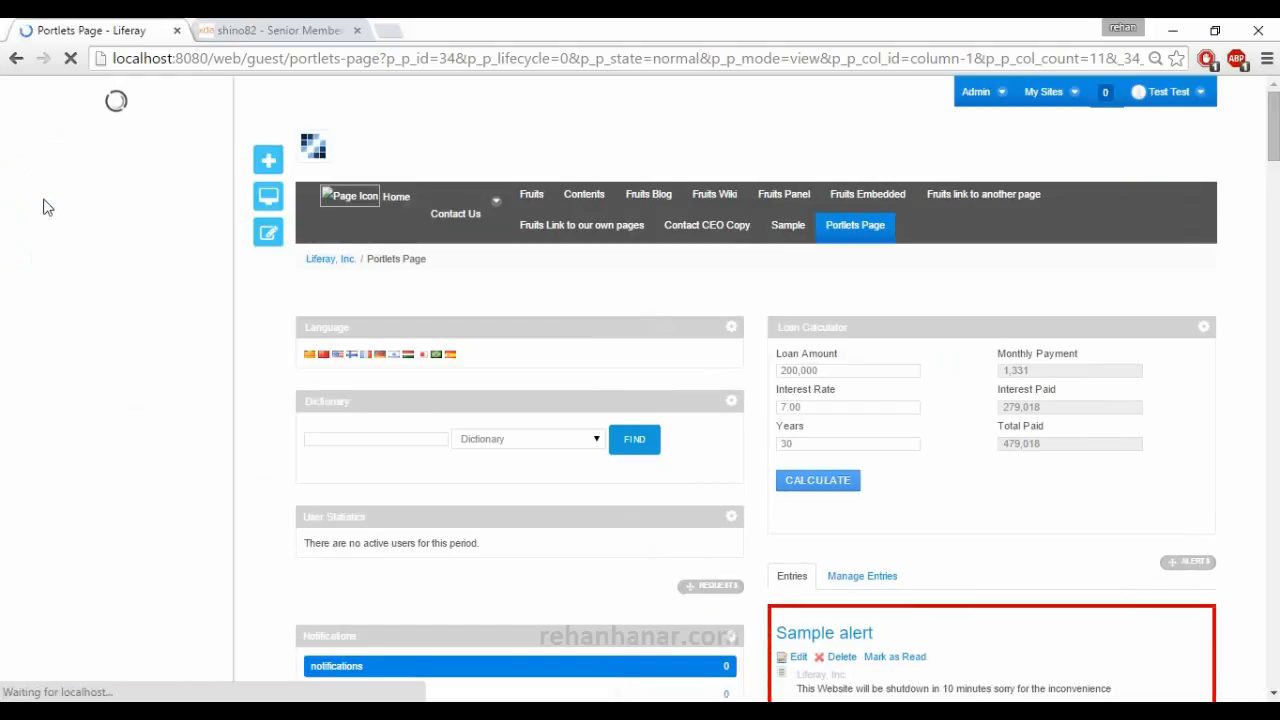
click(80, 460)
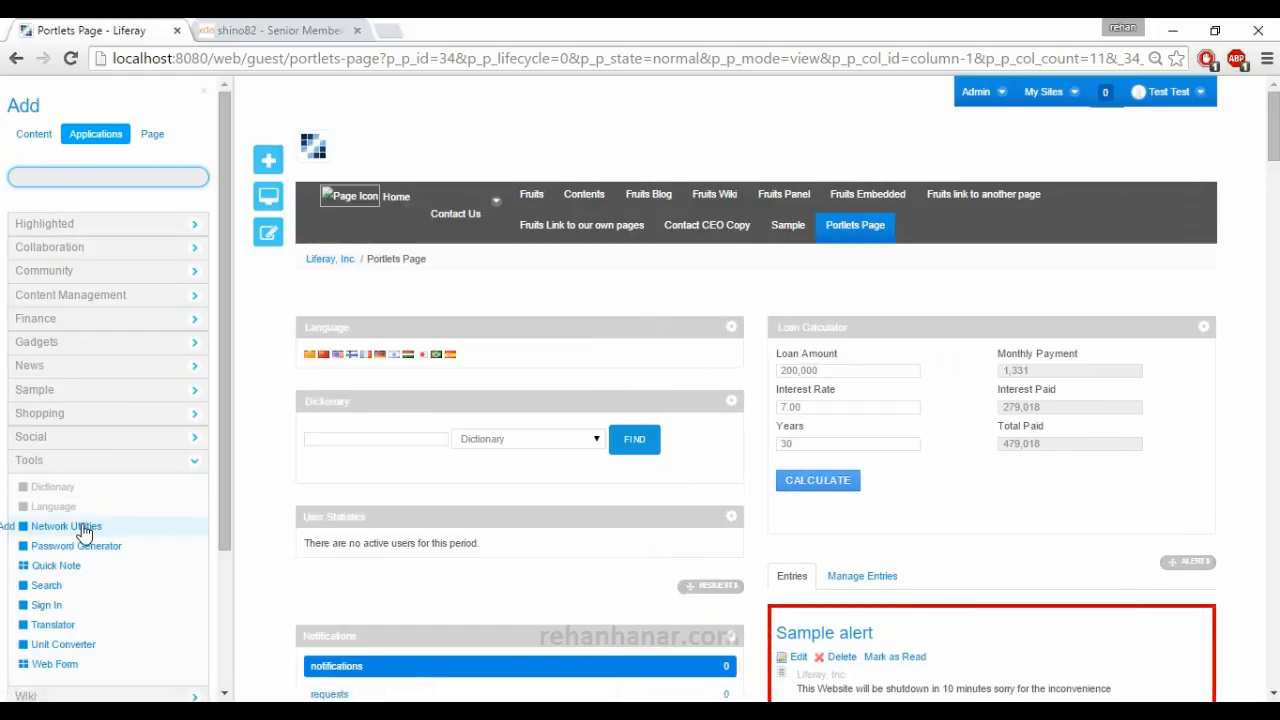
click(8, 526)
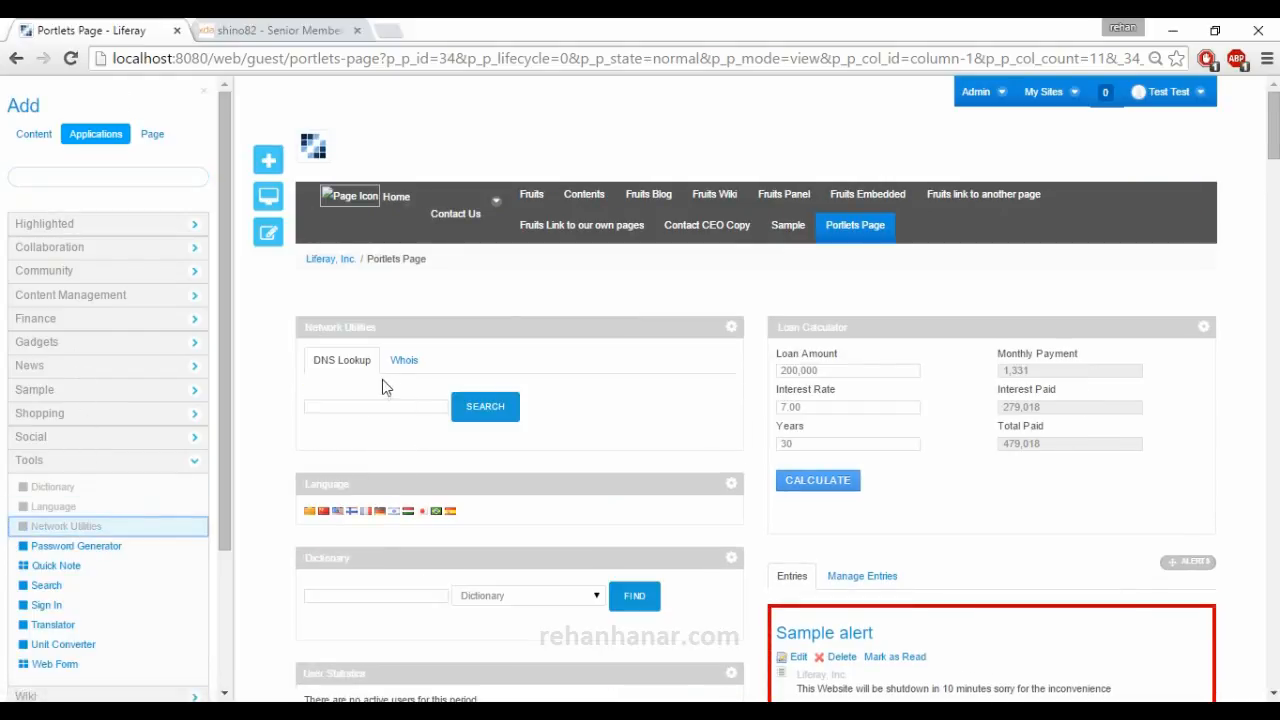
click(391, 407)
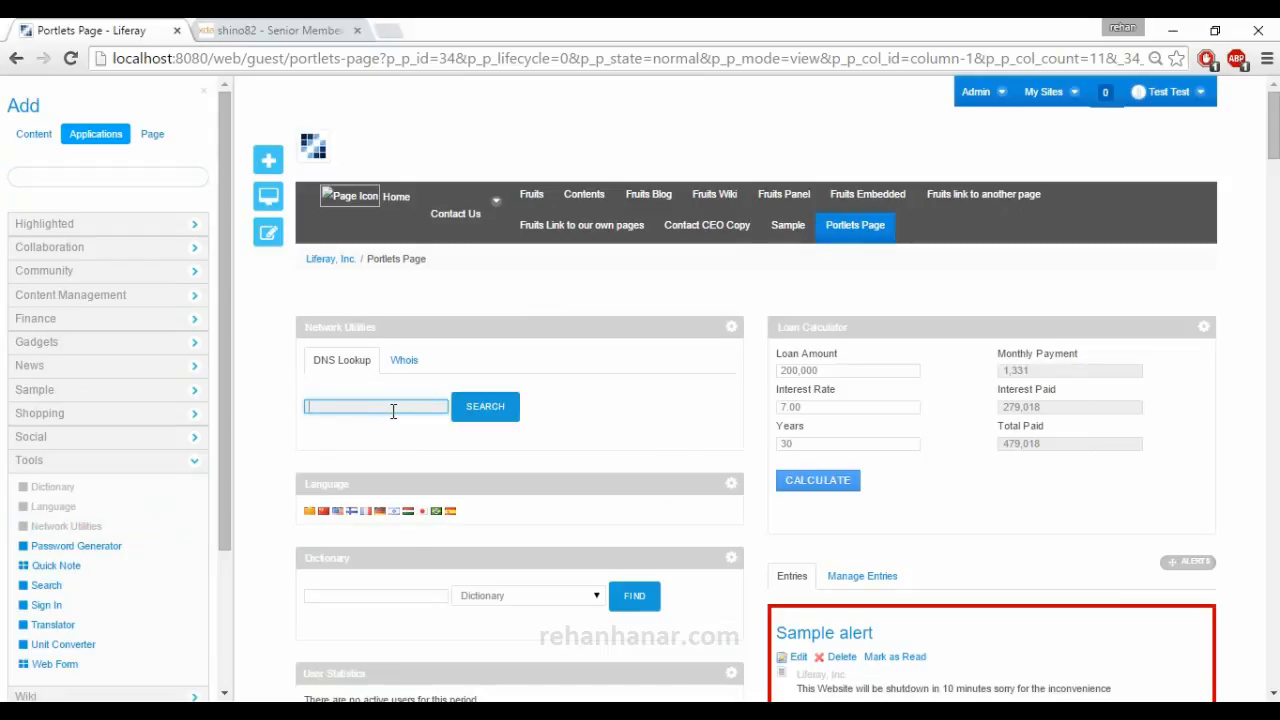
click(404, 362)
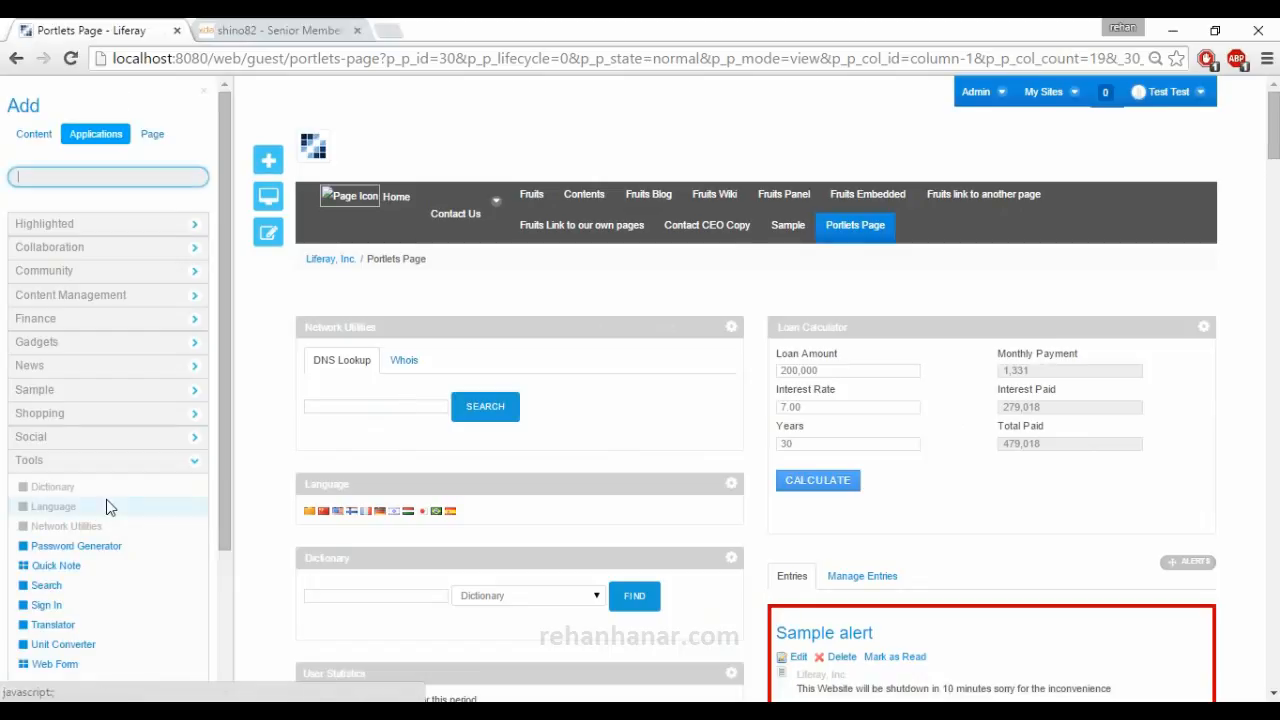
Add the Password Generator portlet to the page and generate several passwords with its default settings.
scroll(107, 500, down, 1)
drag(92, 458, 107, 443)
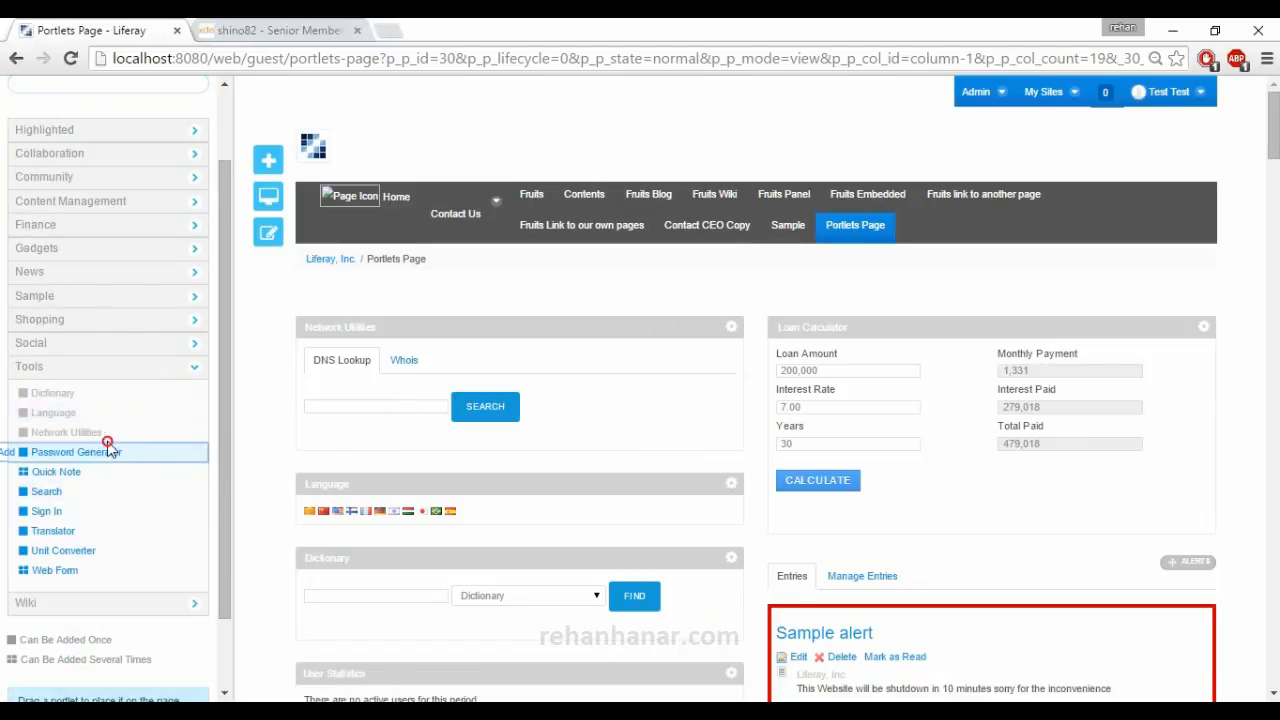
click(6, 452)
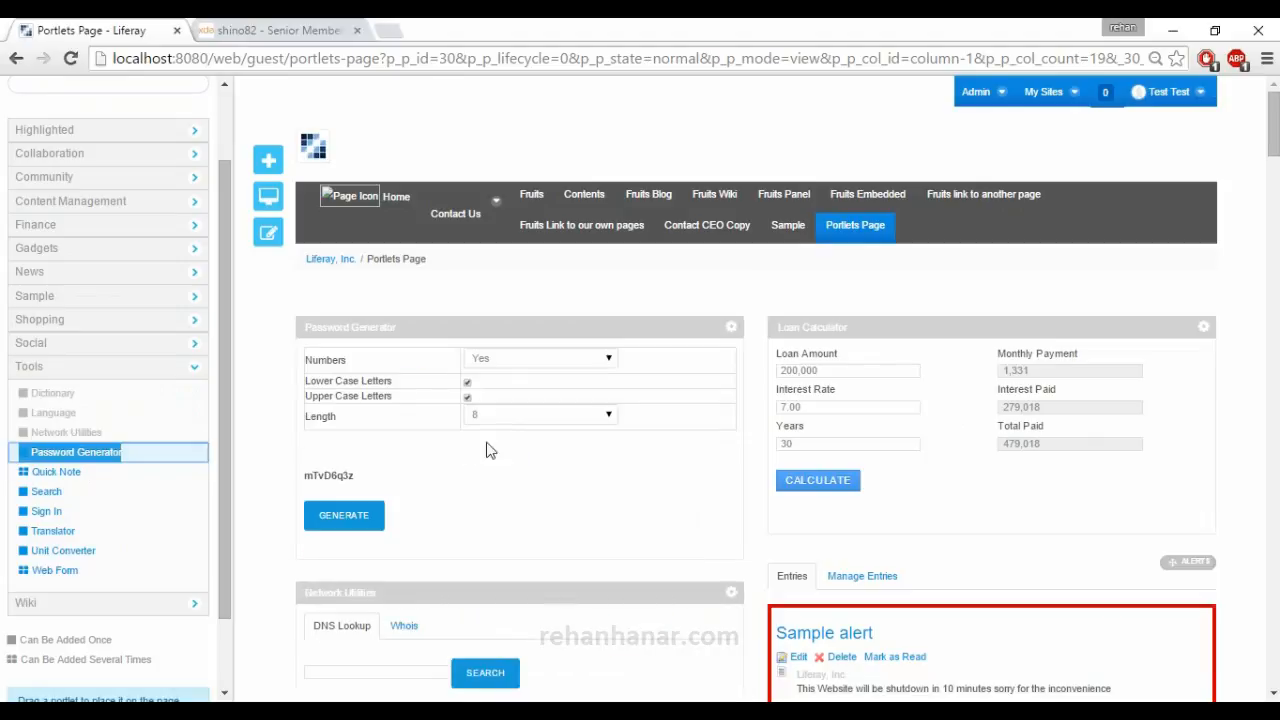
click(345, 514)
click(340, 514)
click(338, 514)
click(338, 514)
click(338, 514)
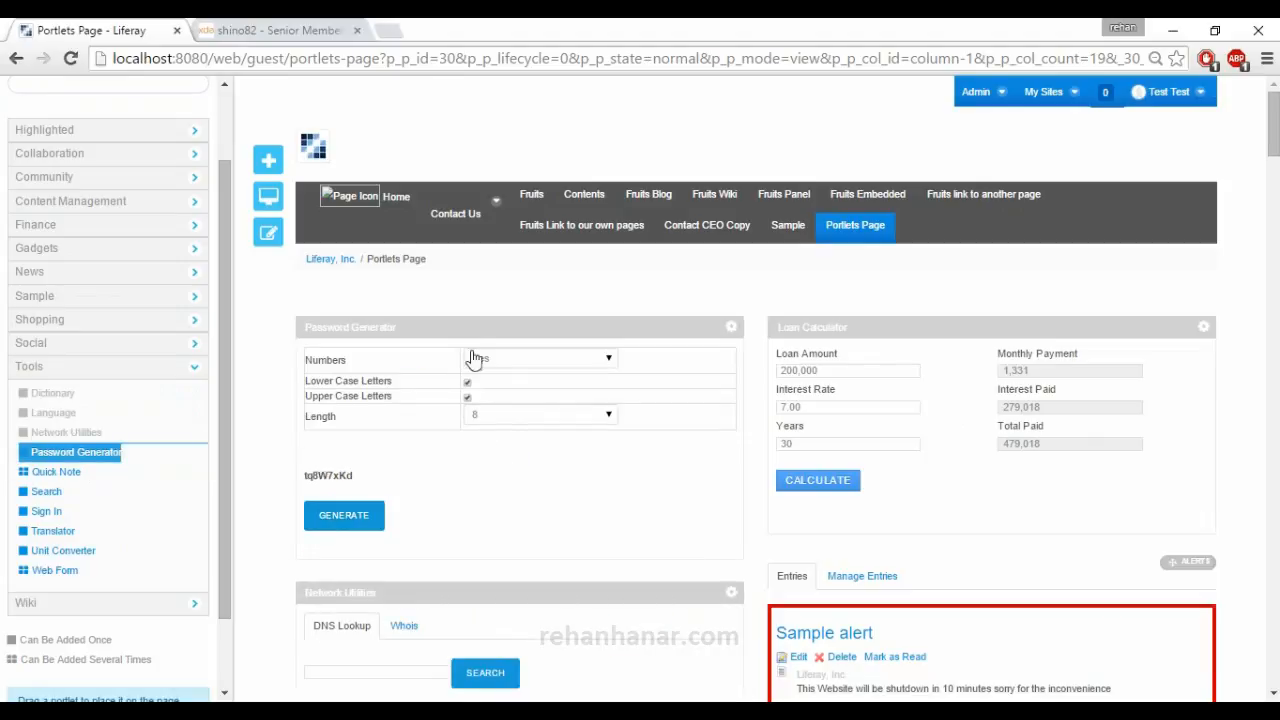
Set the Password Generator's length to 10, generate several new passwords and select the last one.
click(495, 370)
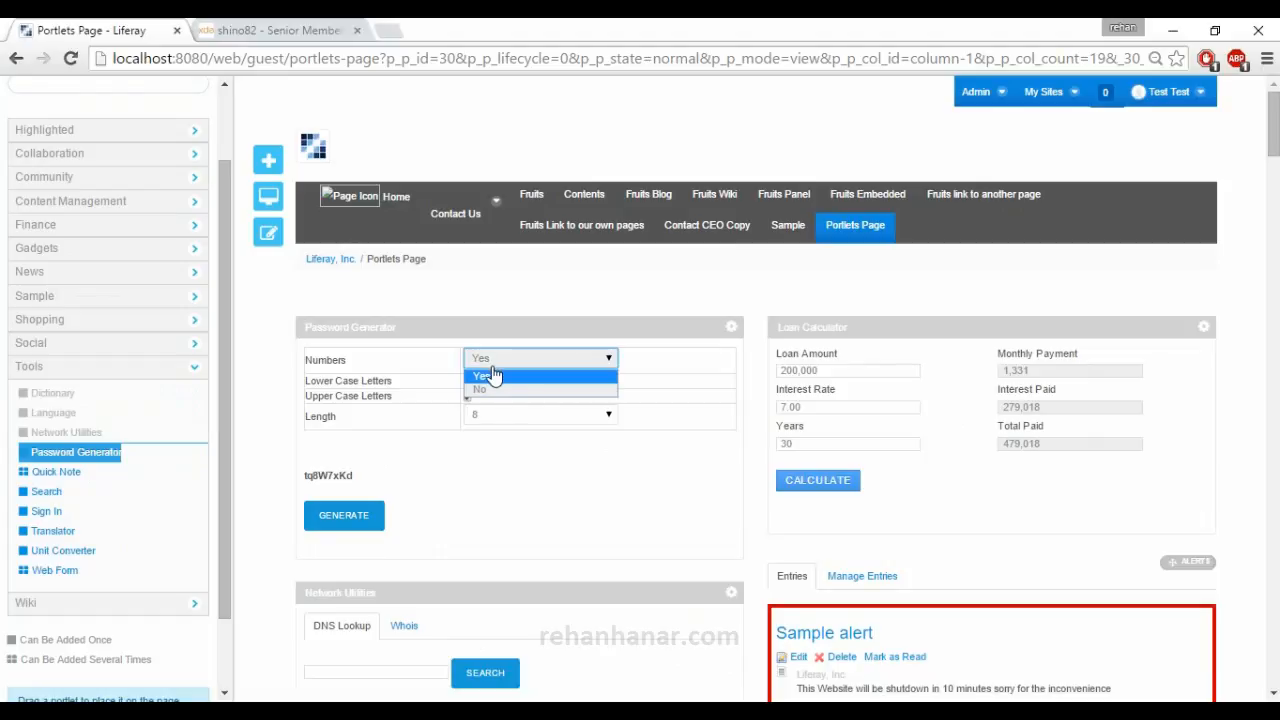
click(476, 442)
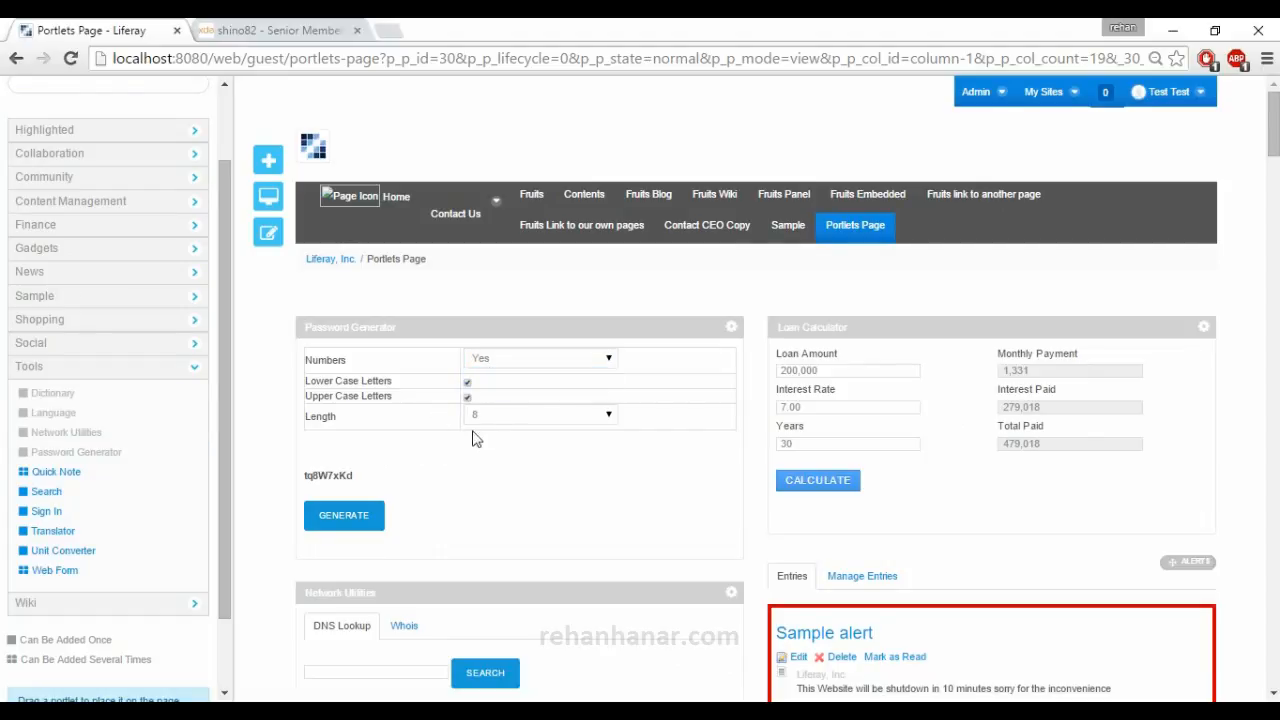
click(485, 418)
click(476, 515)
click(365, 515)
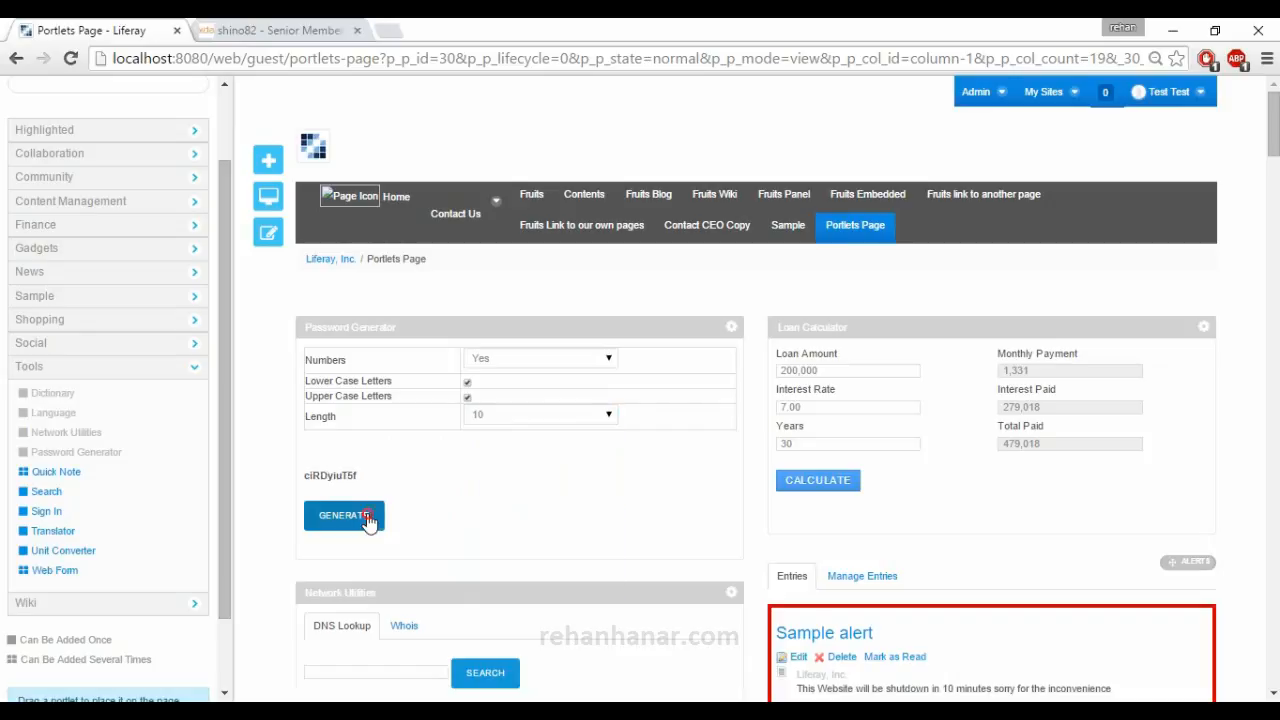
click(366, 515)
click(367, 515)
click(367, 515)
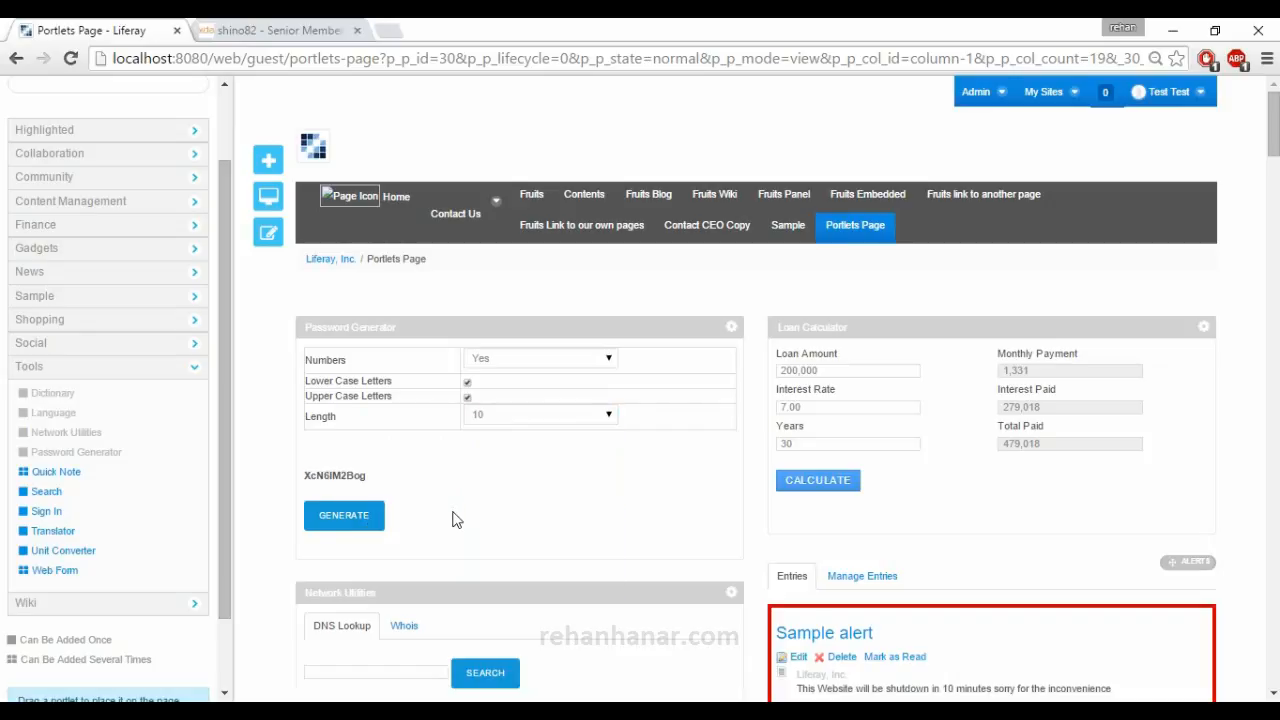
drag(371, 478, 282, 472)
Add a Quick Note portlet to the page, try its blue, green and yellow colors, and set it to red.
mouse_move(85, 473)
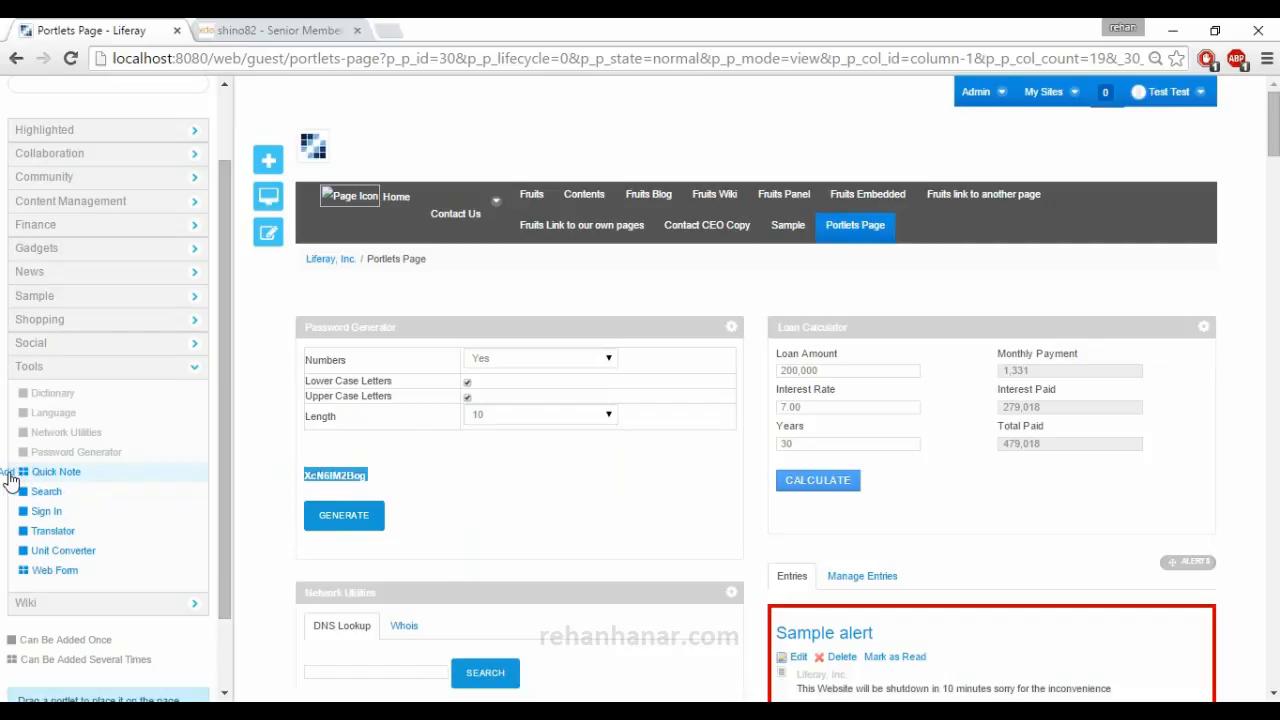
click(9, 476)
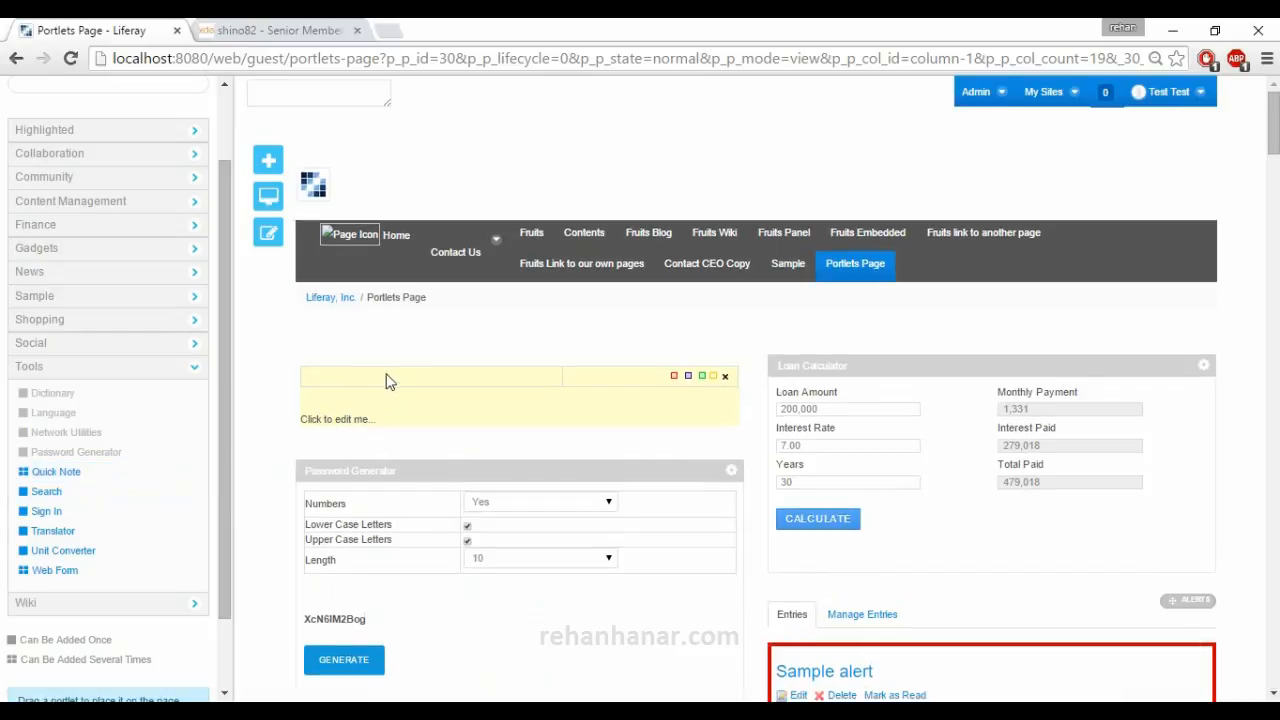
click(688, 376)
click(702, 376)
click(713, 377)
click(674, 376)
Add the Search portlet to the page and search Everything for "blog".
key(ctrl+plus)
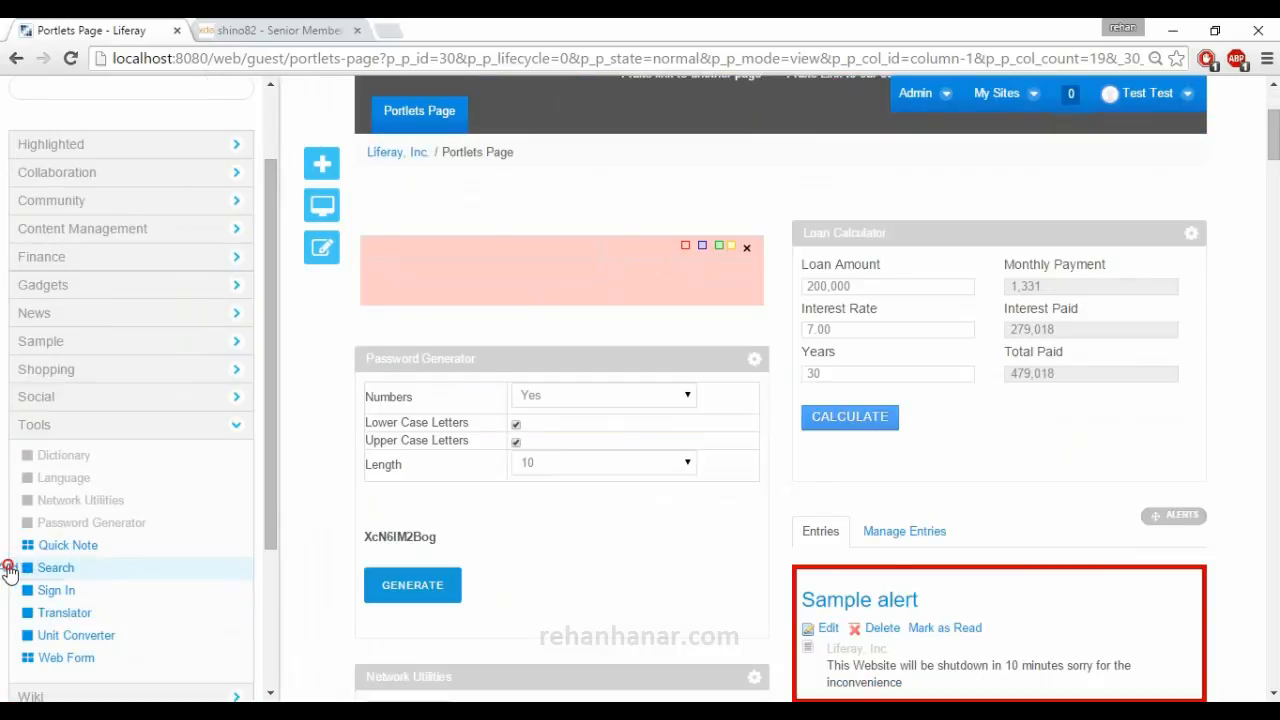
click(45, 567)
click(407, 271)
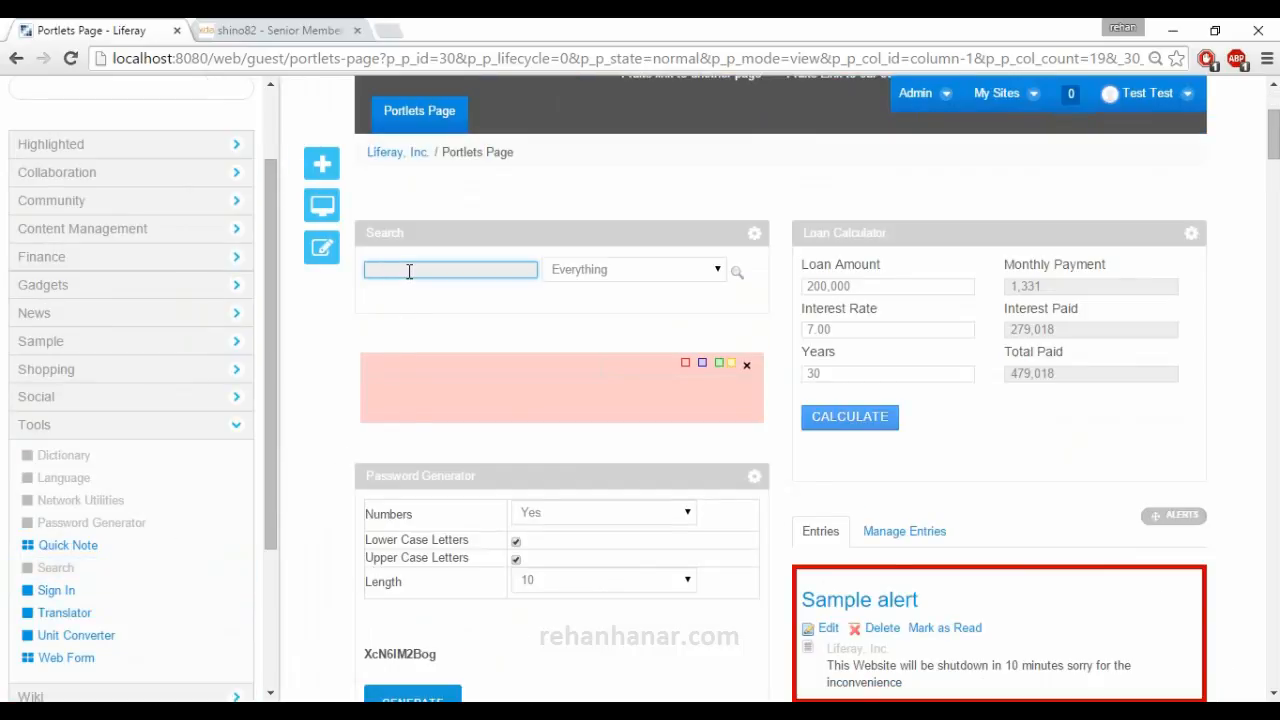
text(blog)
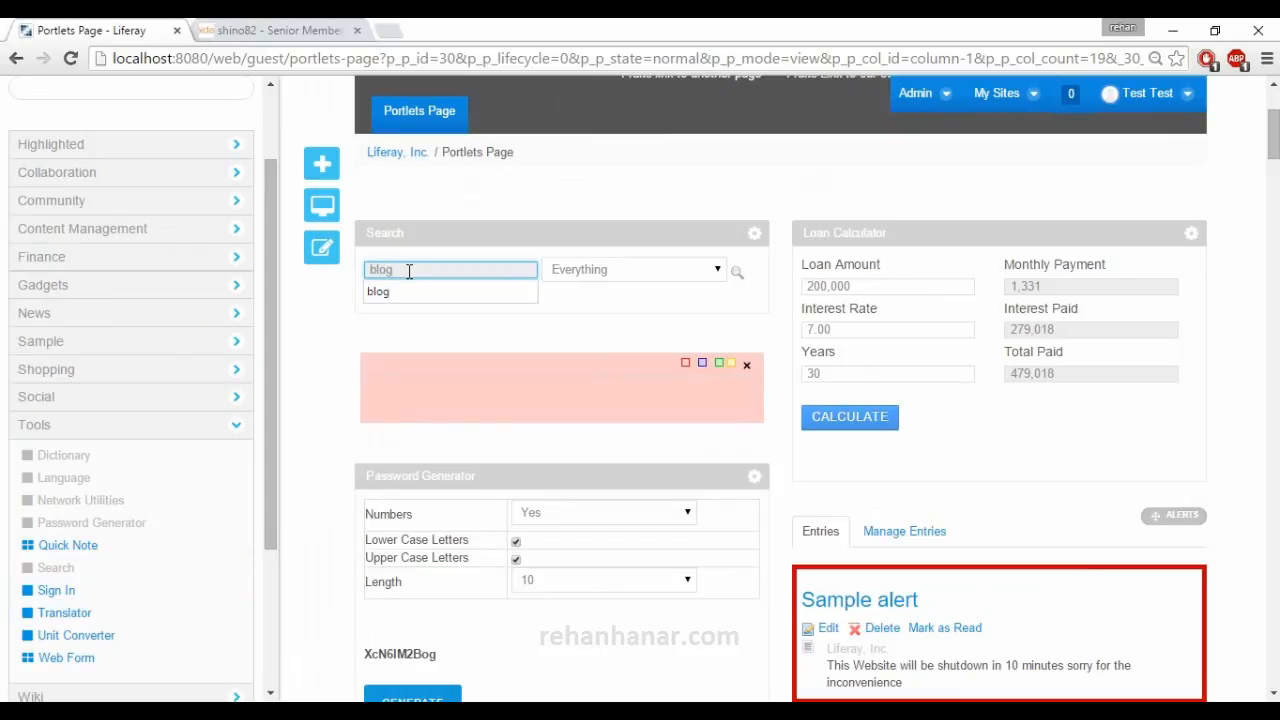
click(712, 278)
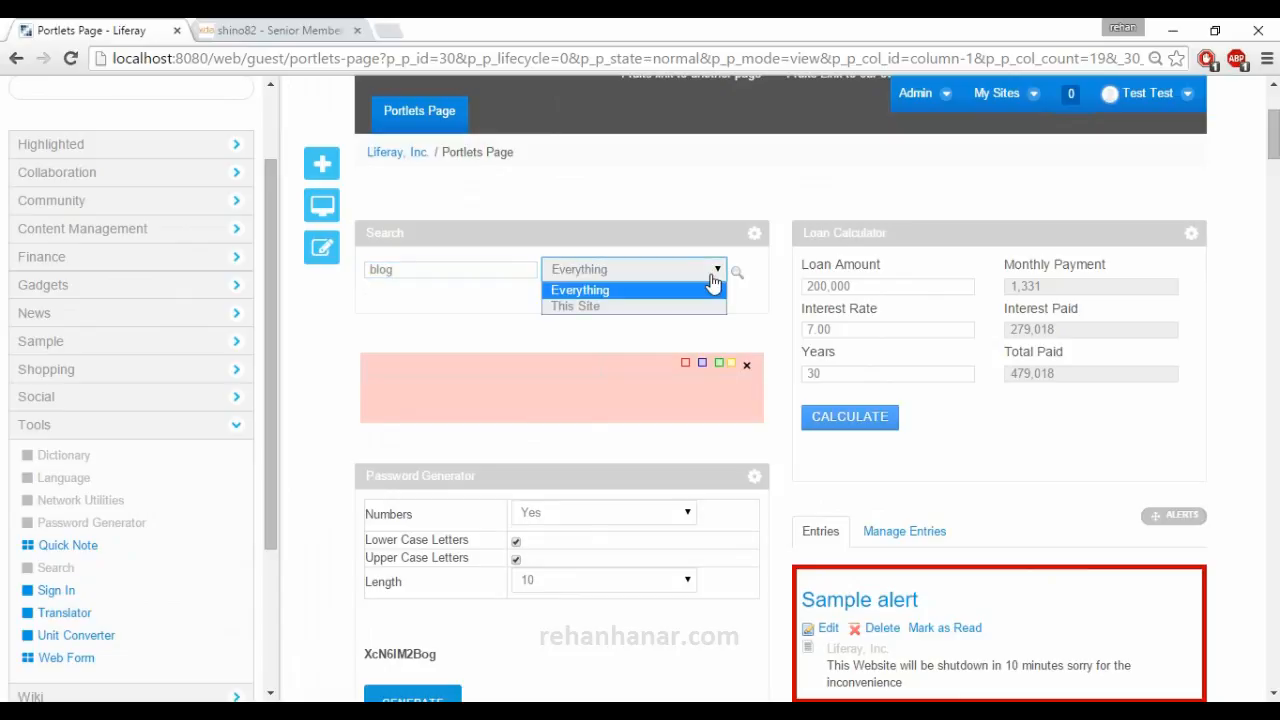
click(712, 278)
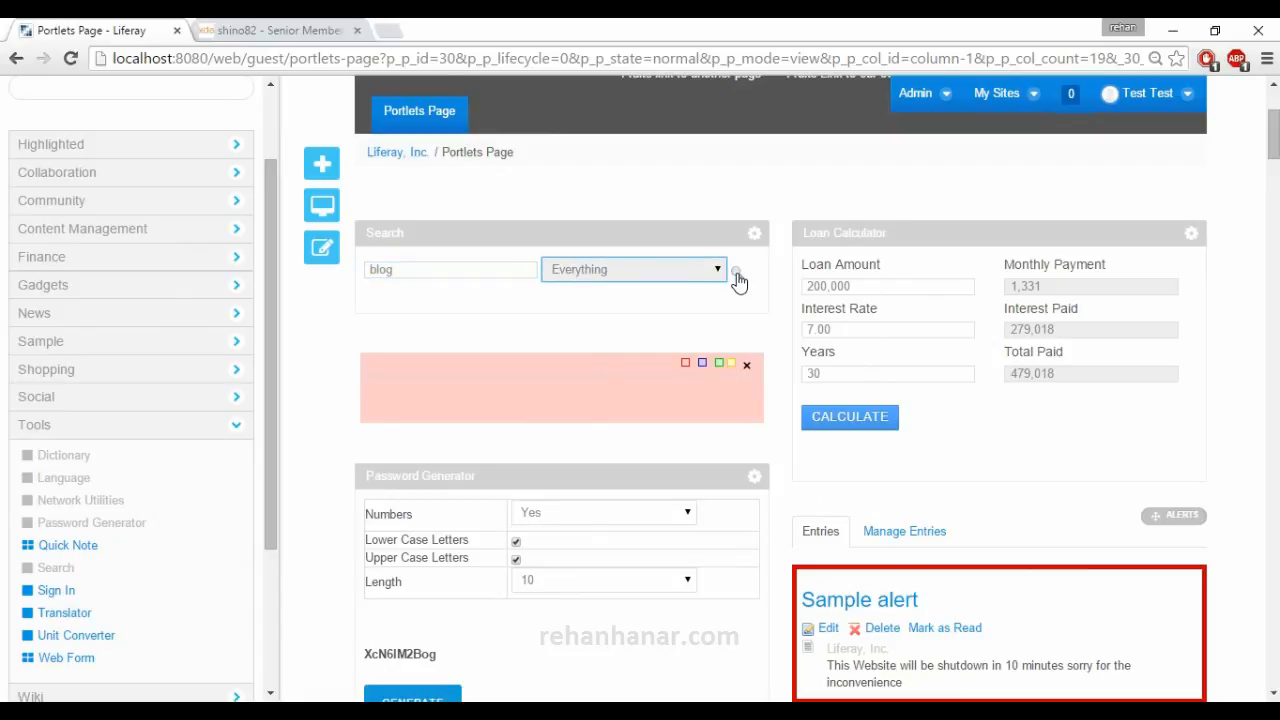
click(735, 276)
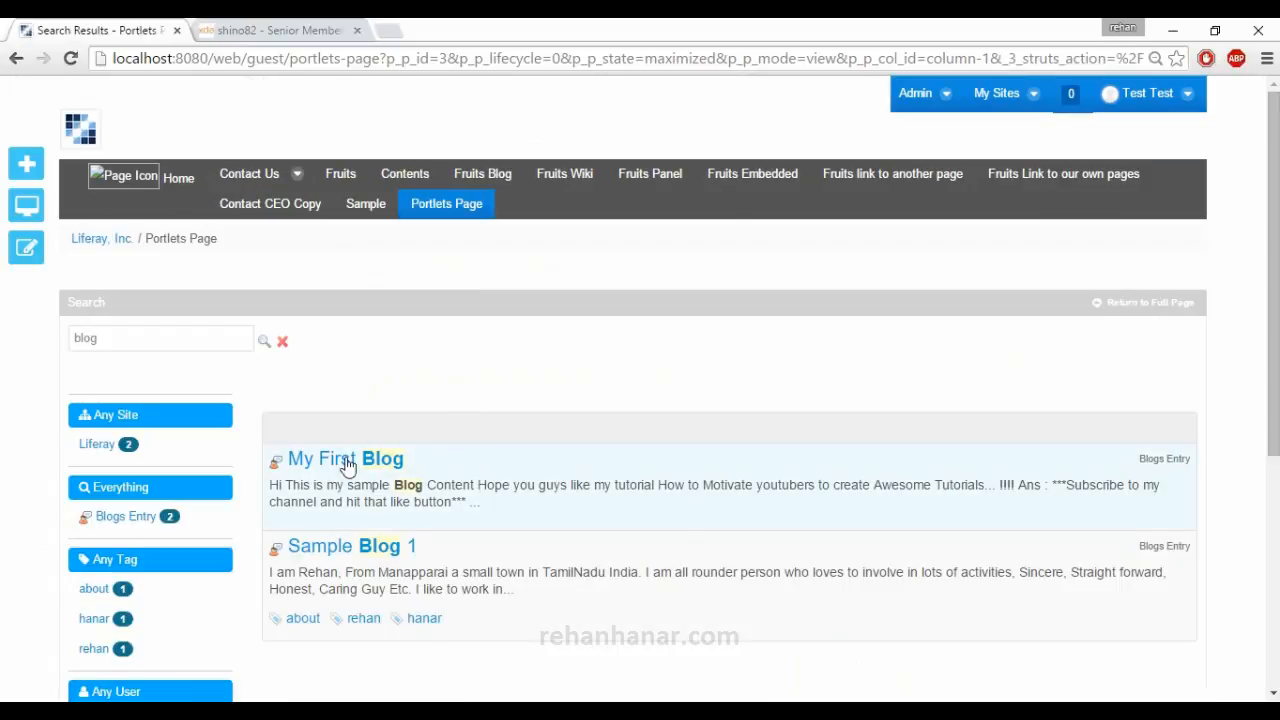
Examine the matching blog titles and highlighted text in the search results, and return to the Portlets Page.
drag(414, 463, 288, 462)
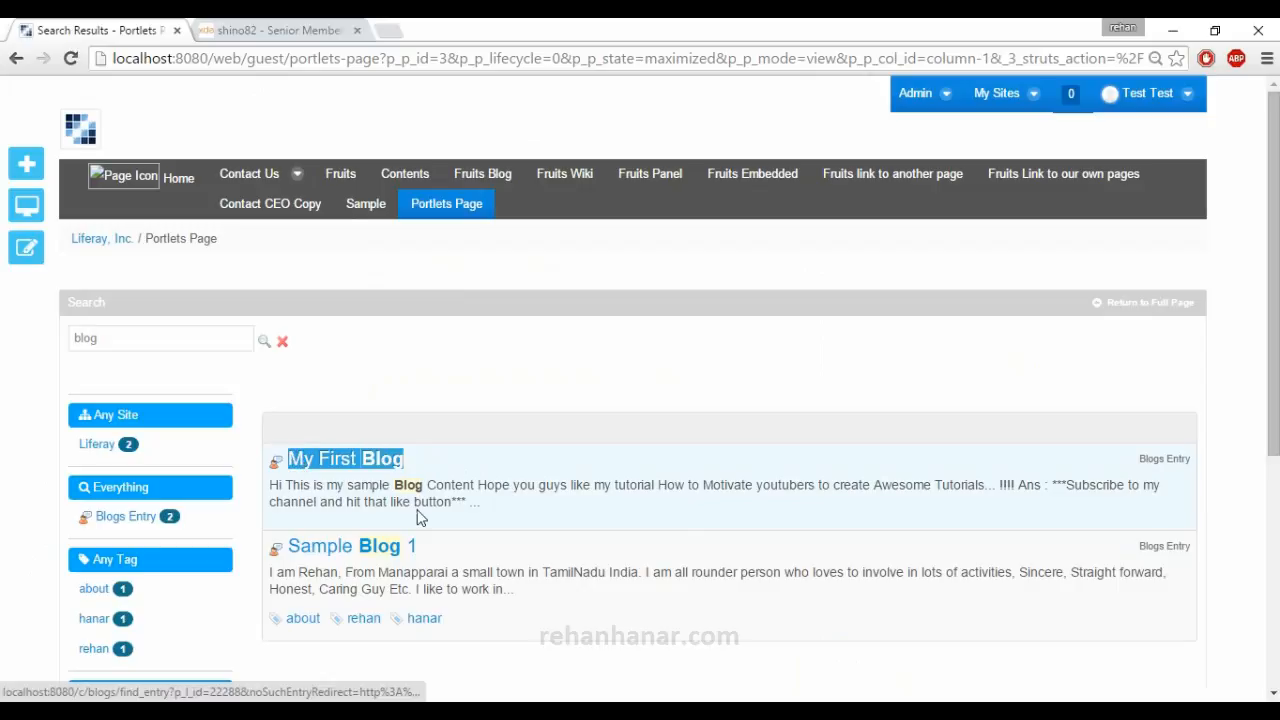
drag(427, 548, 288, 546)
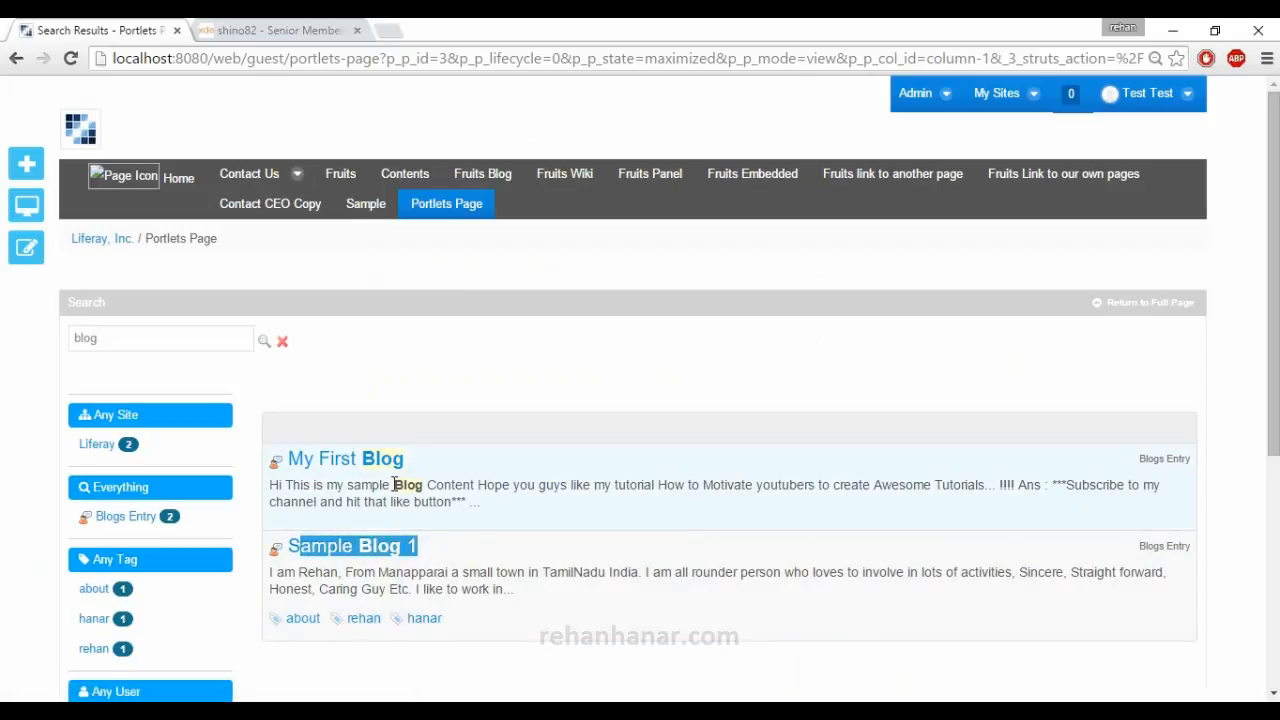
drag(393, 485, 421, 485)
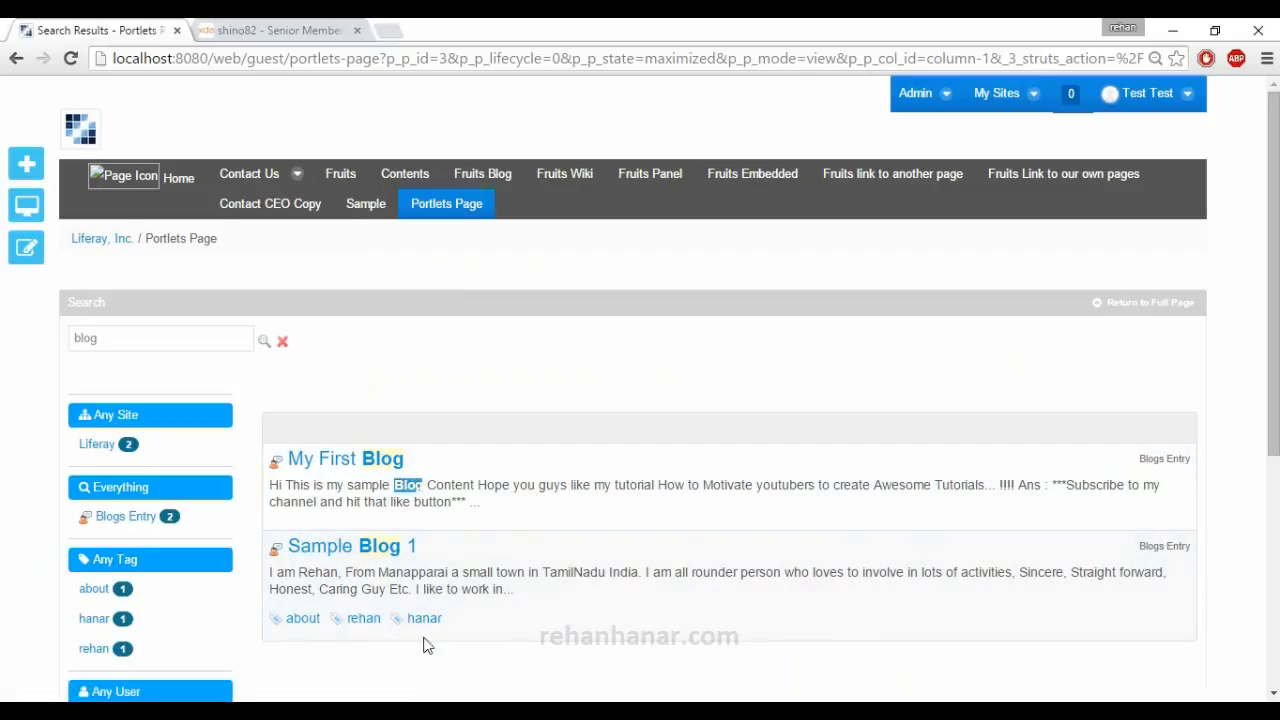
scroll(366, 682, down, 3)
scroll(63, 303, up, 3)
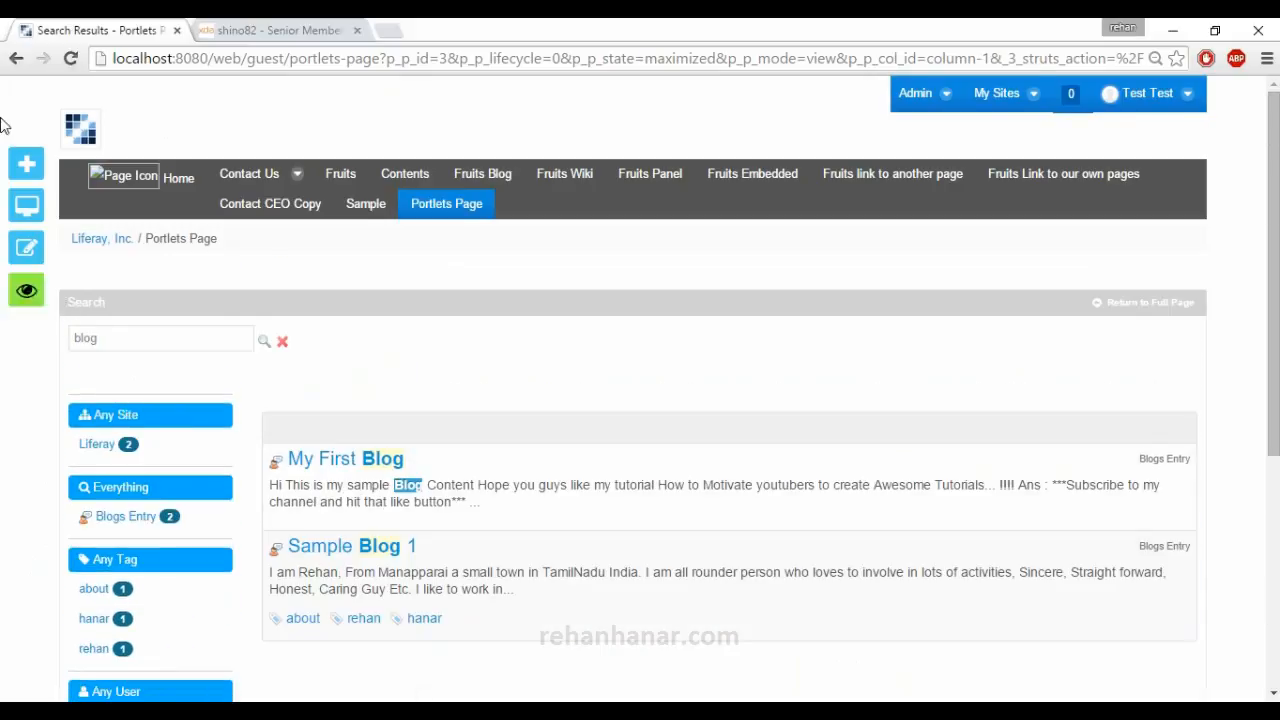
click(15, 57)
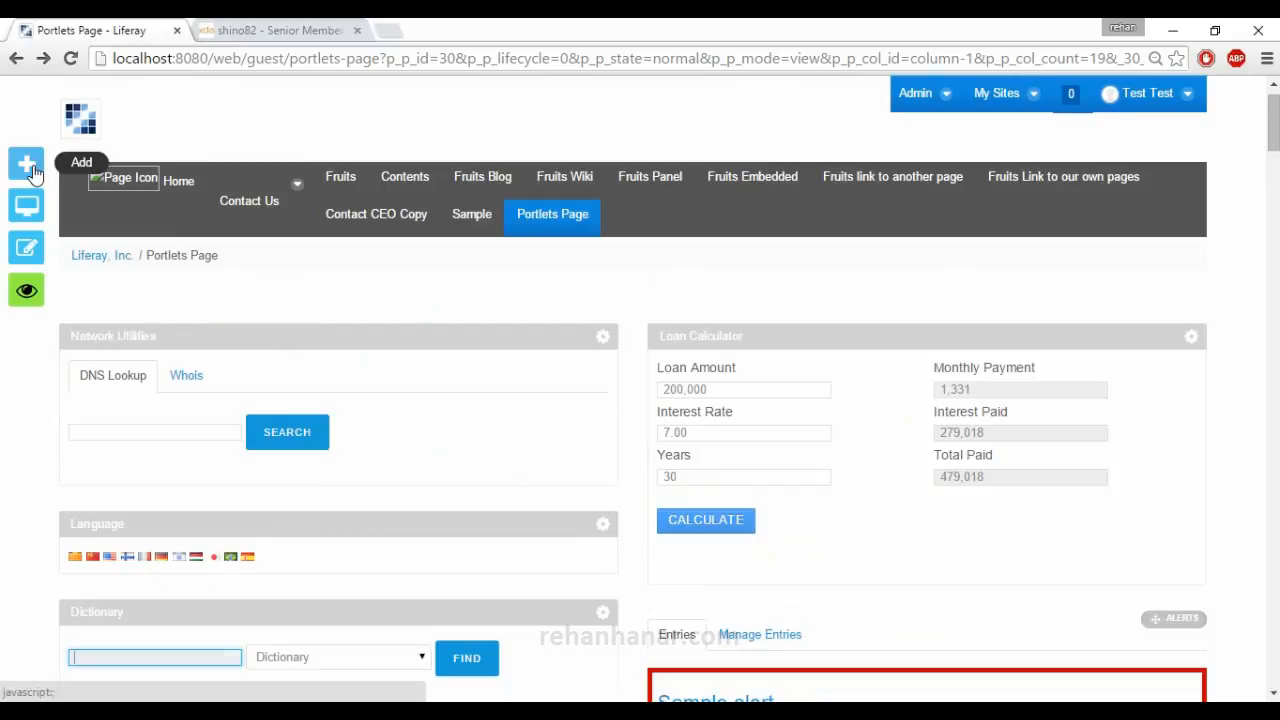
Add the Sign In portlet from the Tools applications to the page and look at its account link.
click(31, 170)
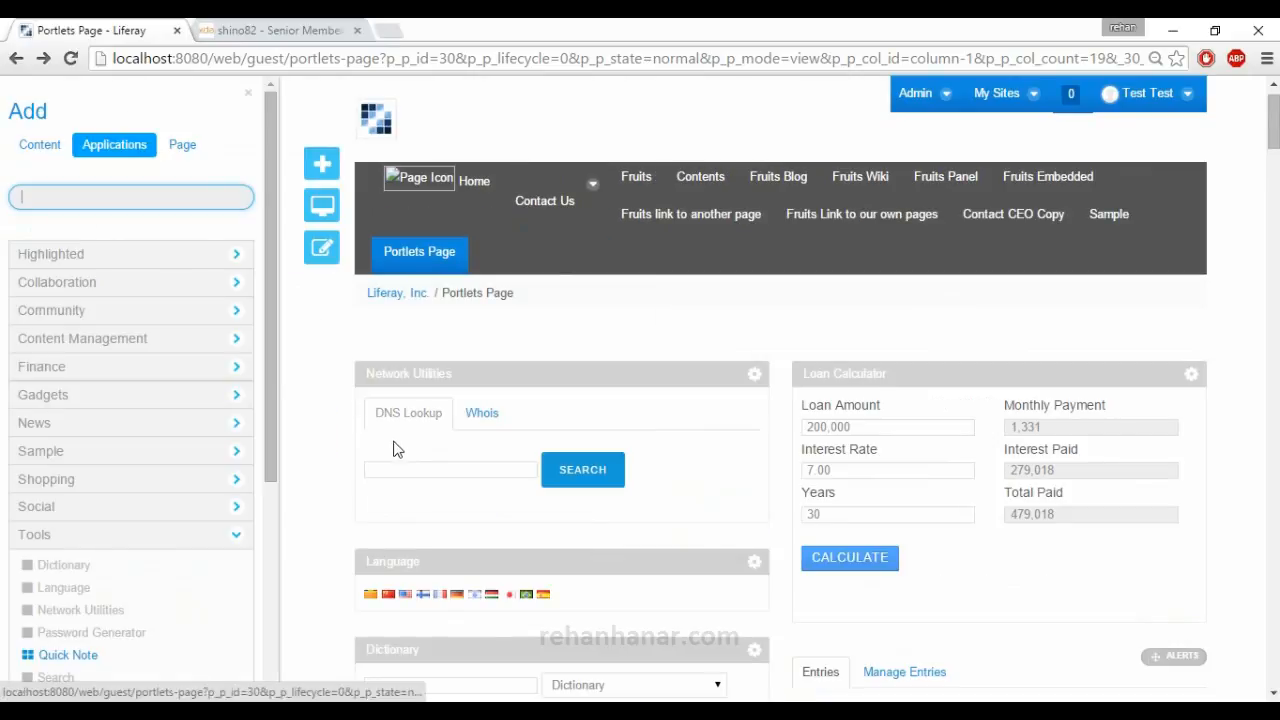
scroll(107, 575, down, 1)
drag(92, 608, 182, 590)
click(11, 606)
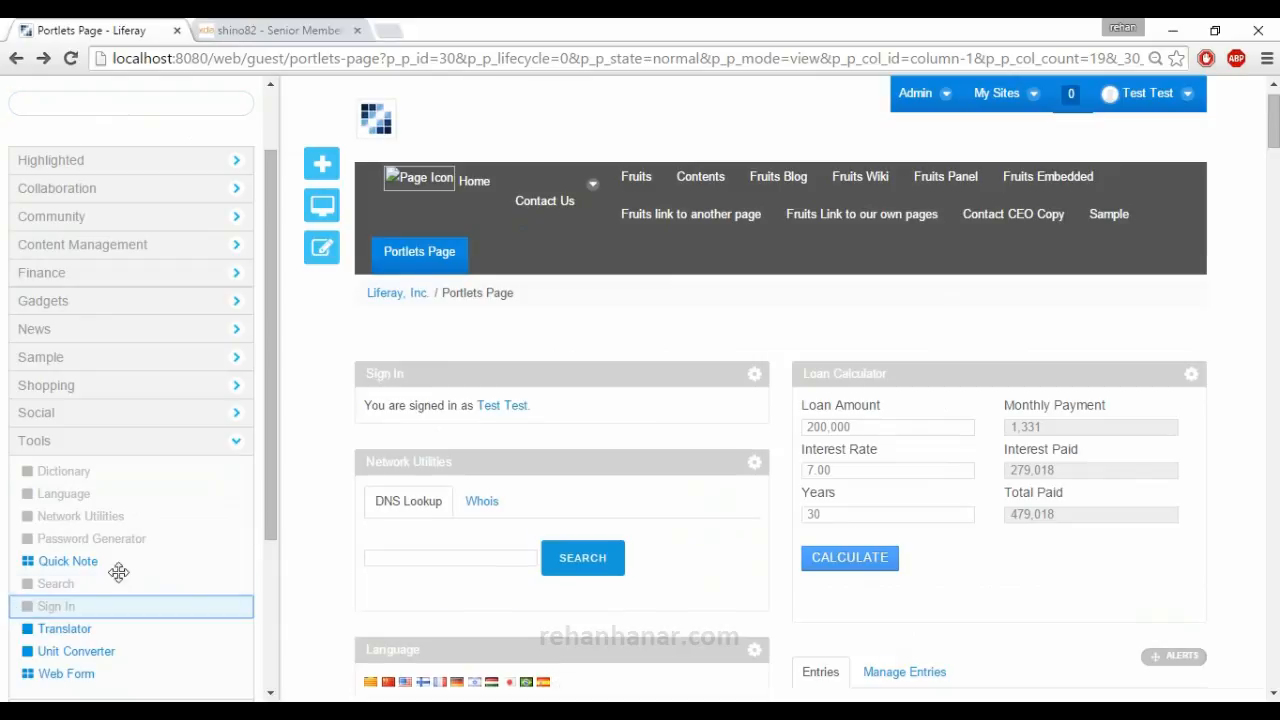
drag(511, 385, 502, 433)
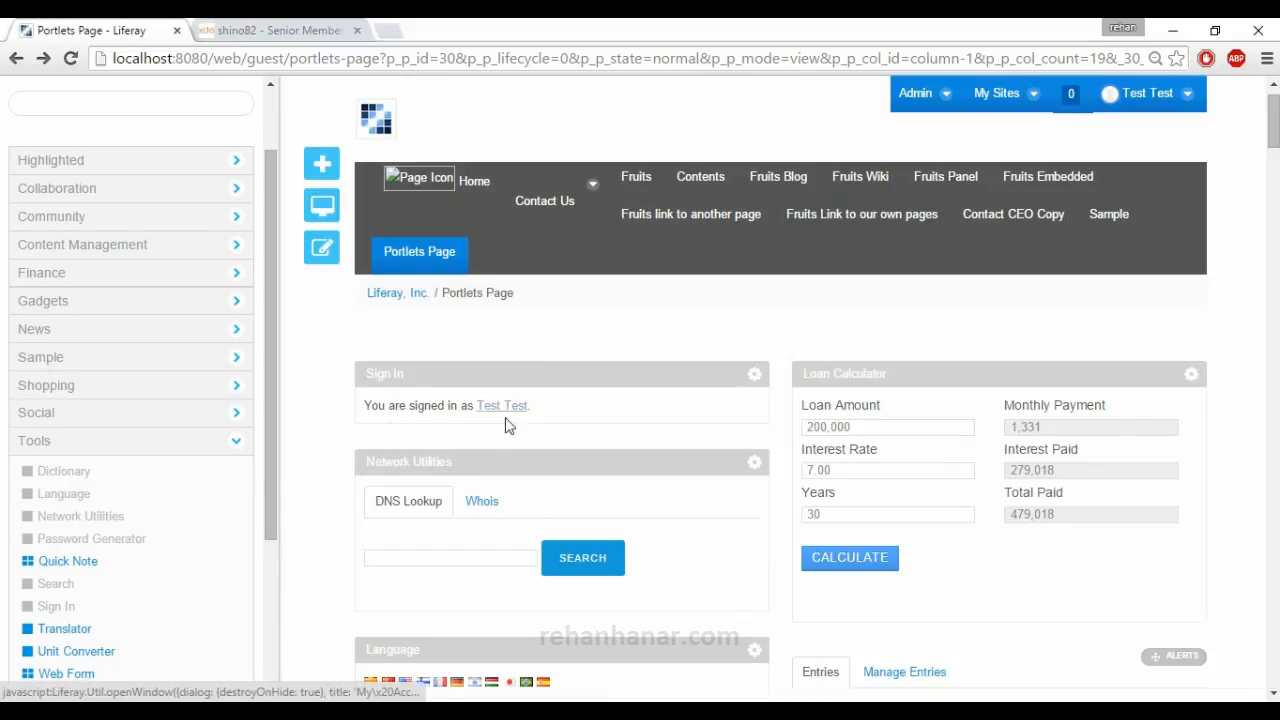
Add the Translator portlet to the page and look through its available source languages.
scroll(130, 500, down, 1)
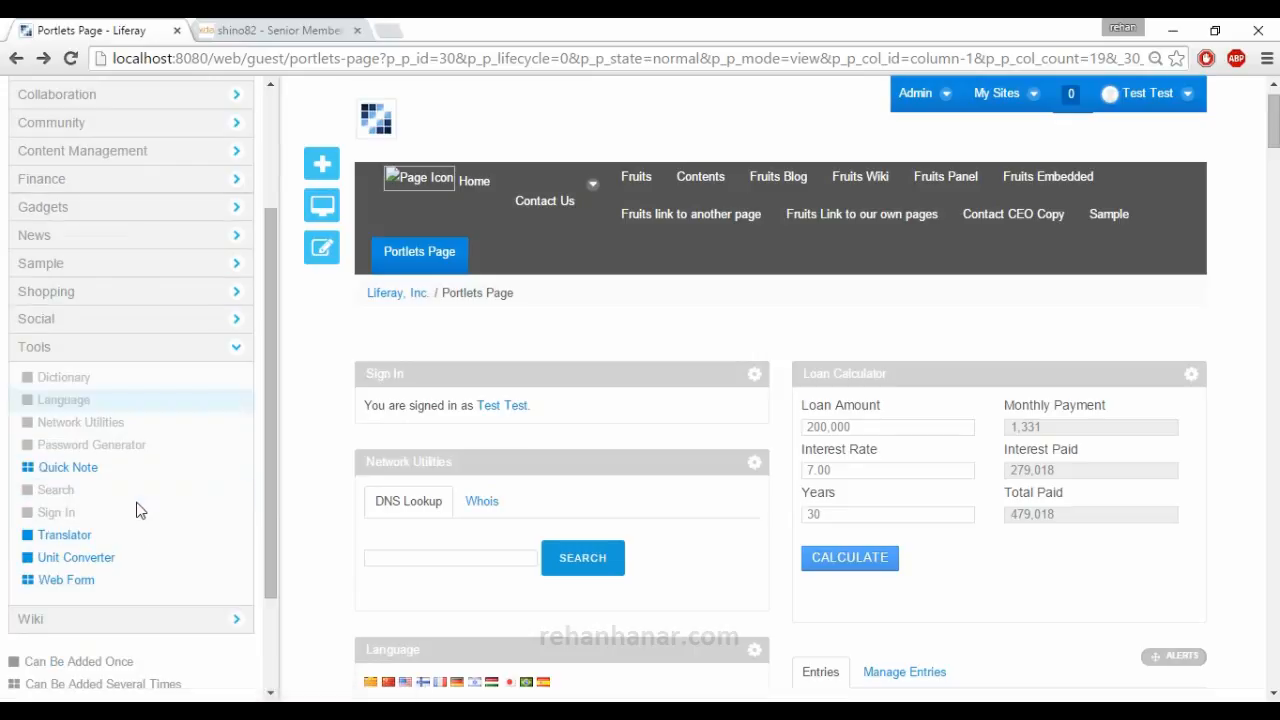
click(15, 540)
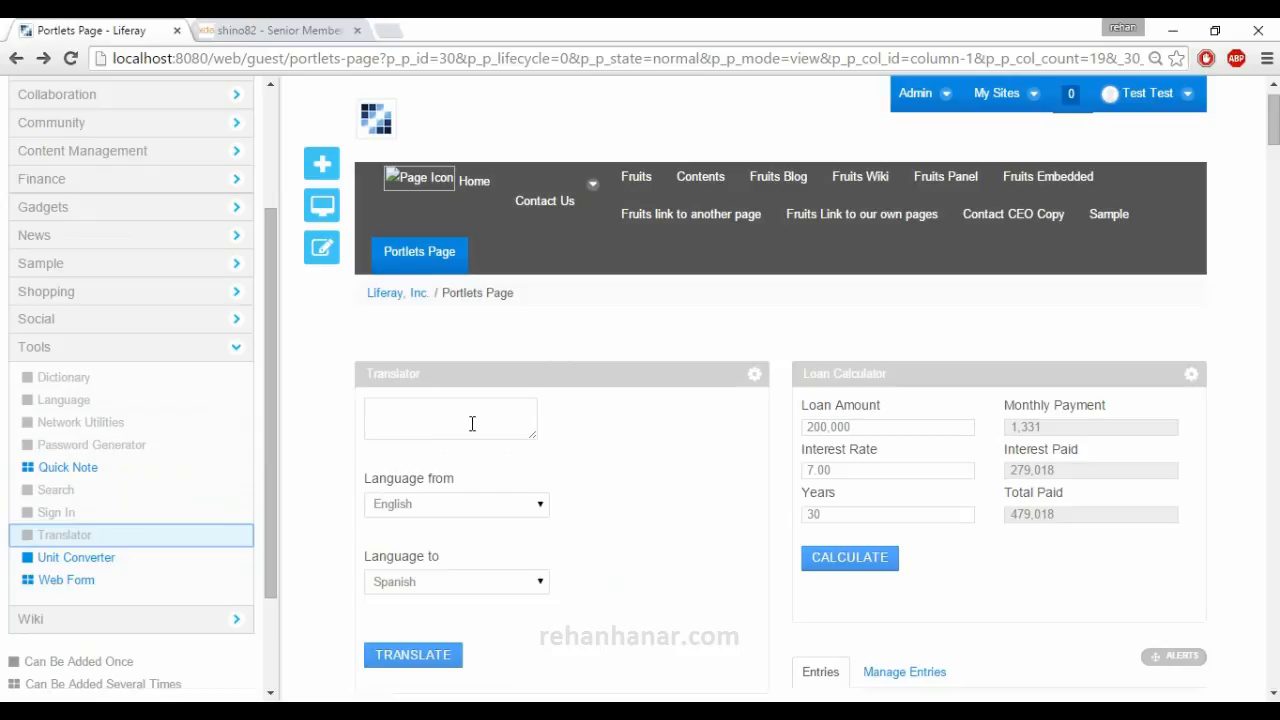
click(472, 423)
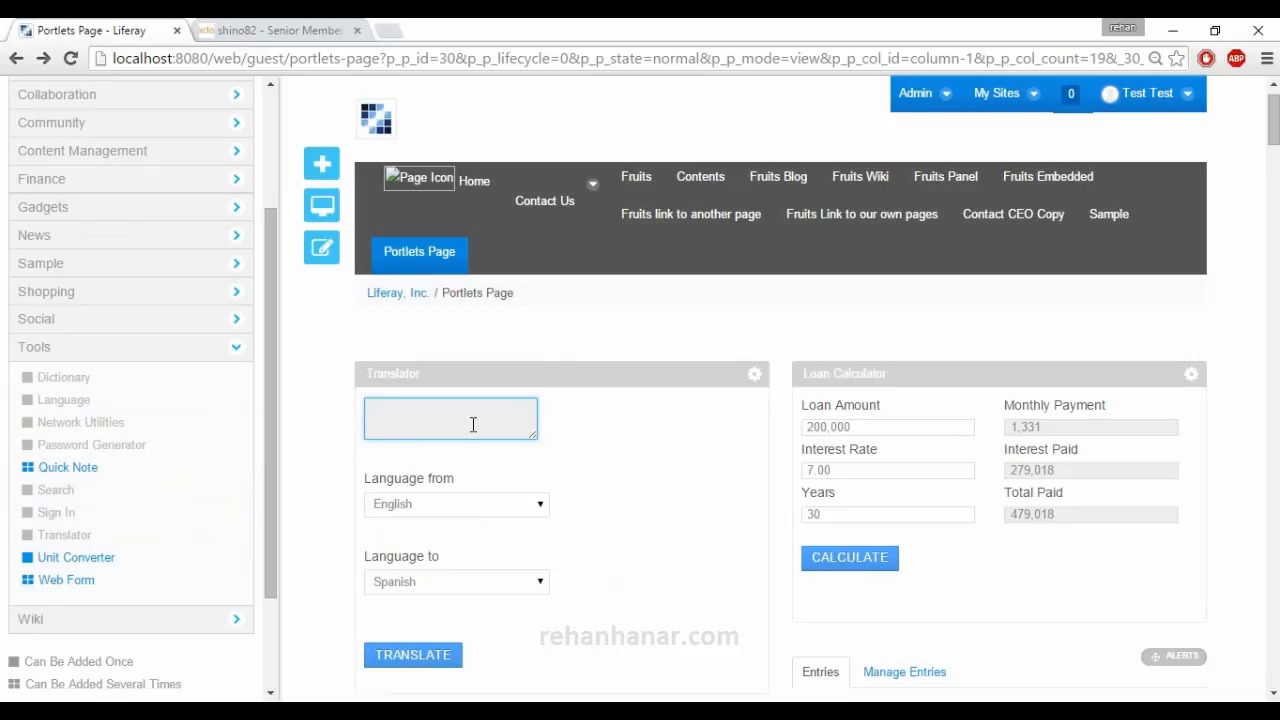
click(523, 505)
scroll(498, 433, down, 5)
scroll(486, 447, up, 3)
scroll(486, 447, down, 3)
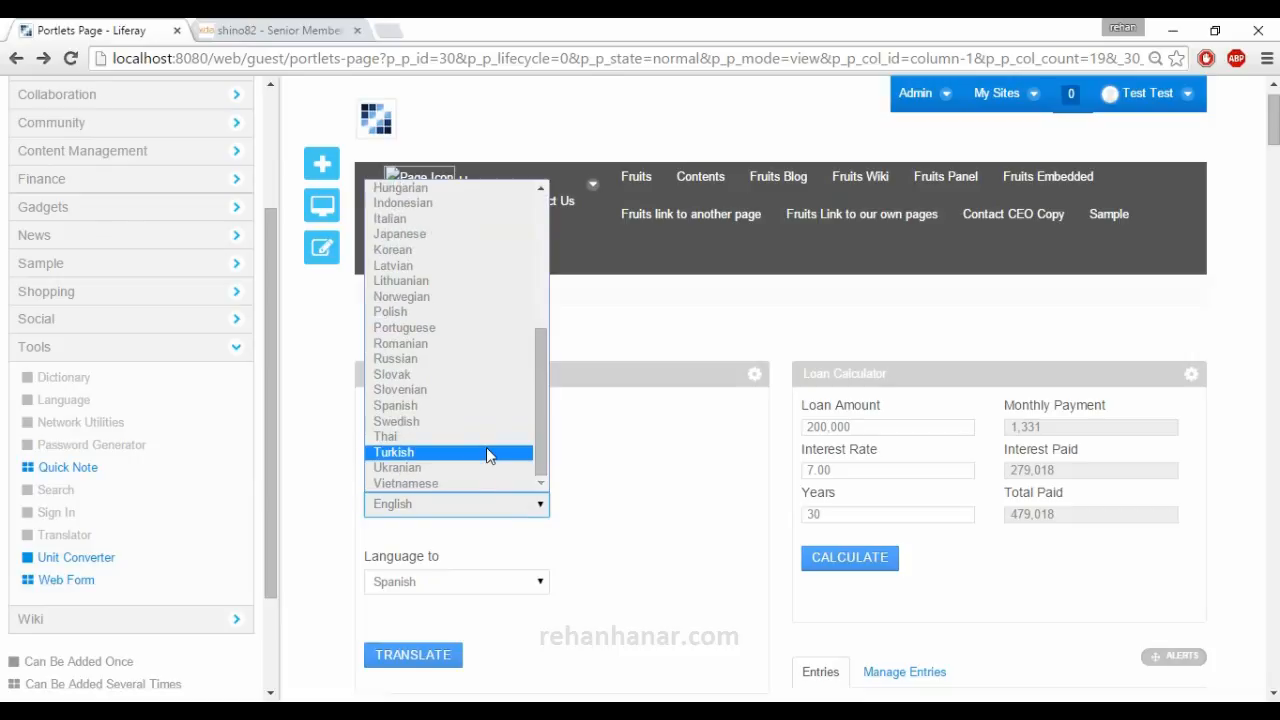
scroll(486, 447, up, 2)
scroll(486, 457, down, 5)
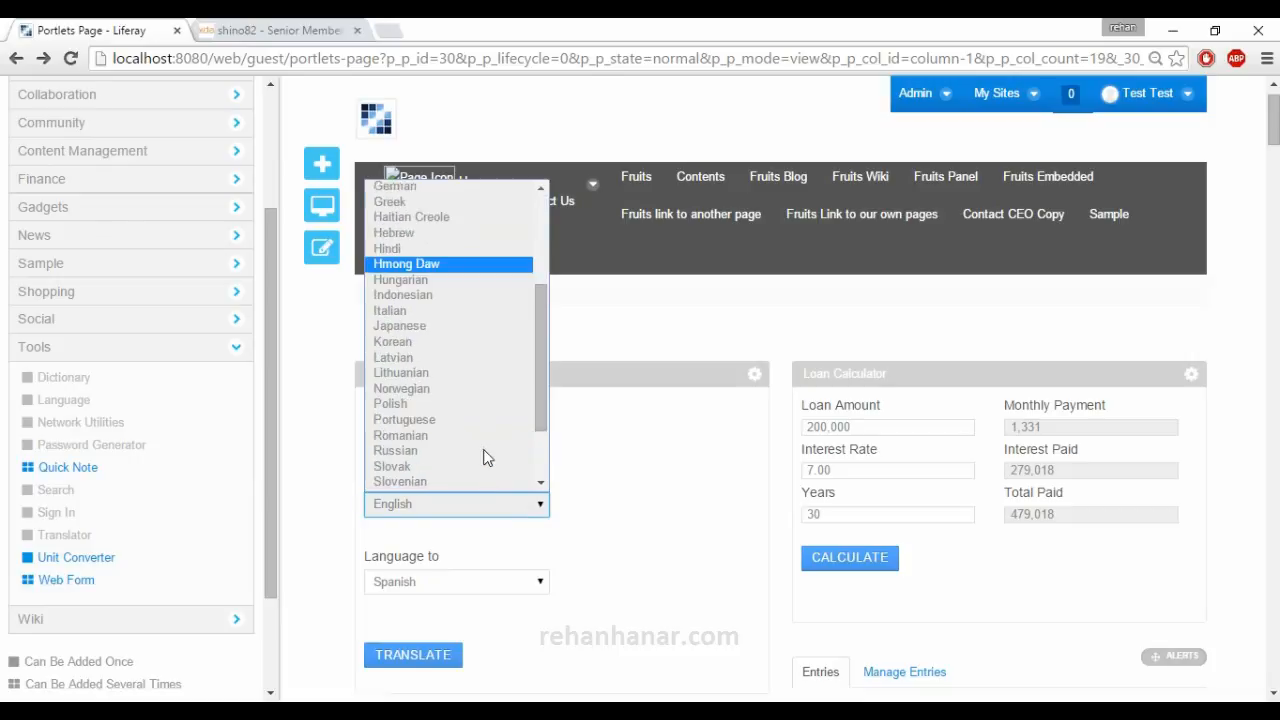
click(613, 499)
Add the Unit Converter portlet to the page and look through its From units, To units and conversion types.
scroll(360, 522, down, 1)
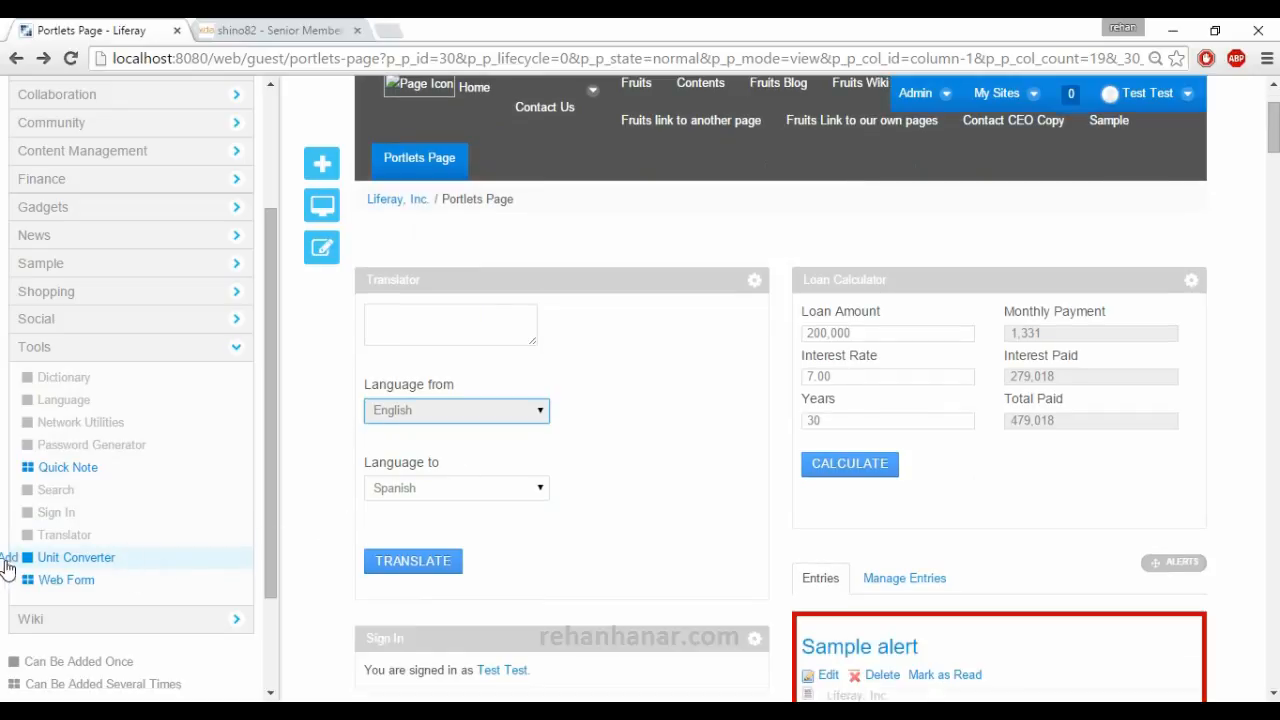
click(8, 564)
click(450, 308)
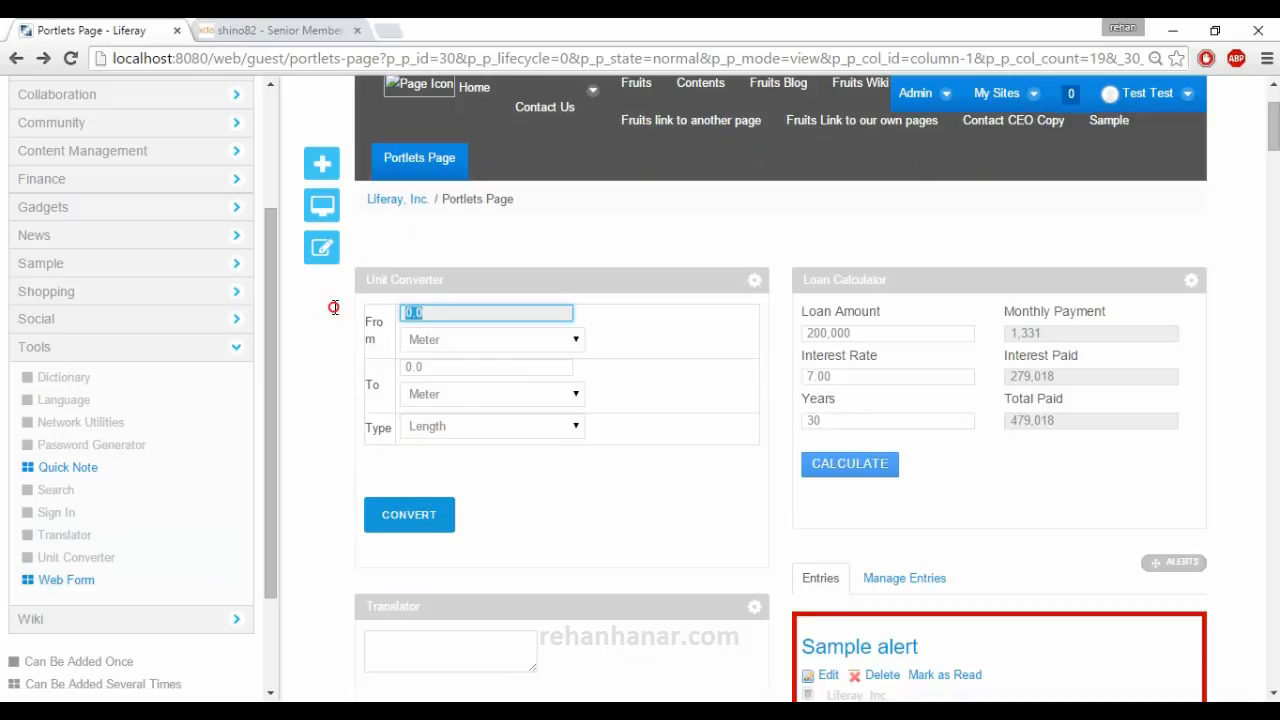
click(480, 343)
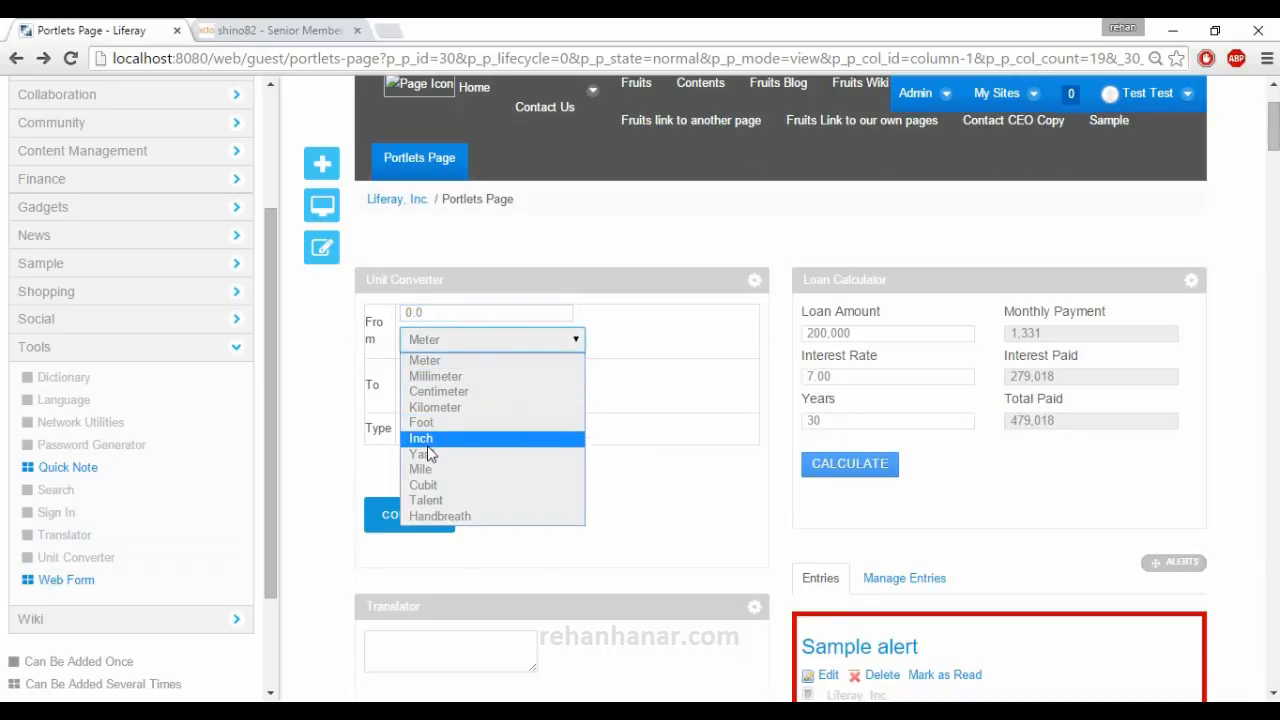
click(316, 504)
click(463, 396)
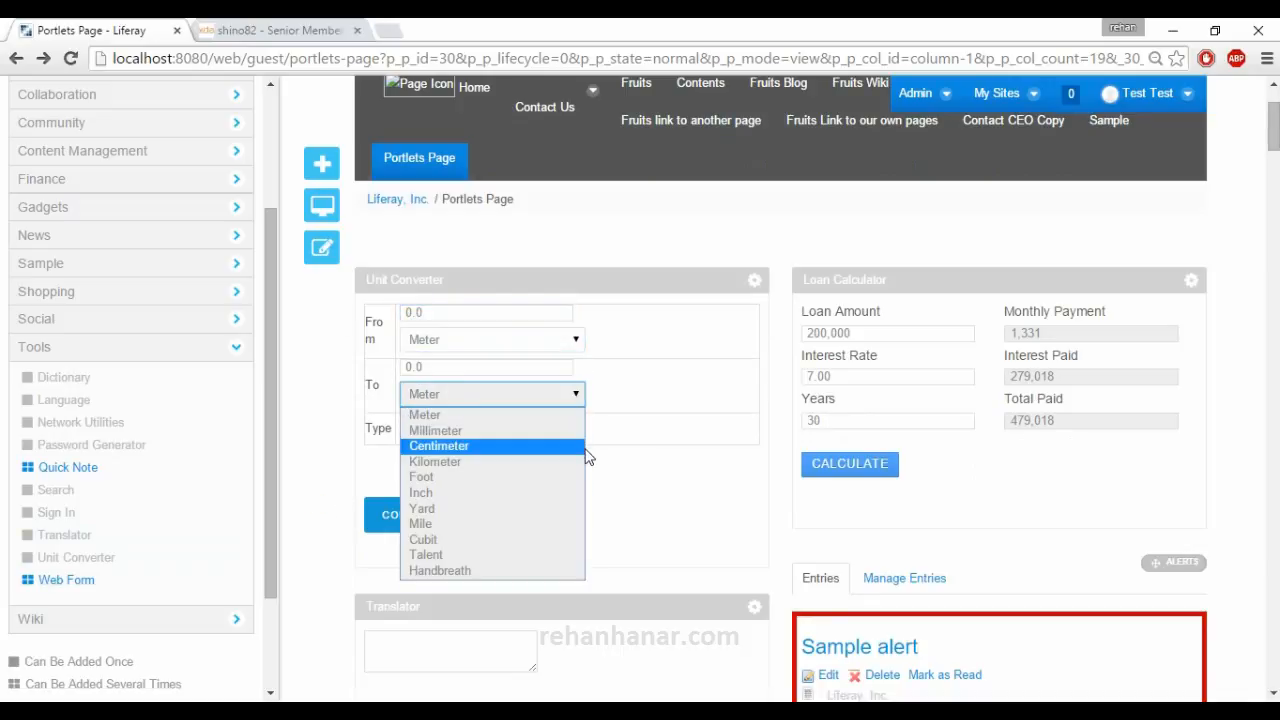
click(606, 469)
click(526, 405)
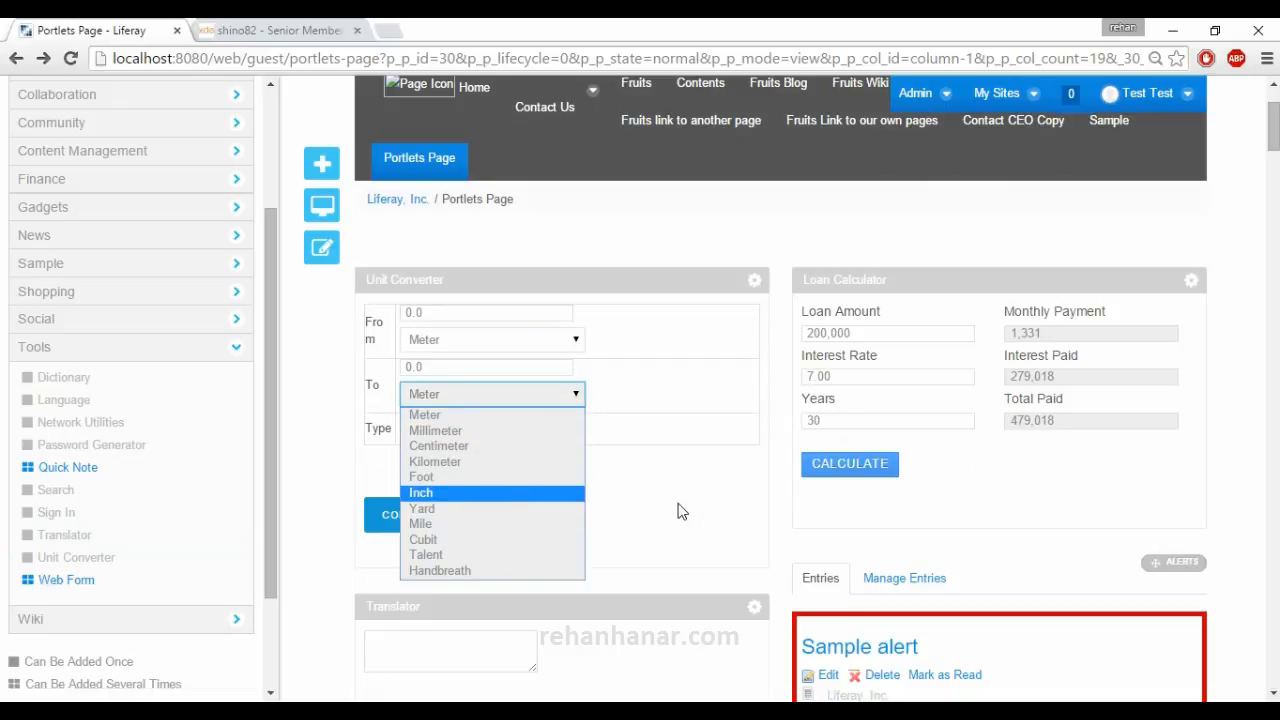
click(658, 500)
click(535, 430)
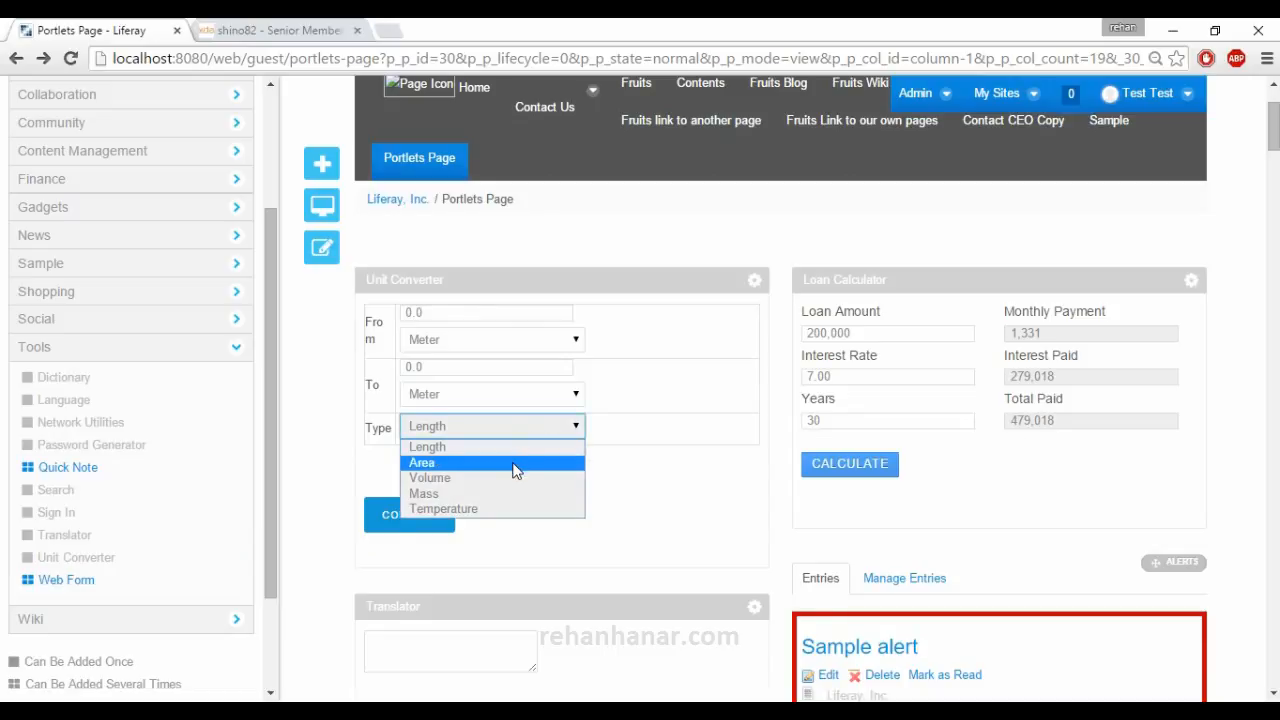
click(658, 494)
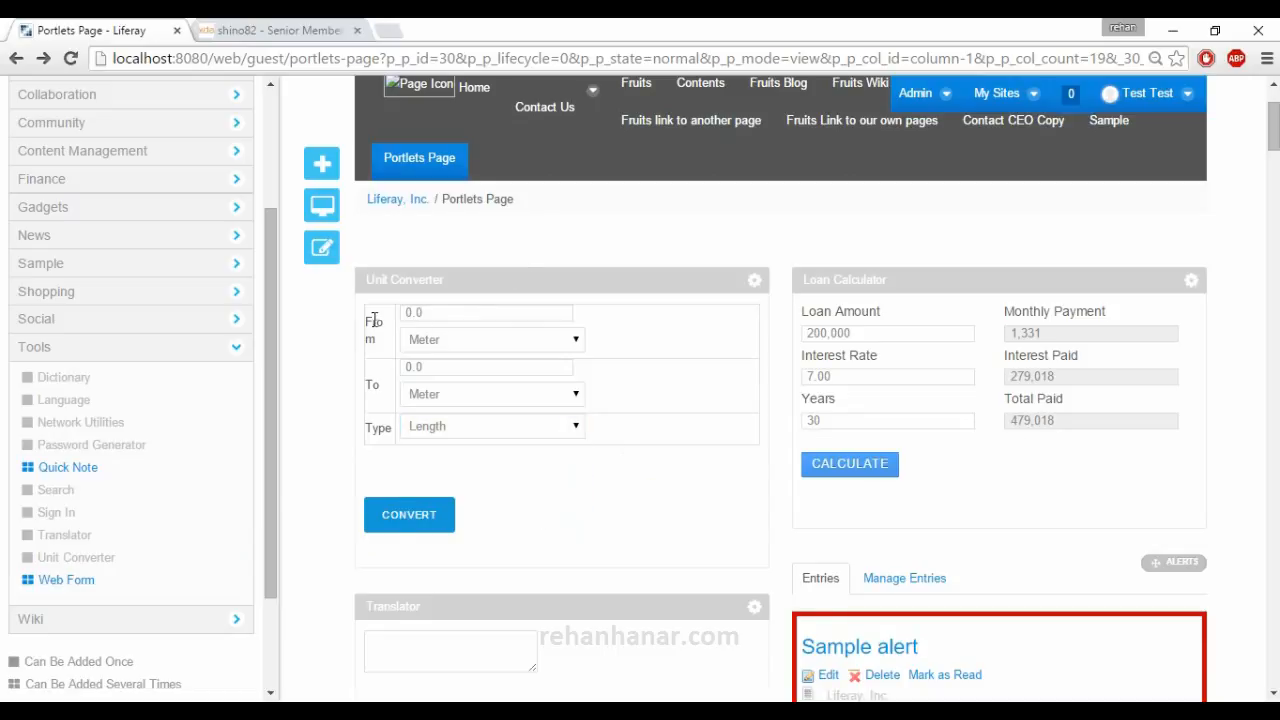
Add a Web Form portlet to the page and look over its suggestion form fields.
mouse_move(103, 590)
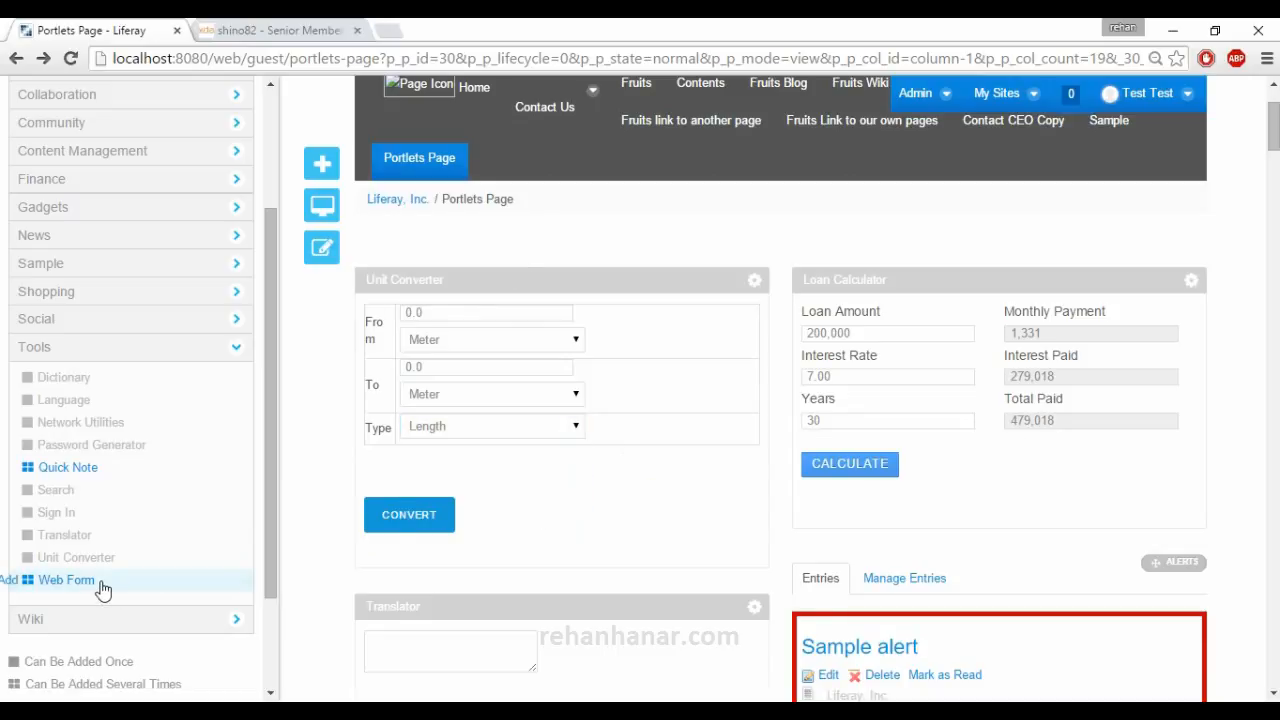
click(12, 581)
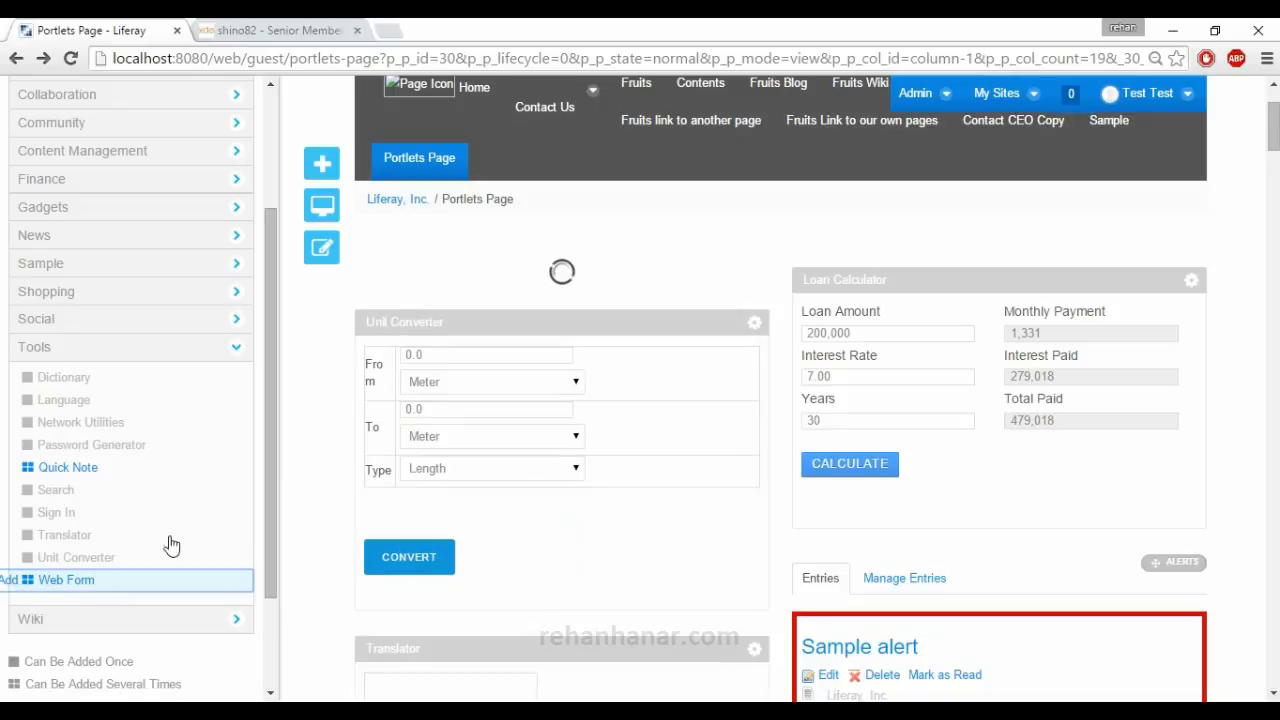
click(466, 444)
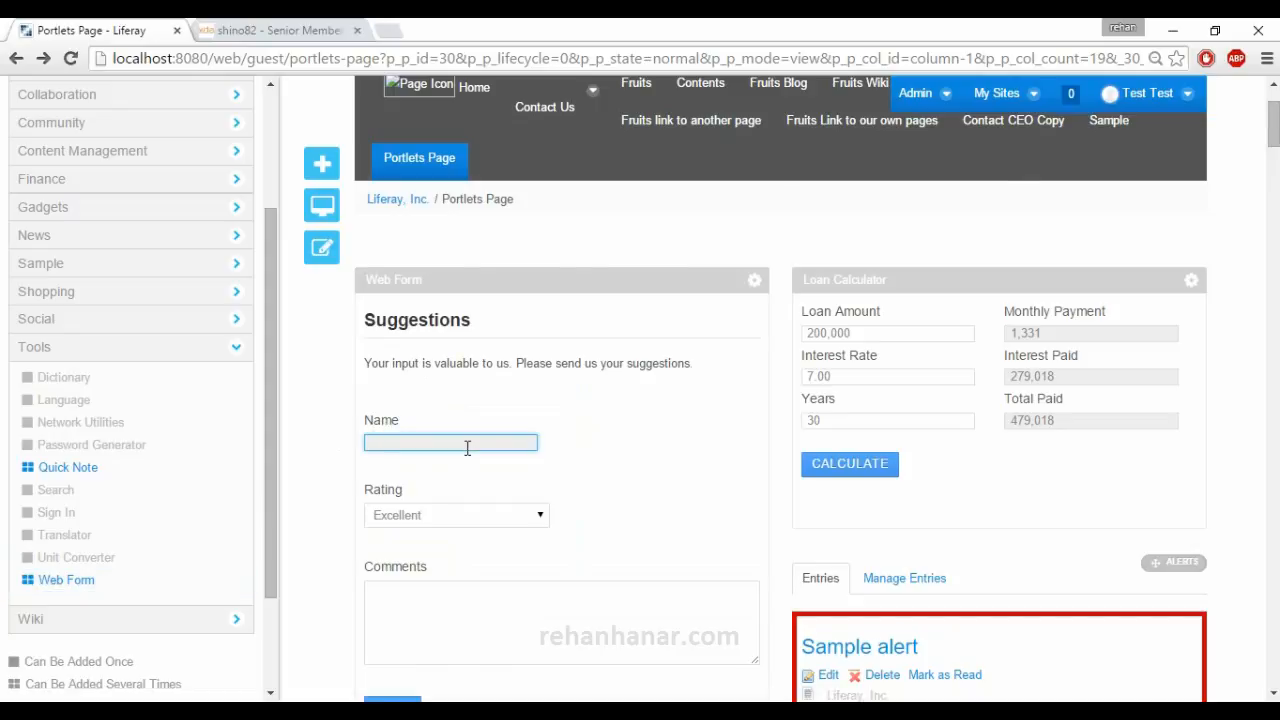
scroll(468, 450, down, 1)
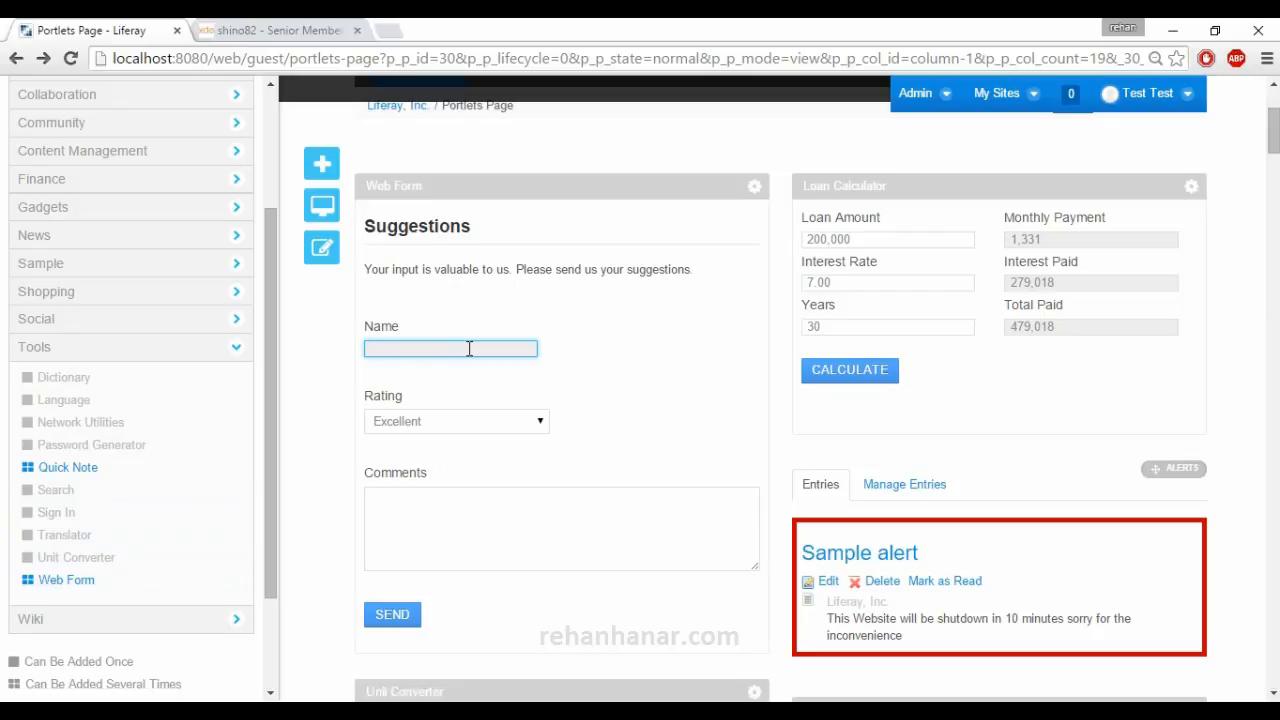
Open the Web Form portlet's configuration and enable Require CAPTCHA in its form information.
click(754, 187)
click(779, 234)
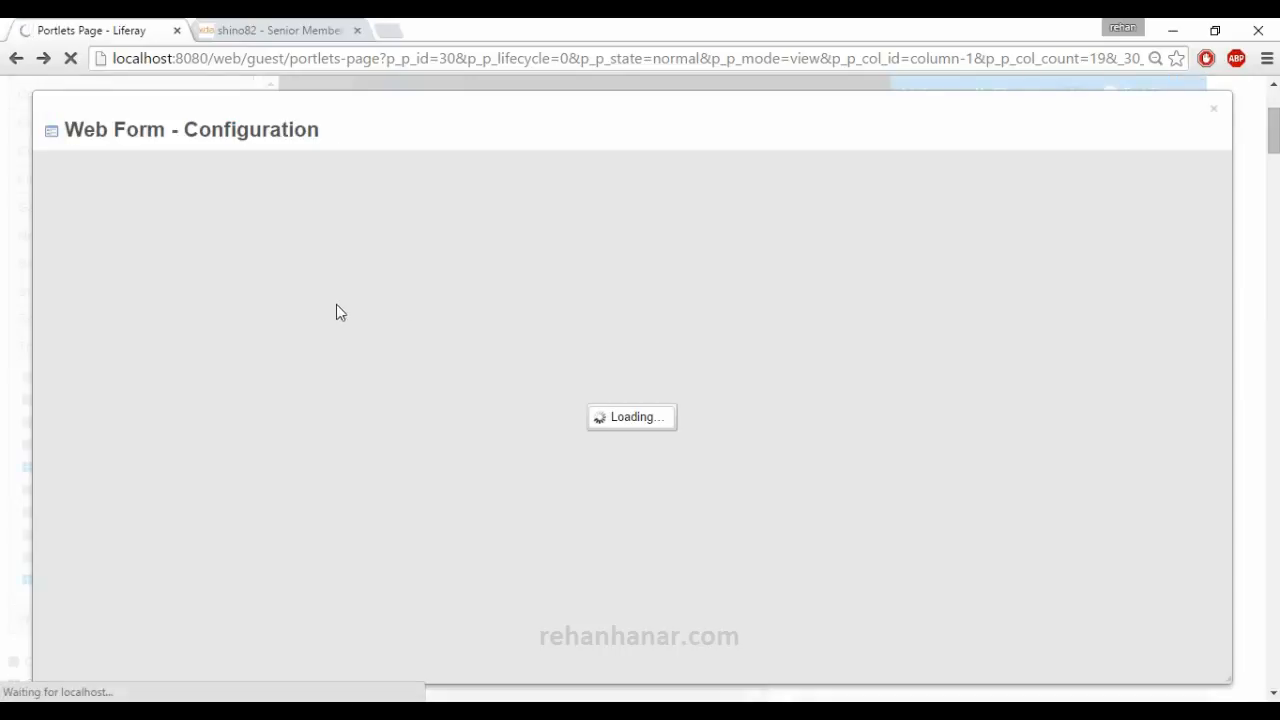
scroll(264, 402, down, 1)
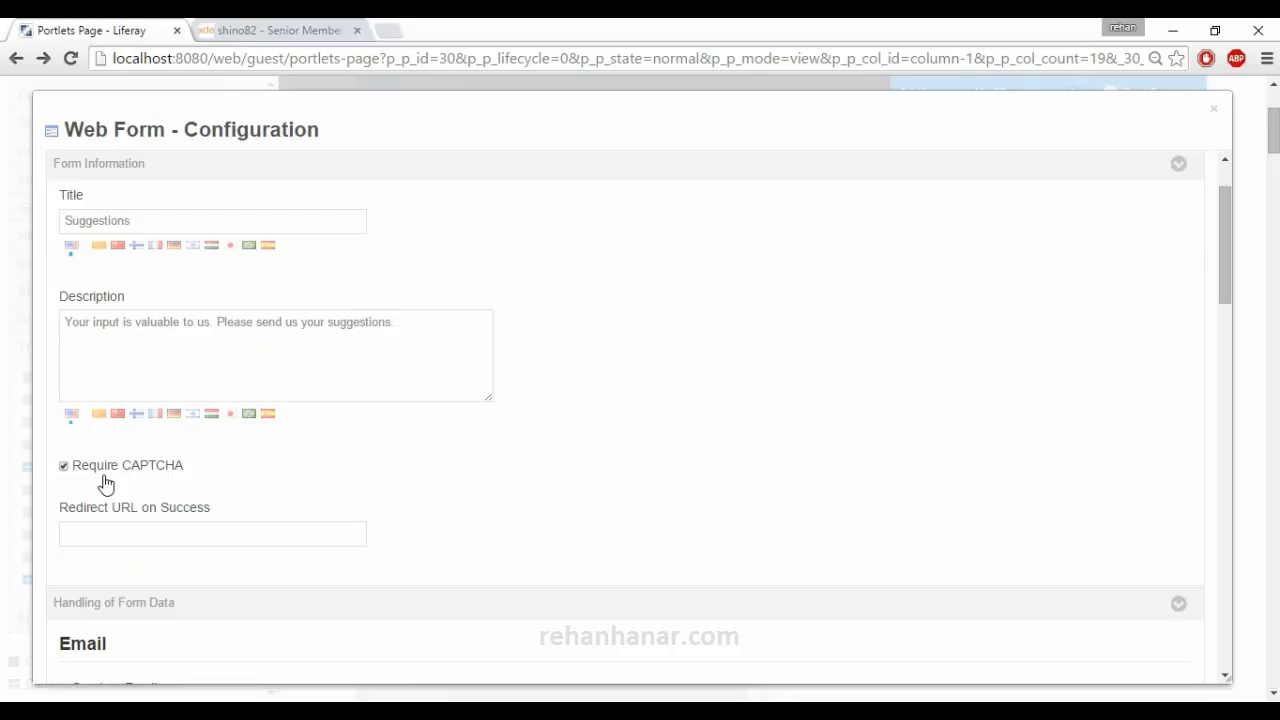
click(157, 544)
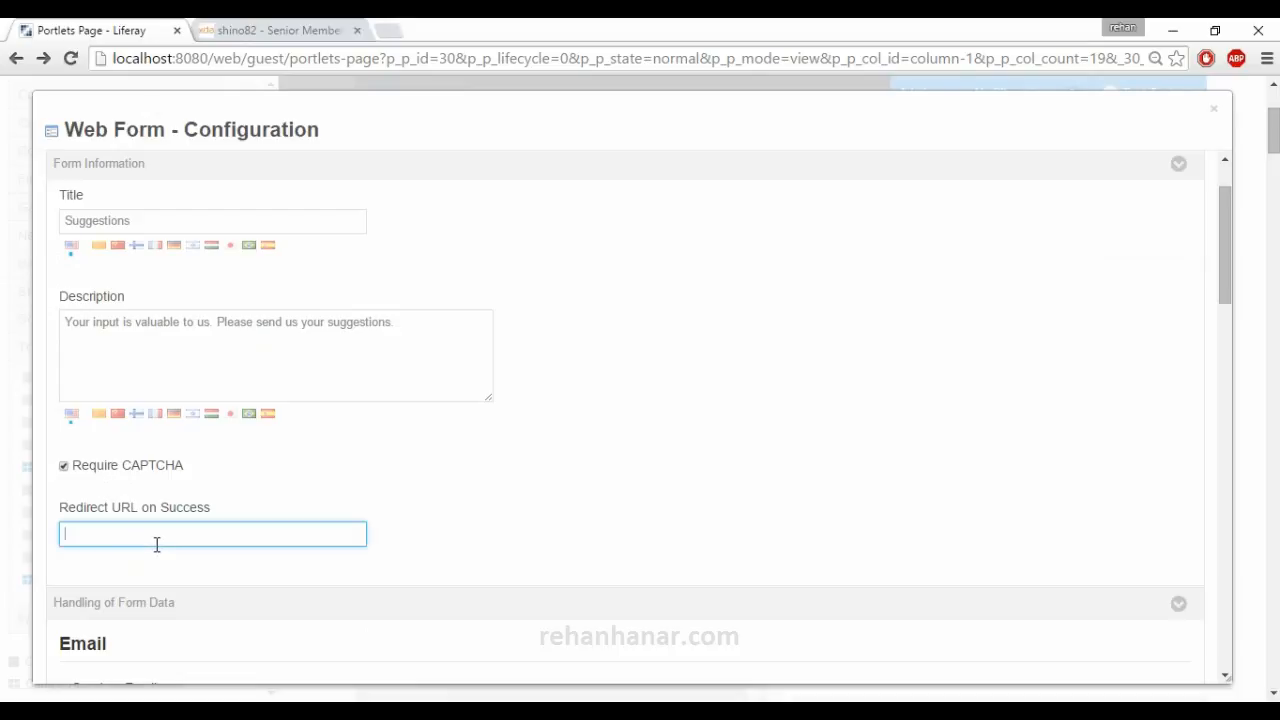
Look through the form data handling settings for email, database and file, including the sender and recipient addresses.
scroll(157, 548, down, 1)
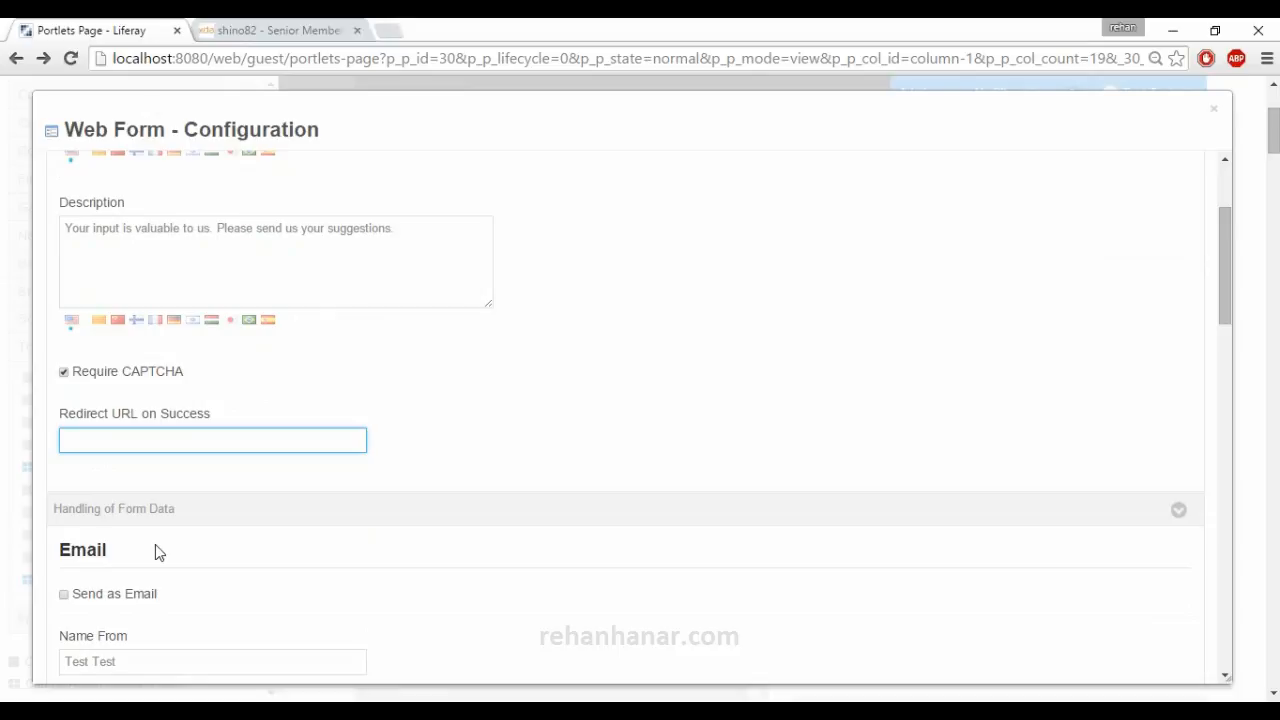
scroll(155, 544, down, 2)
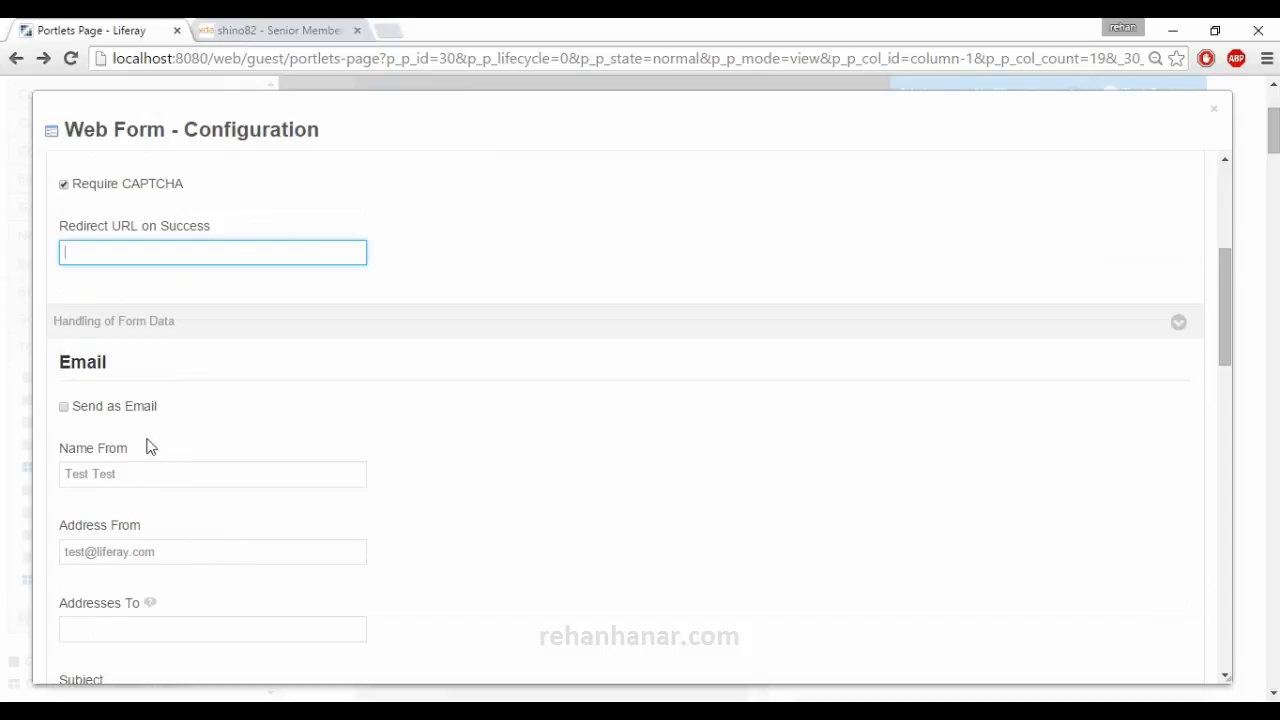
scroll(140, 448, down, 2)
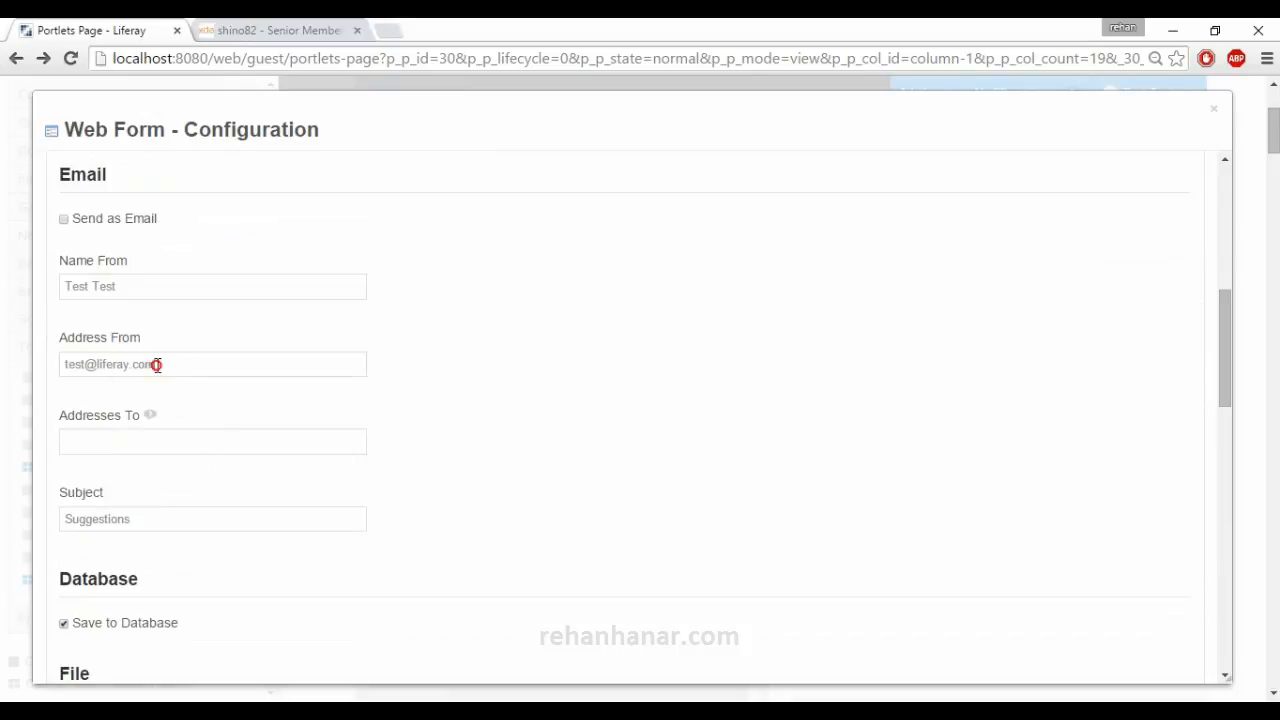
drag(156, 364, 32, 376)
click(152, 440)
scroll(157, 446, down, 2)
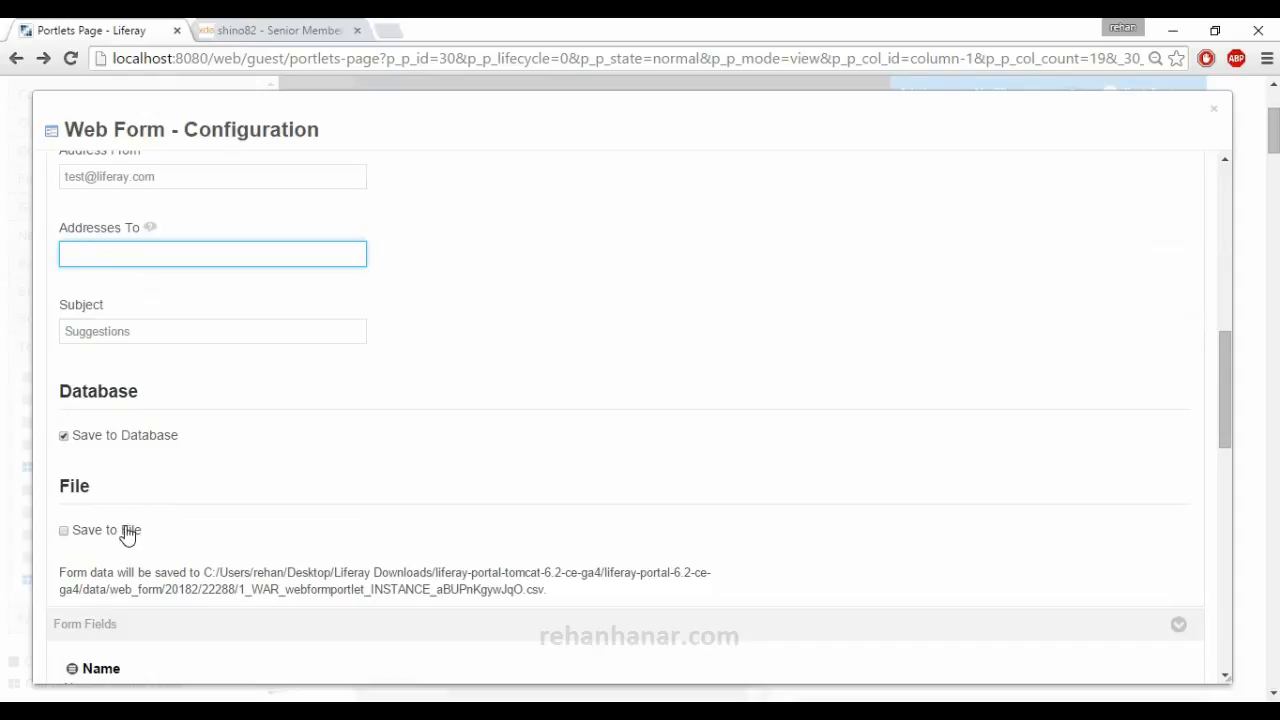
scroll(185, 571, down, 3)
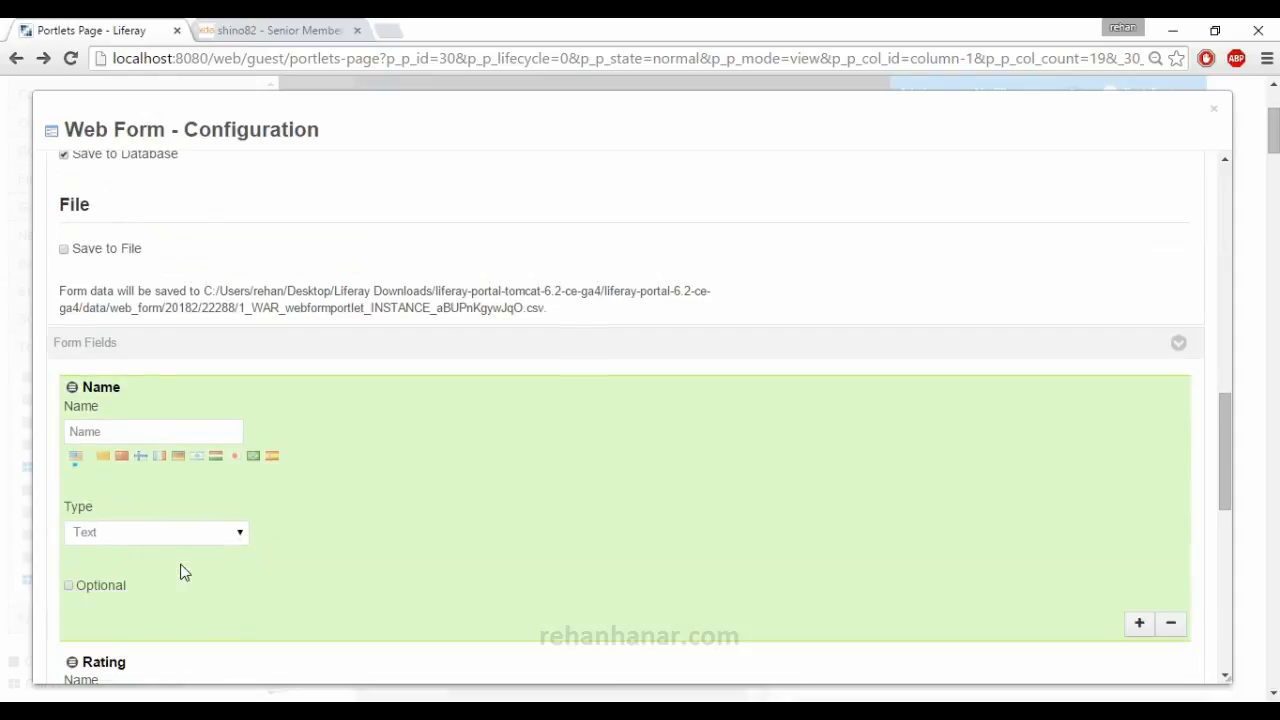
Examine the name, type and options settings of the Name, Rating and Comments form fields.
scroll(166, 550, down, 1)
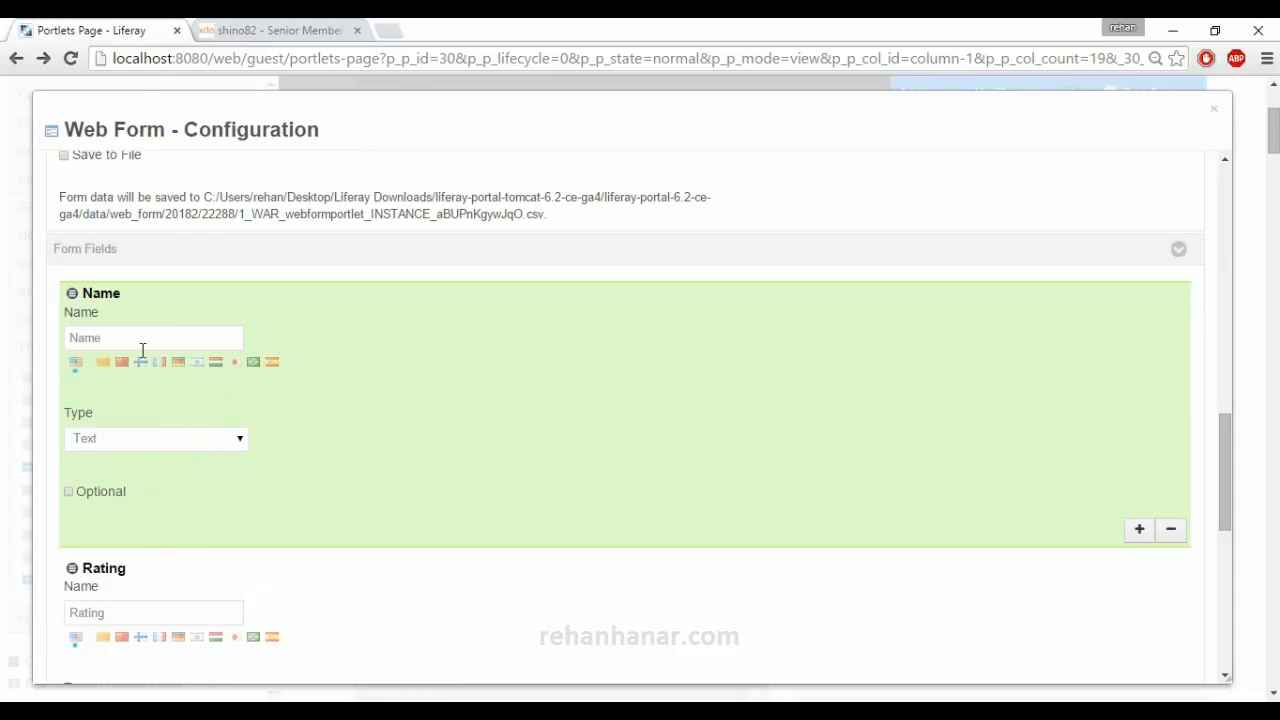
drag(142, 341, 64, 340)
scroll(140, 445, down, 1)
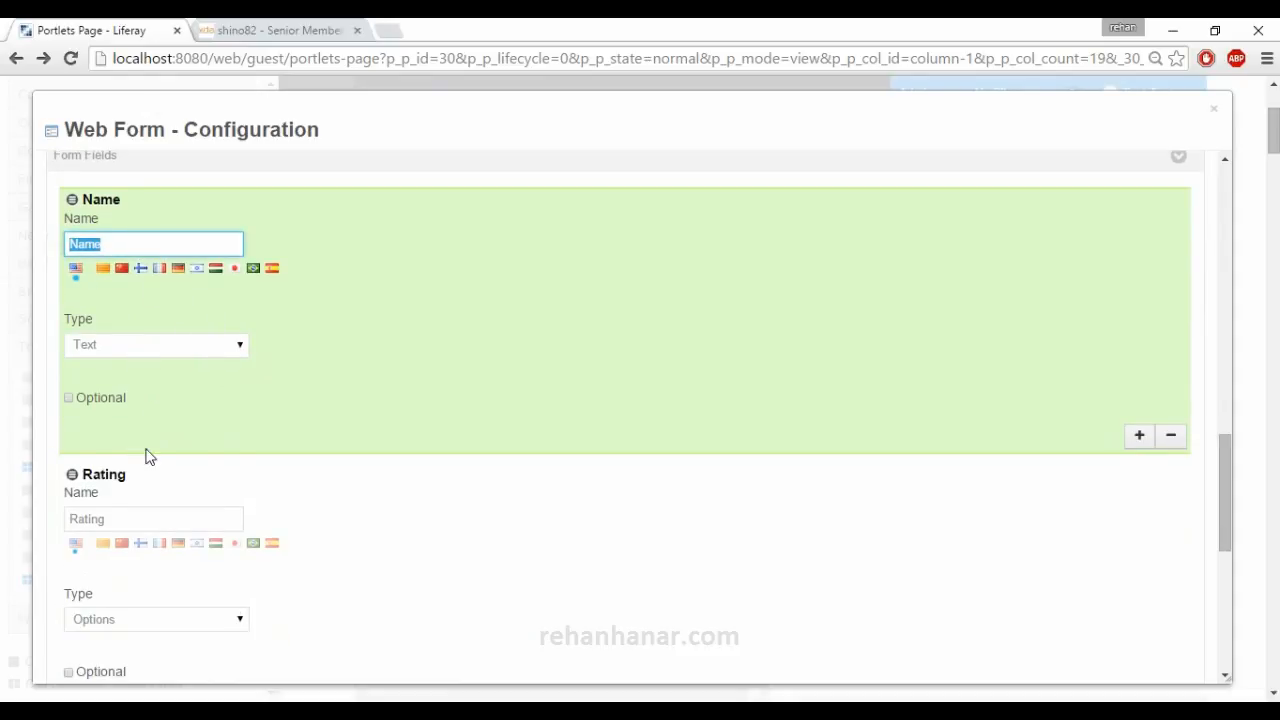
drag(197, 514, 62, 517)
scroll(138, 513, down, 2)
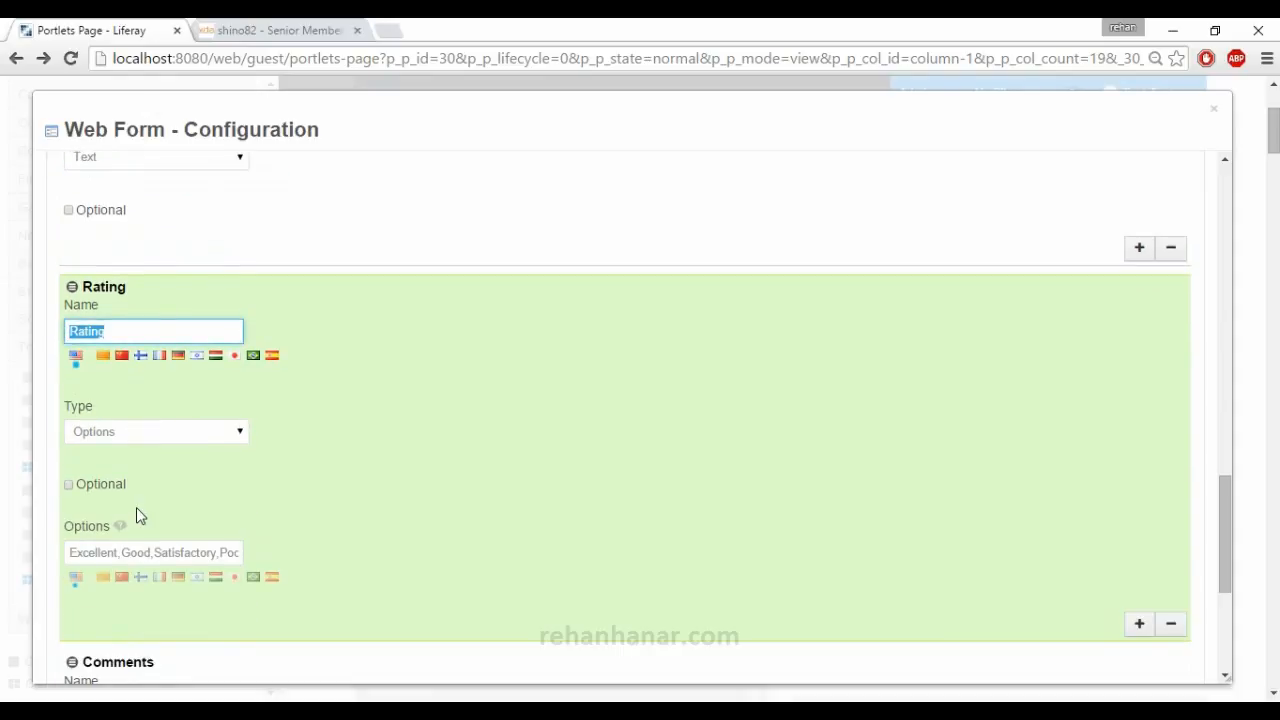
drag(68, 552, 279, 557)
scroll(285, 552, down, 4)
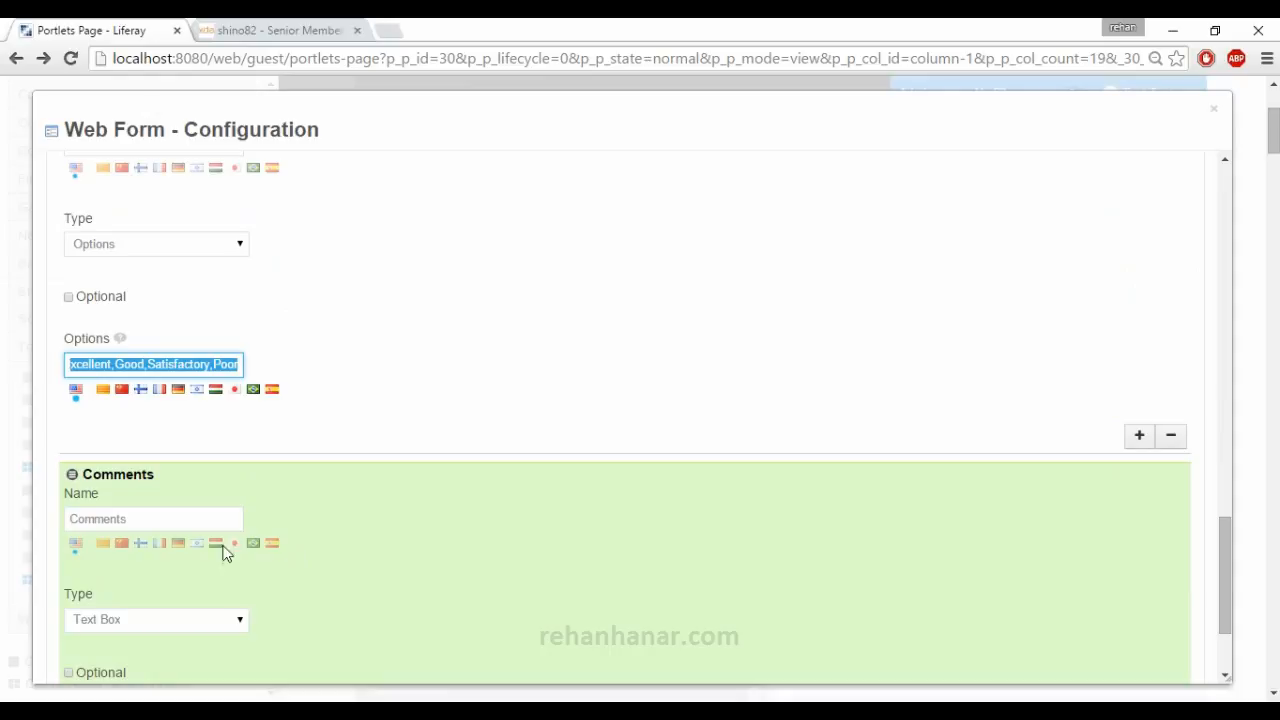
Add a new form field directly below the Name field.
scroll(199, 552, up, 7)
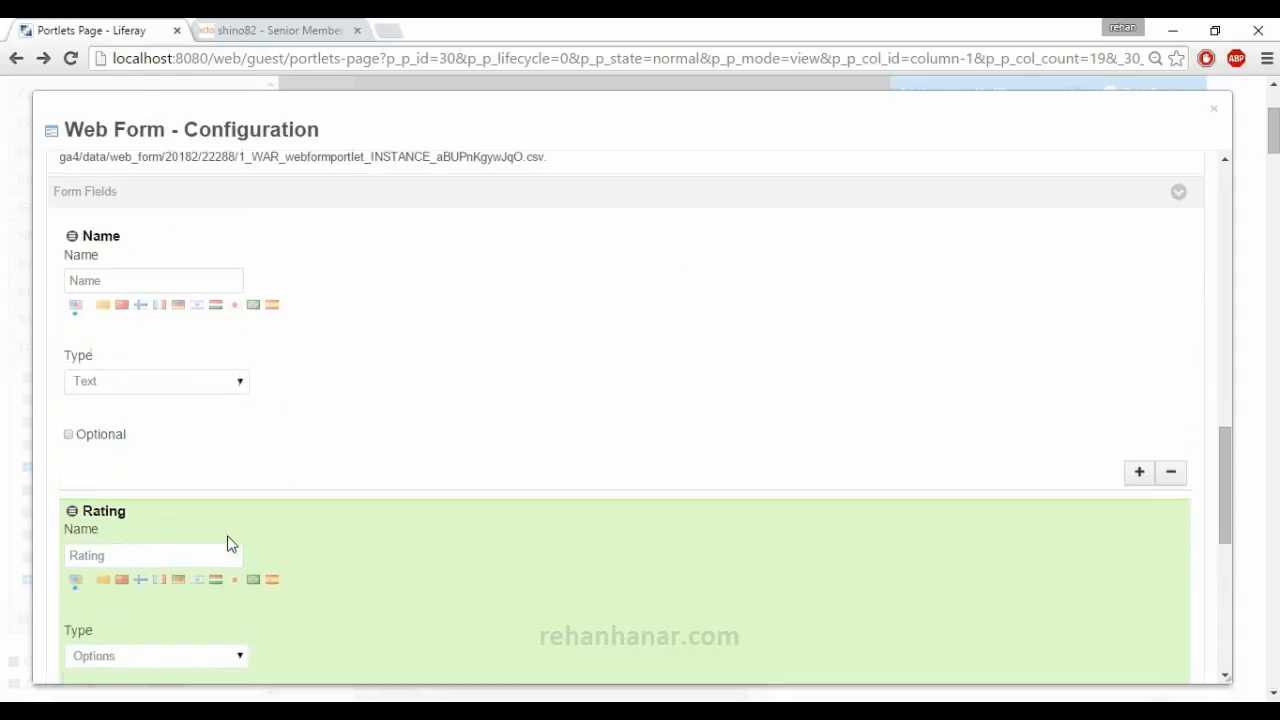
click(1142, 570)
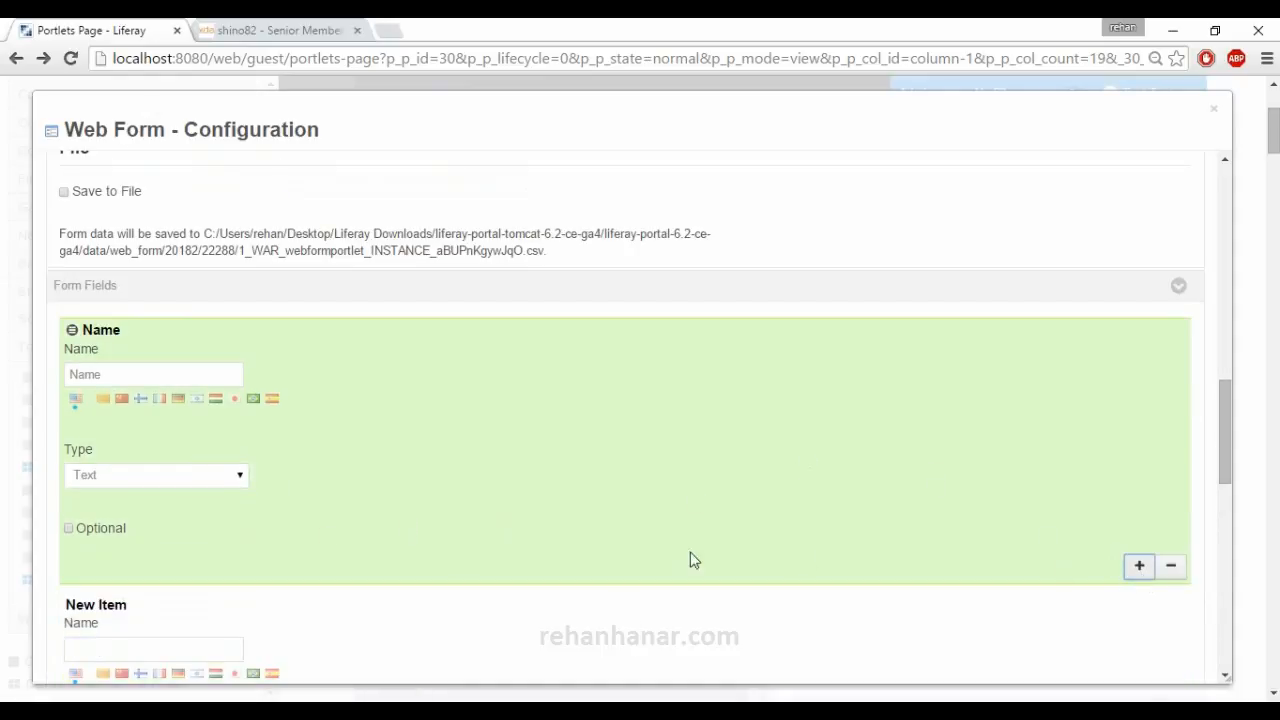
click(95, 374)
double_click(95, 374)
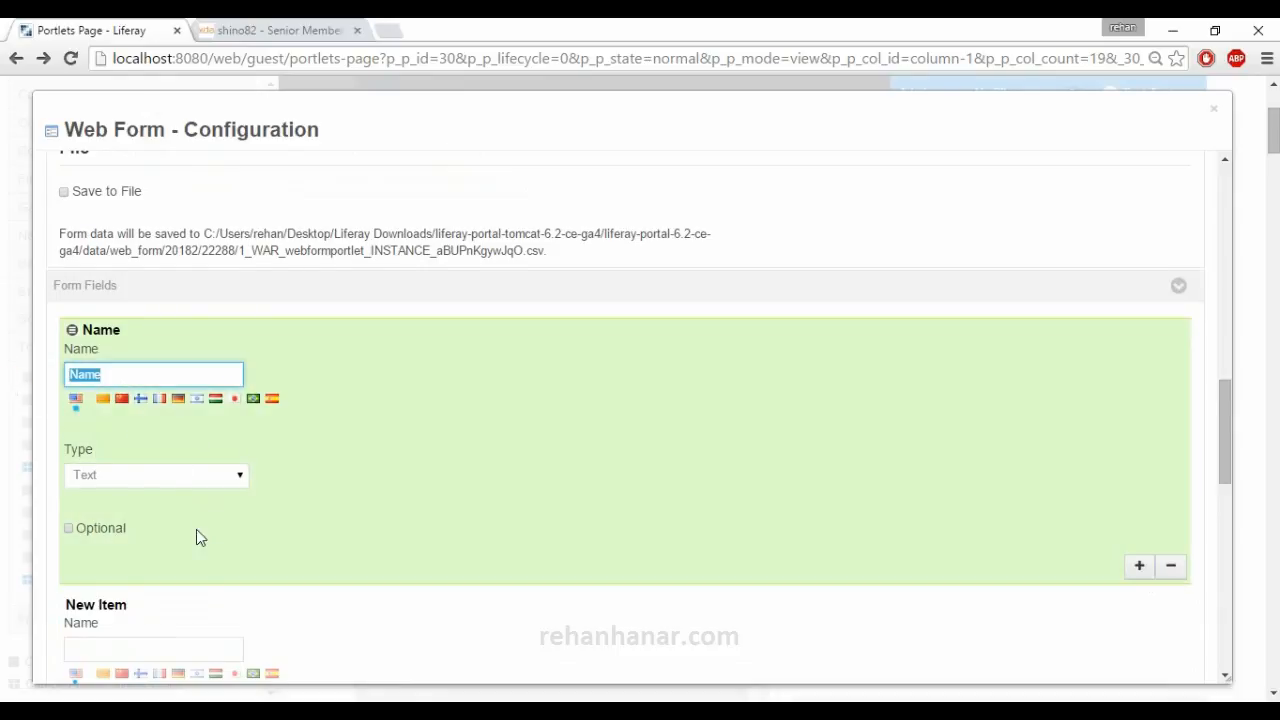
scroll(196, 529, down, 1)
click(167, 551)
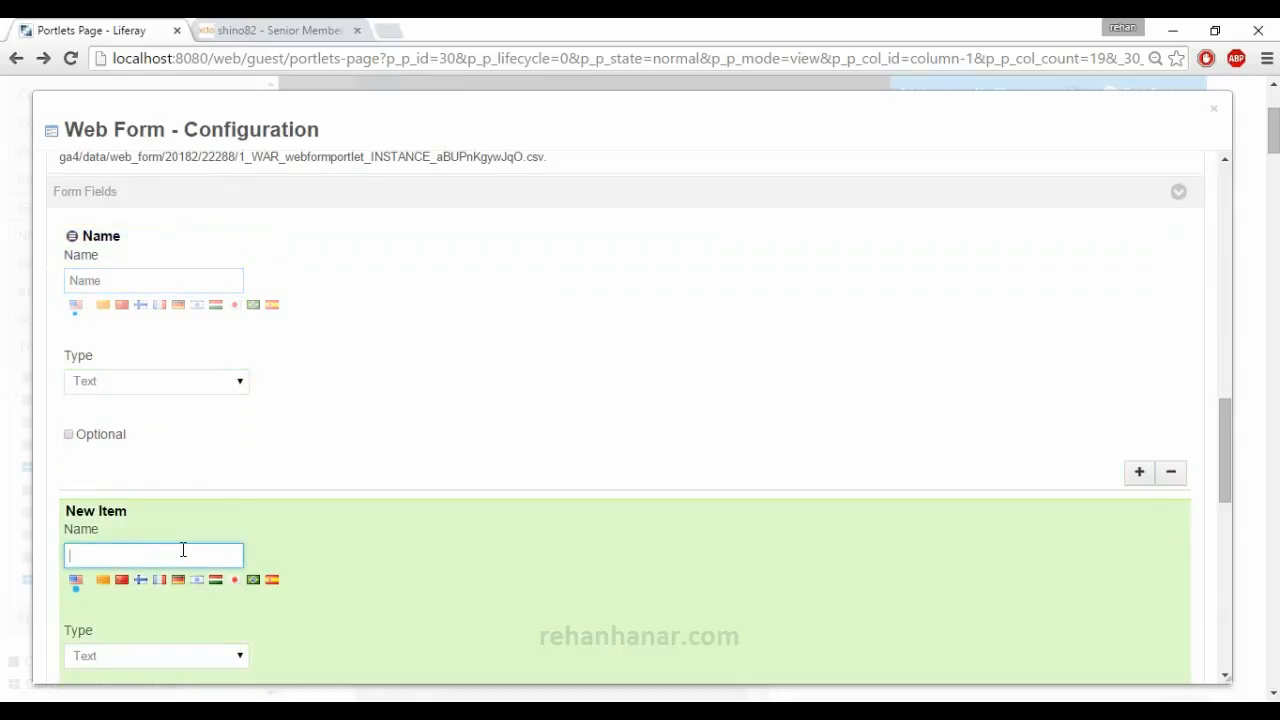
Name the new form field "Email Address" and choose Text as its type.
text(Email Addeess)
key(Tab)
click(166, 649)
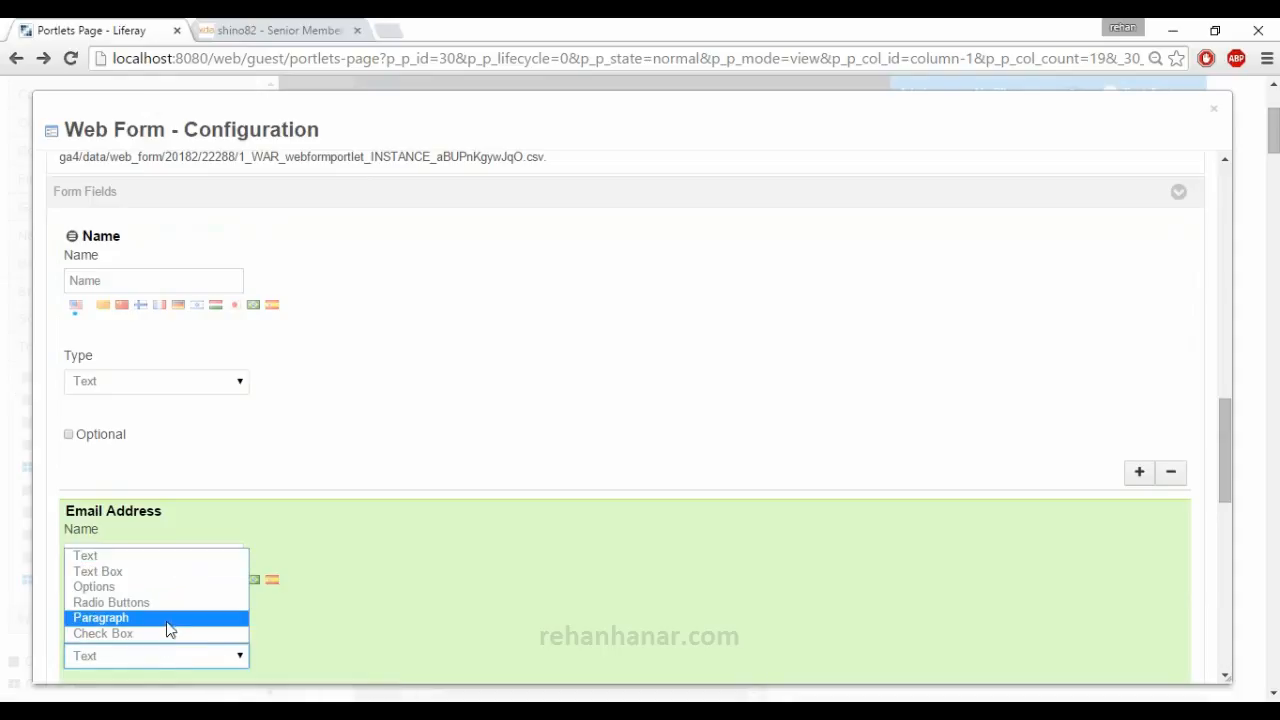
click(157, 556)
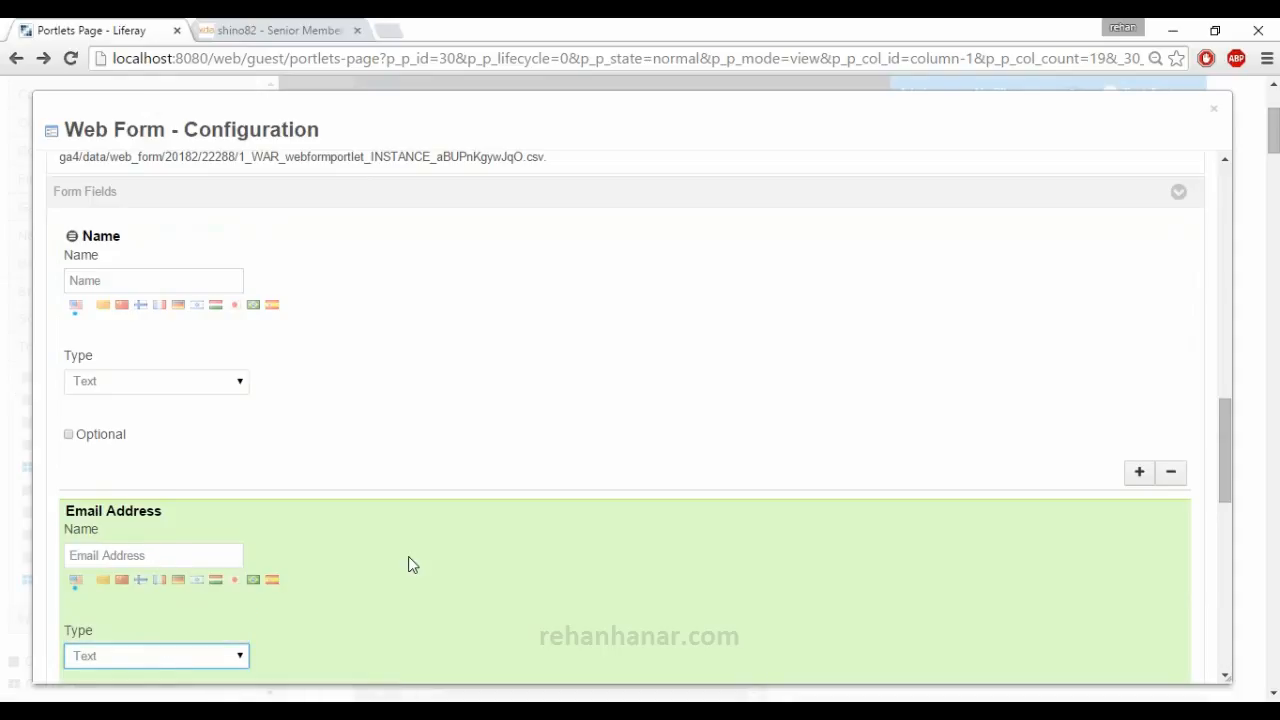
Save the Web Form configuration and close its dialog.
scroll(408, 562, down, 2)
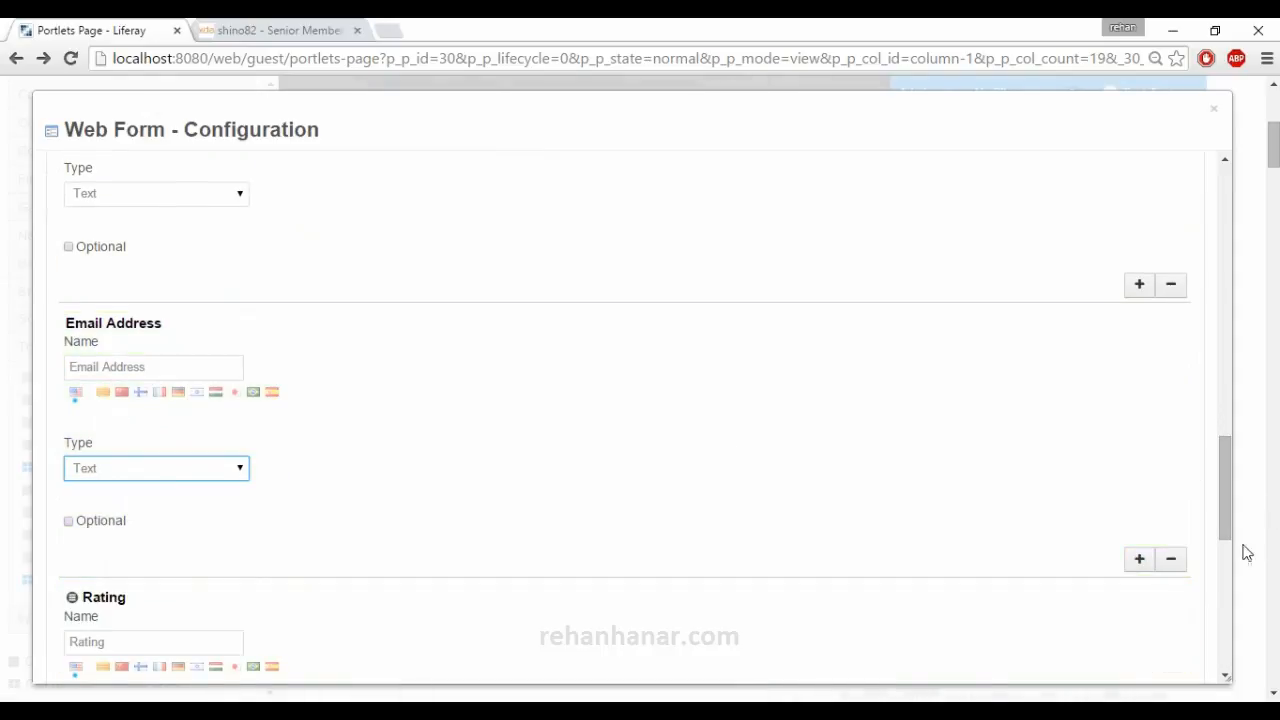
scroll(575, 464, down, 8)
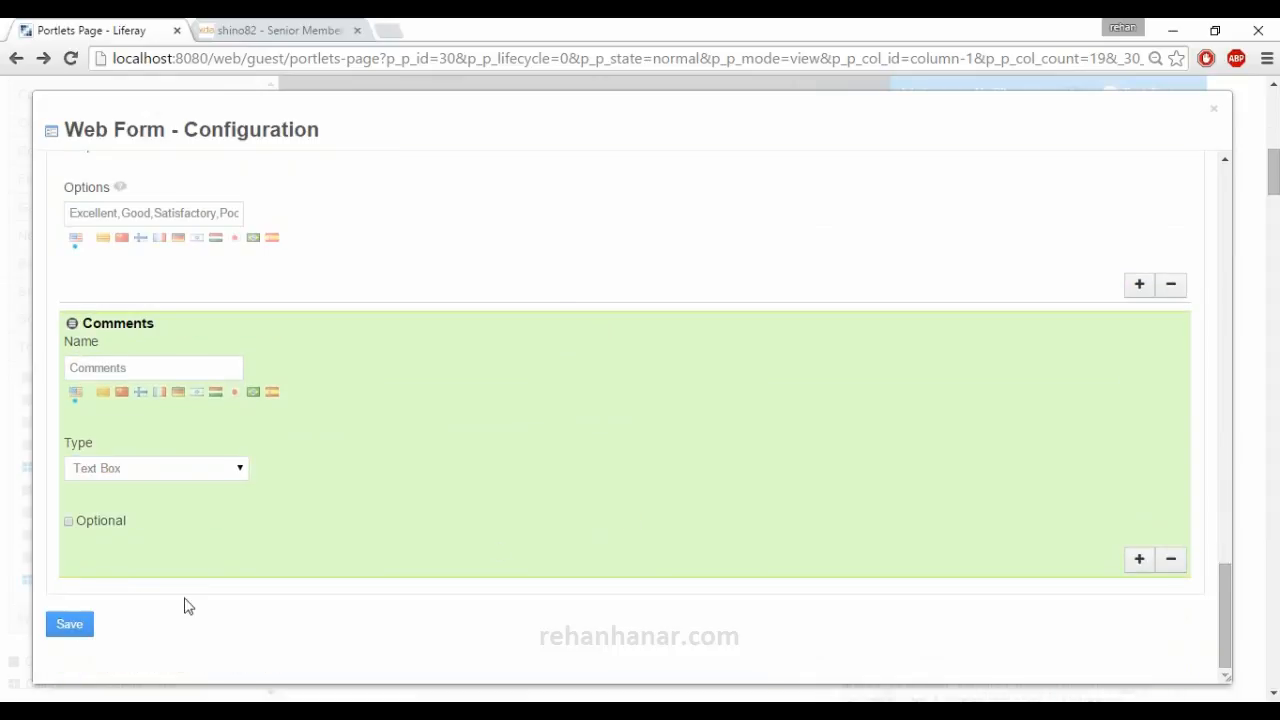
click(72, 624)
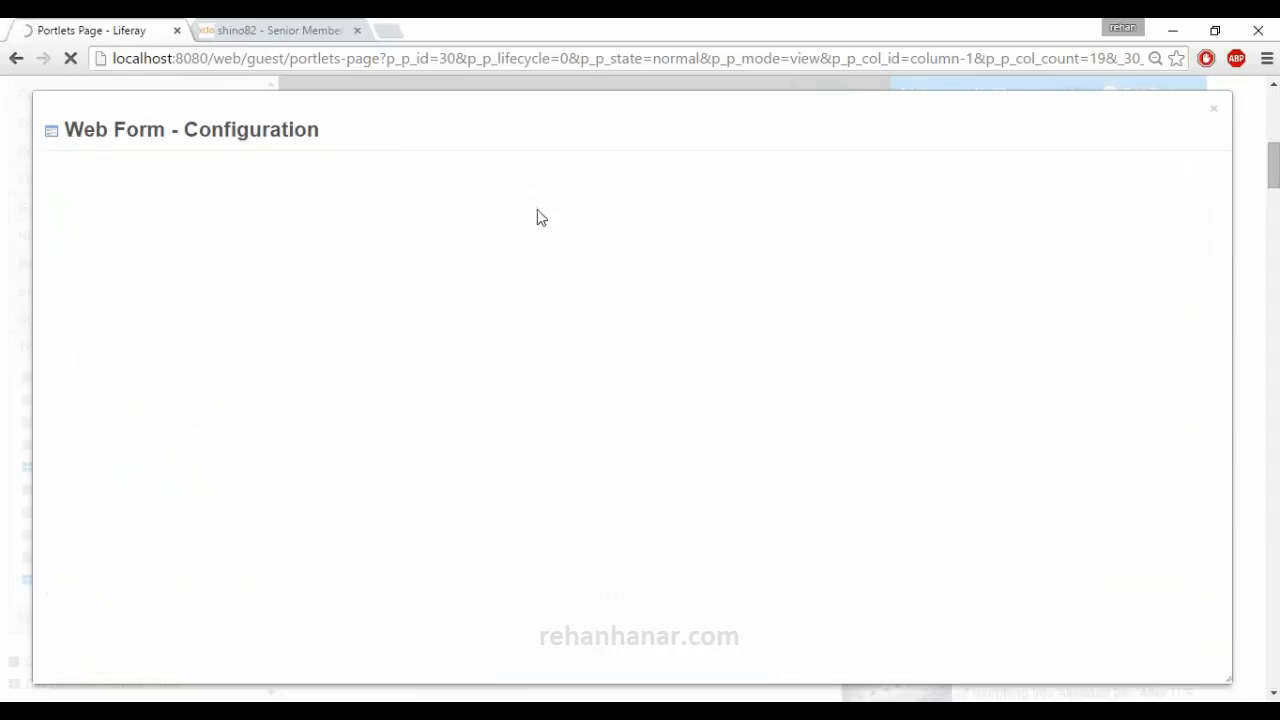
click(1214, 109)
Look over the updated Suggestions form on the page, including its Name and Email Address fields and text verification.
scroll(558, 430, down, 5)
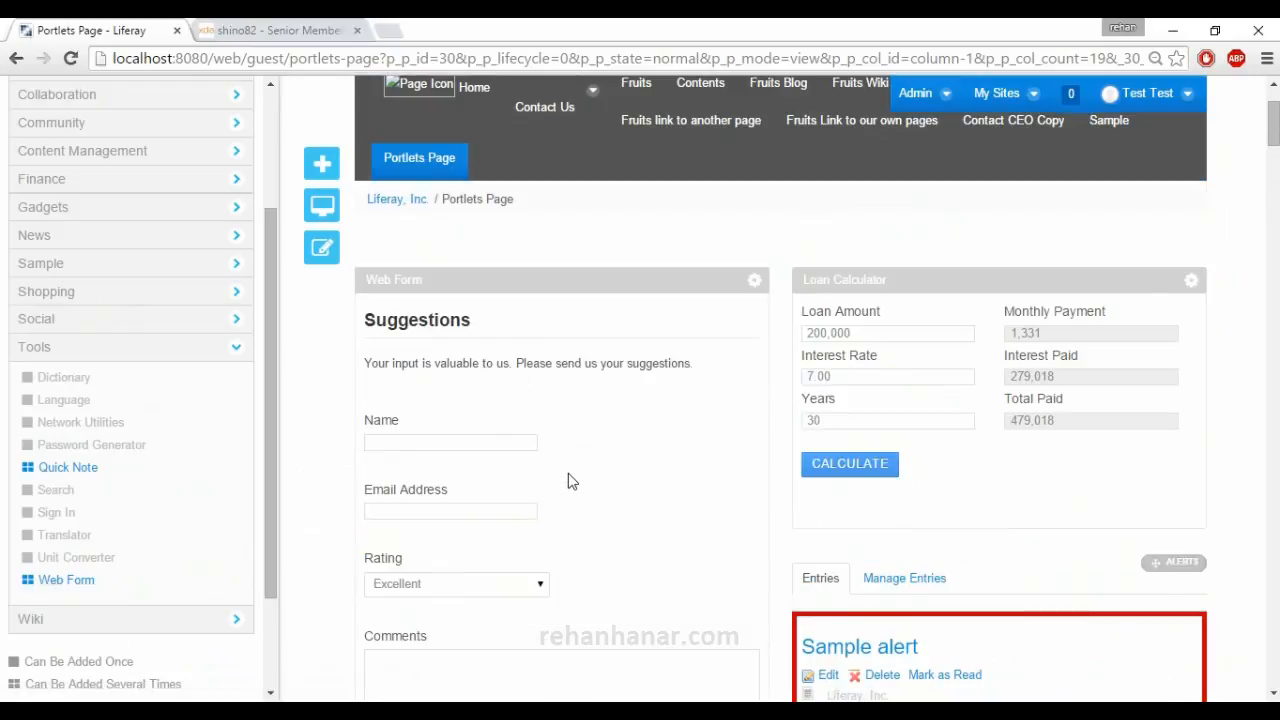
click(464, 419)
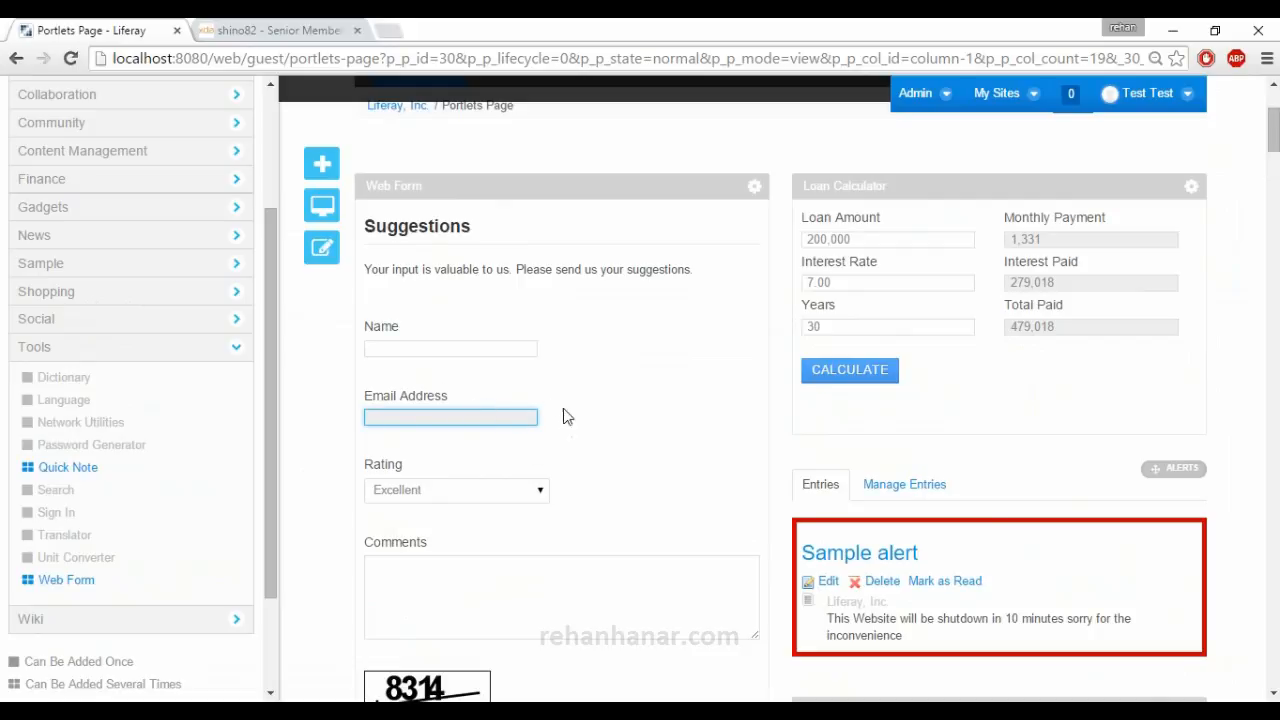
click(491, 353)
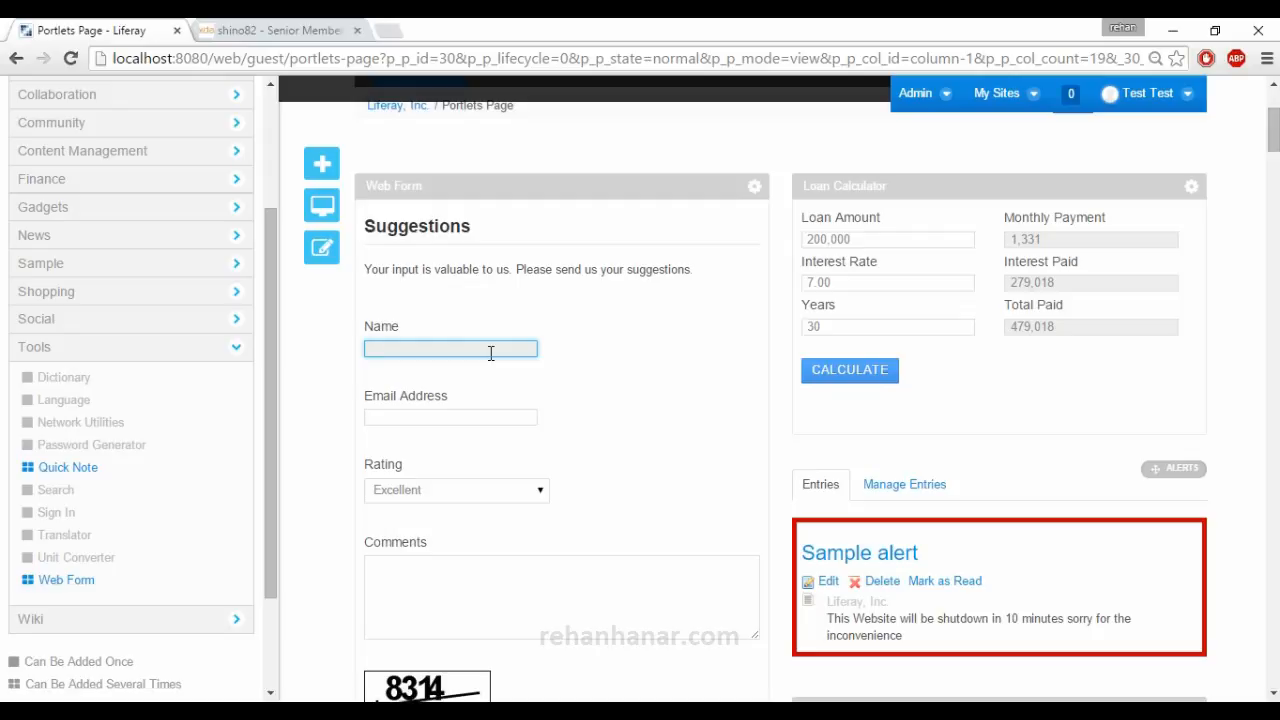
scroll(490, 355, down, 2)
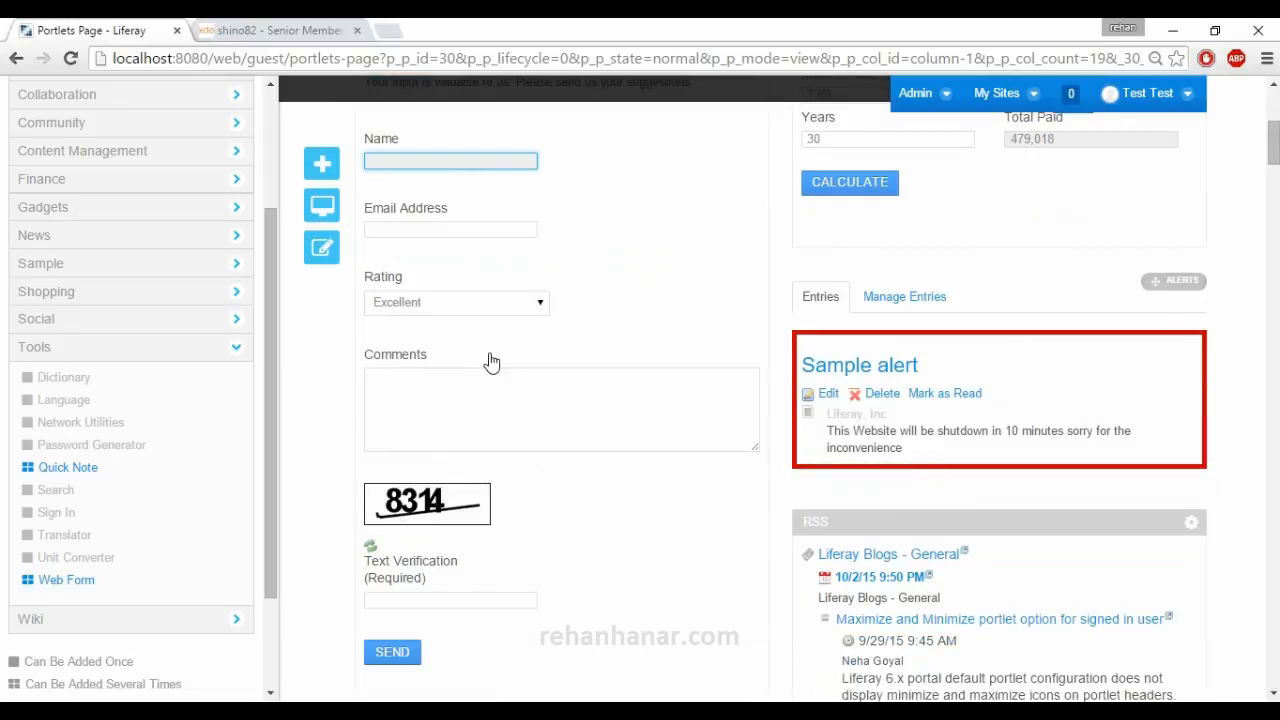
scroll(491, 361, up, 4)
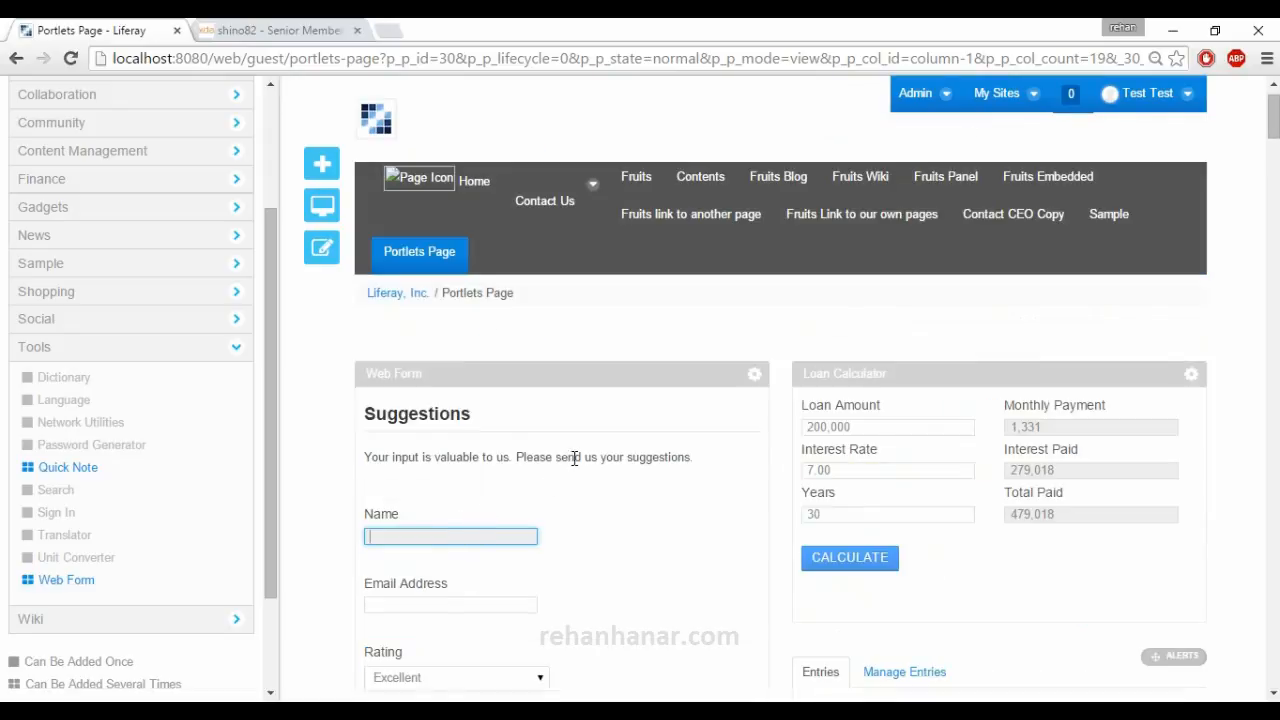